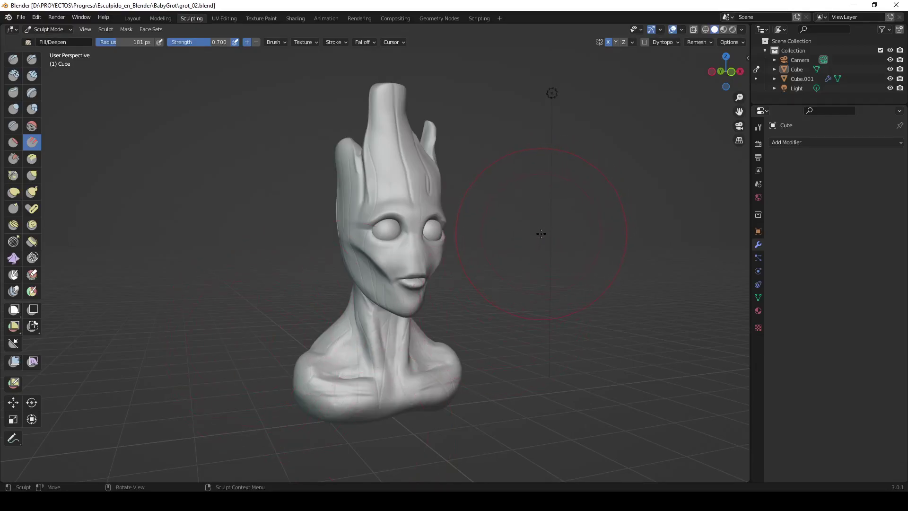
# Step: Turn on the wireframe overlay to inspect the head's mesh from the side
pyautogui.moveTo(529, 237); pyautogui.dragTo(595, 183, button='middle')
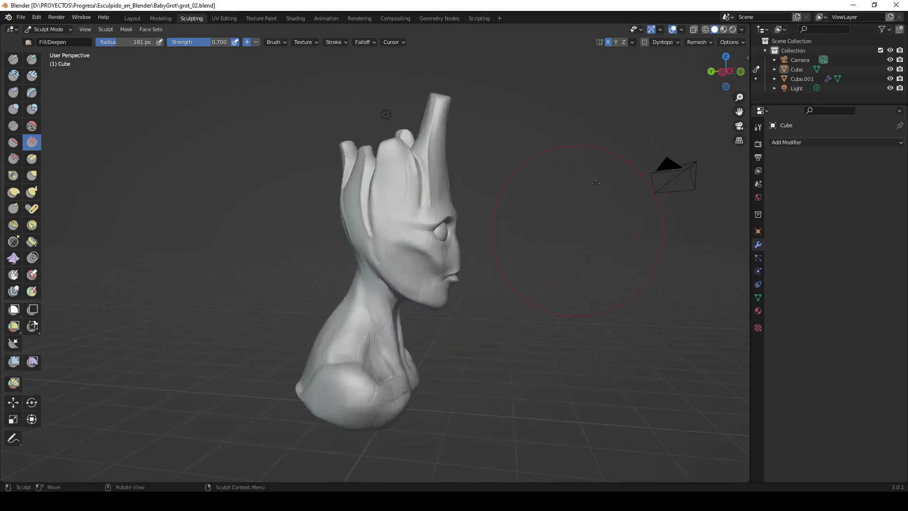
pyautogui.click(681, 31)
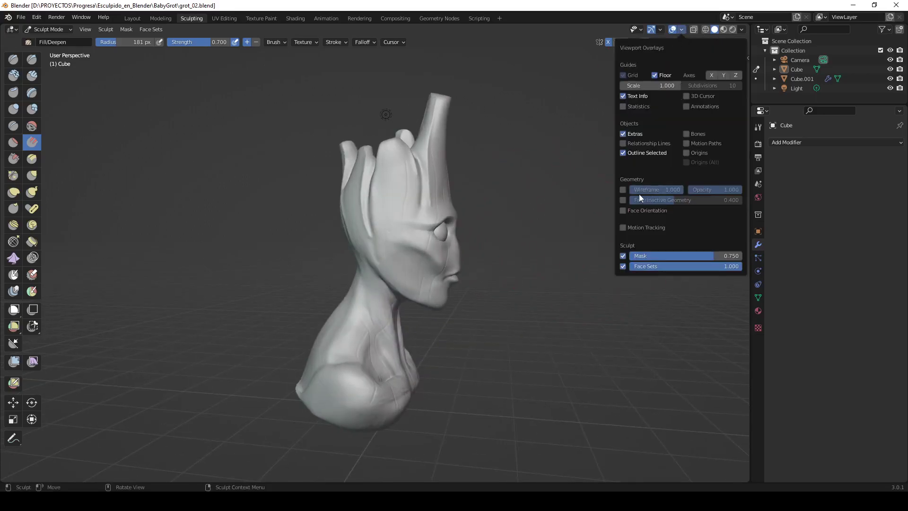
pyautogui.click(622, 190)
pyautogui.scroll(3, 668, 163)
pyautogui.scroll(4, 588, 263)
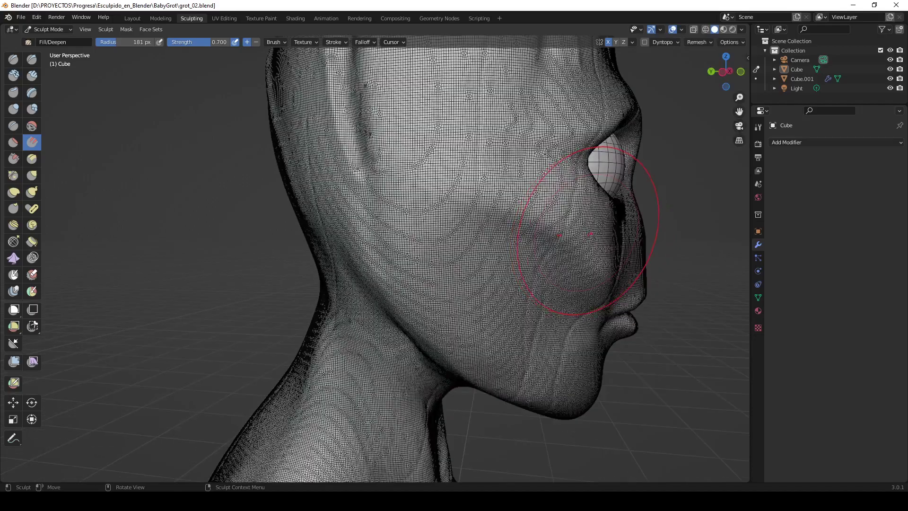
pyautogui.scroll(4, 624, 241)
pyautogui.scroll(-2, 624, 241)
pyautogui.scroll(-4, 577, 213)
pyautogui.scroll(-3, 557, 245)
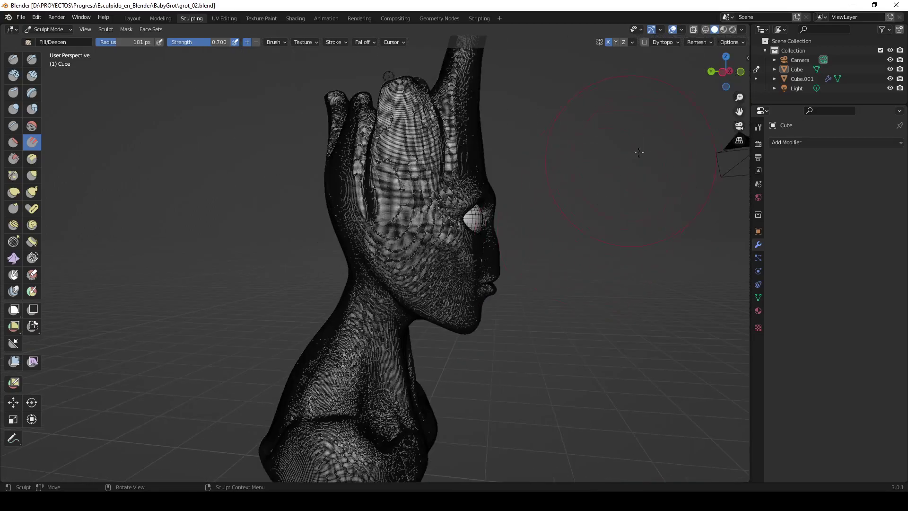
# Step: Hide the wireframe overlay again and reframe the head
pyautogui.moveTo(558, 245)
pyautogui.mouseDown(button='middle')
pyautogui.moveTo(600, 156)
pyautogui.moveTo(668, 67)
pyautogui.mouseUp(button='middle')
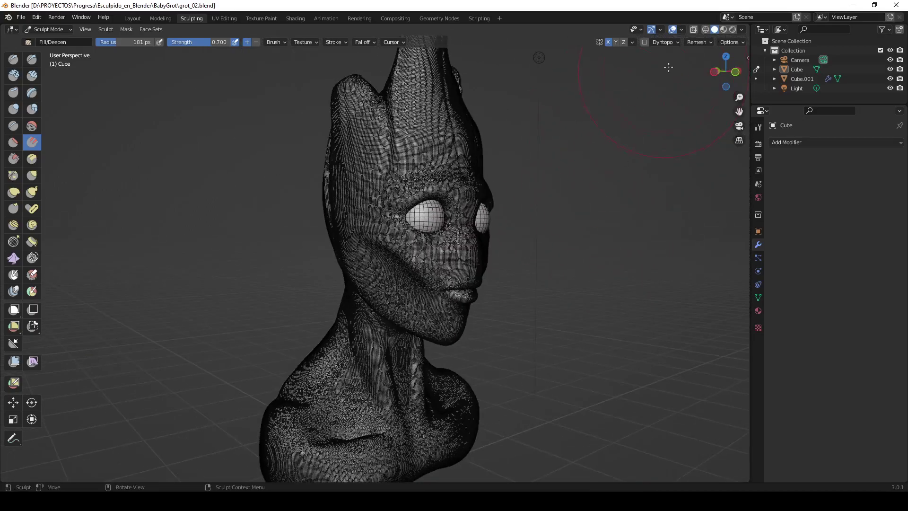
pyautogui.click(680, 32)
pyautogui.click(623, 190)
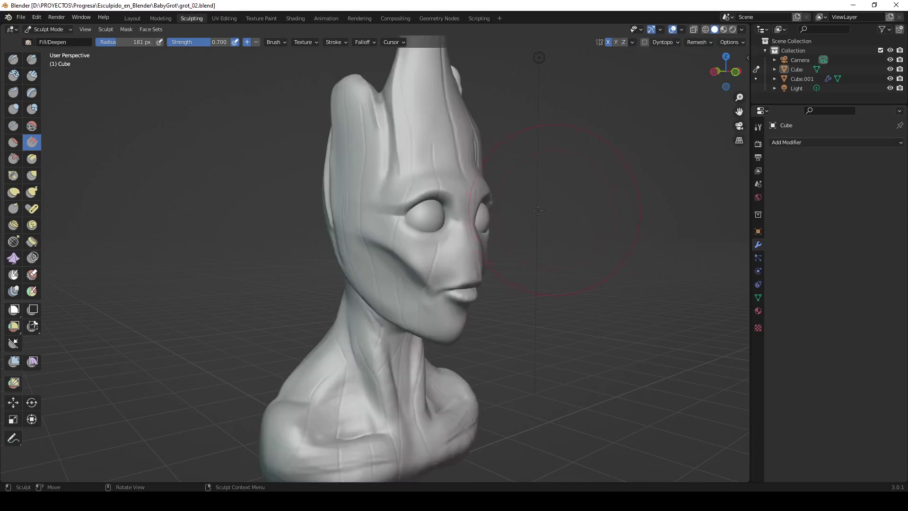
pyautogui.scroll(-3, 582, 196)
pyautogui.scroll(-1, 527, 195)
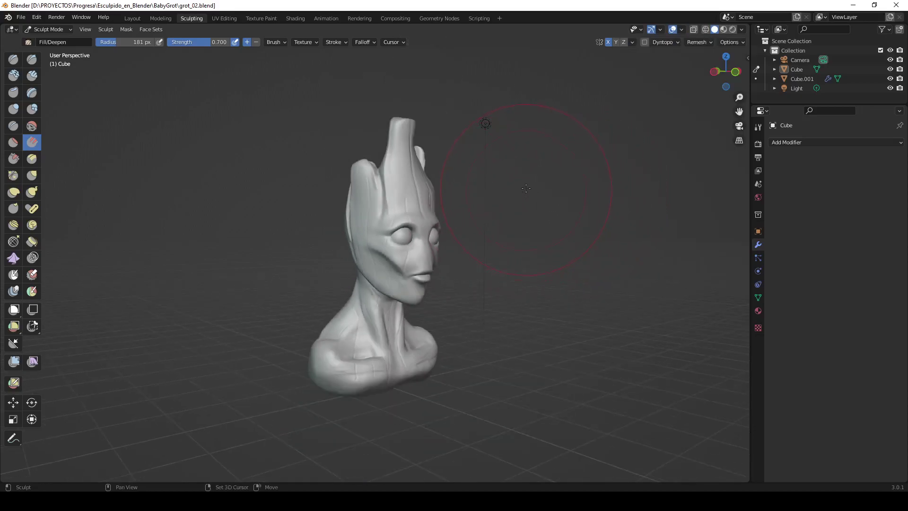
pyautogui.keyDown('shift'); pyautogui.moveTo(526, 189); pyautogui.dragTo(532, 189, button='middle'); pyautogui.keyUp('shift')
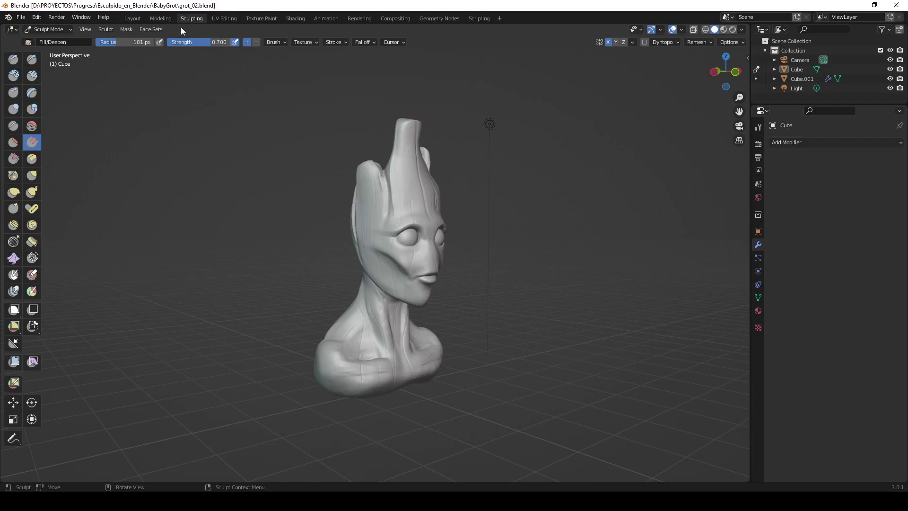
# Step: In the Shading workspace, tint the Principled BSDF base colour a pale pink off-white
pyautogui.click(295, 18)
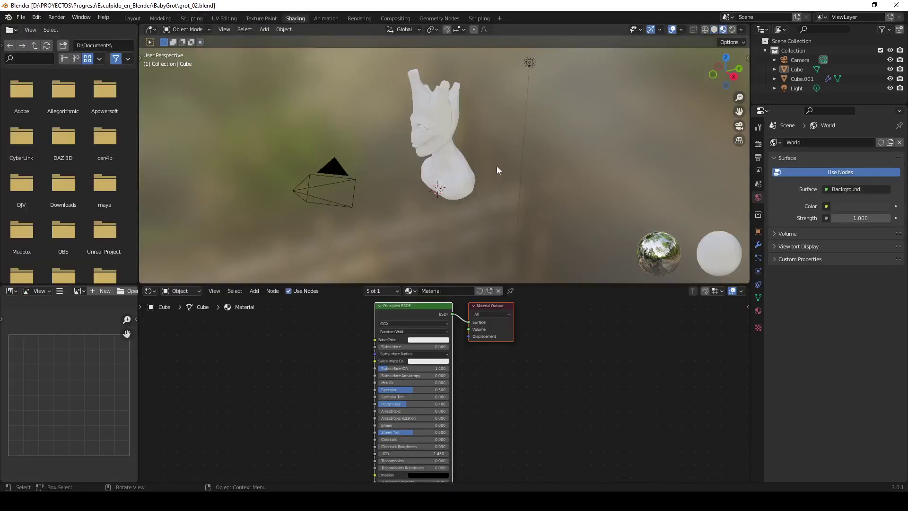
pyautogui.moveTo(497, 166)
pyautogui.mouseDown(button='middle')
pyautogui.moveTo(659, 143)
pyautogui.moveTo(634, 138)
pyautogui.moveTo(596, 215)
pyautogui.moveTo(506, 175)
pyautogui.mouseUp(button='middle')
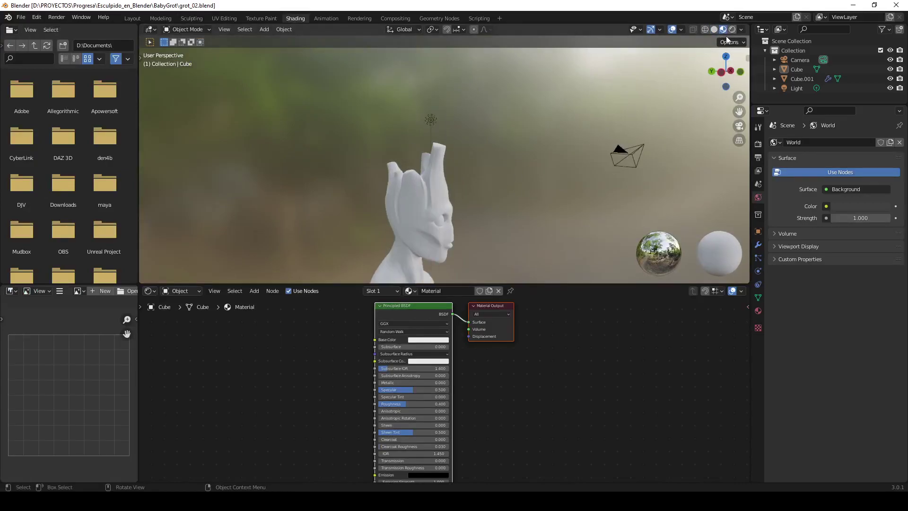
pyautogui.keyDown('shift'); pyautogui.moveTo(515, 192); pyautogui.dragTo(524, 153, button='middle'); pyautogui.keyUp('shift')
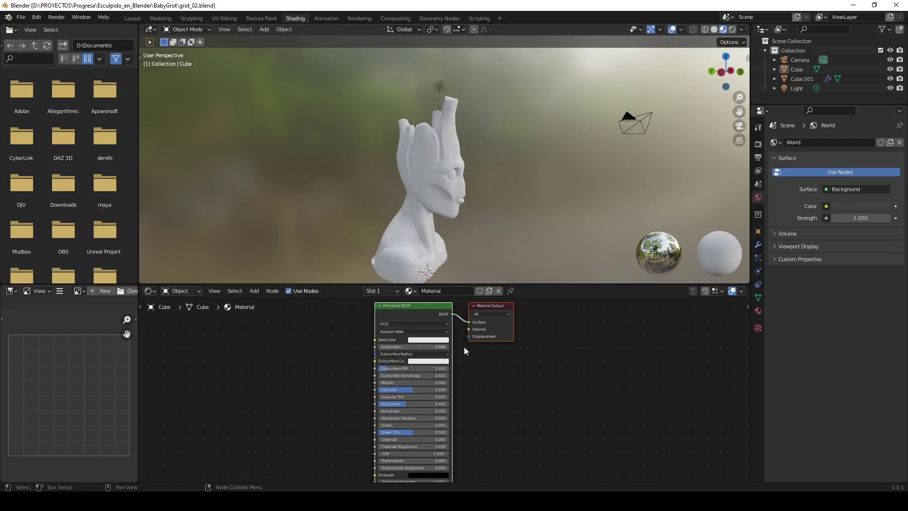
pyautogui.click(424, 340)
pyautogui.moveTo(443, 280); pyautogui.dragTo(434, 274)
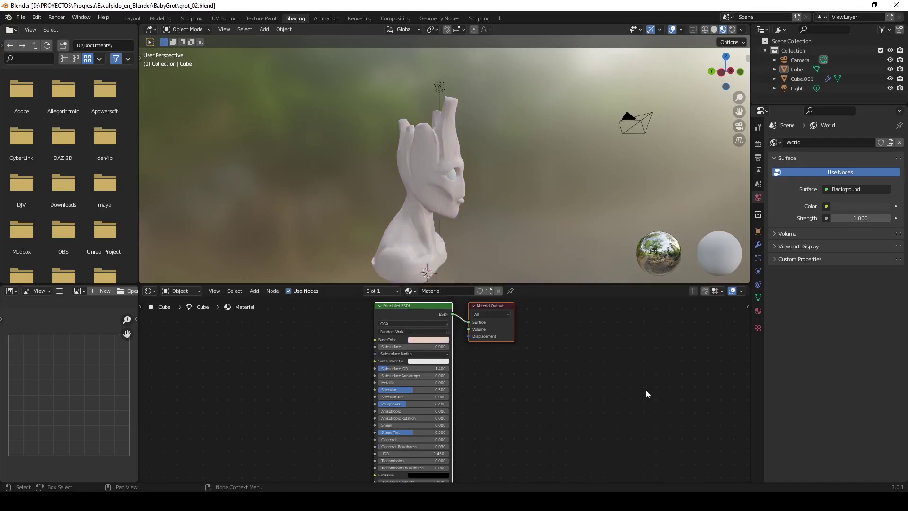
pyautogui.scroll(1, 416, 183)
pyautogui.scroll(2, 419, 180)
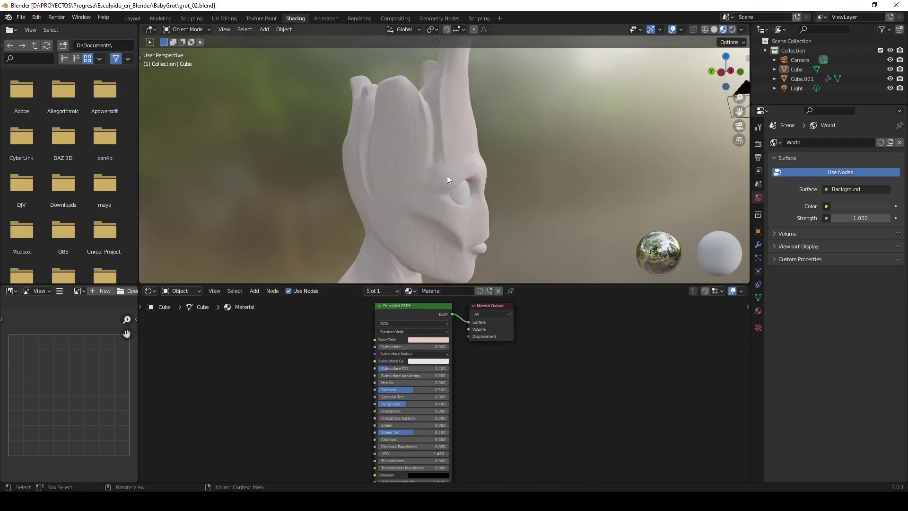
pyautogui.click(427, 340)
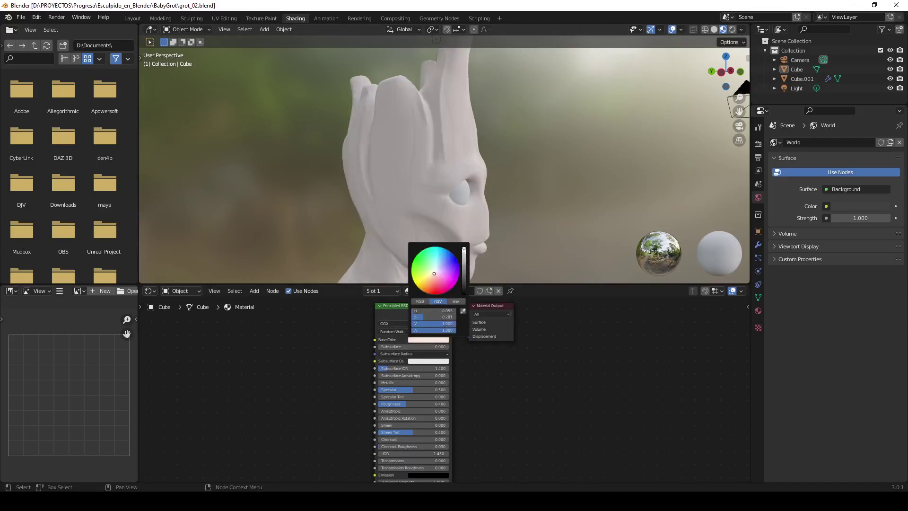
pyautogui.moveTo(490, 214)
pyautogui.mouseDown(button='middle')
pyautogui.moveTo(365, 200)
pyautogui.moveTo(524, 180)
pyautogui.mouseUp(button='middle')
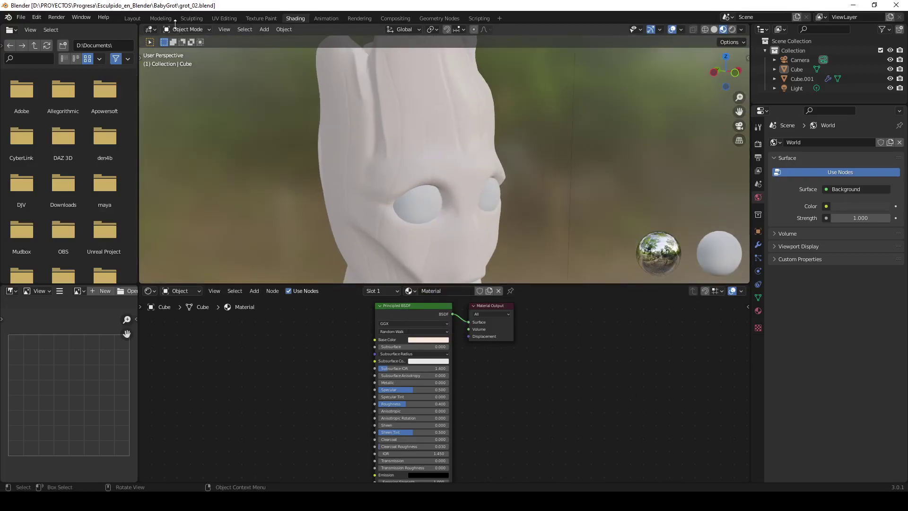
# Step: Return to the Sculpting workspace and put the bust in Vertex Paint mode
pyautogui.click(196, 20)
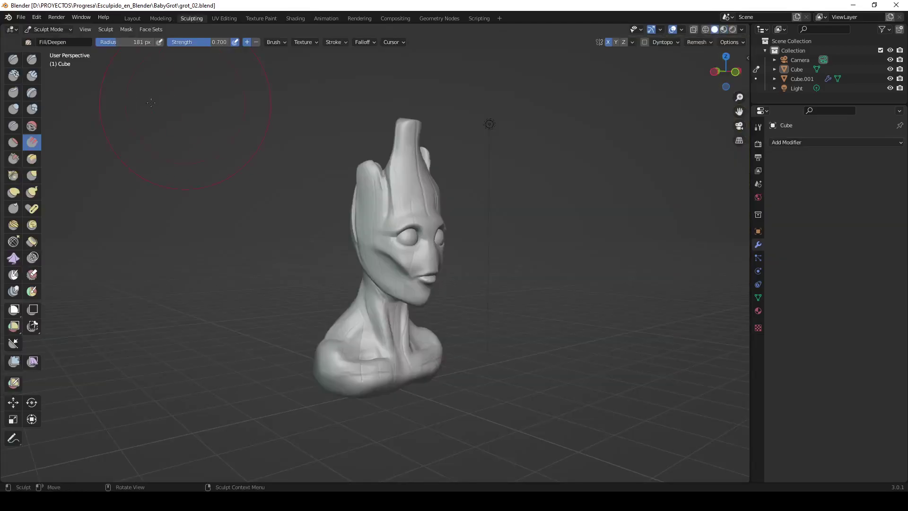
pyautogui.click(52, 30)
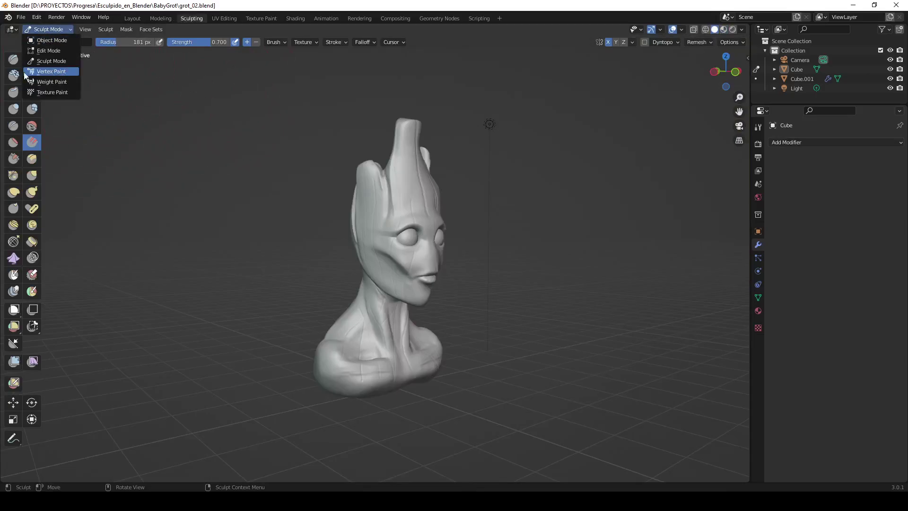
pyautogui.click(51, 71)
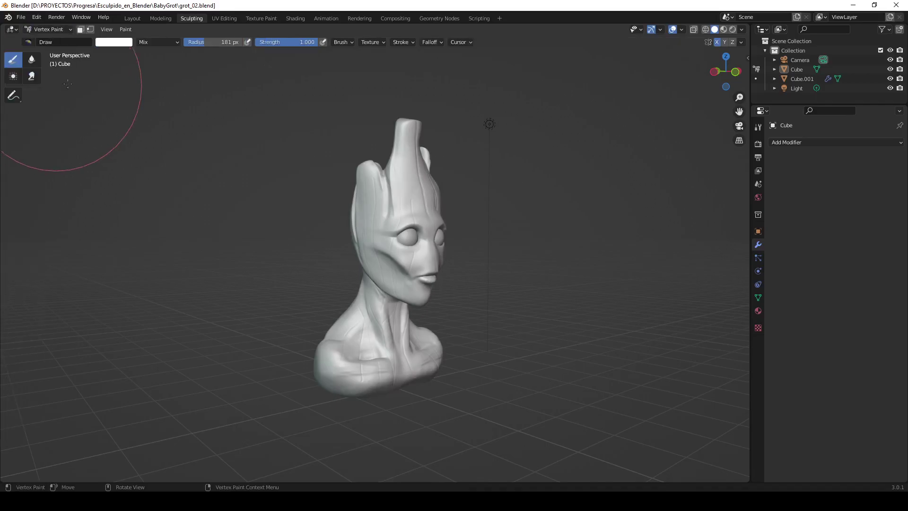
# Step: Set the paint colour to blue and undo a test stroke on the face
pyautogui.click(101, 42)
pyautogui.moveTo(113, 154); pyautogui.dragTo(156, 155)
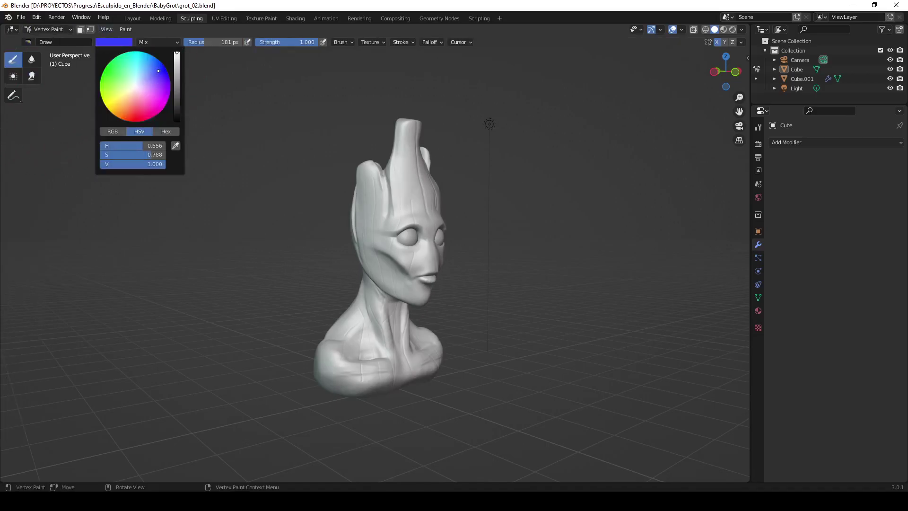
pyautogui.moveTo(387, 211); pyautogui.dragTo(376, 256)
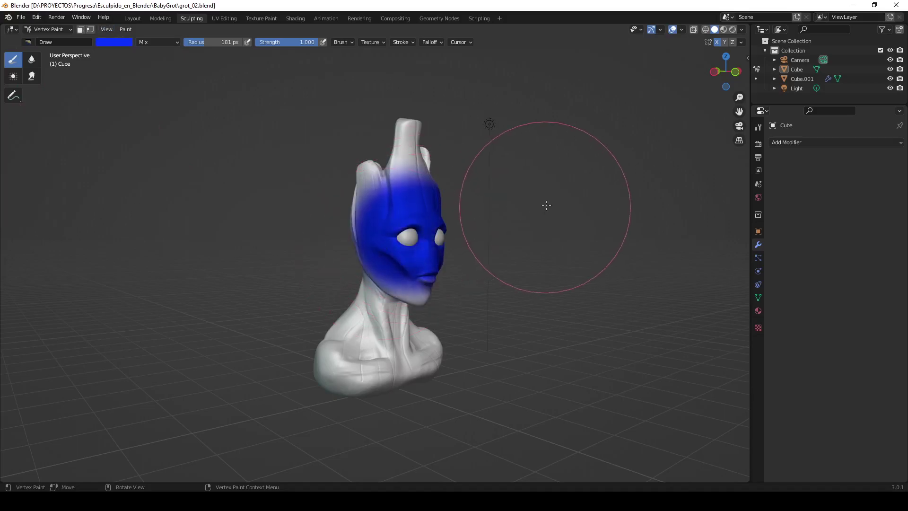
pyautogui.hotkey('ctrl', 'z')
pyautogui.moveTo(569, 243); pyautogui.dragTo(539, 279, button='middle')
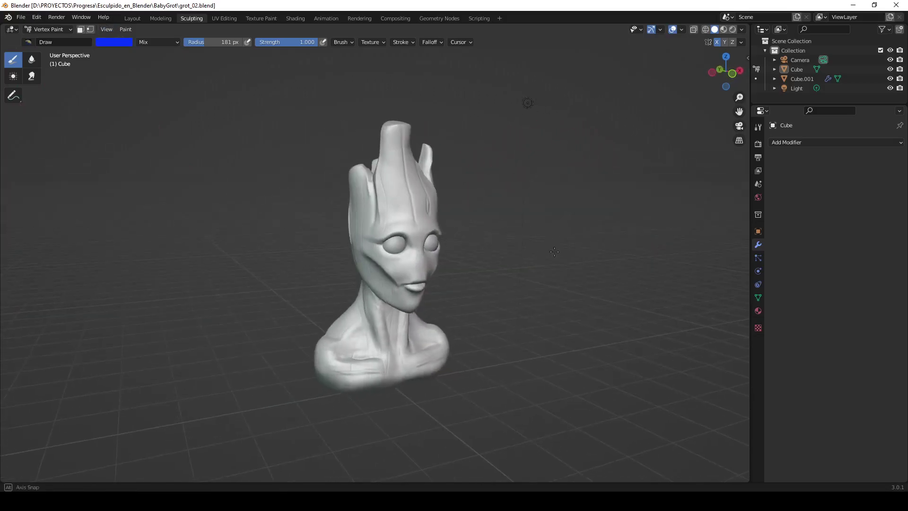
pyautogui.scroll(2, 535, 283)
pyautogui.scroll(2, 535, 283)
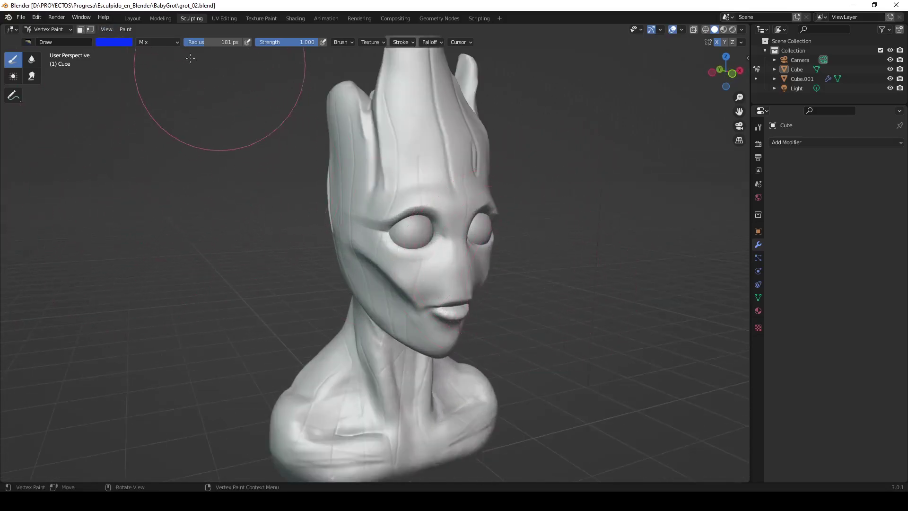
# Step: Set the paint colour to a dark red-brown
pyautogui.click(111, 41)
pyautogui.click(137, 104)
pyautogui.moveTo(137, 105)
pyautogui.mouseDown()
pyautogui.moveTo(135, 116)
pyautogui.moveTo(129, 112)
pyautogui.mouseUp()
pyautogui.moveTo(178, 75); pyautogui.dragTo(177, 87)
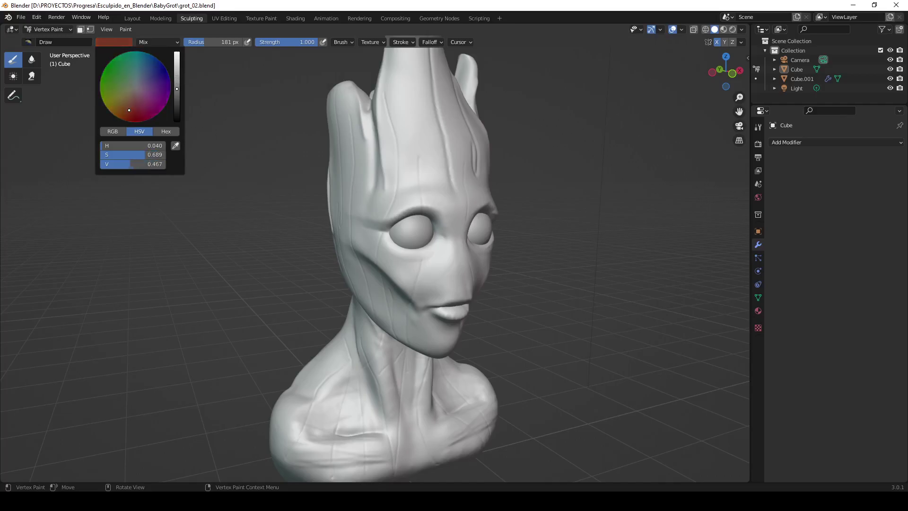
pyautogui.scroll(-2, 227, 152)
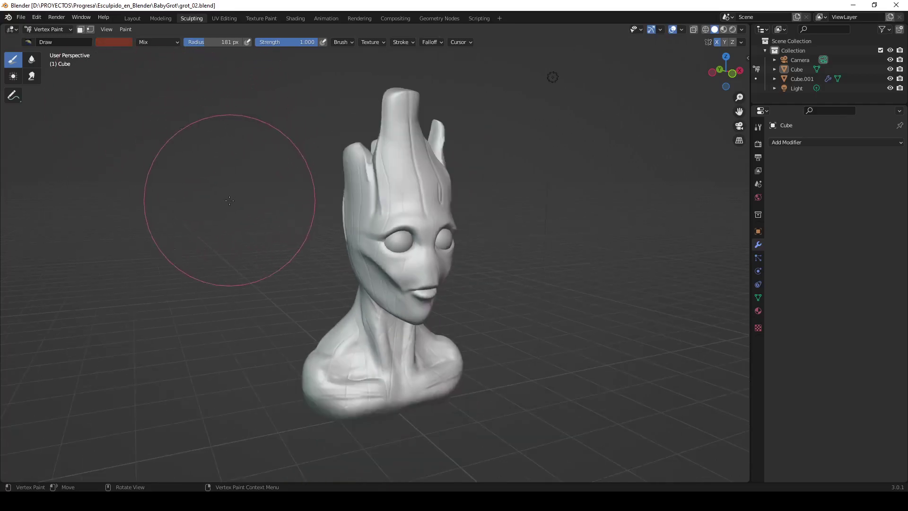
# Step: Paint the face, top and back of the head and the neck red-brown
pyautogui.moveTo(226, 222); pyautogui.dragTo(405, 223, button='middle')
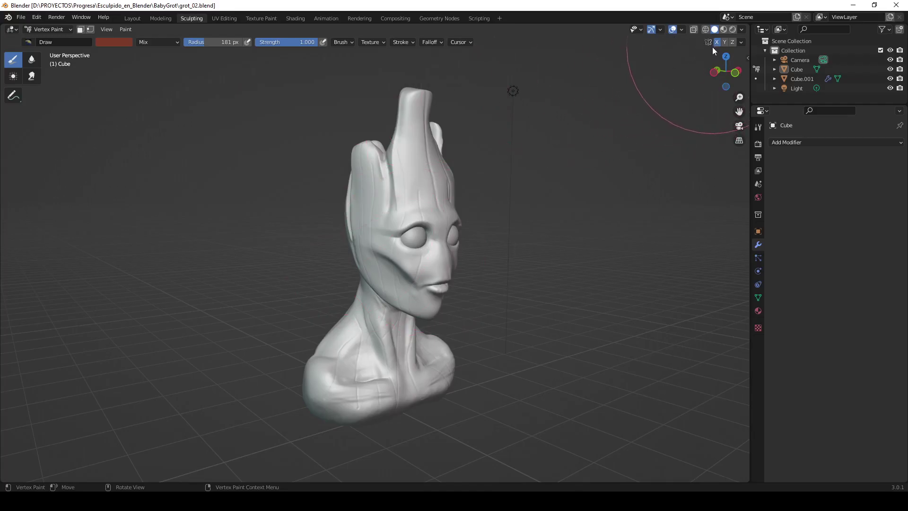
pyautogui.moveTo(378, 231); pyautogui.dragTo(395, 222)
pyautogui.moveTo(395, 222)
pyautogui.mouseDown(button='middle')
pyautogui.moveTo(464, 178)
pyautogui.moveTo(524, 235)
pyautogui.mouseUp(button='middle')
pyautogui.moveTo(525, 236)
pyautogui.mouseDown()
pyautogui.moveTo(401, 256)
pyautogui.moveTo(454, 263)
pyautogui.mouseUp()
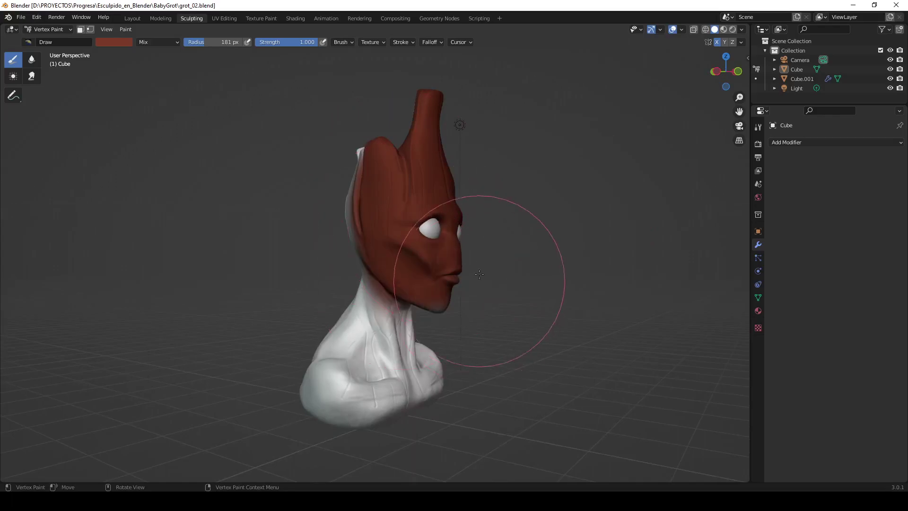
pyautogui.moveTo(453, 263); pyautogui.dragTo(449, 263, button='middle')
pyautogui.moveTo(449, 263)
pyautogui.mouseDown()
pyautogui.moveTo(355, 254)
pyautogui.moveTo(316, 280)
pyautogui.mouseUp()
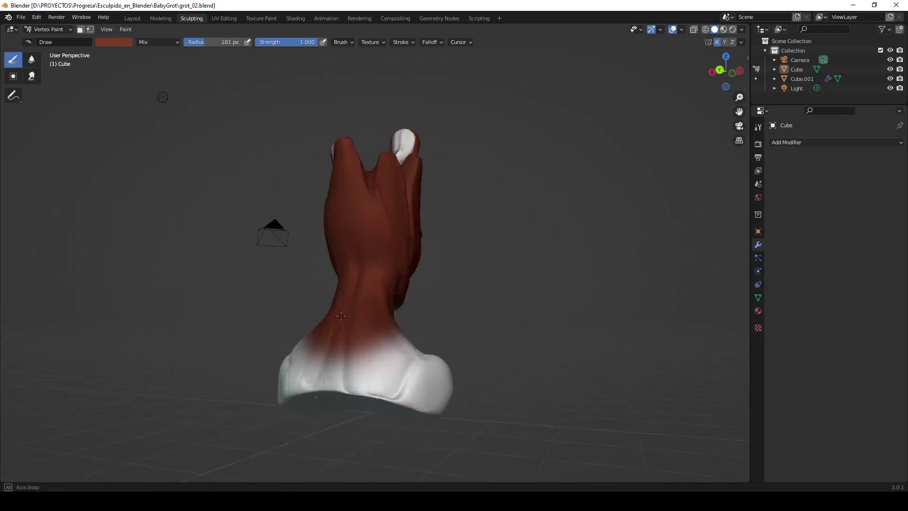
# Step: Cover the remaining white base and neck, then orbit around to check coverage
pyautogui.moveTo(316, 281); pyautogui.dragTo(300, 371, button='middle')
pyautogui.moveTo(300, 371); pyautogui.dragTo(324, 402)
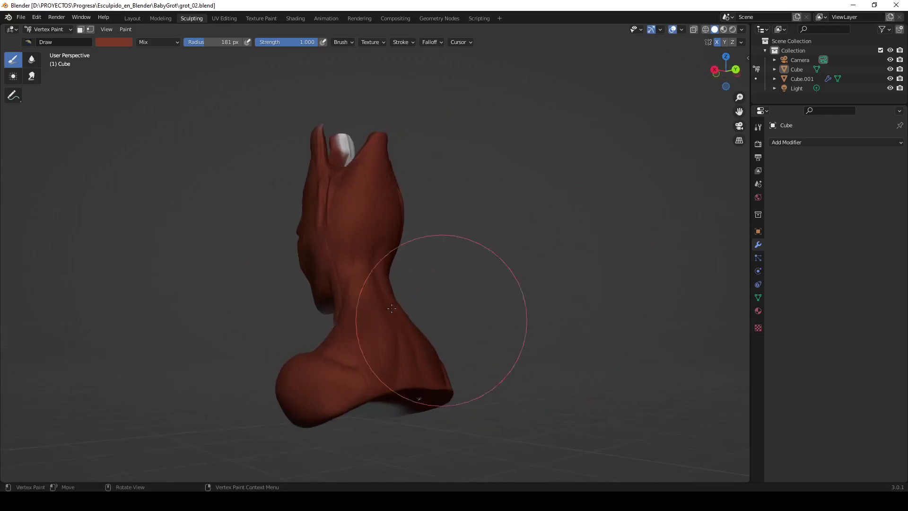
pyautogui.moveTo(518, 324); pyautogui.dragTo(435, 334, button='middle')
pyautogui.moveTo(435, 335); pyautogui.dragTo(464, 358)
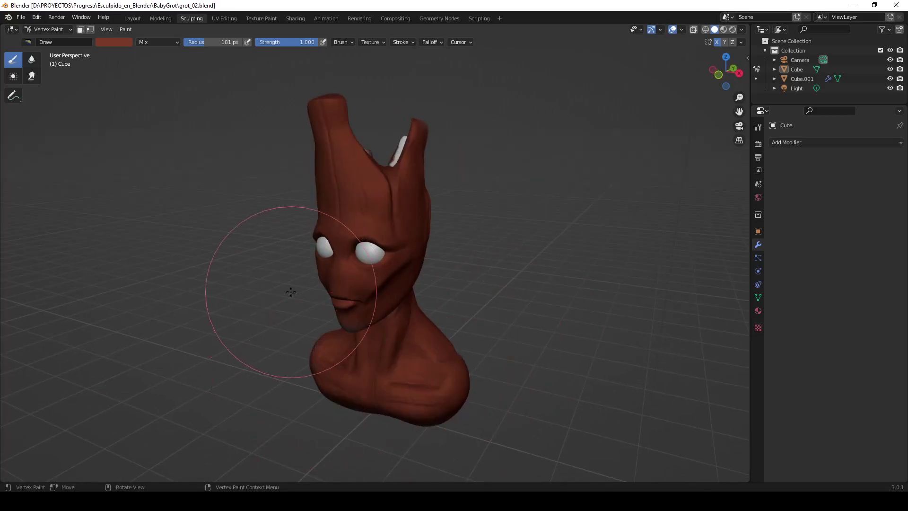
pyautogui.moveTo(315, 244); pyautogui.dragTo(475, 252, button='middle')
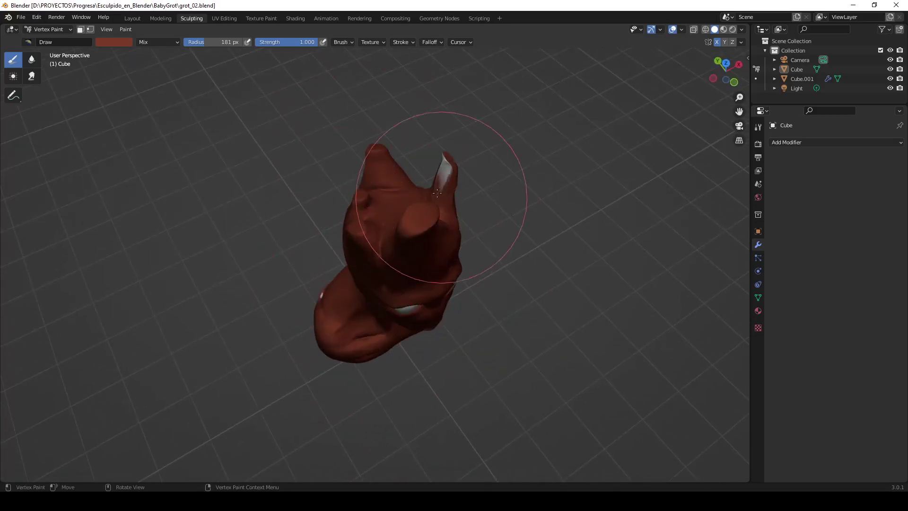
pyautogui.moveTo(365, 162); pyautogui.dragTo(378, 243, button='middle')
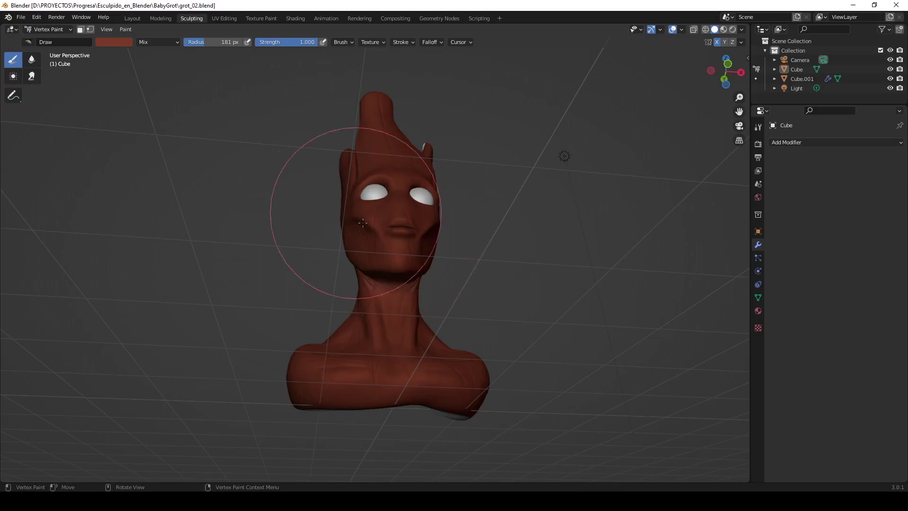
pyautogui.moveTo(365, 192); pyautogui.dragTo(487, 294, button='middle')
pyautogui.moveTo(386, 223)
pyautogui.mouseDown(button='middle')
pyautogui.moveTo(400, 228)
pyautogui.moveTo(435, 213)
pyautogui.moveTo(283, 142)
pyautogui.moveTo(200, 87)
pyautogui.mouseUp(button='middle')
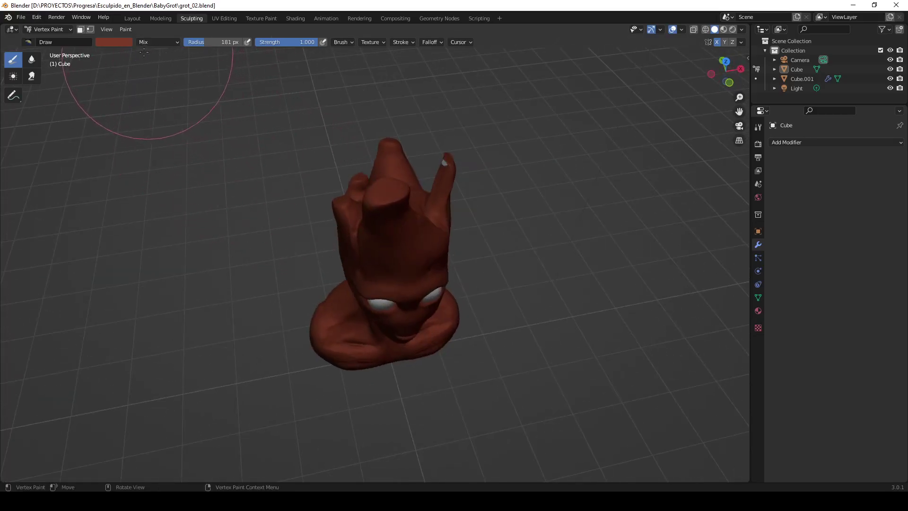
# Step: Pick a pinkish red brush colour and zoom in on the head
pyautogui.click(126, 42)
pyautogui.moveTo(121, 110); pyautogui.dragTo(136, 105)
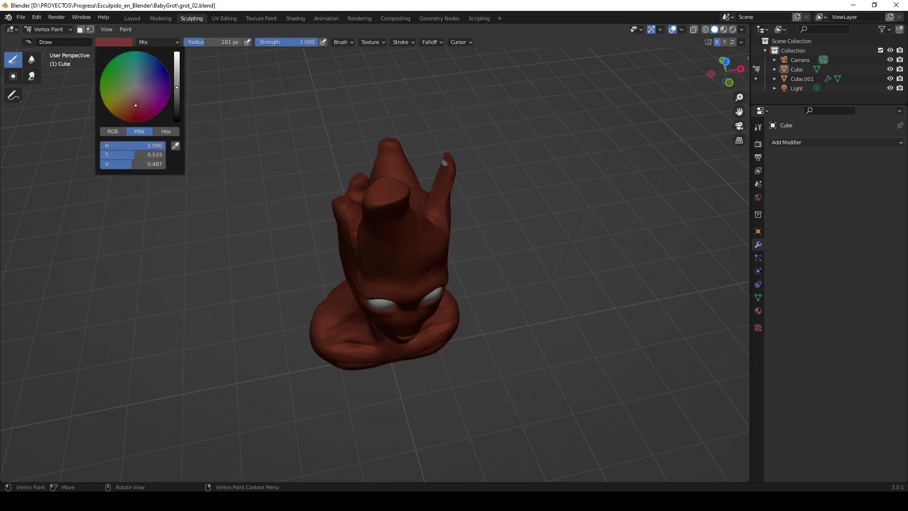
pyautogui.scroll(1, 171, 93)
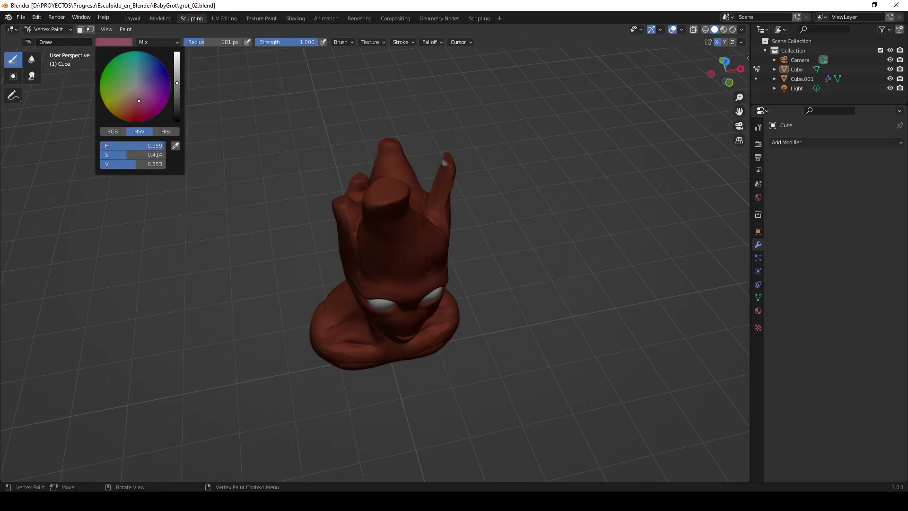
pyautogui.moveTo(283, 198)
pyautogui.mouseDown(button='middle')
pyautogui.moveTo(331, 169)
pyautogui.moveTo(327, 197)
pyautogui.moveTo(302, 189)
pyautogui.mouseUp(button='middle')
pyautogui.scroll(3, 331, 169)
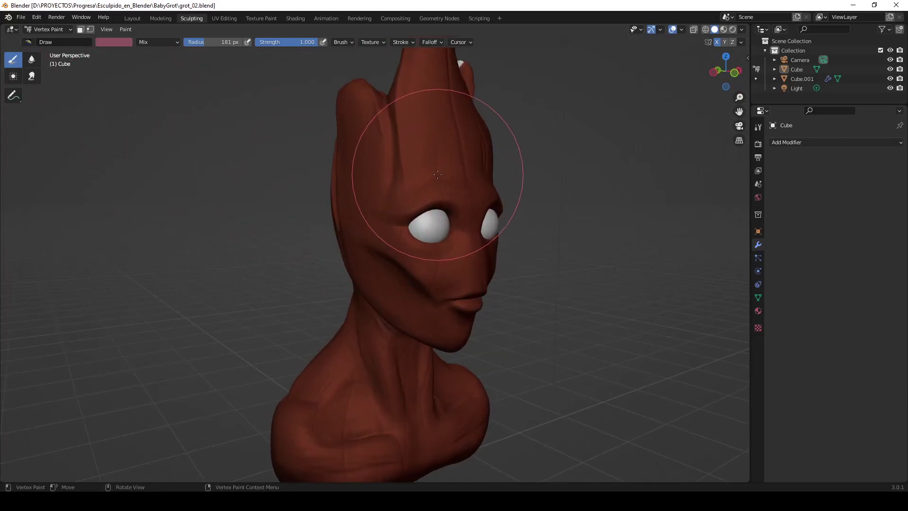
# Step: Set the brush radius to 80 px and strength to 0.358
pyautogui.press('f')
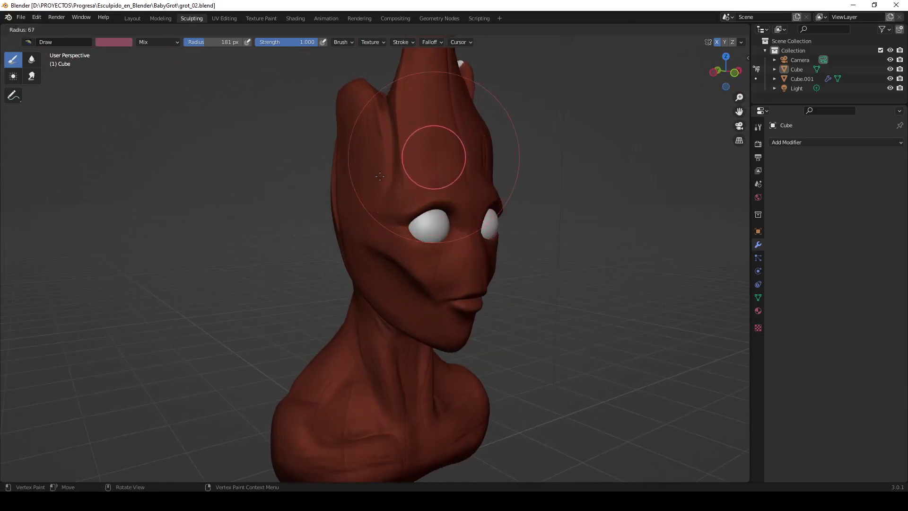
pyautogui.click(383, 176)
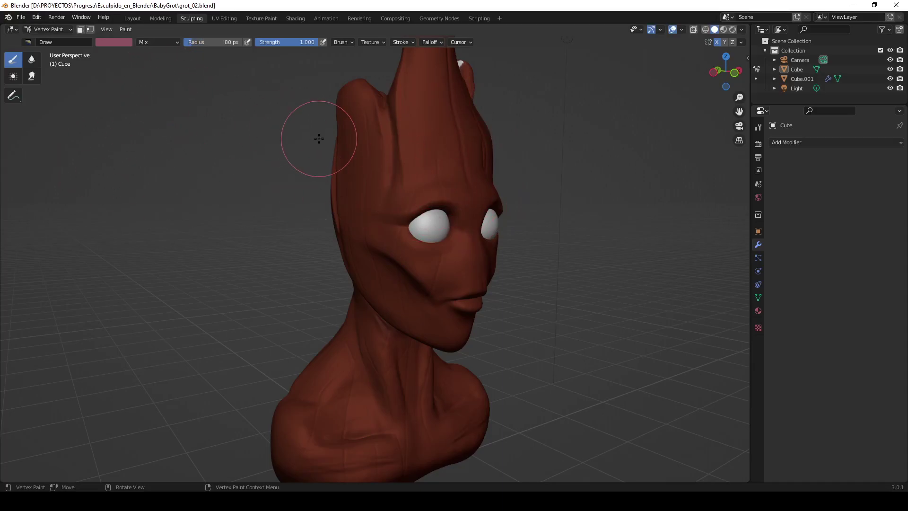
pyautogui.hotkey('shift', 'f')
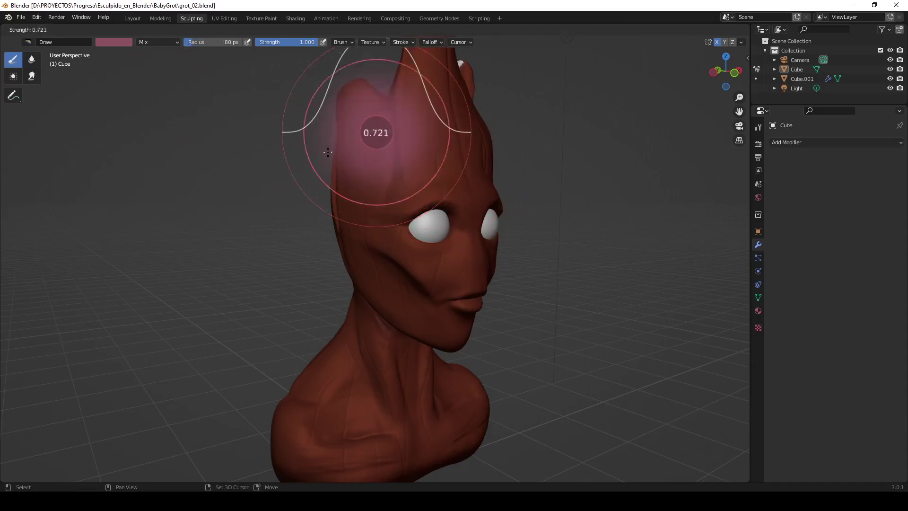
pyautogui.click(325, 147)
# Step: Tint the head a purplish red, redoing the first pink strokes
pyautogui.moveTo(462, 158); pyautogui.dragTo(539, 249, button='middle')
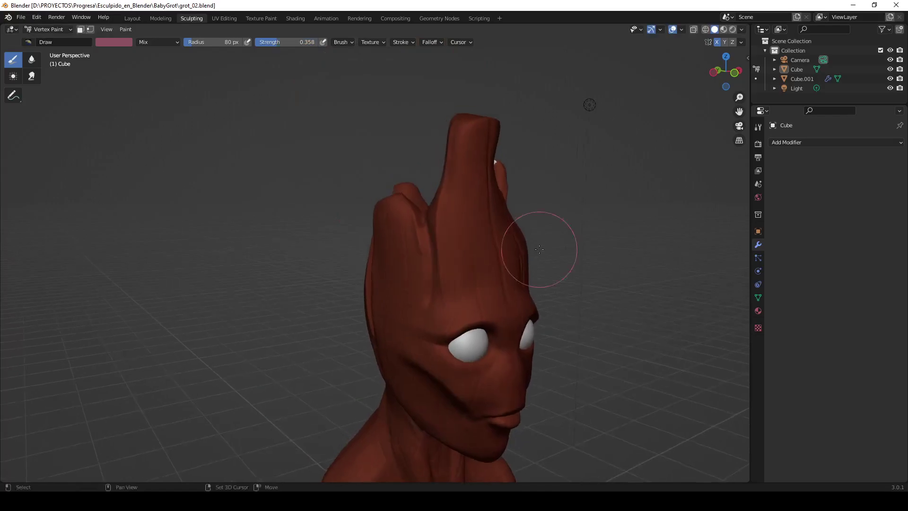
pyautogui.moveTo(539, 249)
pyautogui.mouseDown()
pyautogui.moveTo(449, 219)
pyautogui.moveTo(449, 324)
pyautogui.moveTo(480, 248)
pyautogui.moveTo(500, 267)
pyautogui.mouseUp()
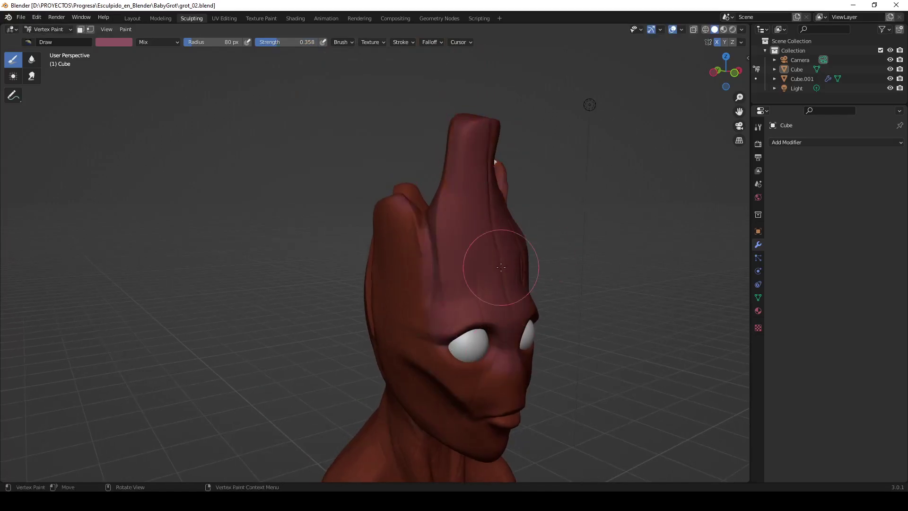
pyautogui.hotkey('ctrl', 'z')
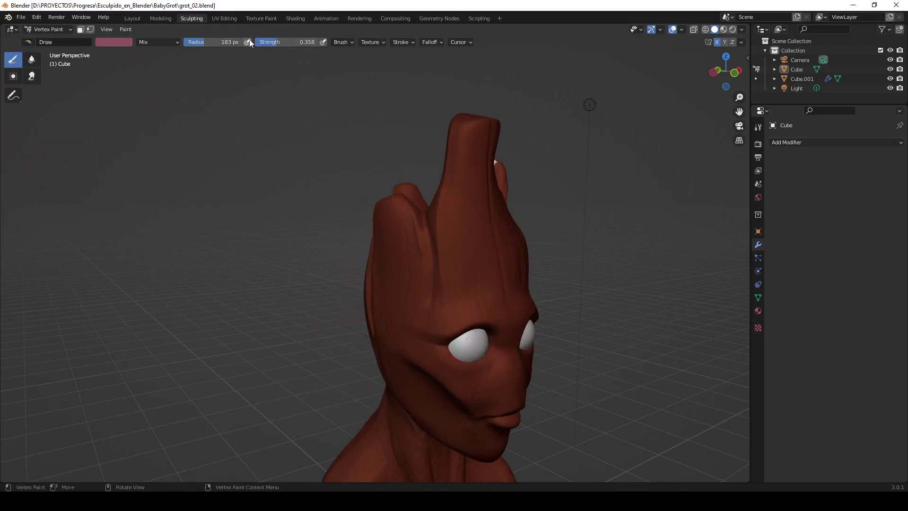
pyautogui.moveTo(435, 263); pyautogui.dragTo(415, 203)
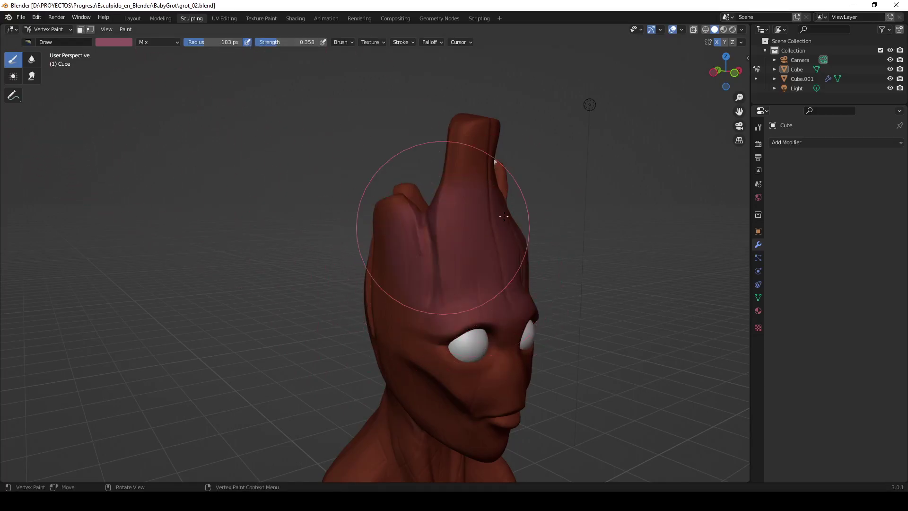
pyautogui.moveTo(627, 284)
pyautogui.keyDown('shift'); pyautogui.mouseDown(button='middle')
pyautogui.moveTo(592, 286)
pyautogui.moveTo(587, 265)
pyautogui.mouseUp(button='middle'); pyautogui.keyUp('shift')
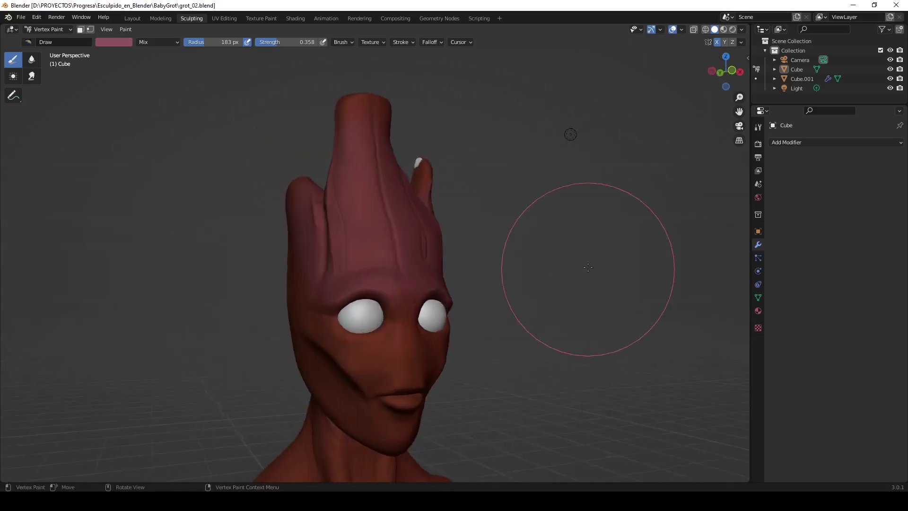
# Step: Cover the white patch on top of the head in dark red at strength 1.000
pyautogui.moveTo(338, 350); pyautogui.dragTo(456, 344, button='middle')
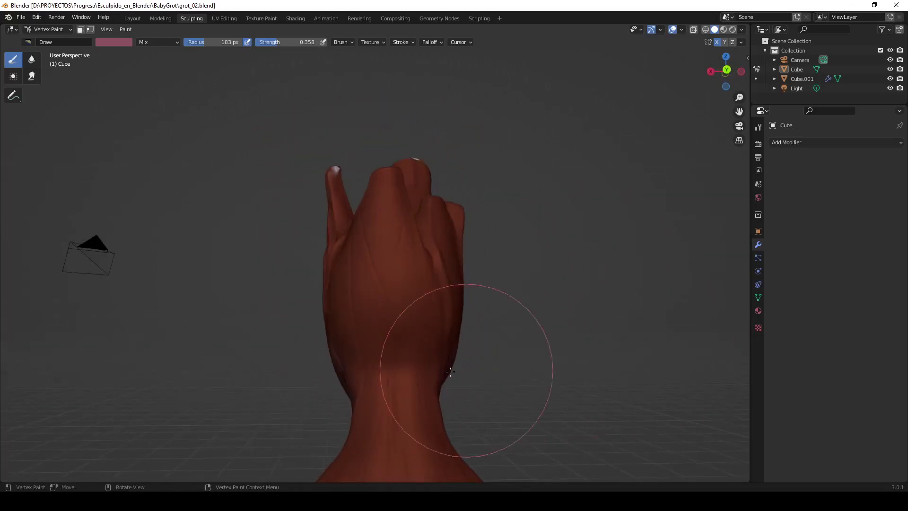
pyautogui.moveTo(423, 220)
pyautogui.mouseDown(button='middle')
pyautogui.moveTo(345, 233)
pyautogui.moveTo(436, 199)
pyautogui.moveTo(460, 289)
pyautogui.mouseUp(button='middle')
pyautogui.moveTo(460, 289)
pyautogui.mouseDown()
pyautogui.moveTo(486, 294)
pyautogui.moveTo(222, 435)
pyautogui.mouseUp()
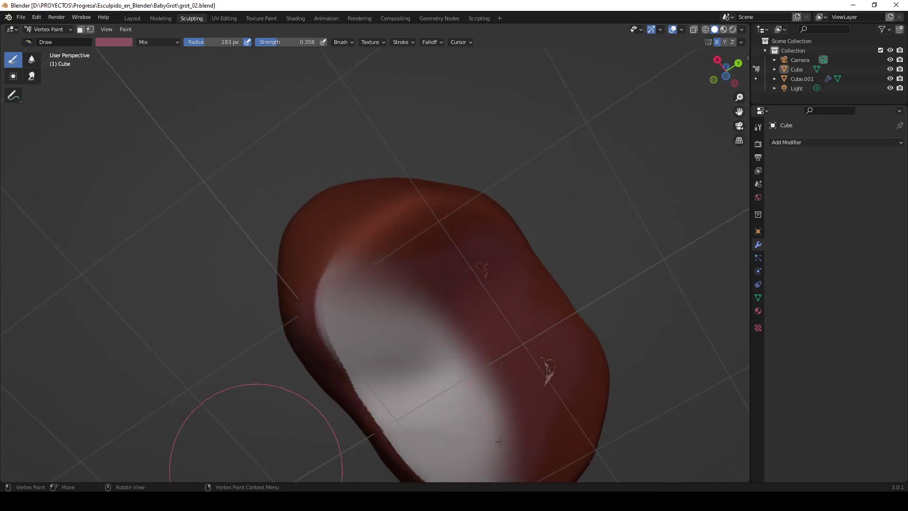
pyautogui.click(108, 40)
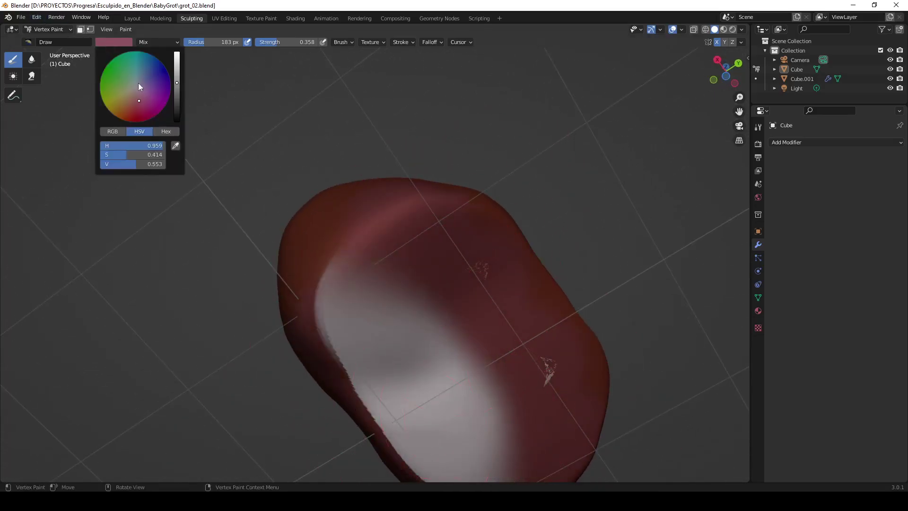
pyautogui.moveTo(118, 150); pyautogui.dragTo(142, 151)
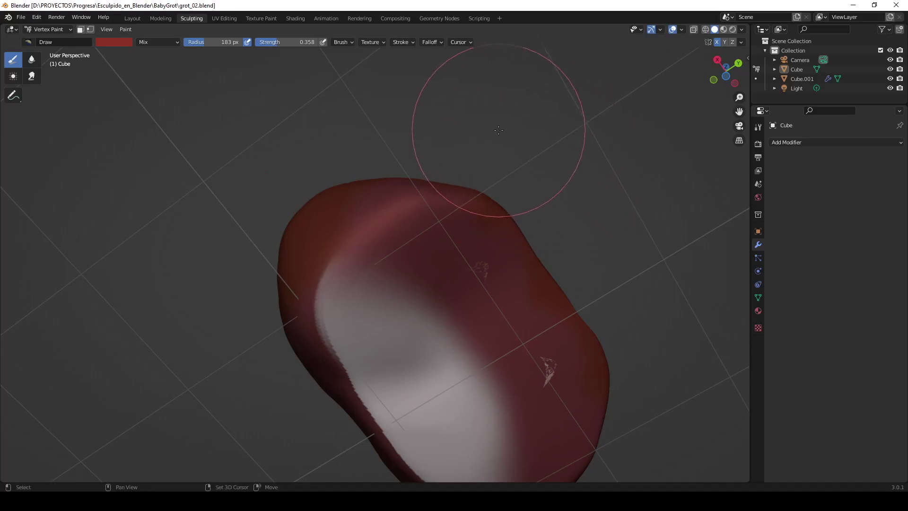
pyautogui.hotkey('shift', 'f')
pyautogui.click(520, 236)
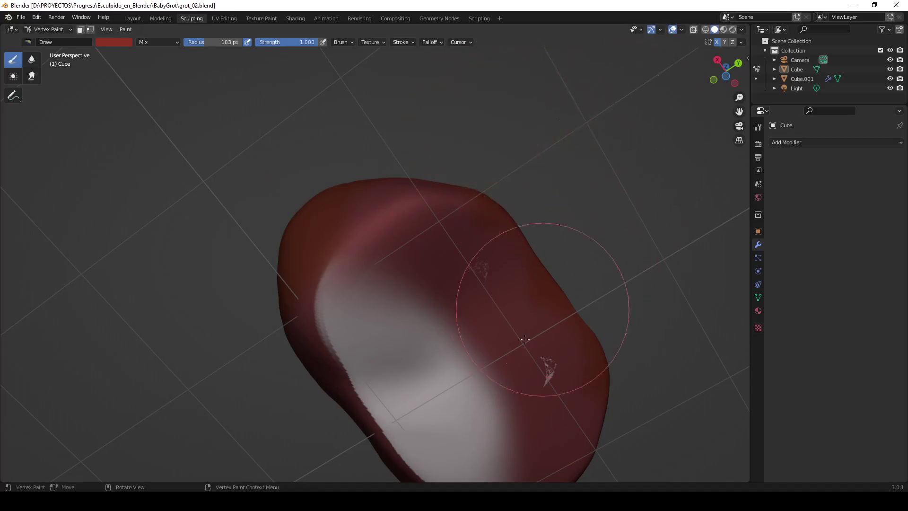
pyautogui.moveTo(520, 305)
pyautogui.mouseDown()
pyautogui.moveTo(363, 455)
pyautogui.moveTo(405, 426)
pyautogui.mouseUp()
pyautogui.moveTo(405, 426)
pyautogui.mouseDown(button='middle')
pyautogui.moveTo(547, 270)
pyautogui.moveTo(584, 324)
pyautogui.mouseUp(button='middle')
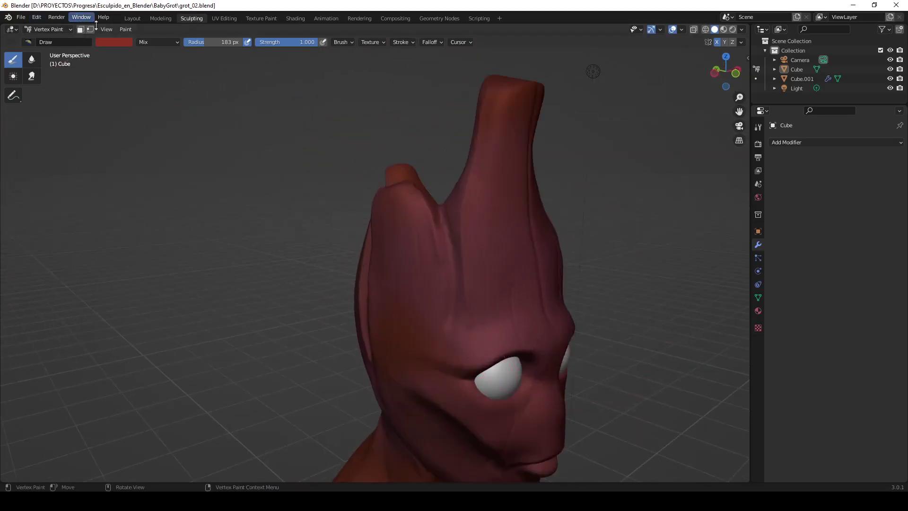
pyautogui.click(110, 43)
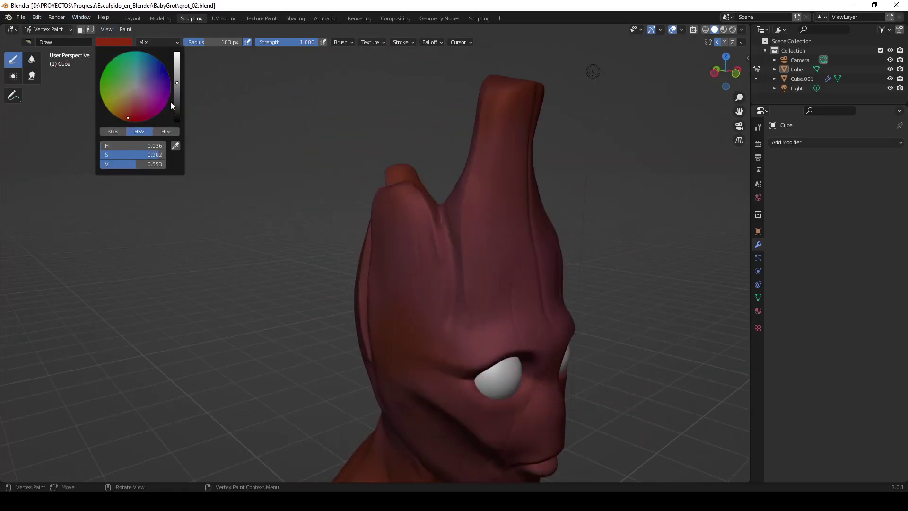
# Step: Darken the brush red and shade both eye sockets with a 90 px brush
pyautogui.moveTo(177, 101); pyautogui.dragTo(177, 108)
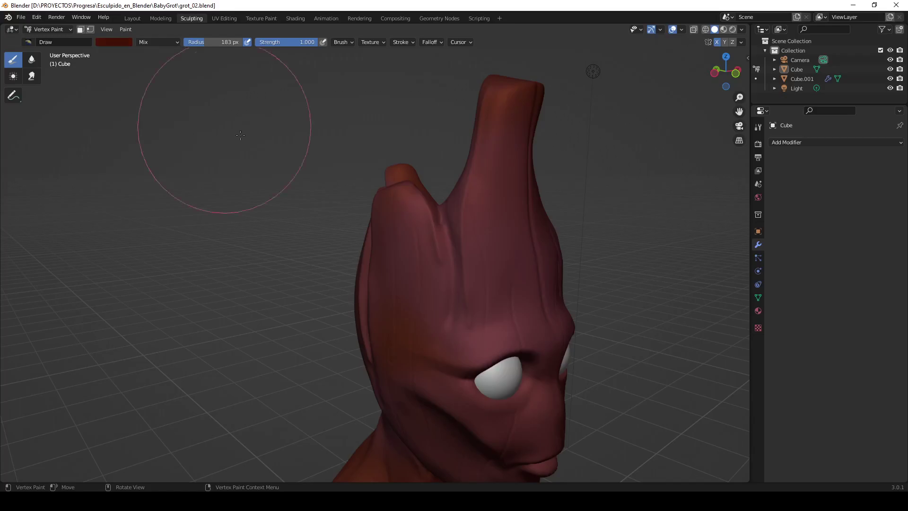
pyautogui.moveTo(241, 135); pyautogui.dragTo(324, 150, button='middle')
pyautogui.press('f')
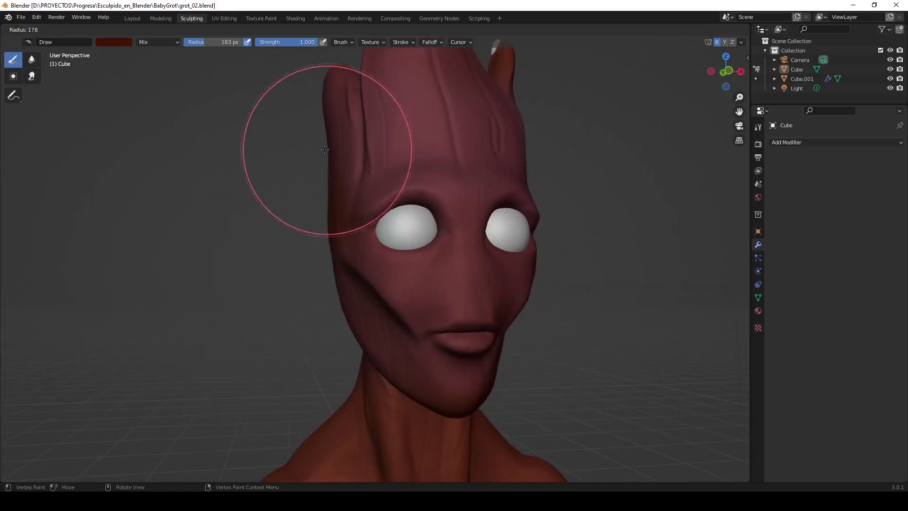
pyautogui.click(288, 152)
pyautogui.moveTo(415, 233)
pyautogui.mouseDown()
pyautogui.moveTo(515, 222)
pyautogui.moveTo(405, 233)
pyautogui.moveTo(431, 239)
pyautogui.moveTo(364, 227)
pyautogui.mouseUp()
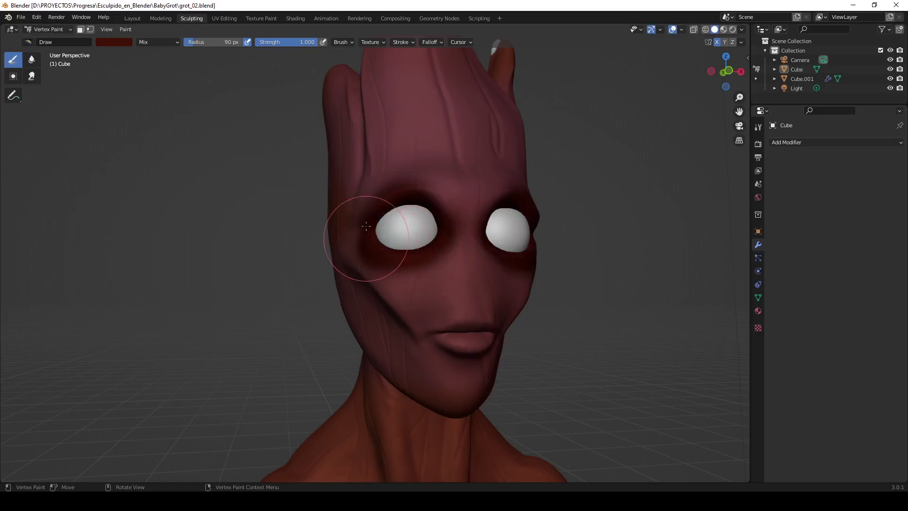
# Step: Shrink the brush to 19 px and paint a dark line between the lips
pyautogui.press('f')
pyautogui.click(441, 303)
pyautogui.moveTo(441, 304); pyautogui.dragTo(502, 335, button='middle')
pyautogui.moveTo(475, 315); pyautogui.dragTo(371, 322)
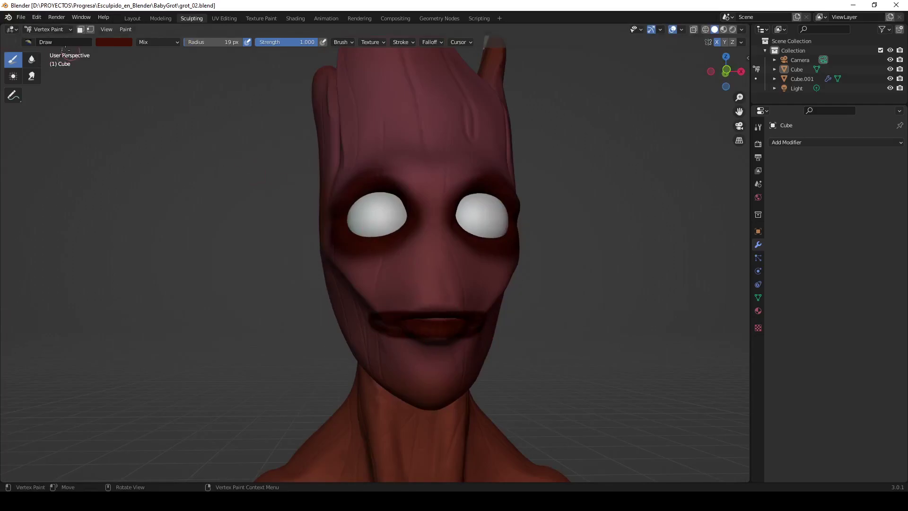
# Step: Browse the material, object and mesh data property tabs
pyautogui.click(757, 311)
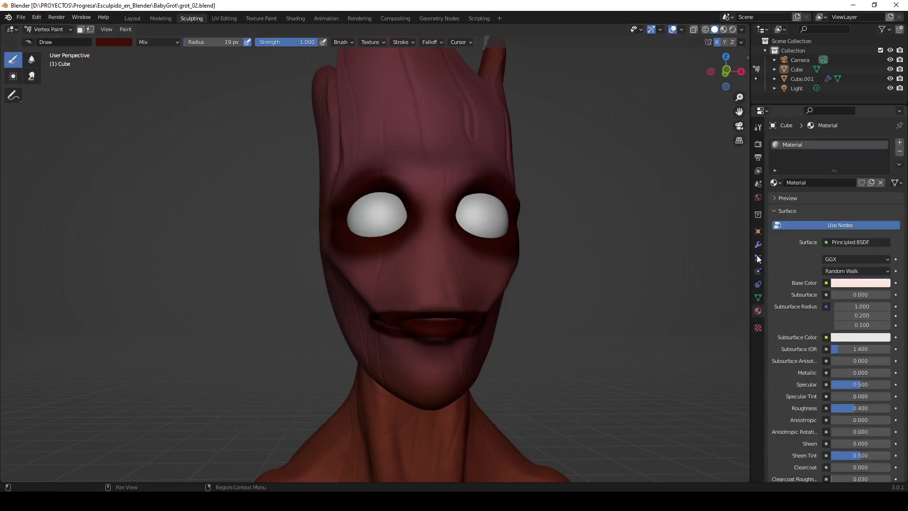
pyautogui.click(757, 298)
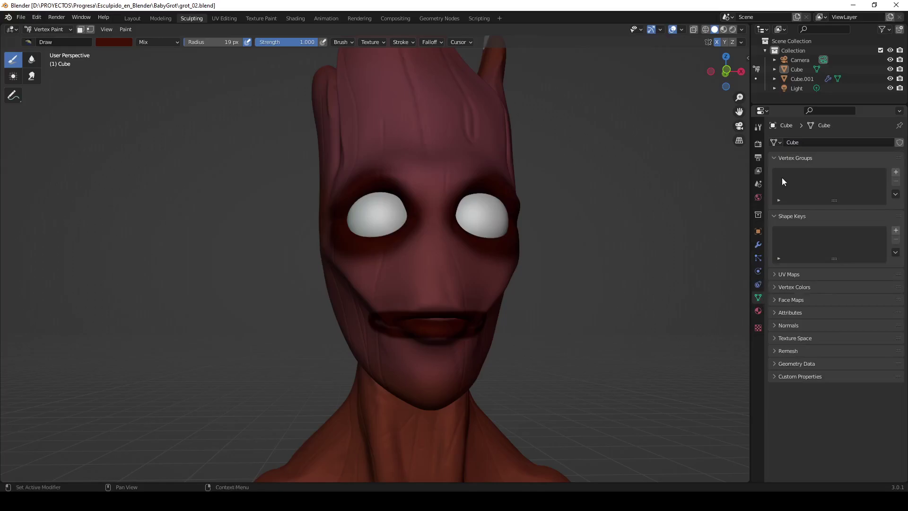
pyautogui.click(758, 232)
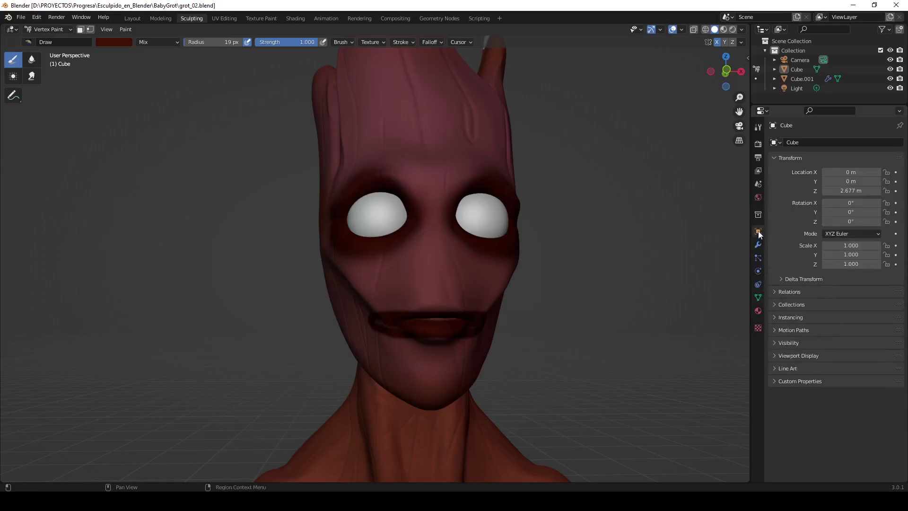
pyautogui.click(758, 298)
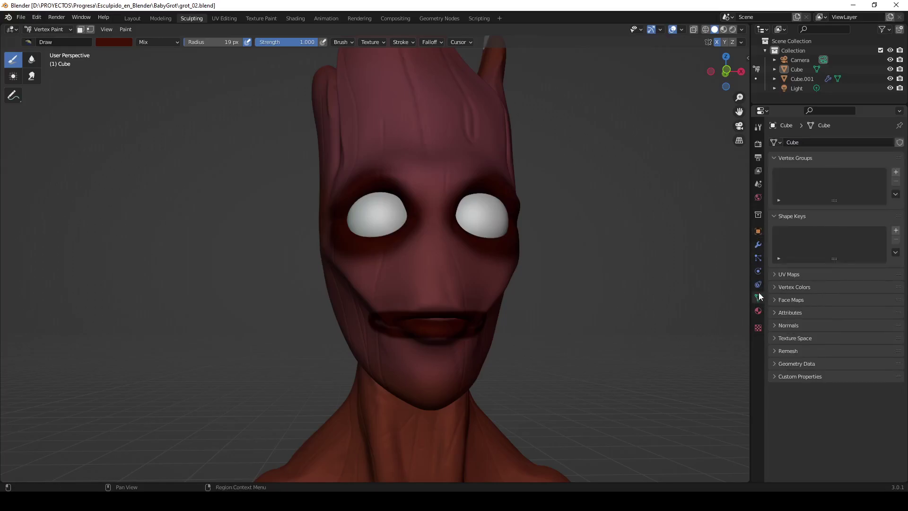
pyautogui.click(757, 258)
pyautogui.click(758, 232)
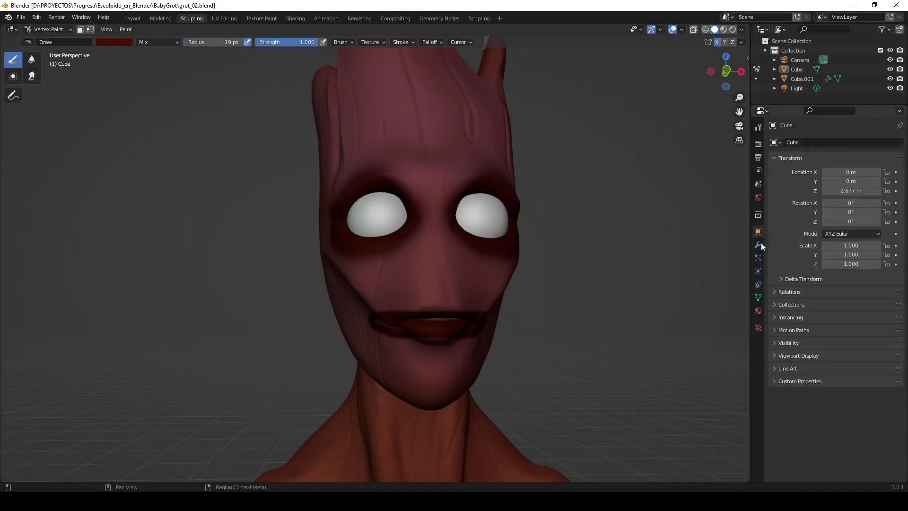
pyautogui.click(758, 297)
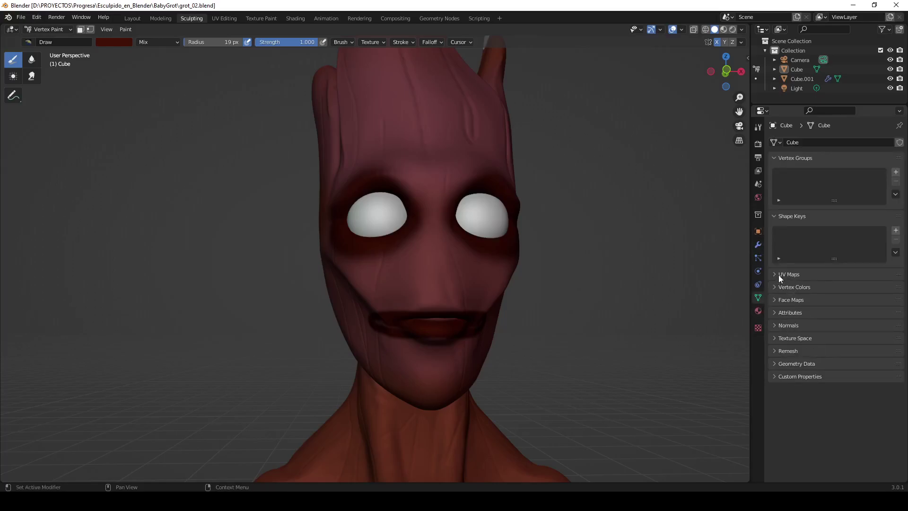
# Step: Expand Vertex Colors to show layer Col and open the sidebar Tool settings
pyautogui.click(778, 274)
pyautogui.click(776, 287)
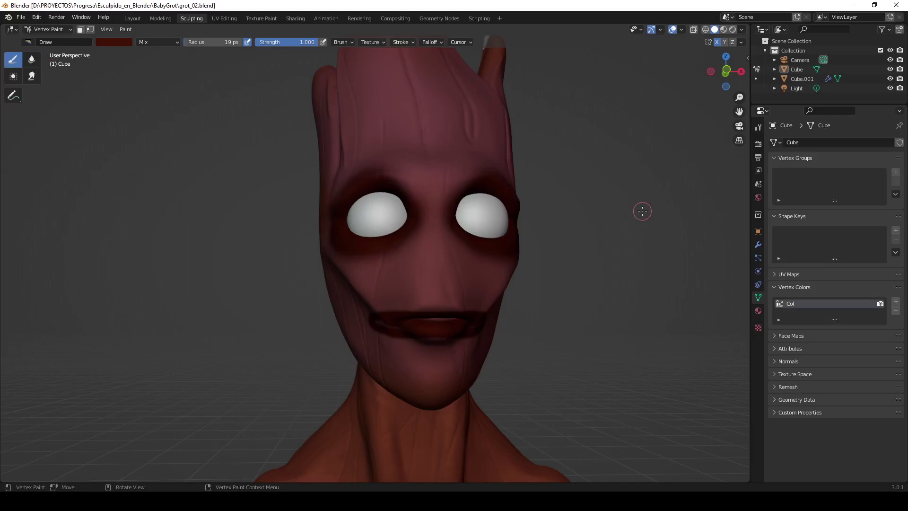
pyautogui.press('n')
pyautogui.click(744, 78)
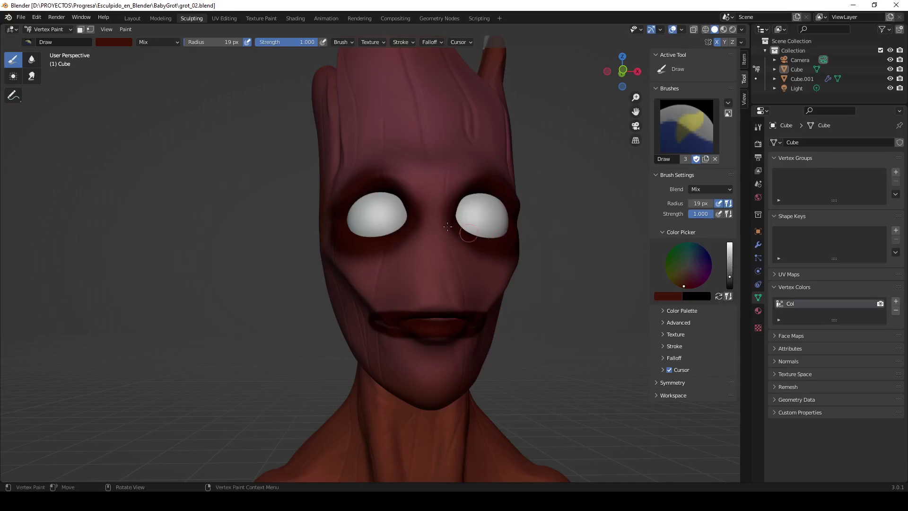
# Step: Expand the colour palette options, then try a dark cheek stroke and undo it
pyautogui.moveTo(566, 288); pyautogui.dragTo(594, 290, button='middle')
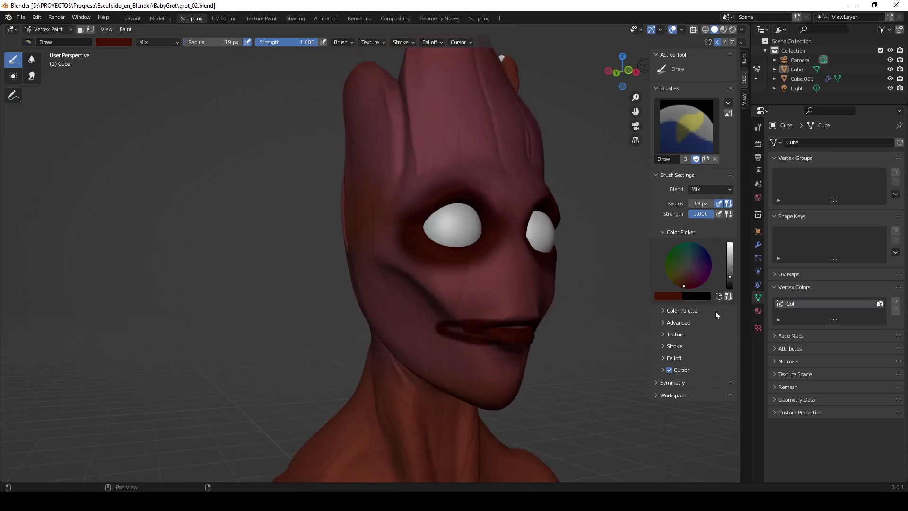
pyautogui.click(661, 311)
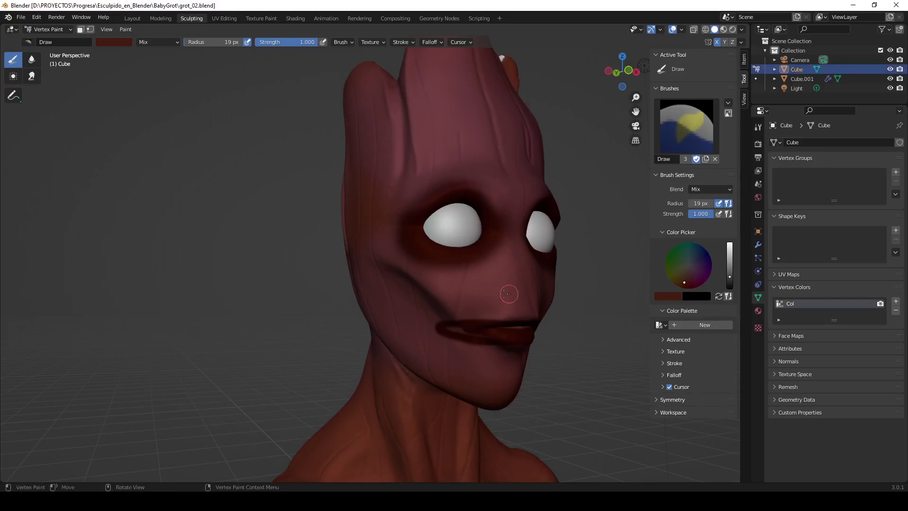
pyautogui.moveTo(448, 301); pyautogui.dragTo(515, 271)
pyautogui.hotkey('ctrl', 'z')
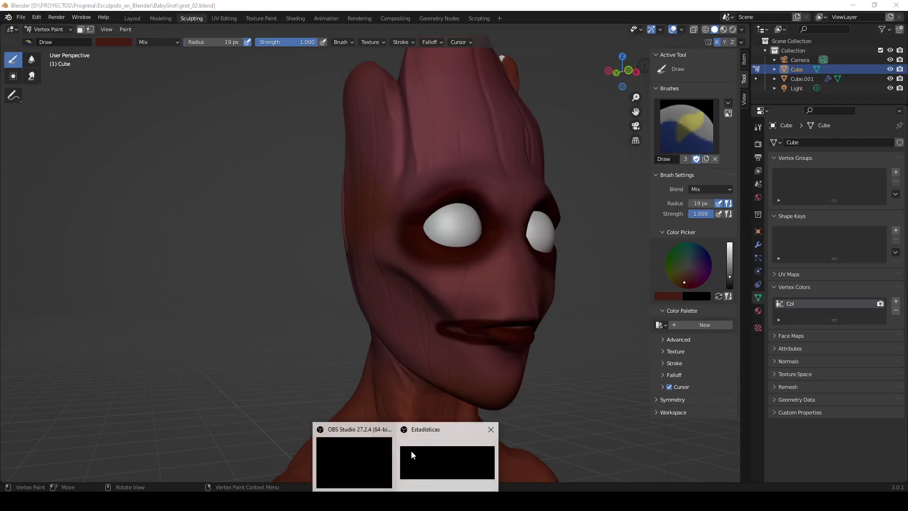
# Step: Switch to the Average brush and sample the skin's dark red as its colour
pyautogui.hotkey('shift', 'space')
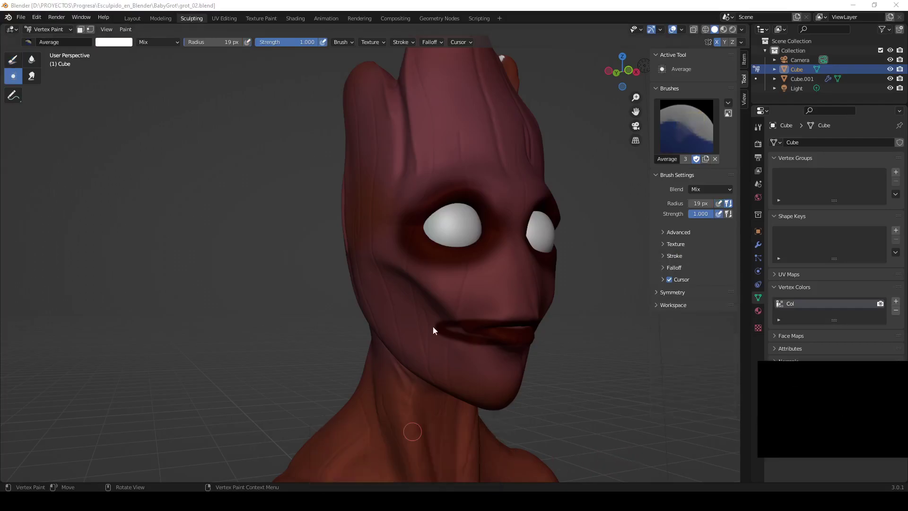
pyautogui.moveTo(159, 191); pyautogui.dragTo(142, 175, button='middle')
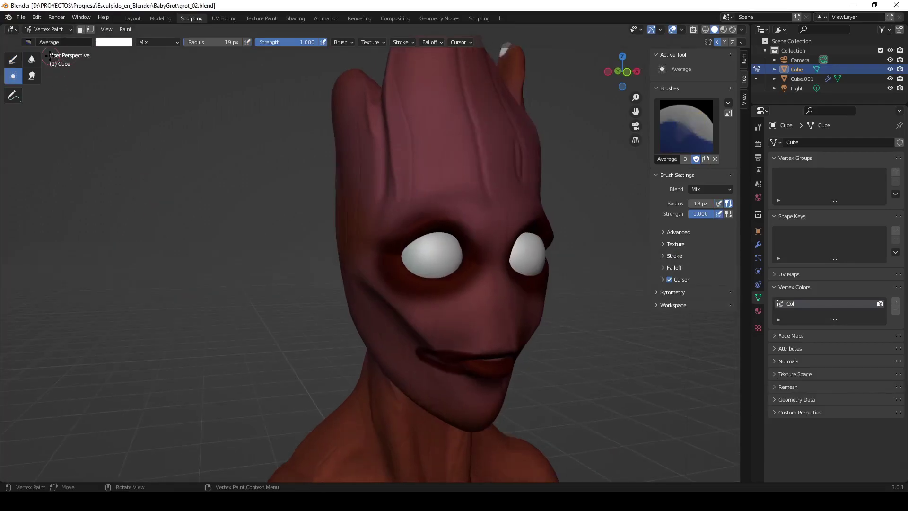
pyautogui.click(119, 45)
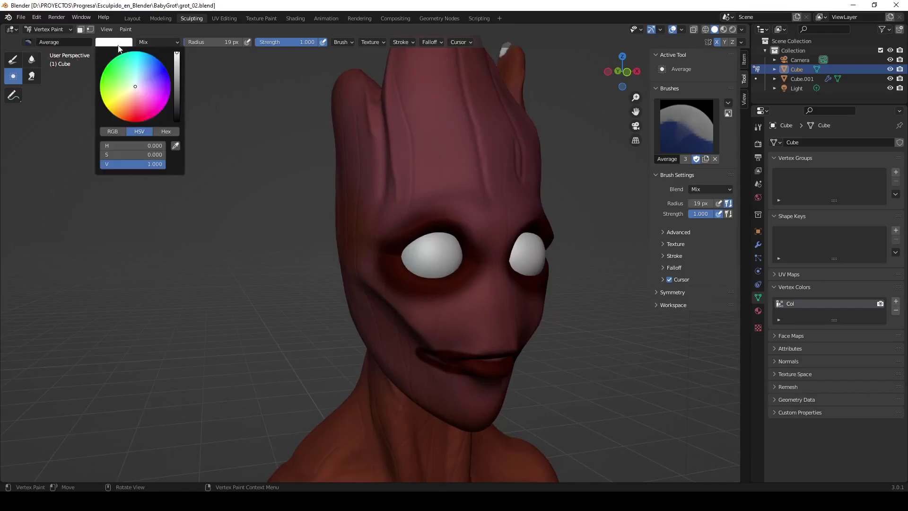
pyautogui.click(173, 149)
pyautogui.click(443, 185)
# Step: Blend the mouth's dark colouring with a 48 px brush at strength 0.358
pyautogui.moveTo(244, 188); pyautogui.dragTo(436, 297, button='middle')
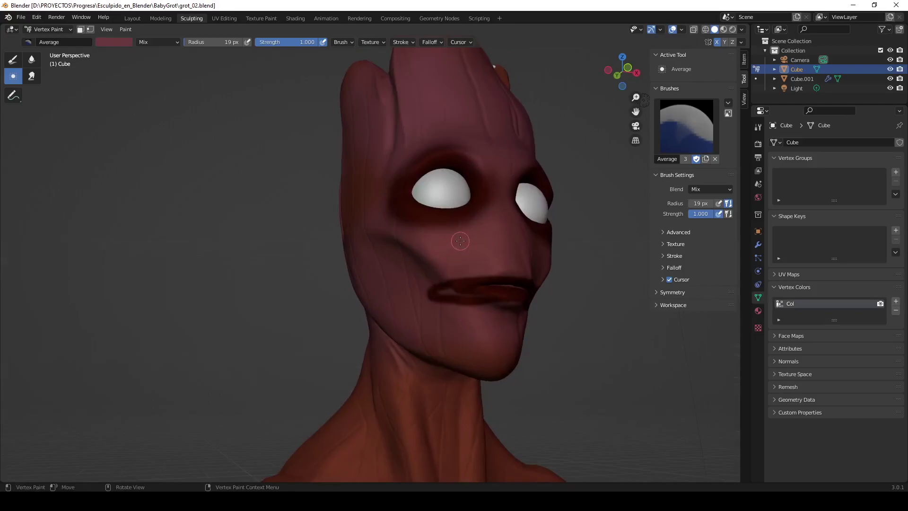
pyautogui.press('f')
pyautogui.click(492, 241)
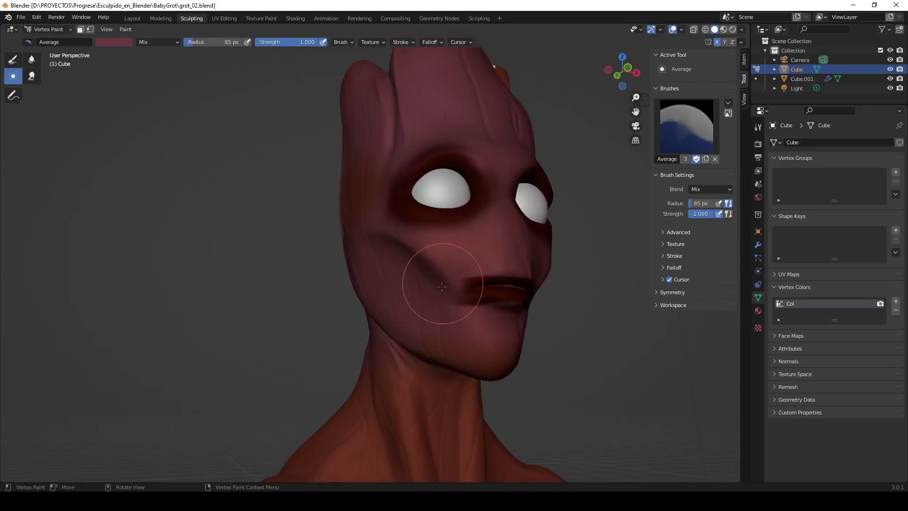
pyautogui.moveTo(441, 286); pyautogui.dragTo(412, 284, button='middle')
pyautogui.press('f')
pyautogui.click(436, 286)
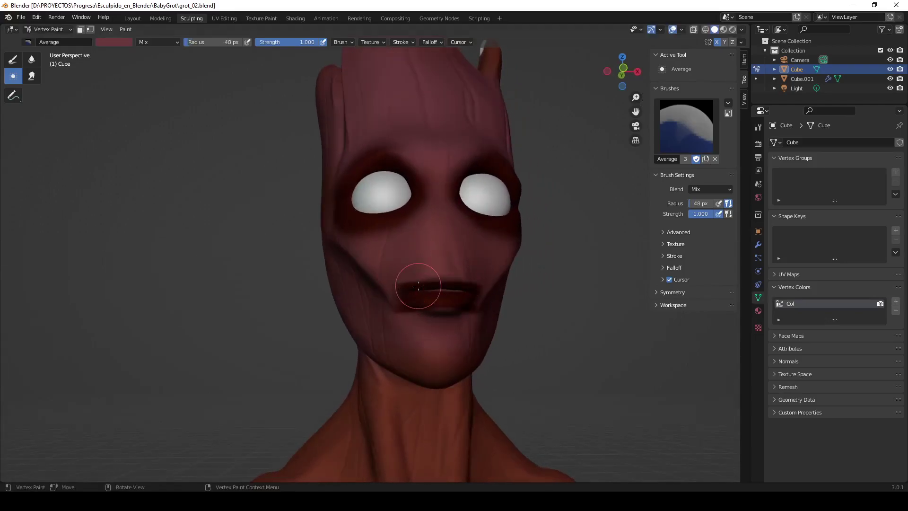
pyautogui.moveTo(417, 286); pyautogui.dragTo(415, 266)
pyautogui.hotkey('shift', 'f')
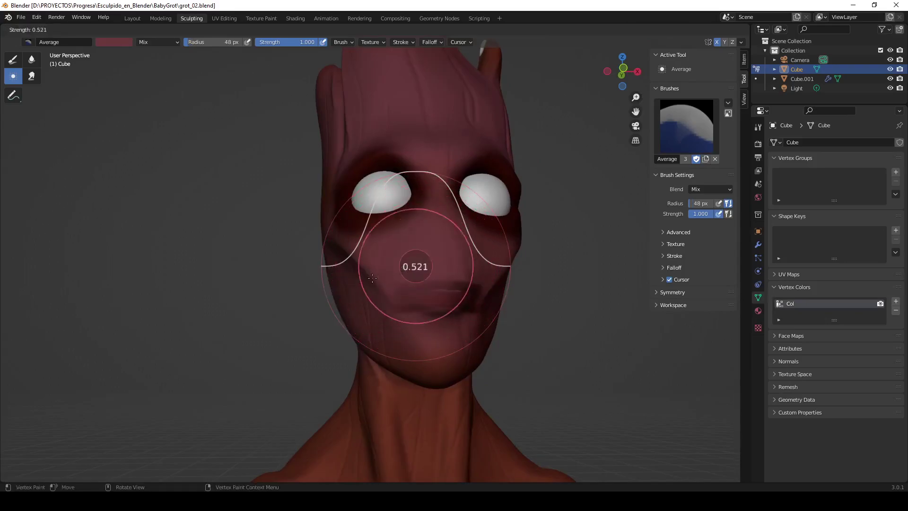
pyautogui.click(407, 274)
# Step: Orbit around the head to review the softened shading
pyautogui.moveTo(482, 343); pyautogui.dragTo(359, 331, button='middle')
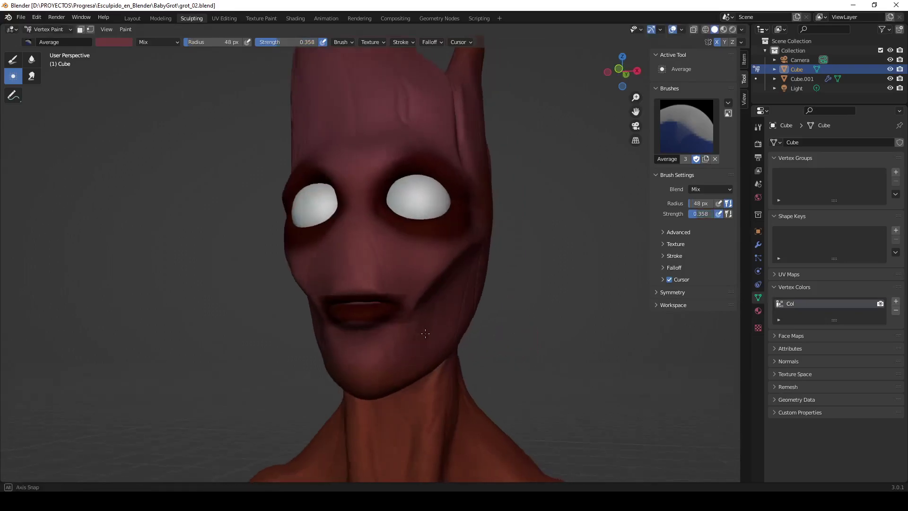
pyautogui.moveTo(419, 328); pyautogui.dragTo(494, 349, button='middle')
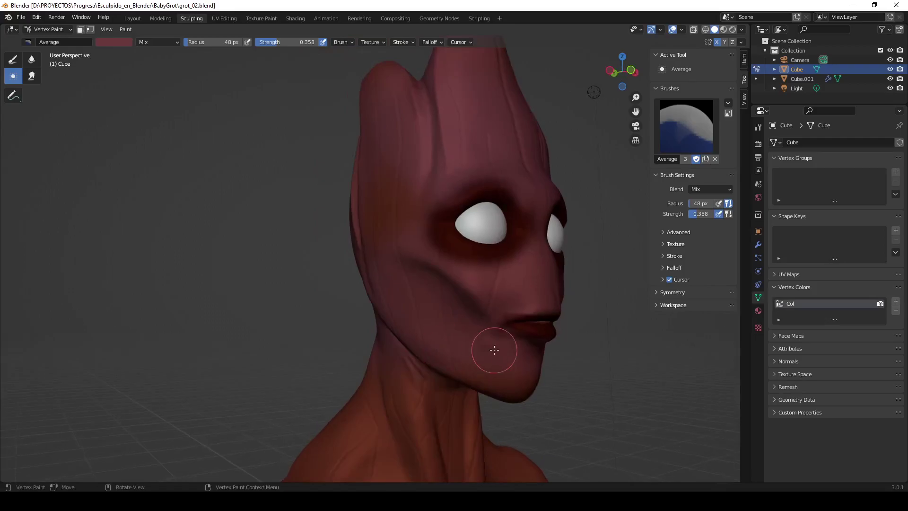
pyautogui.moveTo(441, 323)
pyautogui.mouseDown(button='middle')
pyautogui.moveTo(506, 282)
pyautogui.moveTo(388, 243)
pyautogui.mouseUp(button='middle')
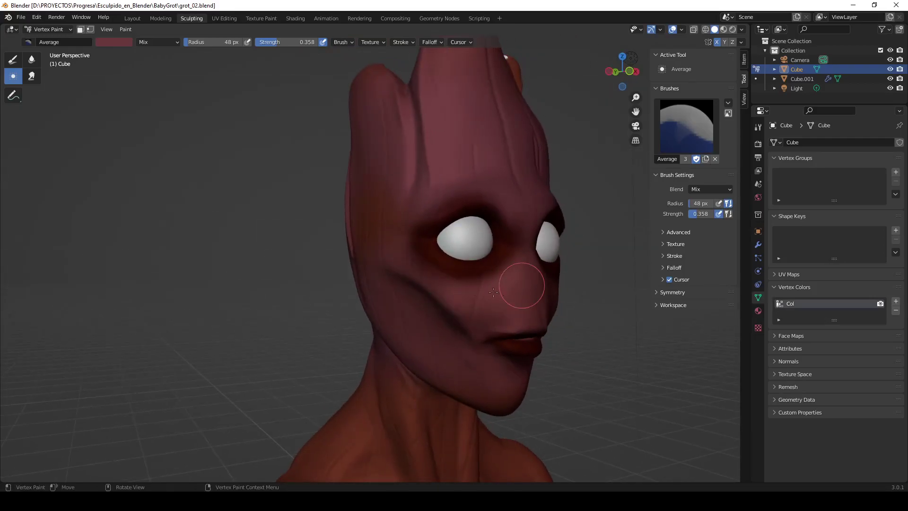
pyautogui.moveTo(493, 292)
pyautogui.mouseDown(button='middle')
pyautogui.moveTo(366, 299)
pyautogui.moveTo(361, 278)
pyautogui.moveTo(739, 64)
pyautogui.mouseUp(button='middle')
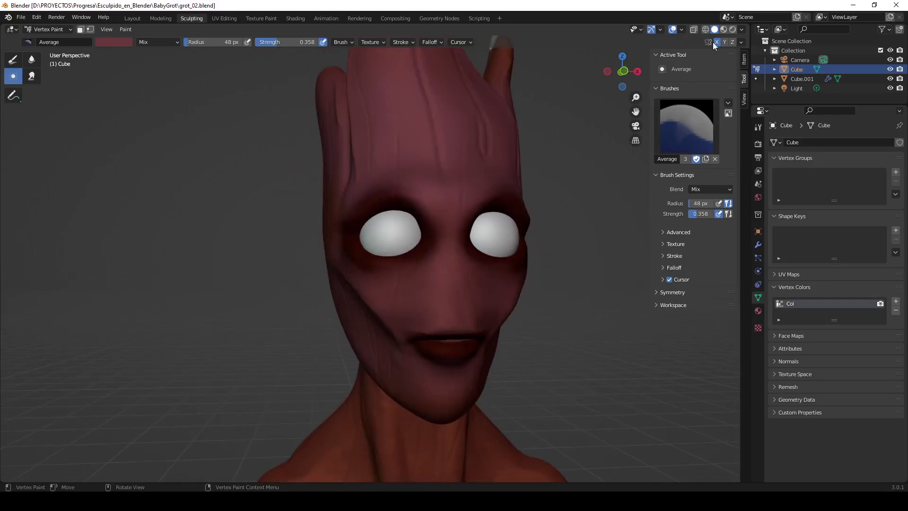
pyautogui.moveTo(381, 193)
pyautogui.mouseDown(button='middle')
pyautogui.moveTo(492, 310)
pyautogui.moveTo(462, 293)
pyautogui.moveTo(444, 266)
pyautogui.mouseUp(button='middle')
pyautogui.moveTo(499, 294)
pyautogui.mouseDown(button='middle')
pyautogui.moveTo(492, 304)
pyautogui.moveTo(503, 303)
pyautogui.mouseUp(button='middle')
# Step: Pick a darker crimson colour and return to the Draw brush
pyautogui.click(117, 42)
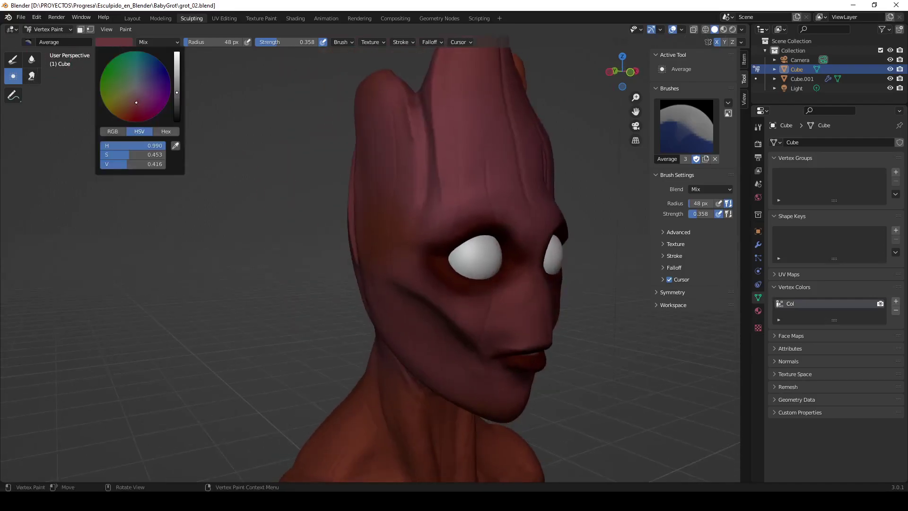
pyautogui.moveTo(142, 109); pyautogui.dragTo(147, 114)
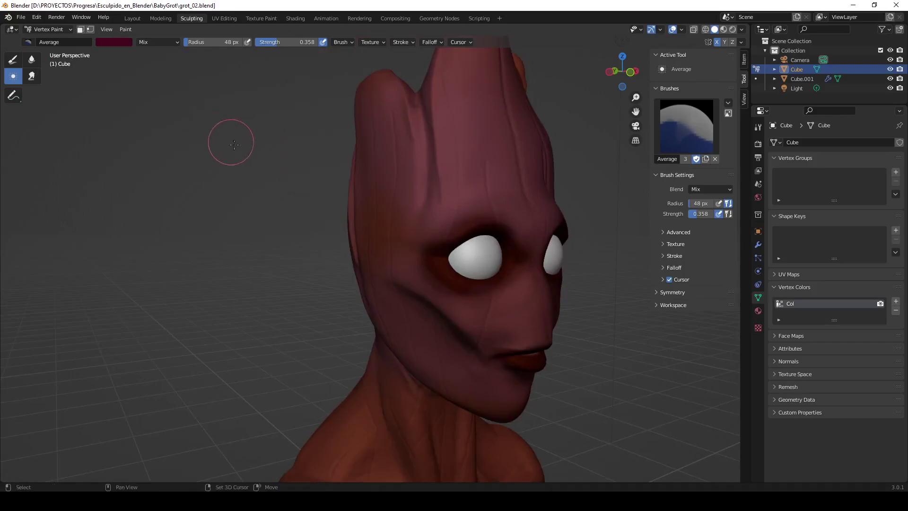
pyautogui.moveTo(229, 142)
pyautogui.mouseDown(button='middle')
pyautogui.moveTo(270, 239)
pyautogui.moveTo(491, 245)
pyautogui.mouseUp(button='middle')
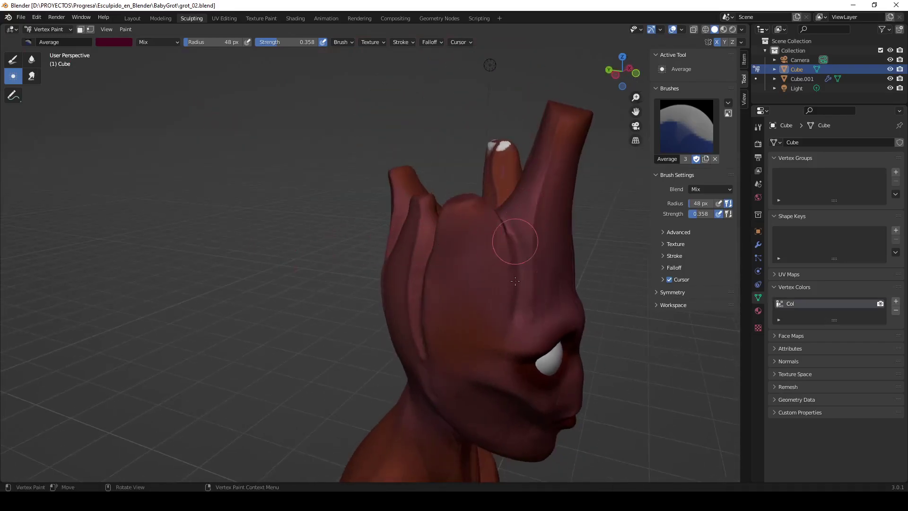
pyautogui.moveTo(152, 87); pyautogui.dragTo(20, 58, button='middle')
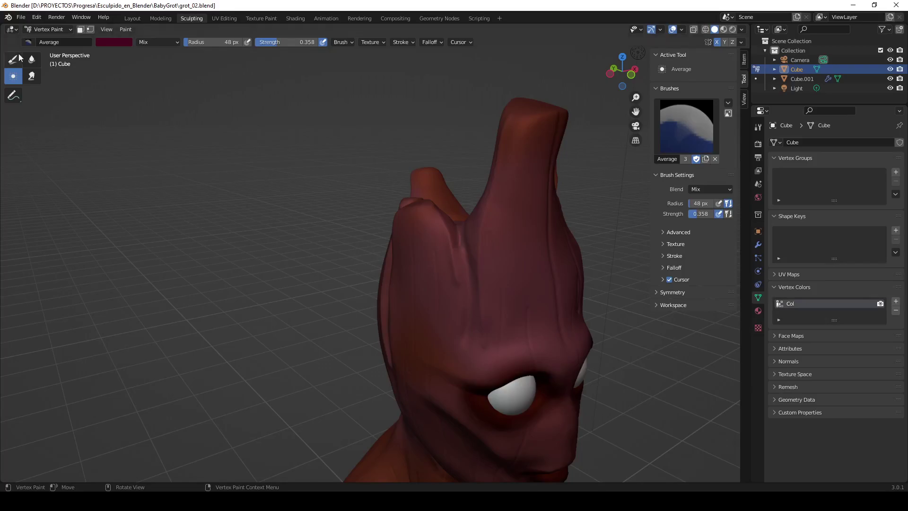
pyautogui.click(21, 58)
# Step: Paint dark strokes down the forehead, side and central grooves between the horns
pyautogui.moveTo(468, 204); pyautogui.dragTo(474, 312)
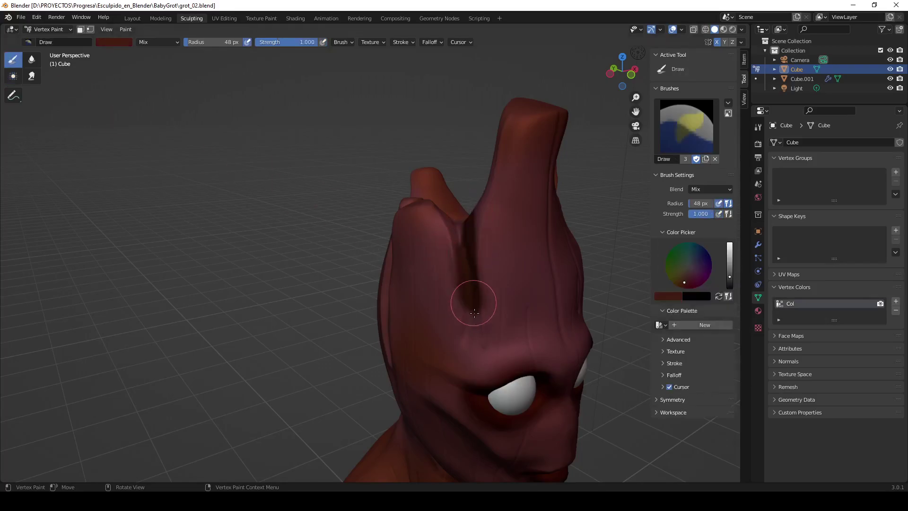
pyautogui.moveTo(473, 314)
pyautogui.mouseDown(button='middle')
pyautogui.moveTo(507, 262)
pyautogui.moveTo(485, 218)
pyautogui.mouseUp(button='middle')
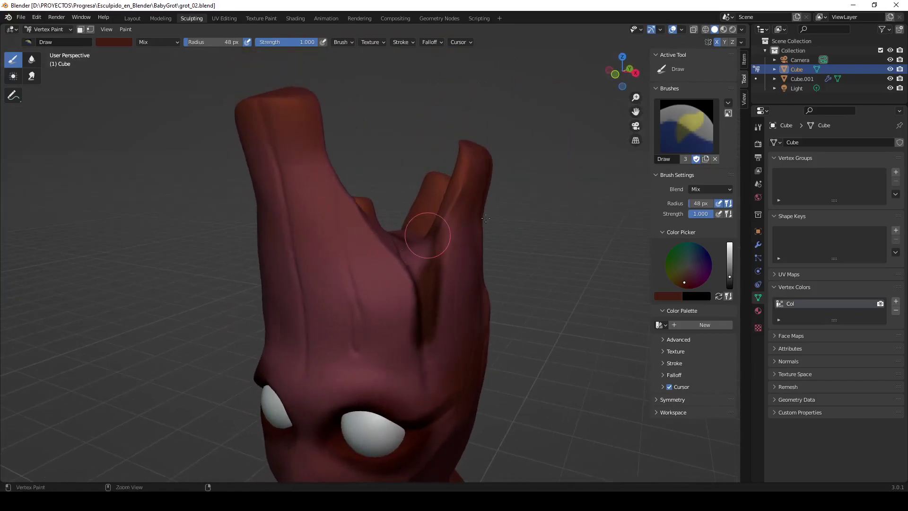
pyautogui.moveTo(462, 243)
pyautogui.mouseDown(button='middle')
pyautogui.moveTo(451, 257)
pyautogui.moveTo(445, 213)
pyautogui.mouseUp(button='middle')
pyautogui.moveTo(431, 213); pyautogui.dragTo(437, 312)
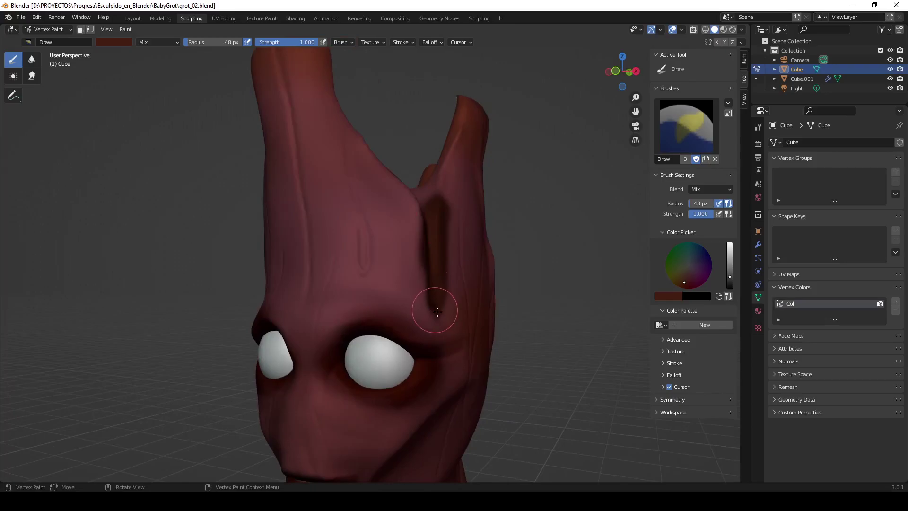
pyautogui.moveTo(437, 311); pyautogui.dragTo(507, 233, button='middle')
pyautogui.moveTo(521, 233); pyautogui.dragTo(528, 297)
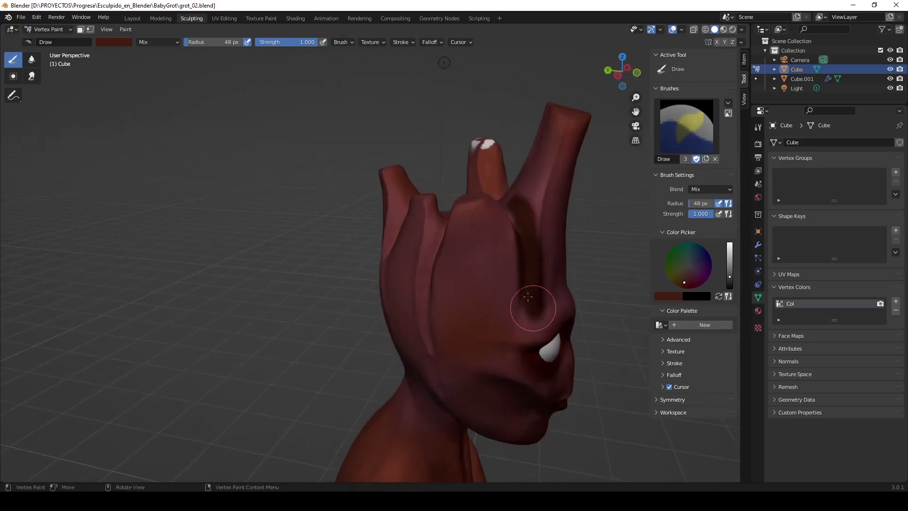
pyautogui.moveTo(528, 297); pyautogui.dragTo(516, 261, button='middle')
pyautogui.moveTo(444, 218); pyautogui.dragTo(435, 324)
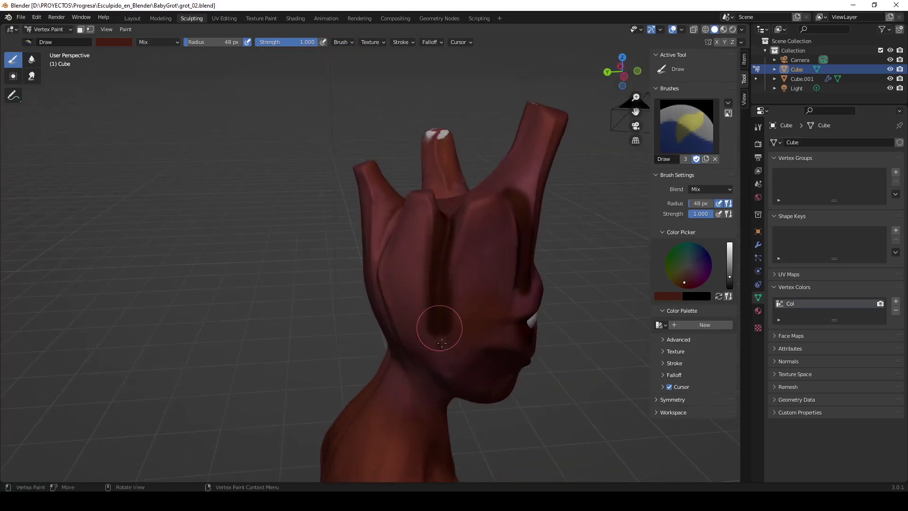
pyautogui.moveTo(436, 331)
pyautogui.mouseDown(button='middle')
pyautogui.moveTo(416, 260)
pyautogui.moveTo(396, 253)
pyautogui.moveTo(345, 192)
pyautogui.mouseUp(button='middle')
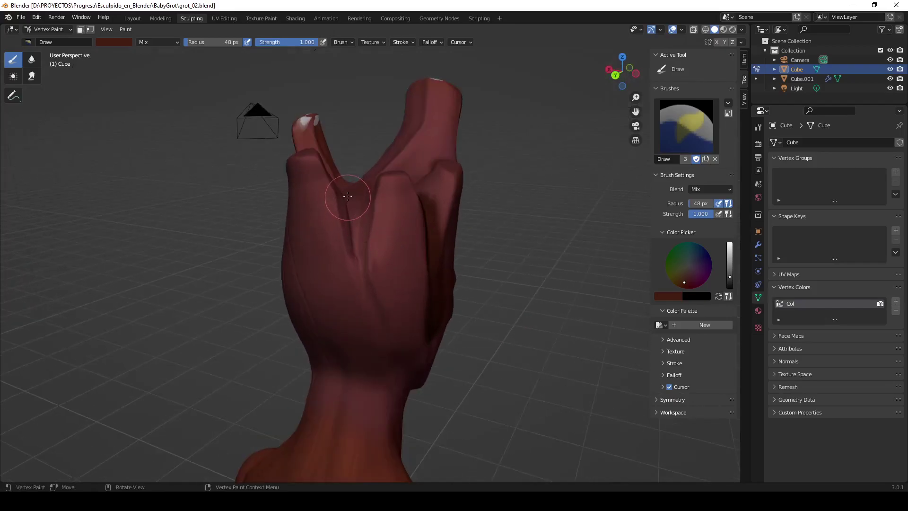
pyautogui.moveTo(344, 192); pyautogui.dragTo(383, 310)
# Step: Resize the Draw brush radius to 23 px, then enlarge it to 46 px
pyautogui.scroll(-3, 383, 310)
pyautogui.moveTo(386, 316)
pyautogui.mouseDown(button='middle')
pyautogui.moveTo(384, 229)
pyautogui.moveTo(503, 312)
pyautogui.moveTo(567, 264)
pyautogui.moveTo(462, 257)
pyautogui.mouseUp(button='middle')
pyautogui.scroll(-2, 383, 283)
pyautogui.scroll(2, 380, 258)
pyautogui.press('f')
pyautogui.click(363, 252)
pyautogui.scroll(2, 385, 229)
pyautogui.scroll(3, 393, 237)
pyautogui.scroll(2, 462, 257)
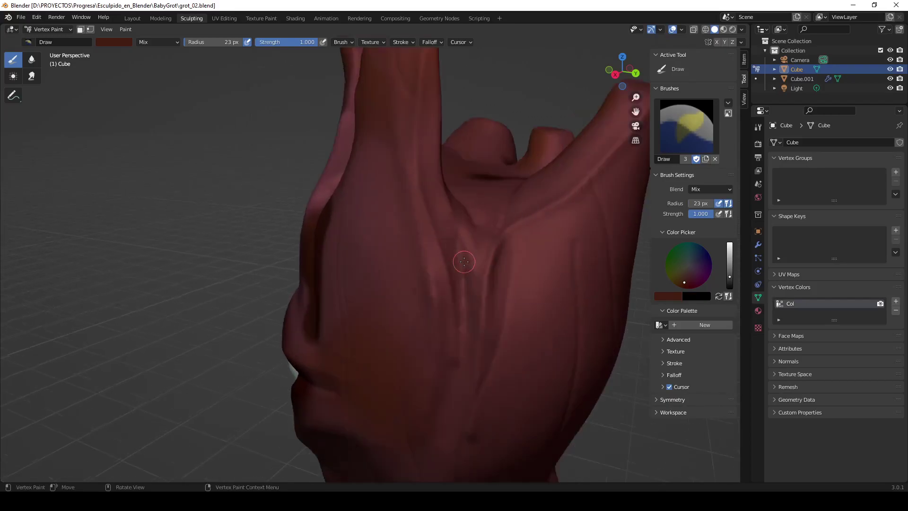
pyautogui.scroll(2, 475, 256)
pyautogui.scroll(-3, 474, 255)
pyautogui.scroll(-2, 477, 245)
pyautogui.scroll(-2, 426, 265)
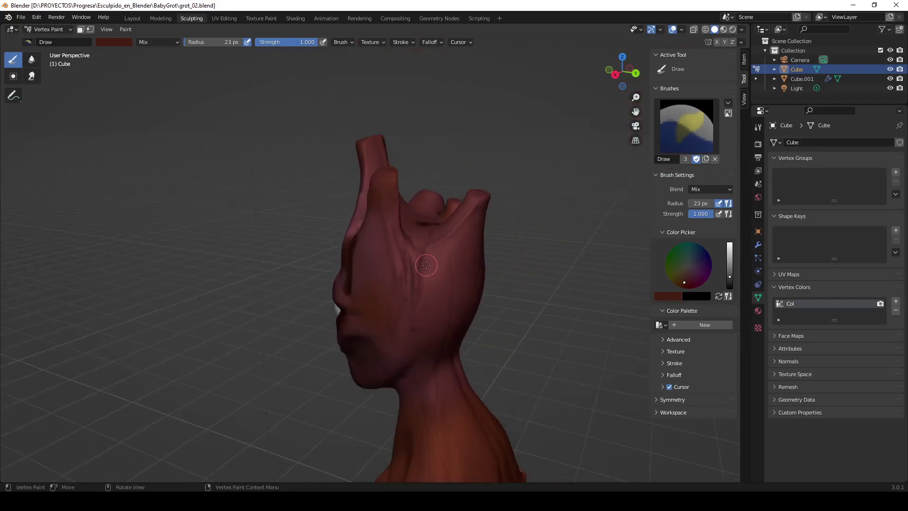
pyautogui.press('f')
pyautogui.click(445, 262)
# Step: Paint dark red over the forehead, cheek and top of the head with the 46 px brush
pyautogui.moveTo(406, 213); pyautogui.dragTo(414, 331)
pyautogui.moveTo(413, 331); pyautogui.dragTo(412, 369, button='middle')
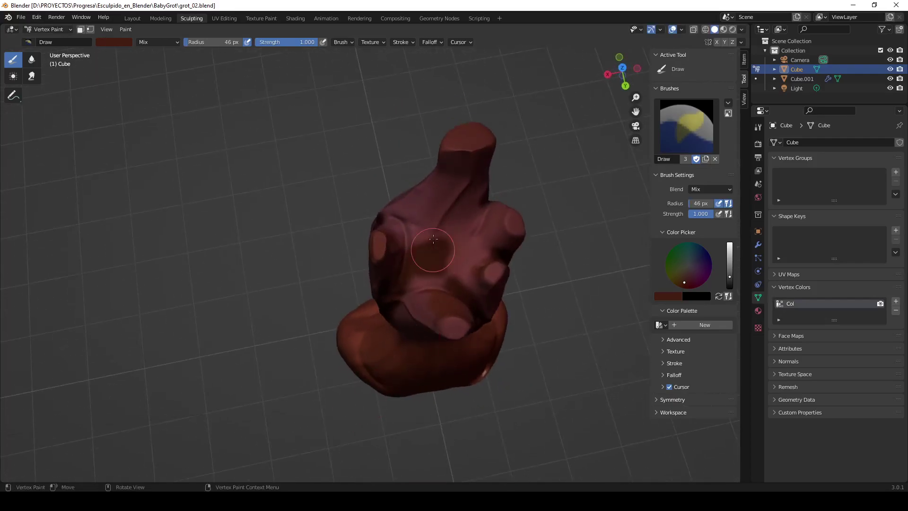
pyautogui.moveTo(431, 243)
pyautogui.mouseDown()
pyautogui.moveTo(407, 226)
pyautogui.moveTo(447, 280)
pyautogui.moveTo(462, 233)
pyautogui.moveTo(462, 247)
pyautogui.moveTo(487, 213)
pyautogui.moveTo(472, 280)
pyautogui.mouseUp()
pyautogui.moveTo(472, 280); pyautogui.dragTo(490, 217, button='middle')
pyautogui.scroll(2, 490, 217)
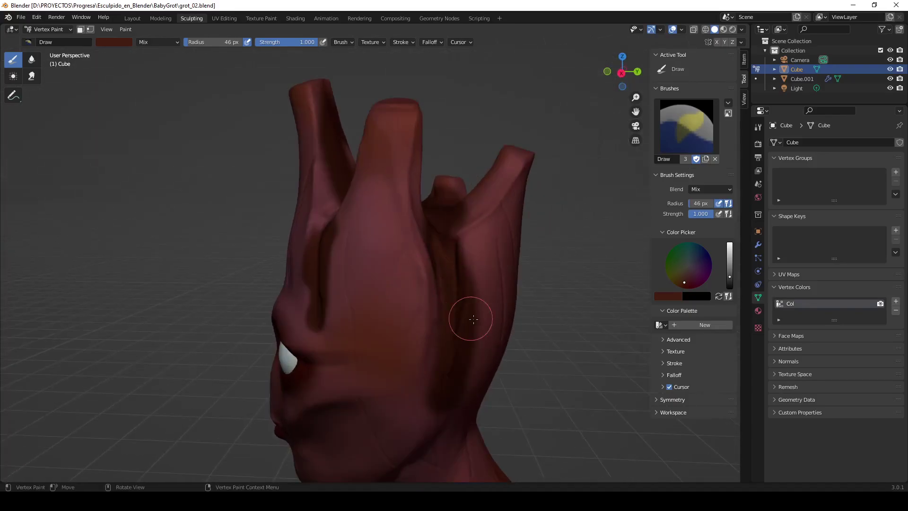
pyautogui.moveTo(470, 318)
pyautogui.mouseDown(button='middle')
pyautogui.moveTo(542, 201)
pyautogui.moveTo(472, 233)
pyautogui.mouseUp(button='middle')
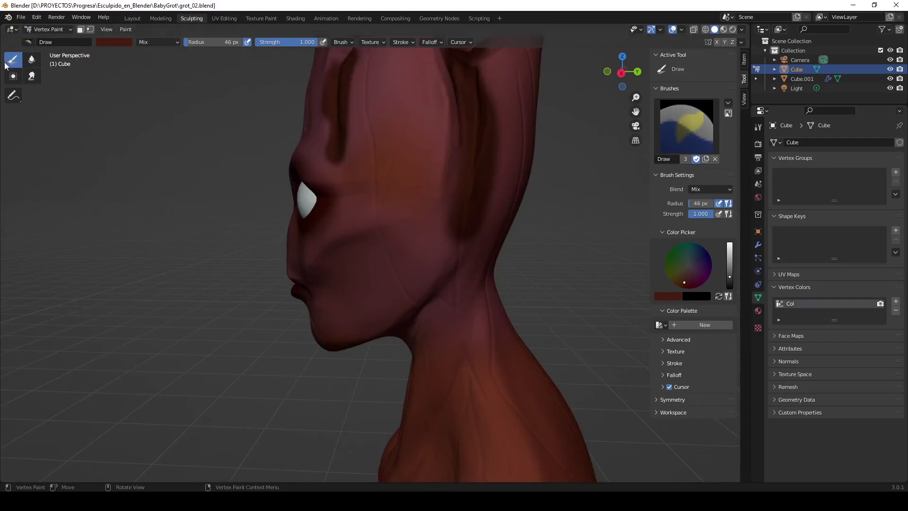
# Step: Eyedrop the skin red from the cheek and paint over the cheek and neck
pyautogui.click(108, 44)
pyautogui.click(187, 147)
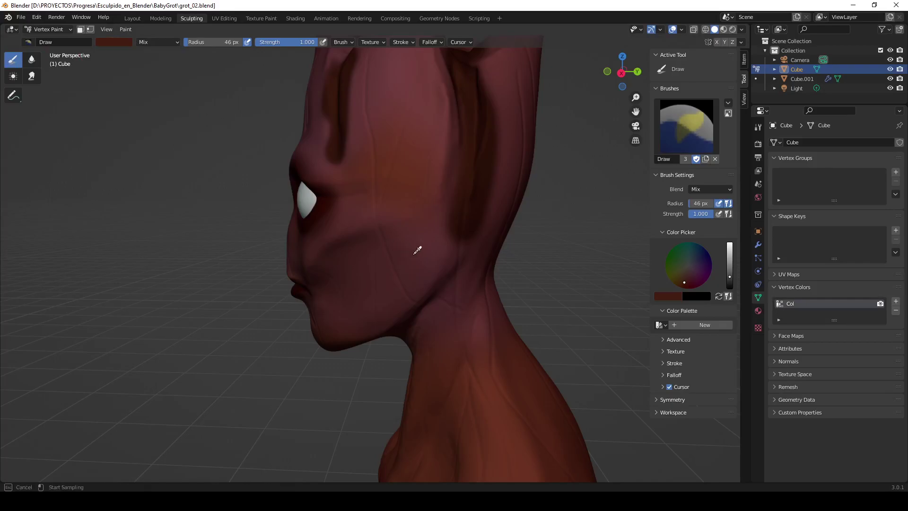
pyautogui.click(406, 244)
pyautogui.moveTo(346, 173); pyautogui.dragTo(462, 294, button='middle')
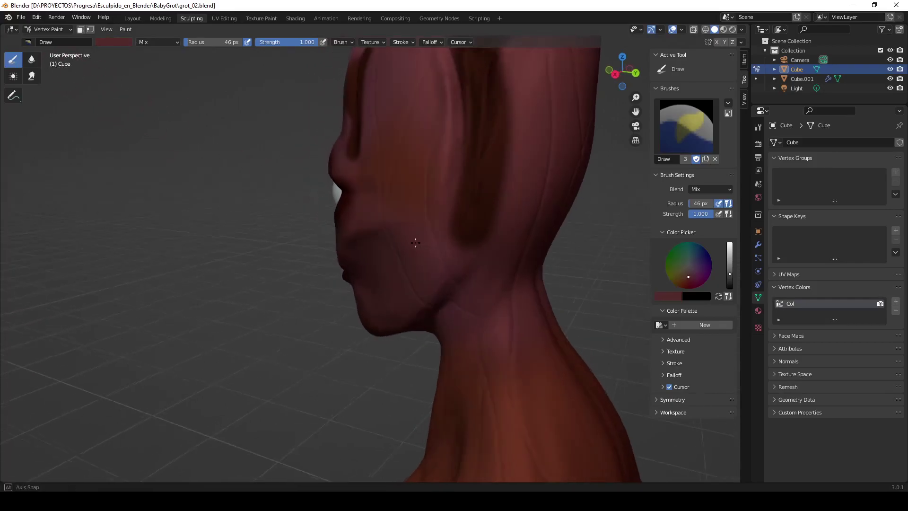
pyautogui.moveTo(445, 146); pyautogui.dragTo(432, 127)
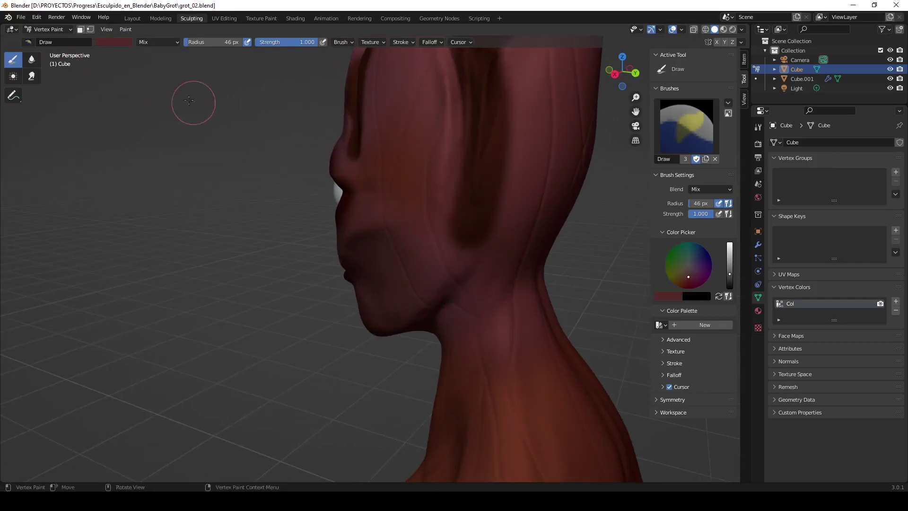
# Step: Resample skin red from the head and paint lighter red over the dark patches
pyautogui.click(109, 44)
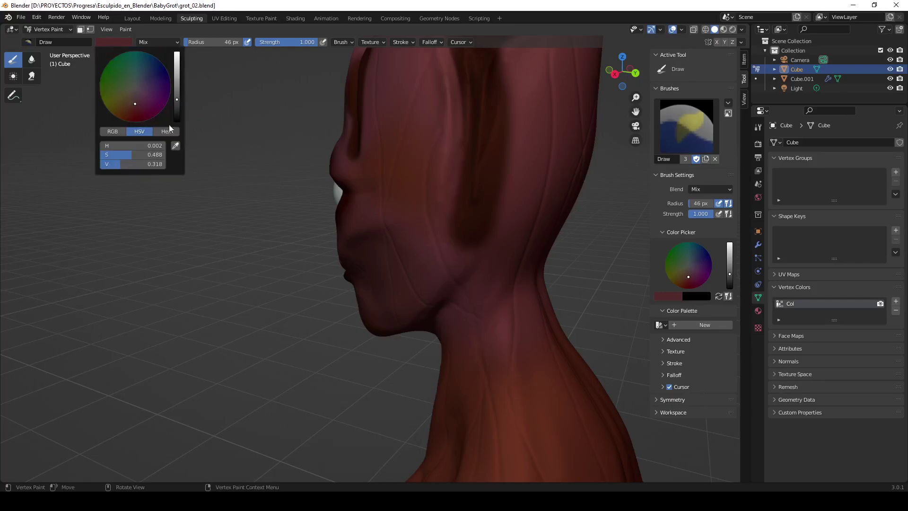
pyautogui.click(175, 148)
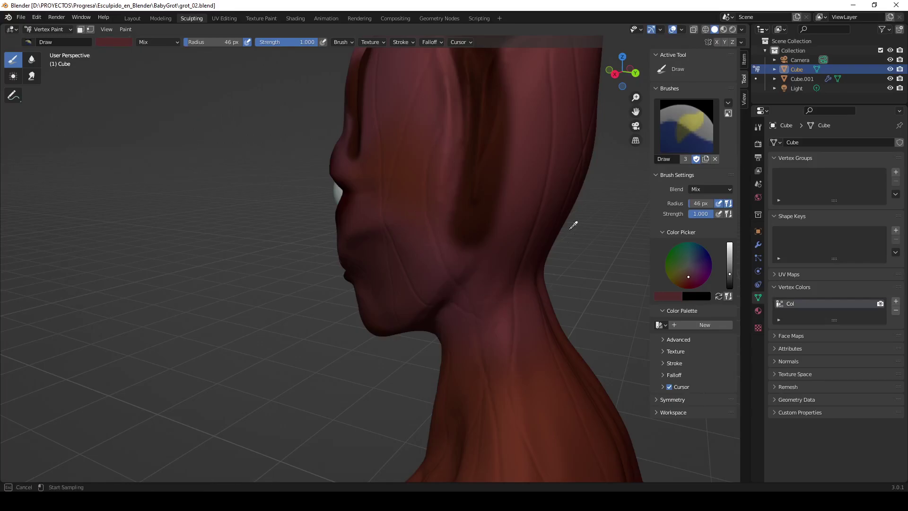
pyautogui.click(536, 154)
pyautogui.moveTo(288, 219); pyautogui.dragTo(340, 222, button='middle')
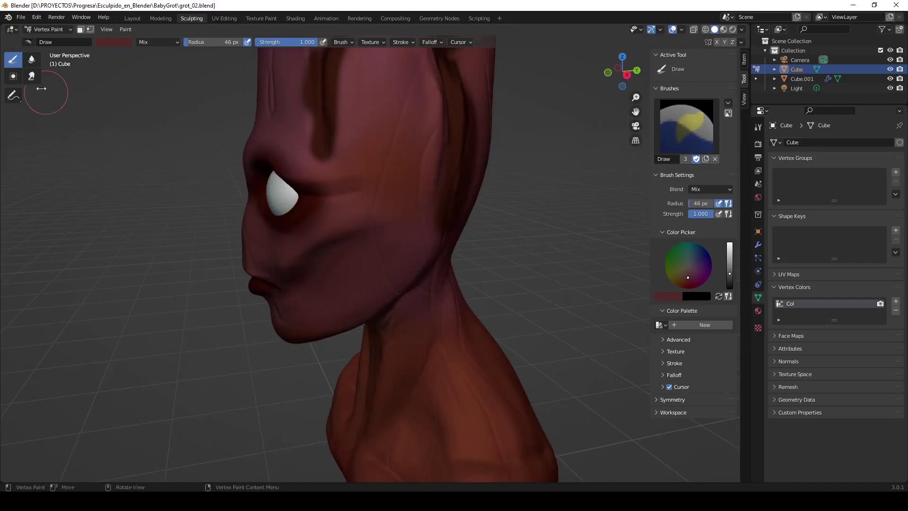
pyautogui.scroll(-3, 409, 236)
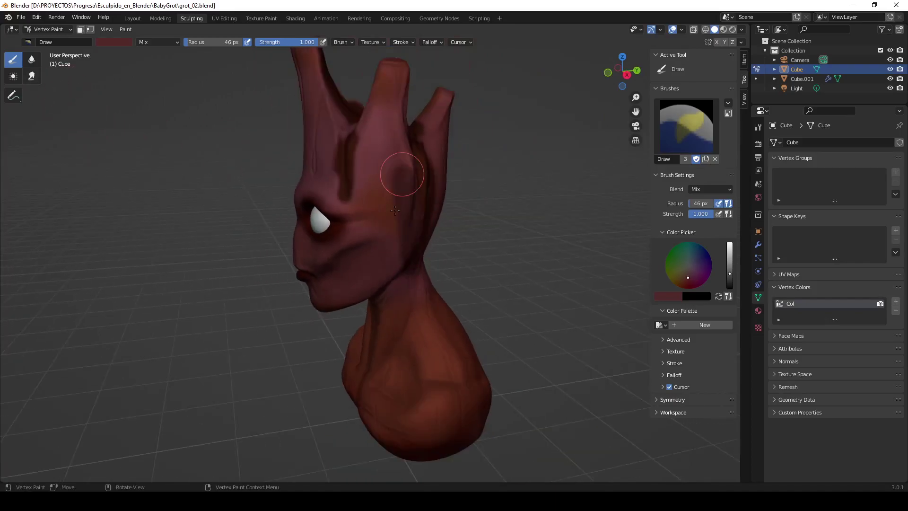
pyautogui.moveTo(401, 169); pyautogui.dragTo(378, 206, button='middle')
pyautogui.moveTo(379, 206); pyautogui.dragTo(416, 265)
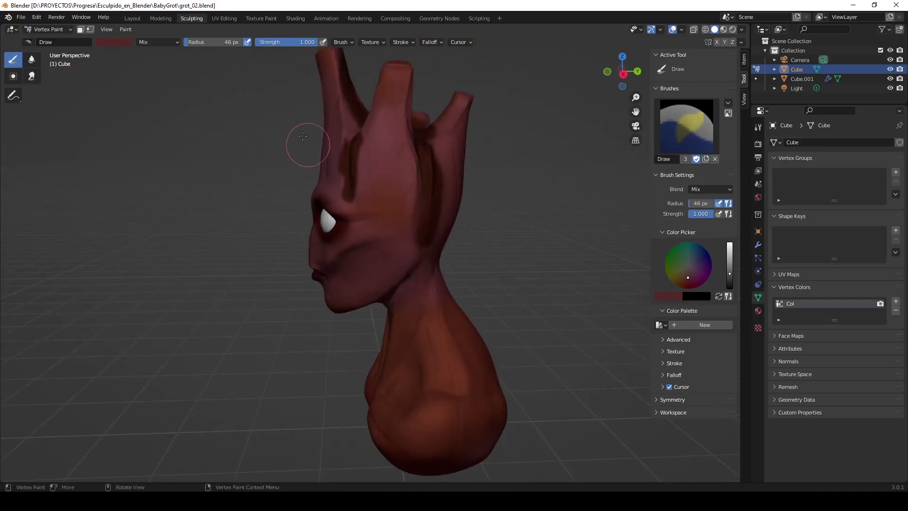
# Step: Raise the brush colour's Value and resample a red from the head, reaching H 0.008, S 0.518, V 0.527
pyautogui.click(109, 44)
pyautogui.moveTo(178, 94); pyautogui.dragTo(177, 84)
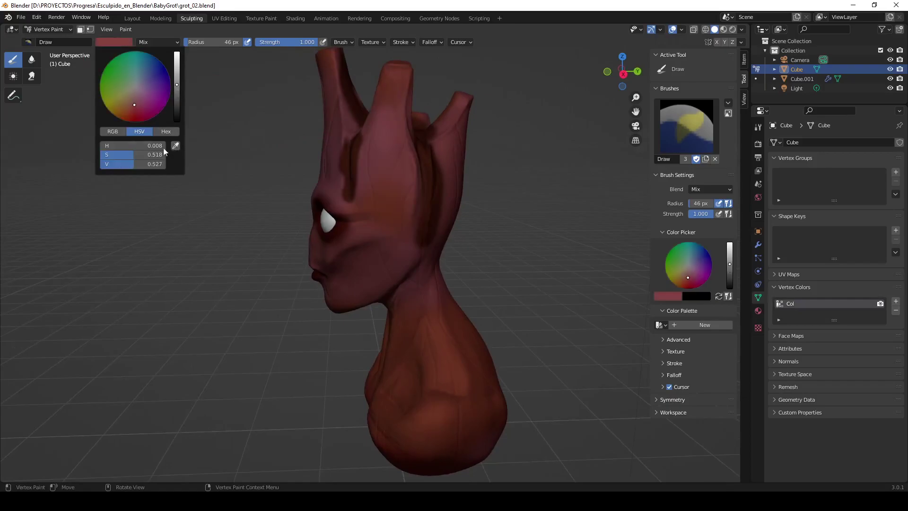
pyautogui.click(175, 146)
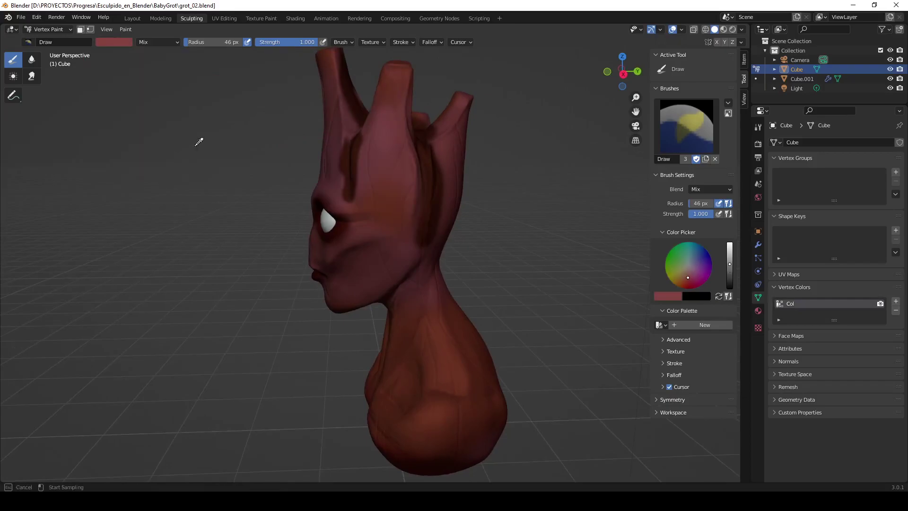
pyautogui.click(386, 180)
pyautogui.moveTo(445, 202); pyautogui.dragTo(420, 247, button='middle')
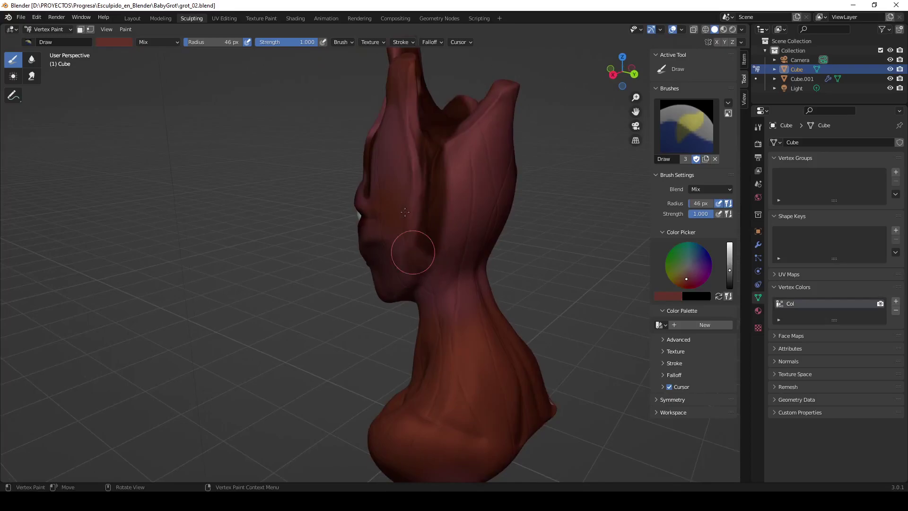
pyautogui.moveTo(407, 192); pyautogui.dragTo(569, 248, button='middle')
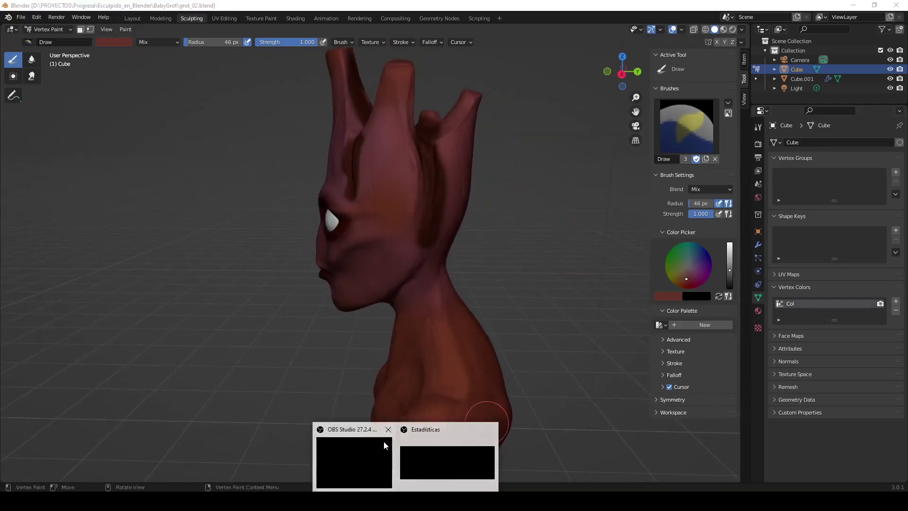
# Step: Lower the Draw brush strength and switch to the Smear tool
pyautogui.click(383, 441)
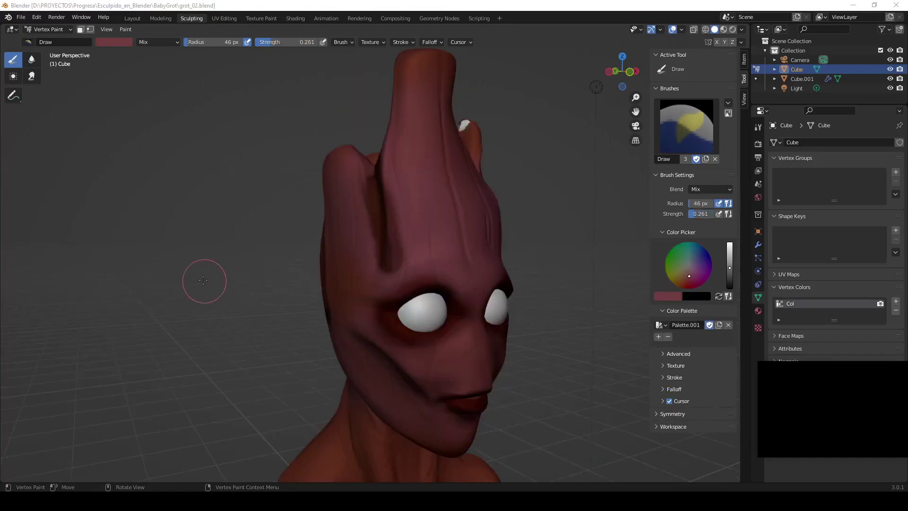
pyautogui.moveTo(202, 280)
pyautogui.mouseDown(button='middle')
pyautogui.moveTo(294, 288)
pyautogui.moveTo(295, 223)
pyautogui.mouseUp(button='middle')
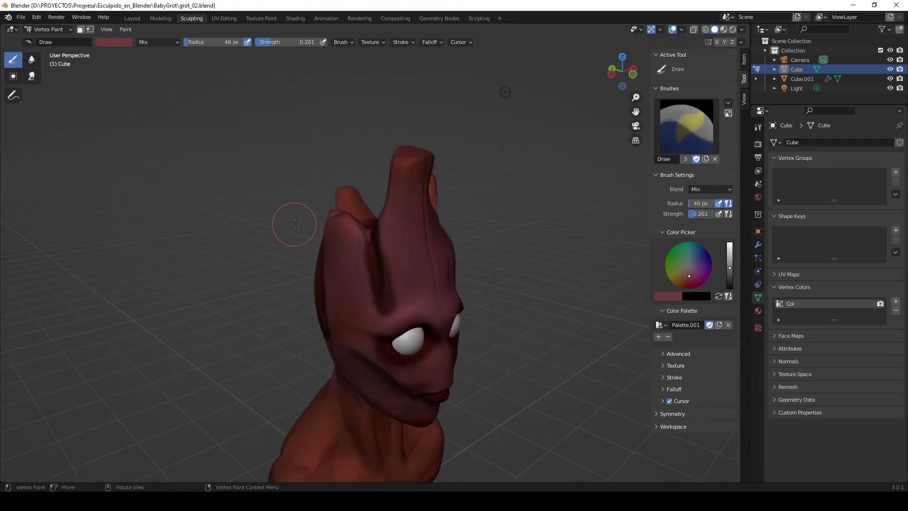
pyautogui.click(102, 43)
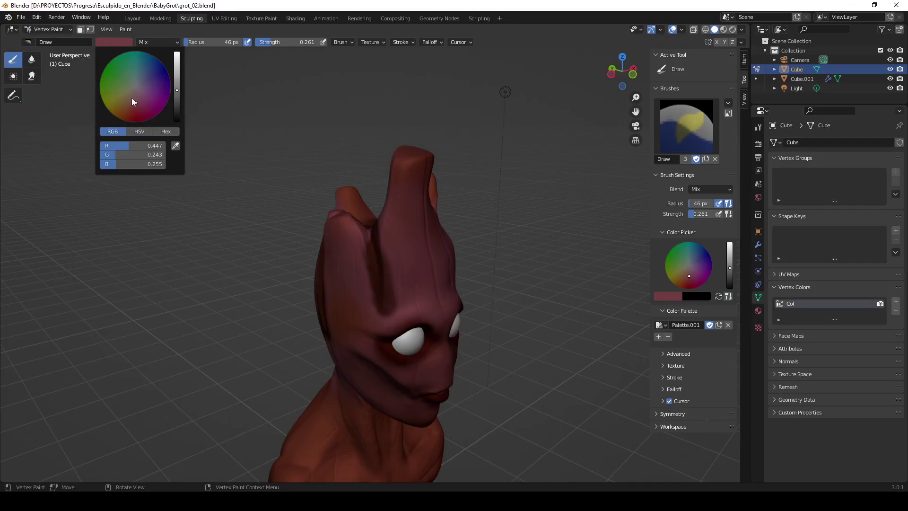
pyautogui.click(32, 77)
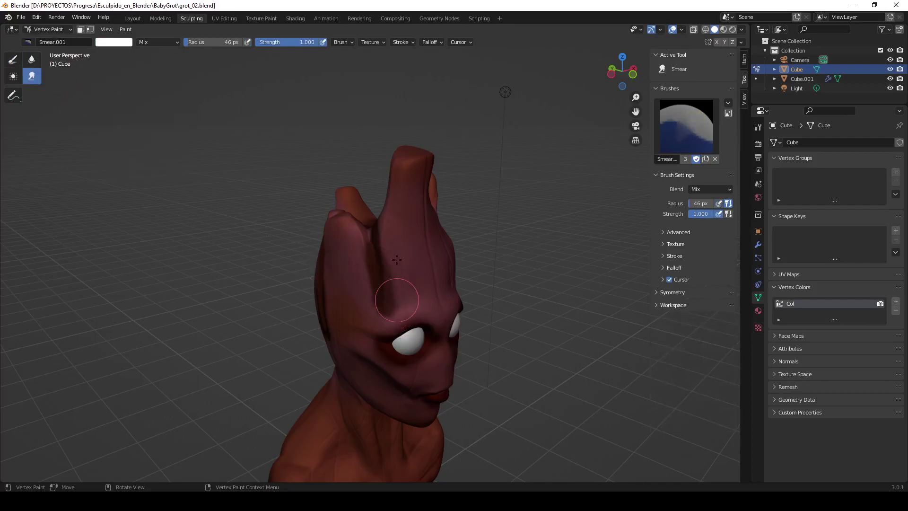
pyautogui.scroll(3, 396, 280)
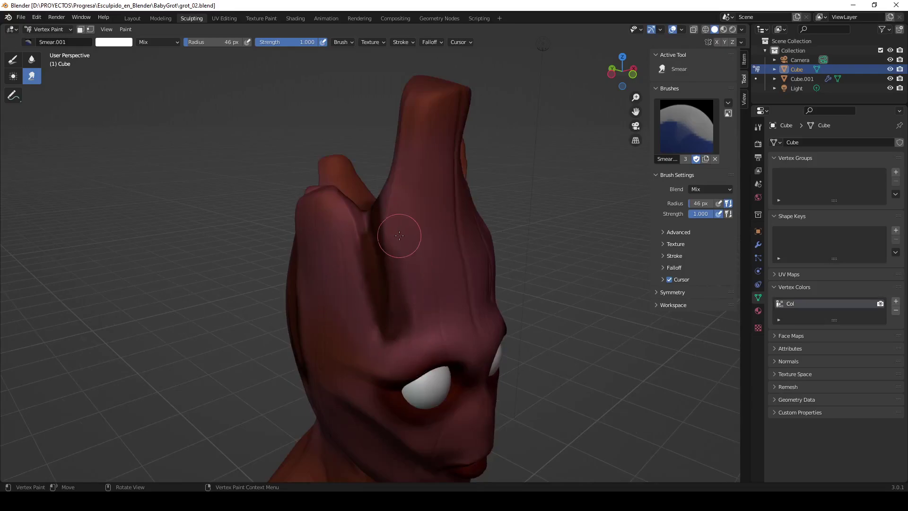
# Step: Smear the dark shading from the nose ridge toward the eye and up the head, then select Blur
pyautogui.moveTo(404, 331); pyautogui.dragTo(359, 363)
pyautogui.moveTo(351, 329); pyautogui.dragTo(623, 298, button='middle')
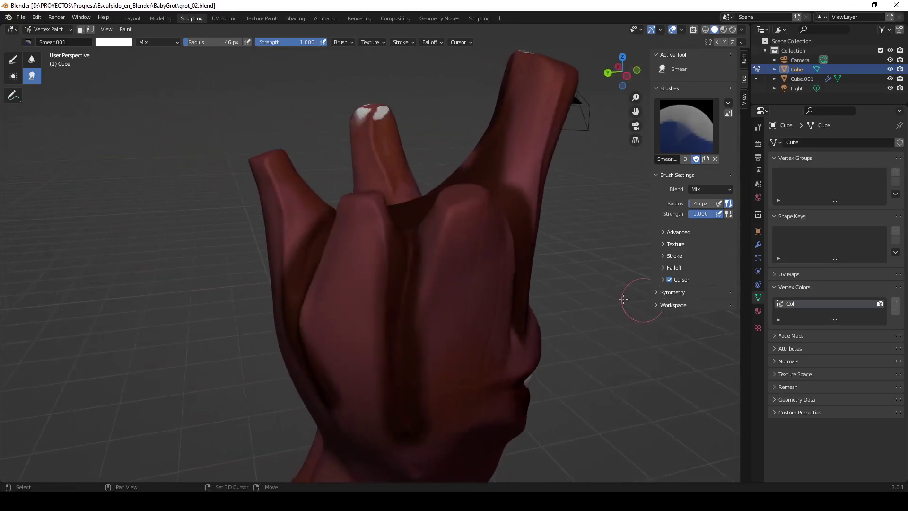
pyautogui.scroll(5, 445, 324)
pyautogui.moveTo(445, 324)
pyautogui.mouseDown(button='middle')
pyautogui.moveTo(450, 254)
pyautogui.moveTo(415, 273)
pyautogui.mouseUp(button='middle')
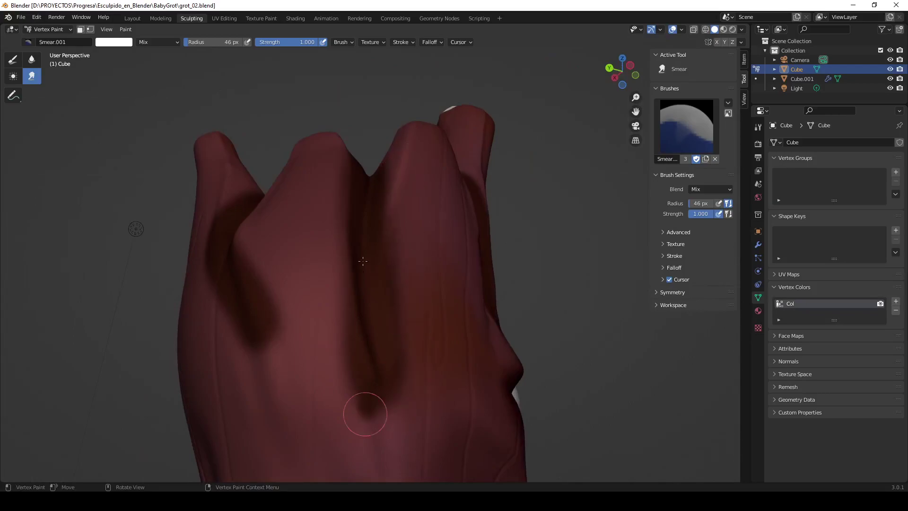
pyautogui.moveTo(364, 344); pyautogui.dragTo(326, 312)
pyautogui.click(31, 59)
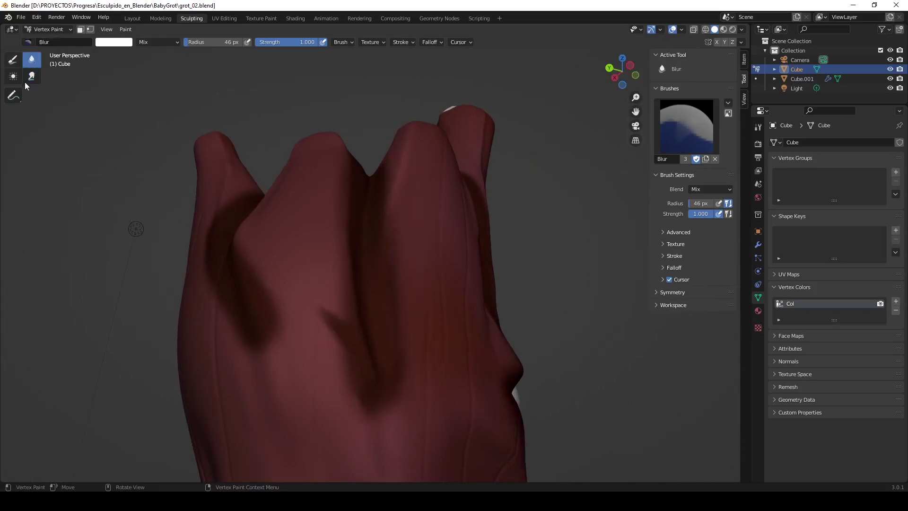
# Step: Return to the Draw tool and eyedrop a darker red from the mesh
pyautogui.click(13, 59)
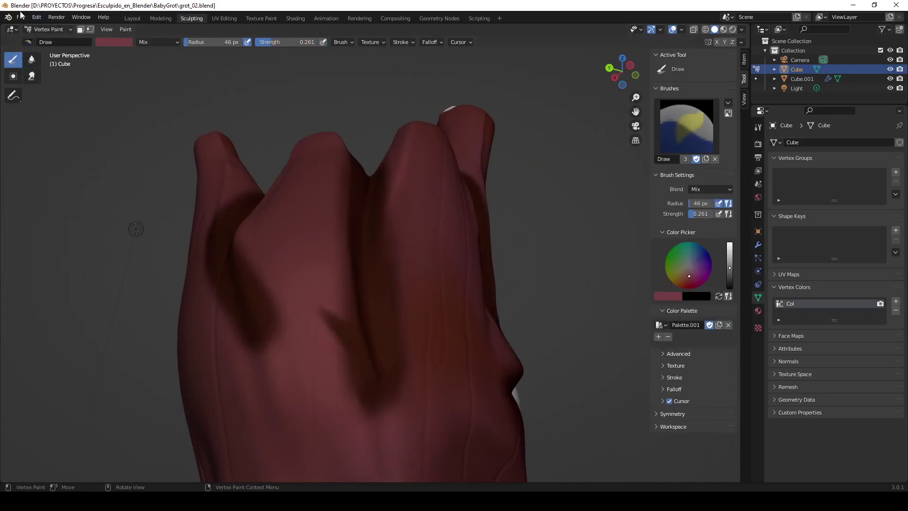
pyautogui.click(113, 42)
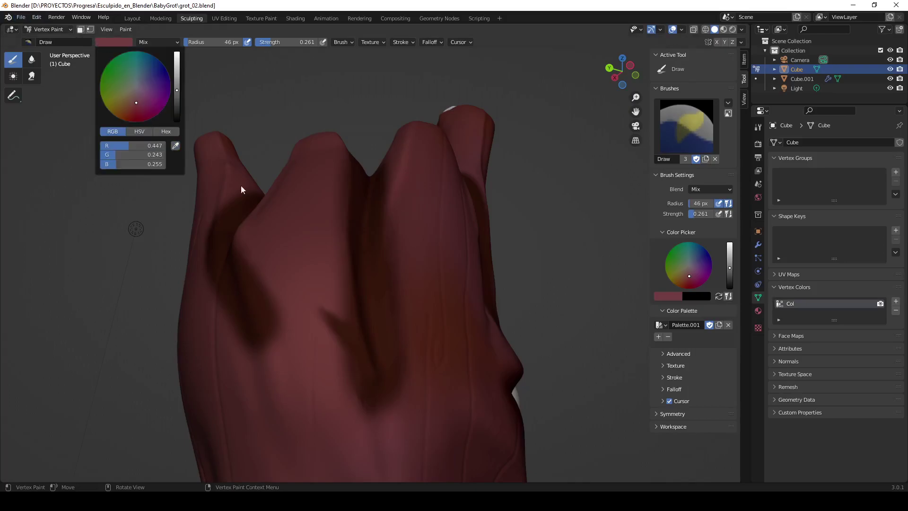
pyautogui.click(174, 145)
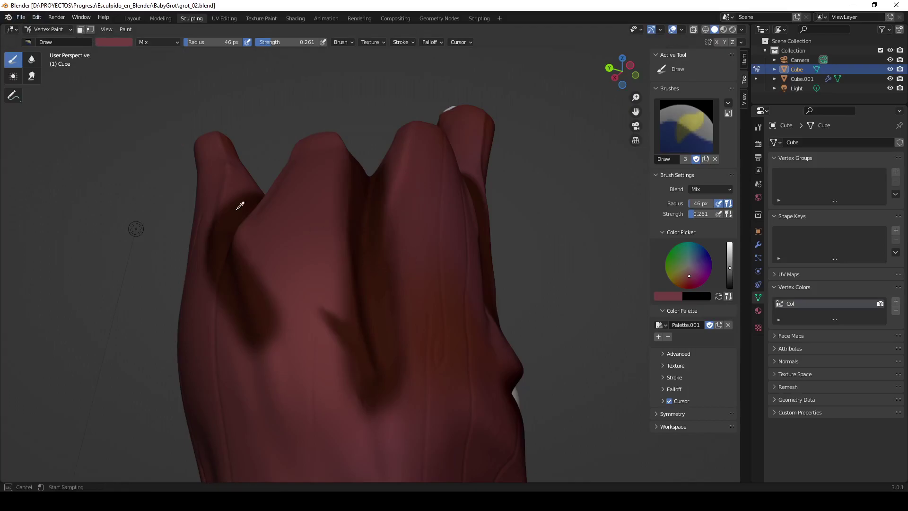
pyautogui.click(296, 243)
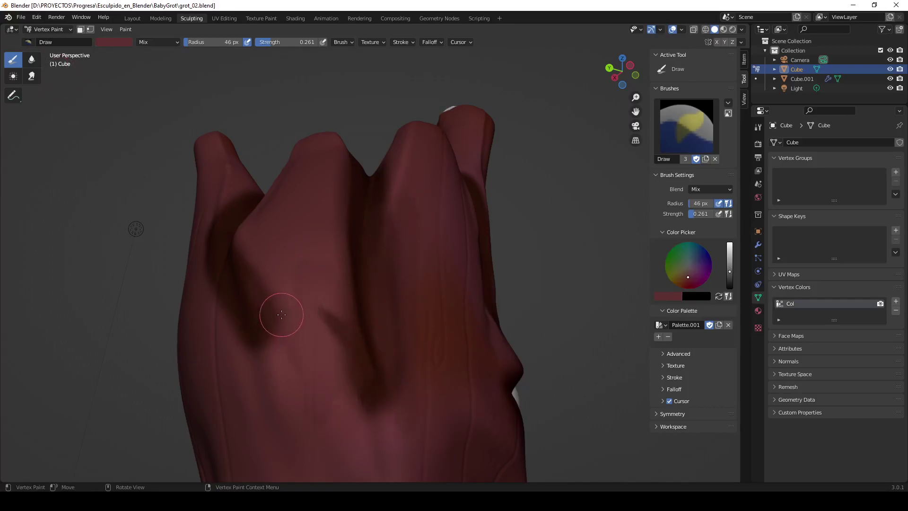
# Step: At strength 0.533, paint faint dark strokes on the lobes, then select Smear
pyautogui.hotkey('shift', 'f')
pyautogui.click(286, 277)
pyautogui.moveTo(286, 277); pyautogui.dragTo(315, 304)
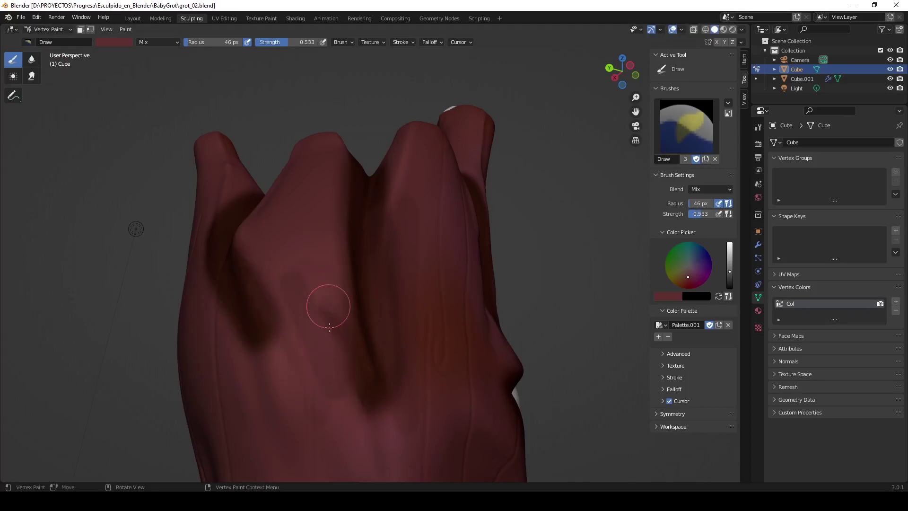
pyautogui.moveTo(314, 304)
pyautogui.mouseDown(button='middle')
pyautogui.moveTo(198, 340)
pyautogui.moveTo(389, 308)
pyautogui.mouseUp(button='middle')
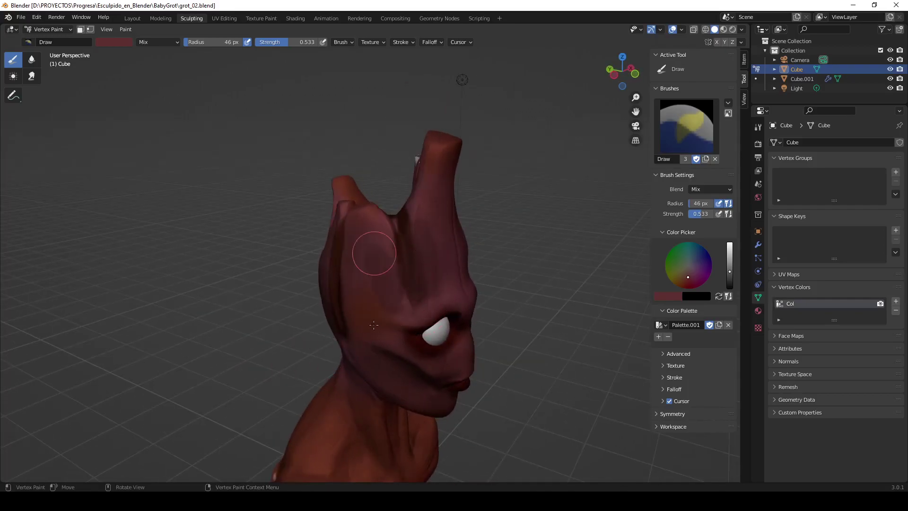
pyautogui.click(31, 78)
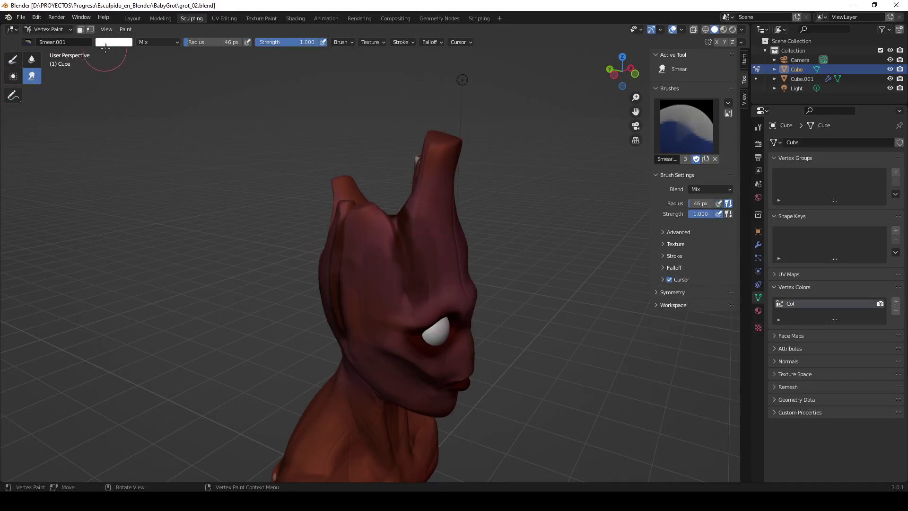
# Step: Return to the Draw tool and eyedrop the skin colour from the head
pyautogui.click(18, 57)
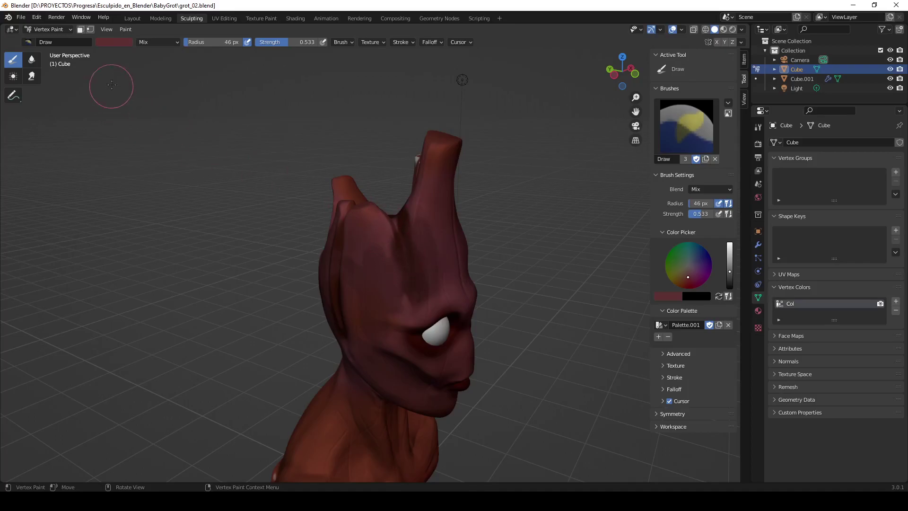
pyautogui.click(109, 47)
pyautogui.click(176, 147)
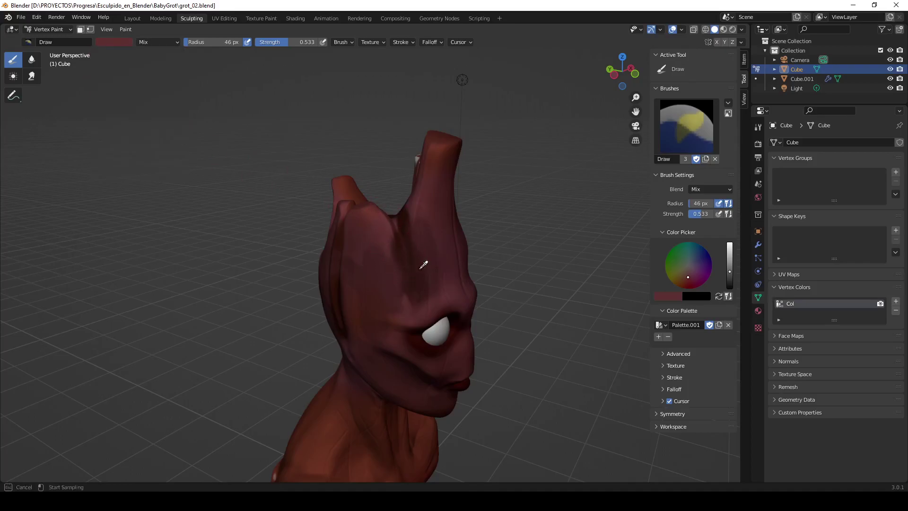
pyautogui.click(365, 232)
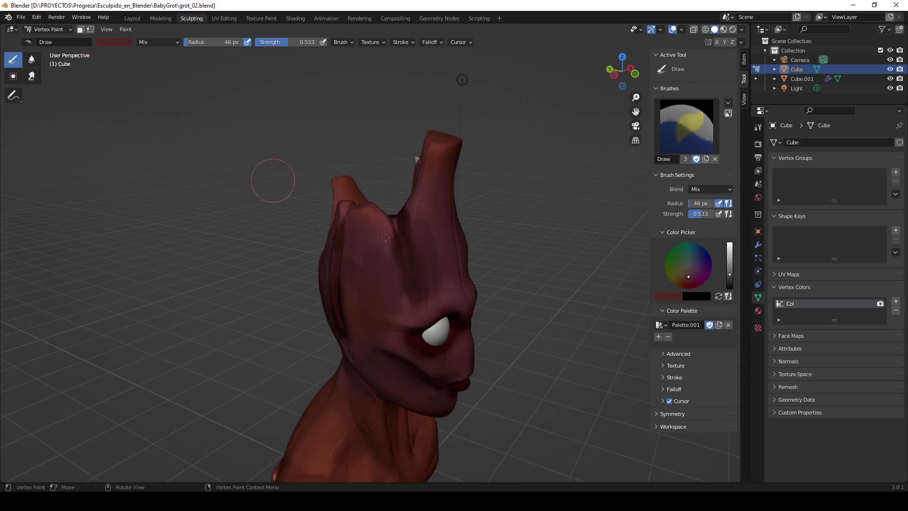
pyautogui.moveTo(487, 393); pyautogui.dragTo(433, 269, button='middle')
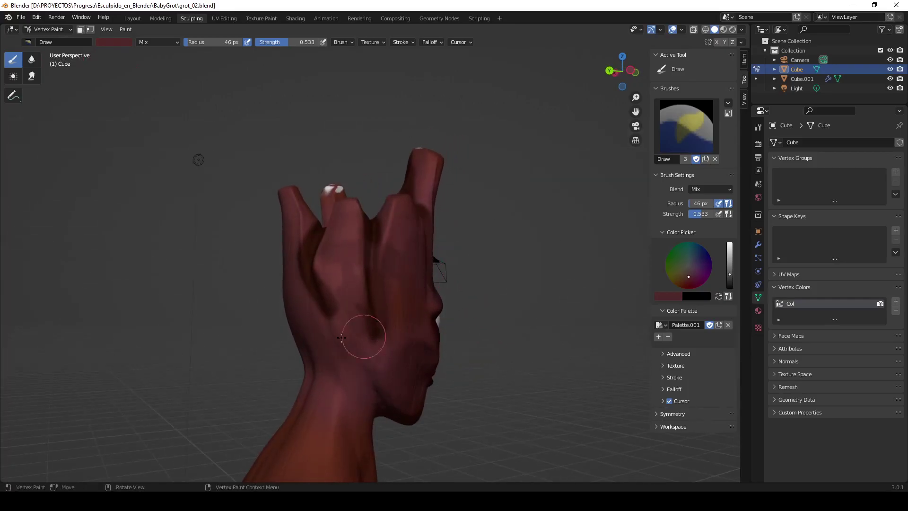
# Step: Brighten the red, paint a lighter stroke up the central lobe, and review Blend and Stroke settings
pyautogui.click(117, 45)
pyautogui.click(175, 81)
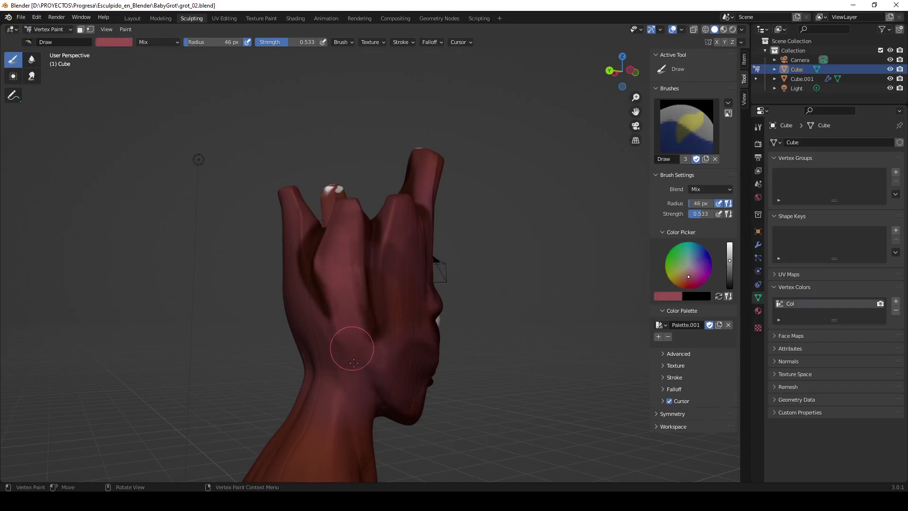
pyautogui.moveTo(321, 383)
pyautogui.keyDown('shift'); pyautogui.mouseDown(button='middle')
pyautogui.moveTo(399, 356)
pyautogui.moveTo(292, 362)
pyautogui.mouseUp(button='middle'); pyautogui.keyUp('shift')
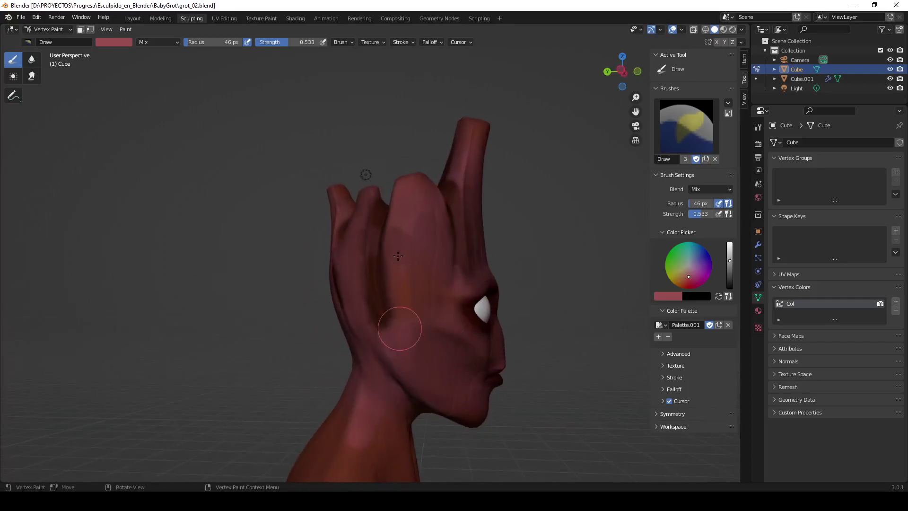
pyautogui.moveTo(399, 324)
pyautogui.mouseDown()
pyautogui.moveTo(410, 235)
pyautogui.moveTo(415, 354)
pyautogui.moveTo(383, 184)
pyautogui.mouseUp()
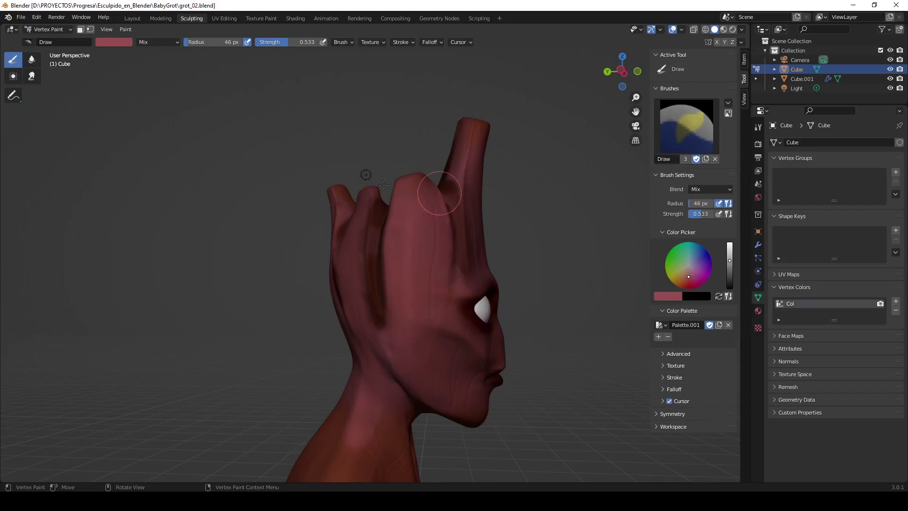
pyautogui.click(159, 44)
pyautogui.click(401, 42)
pyautogui.moveTo(342, 41)
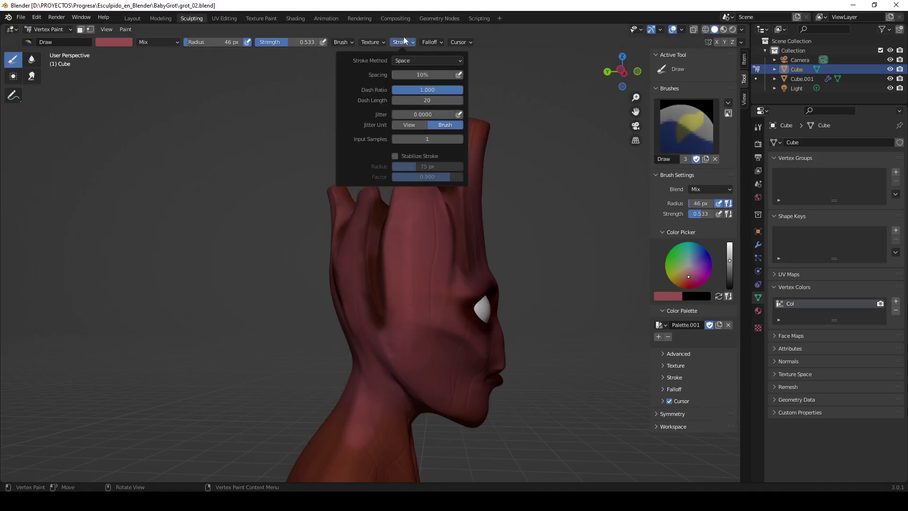
# Step: Close the brush options and orbit the bust through front, side and top views
pyautogui.click(345, 40)
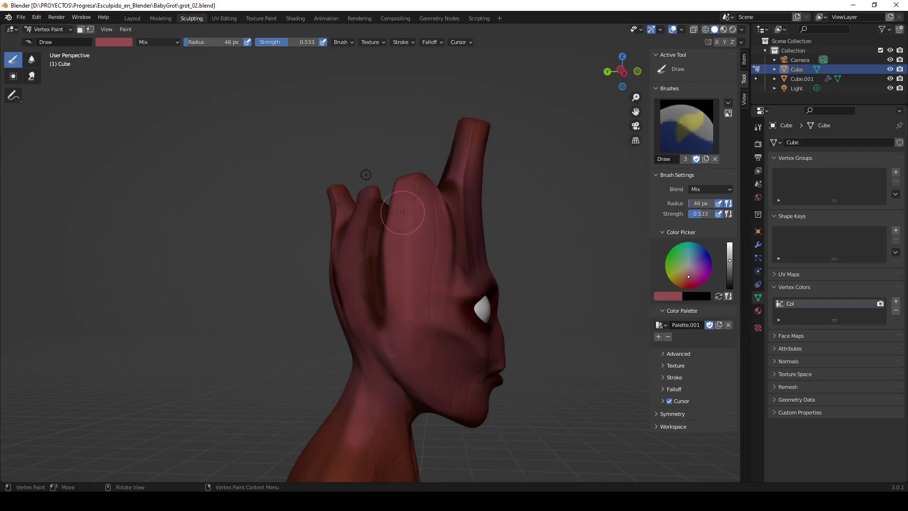
pyautogui.moveTo(405, 350); pyautogui.dragTo(444, 373, button='middle')
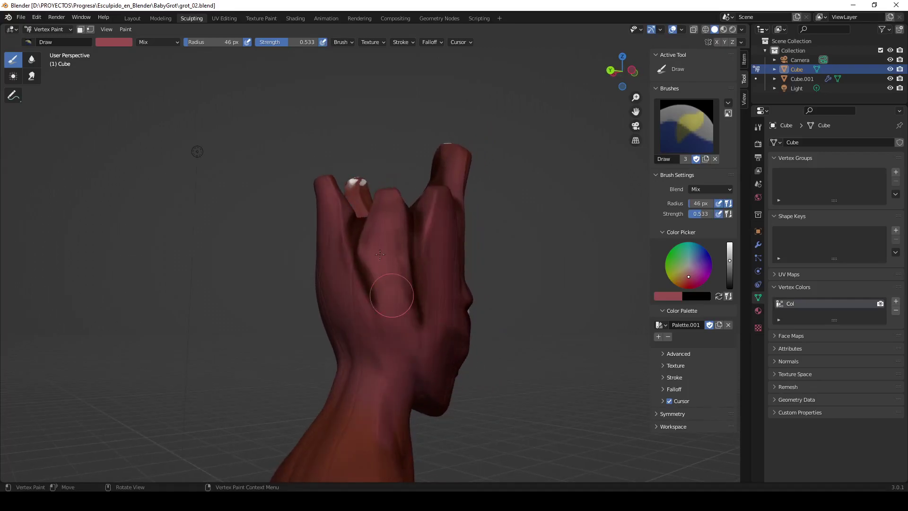
pyautogui.moveTo(370, 251); pyautogui.dragTo(398, 267, button='middle')
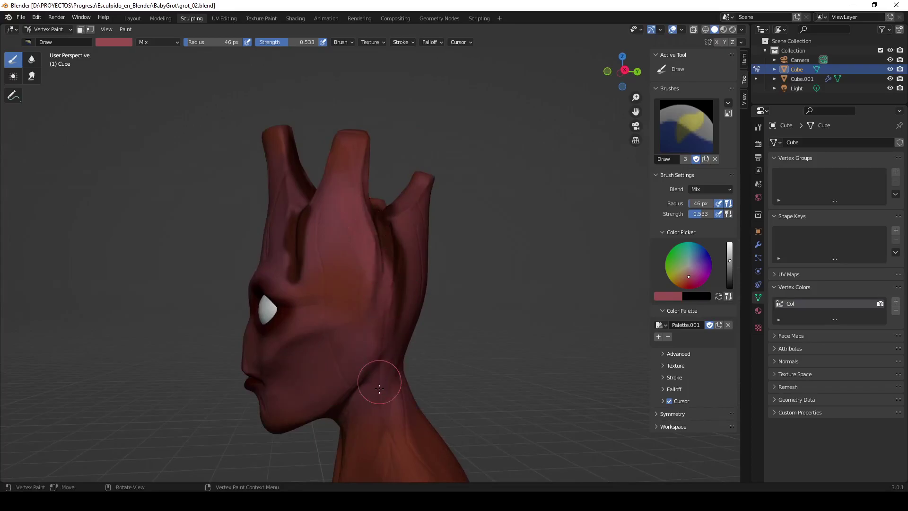
pyautogui.moveTo(379, 379); pyautogui.dragTo(382, 261, button='middle')
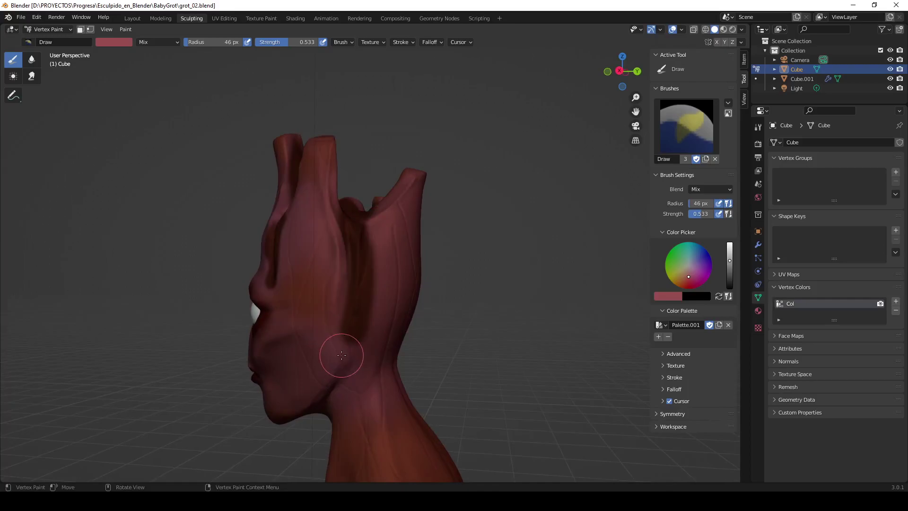
pyautogui.moveTo(364, 375); pyautogui.dragTo(401, 324, button='middle')
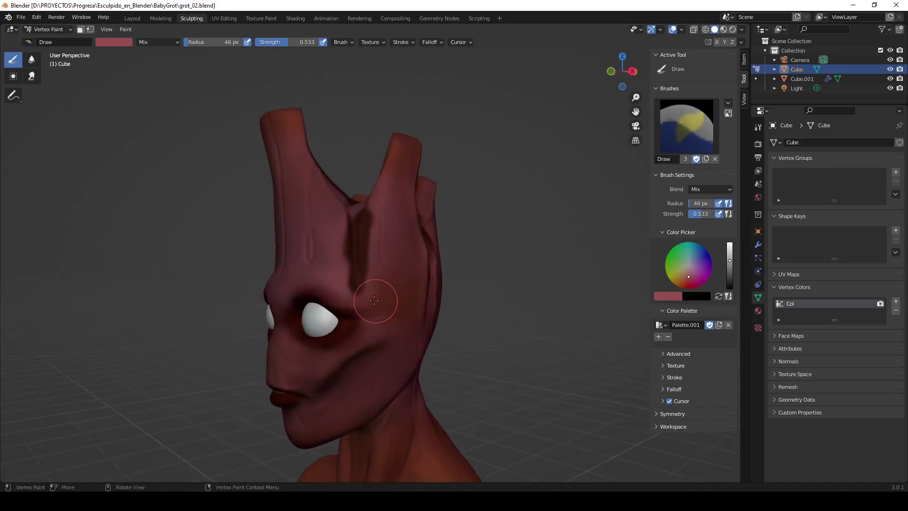
pyautogui.moveTo(384, 263); pyautogui.dragTo(378, 314, button='middle')
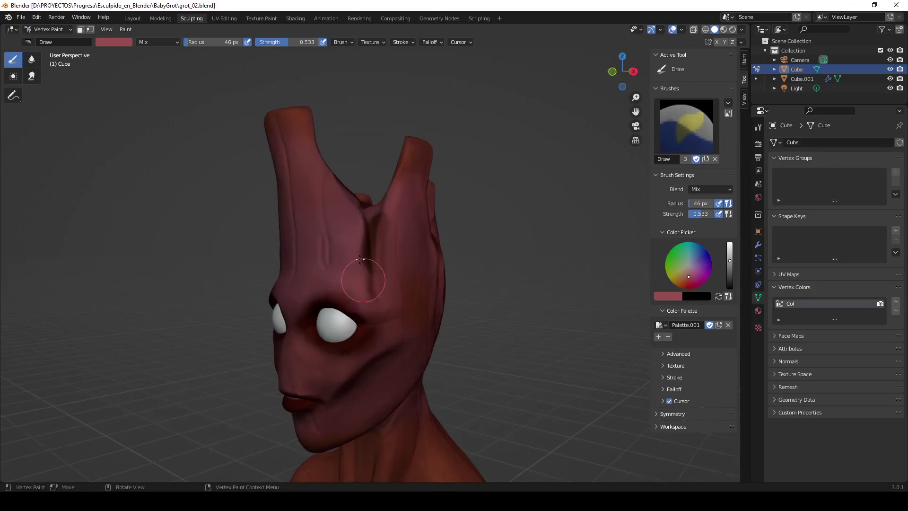
pyautogui.moveTo(277, 259); pyautogui.dragTo(426, 324, button='middle')
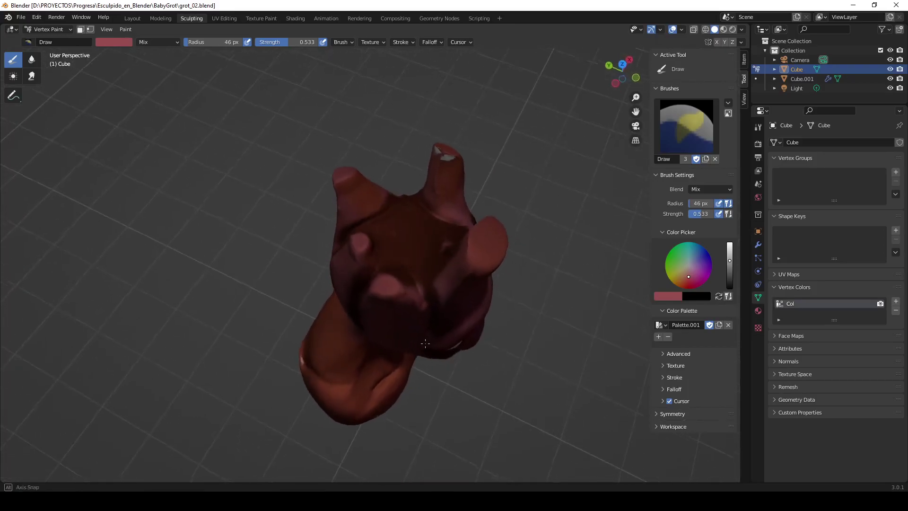
# Step: Eyedrop a dark red from the model and paint around the upper middle of the head
pyautogui.click(118, 42)
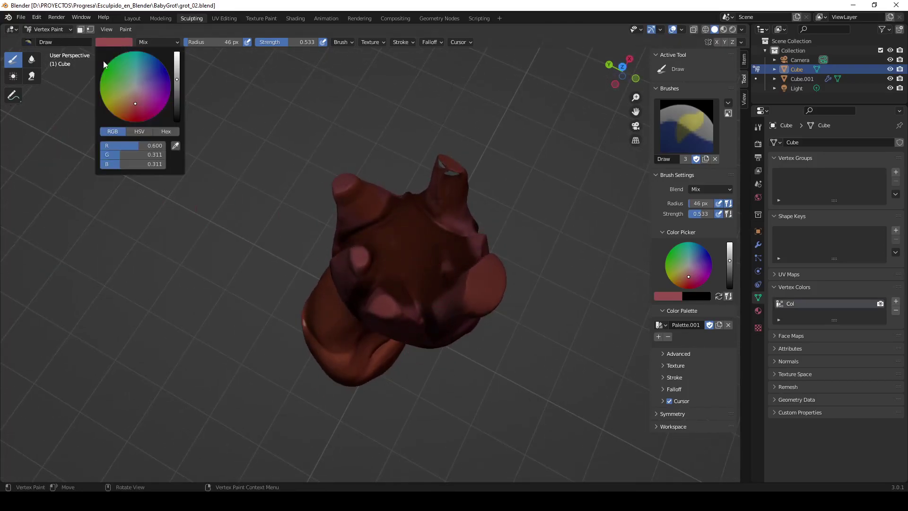
pyautogui.click(176, 147)
pyautogui.click(399, 234)
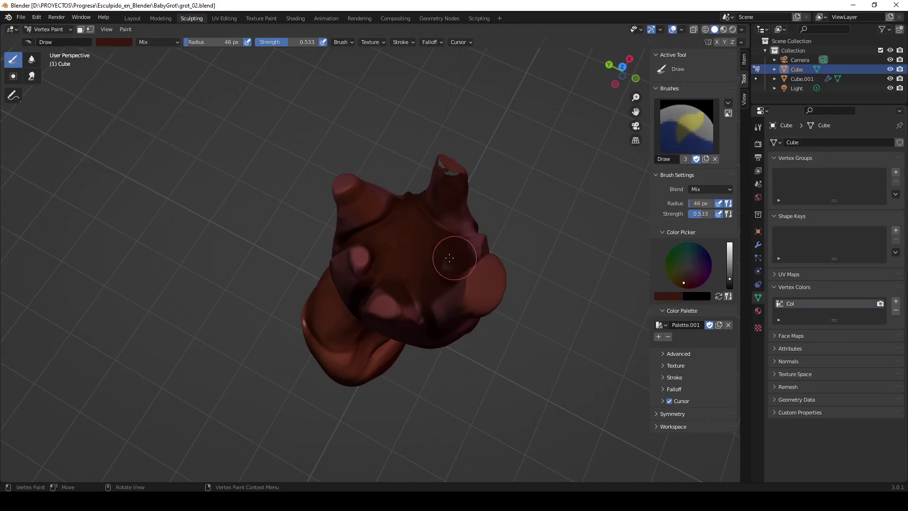
pyautogui.moveTo(444, 263); pyautogui.dragTo(382, 227, button='middle')
pyautogui.moveTo(382, 227); pyautogui.dragTo(405, 226)
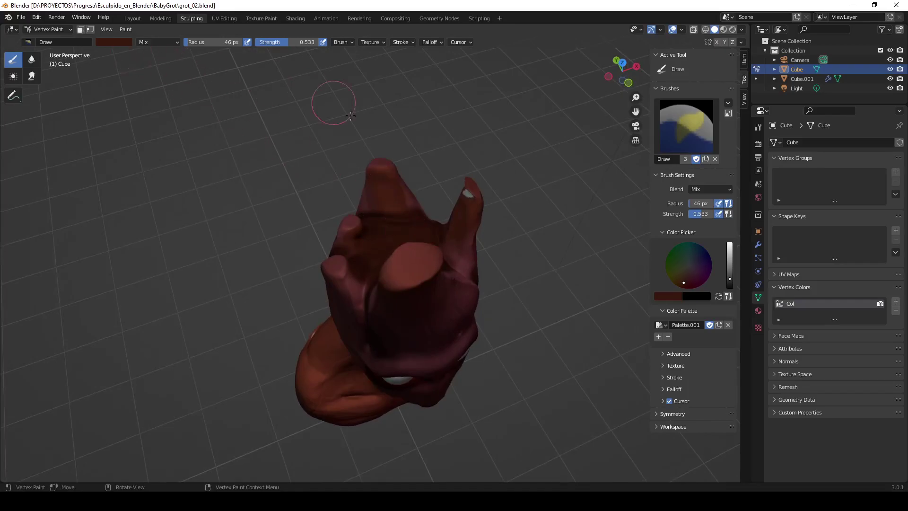
# Step: Raise brush strength to 0.982 and darken the upper middle spike and its tip
pyautogui.hotkey('shift', 'f')
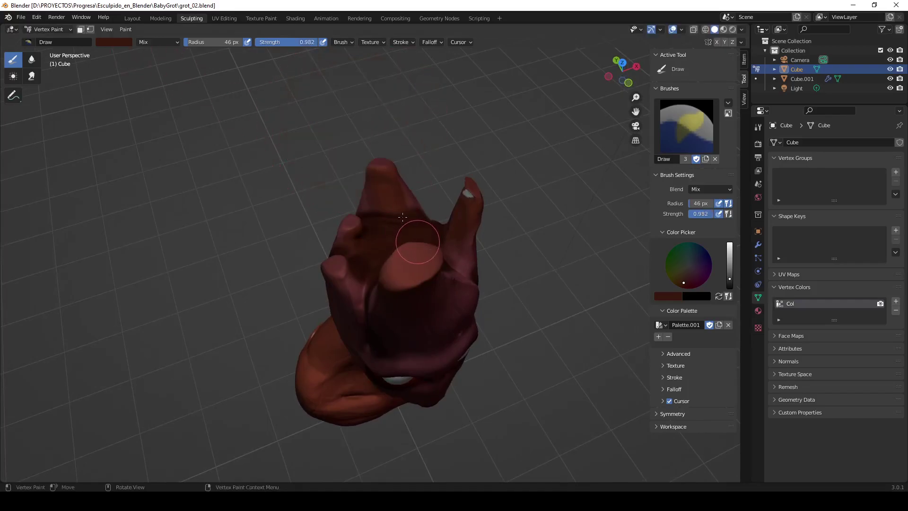
pyautogui.moveTo(402, 216); pyautogui.dragTo(391, 199)
pyautogui.moveTo(392, 199)
pyautogui.mouseDown(button='middle')
pyautogui.moveTo(462, 179)
pyautogui.moveTo(401, 195)
pyautogui.mouseUp(button='middle')
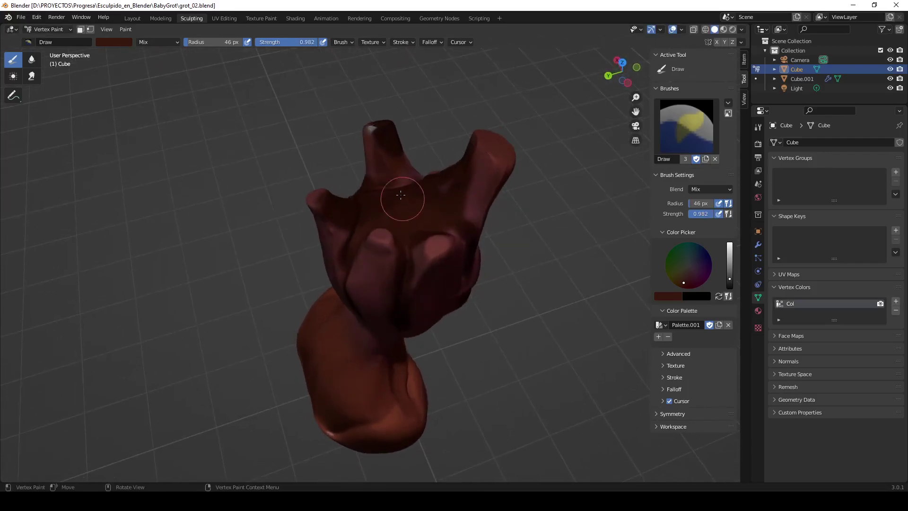
pyautogui.moveTo(375, 146)
pyautogui.mouseDown()
pyautogui.moveTo(385, 142)
pyautogui.moveTo(370, 137)
pyautogui.mouseUp()
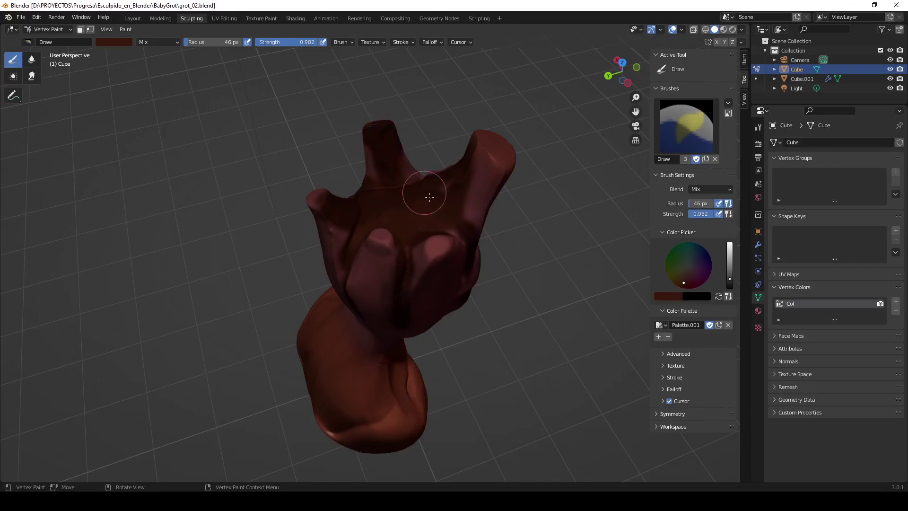
pyautogui.moveTo(429, 197)
pyautogui.mouseDown(button='middle')
pyautogui.moveTo(425, 184)
pyautogui.moveTo(515, 229)
pyautogui.mouseUp(button='middle')
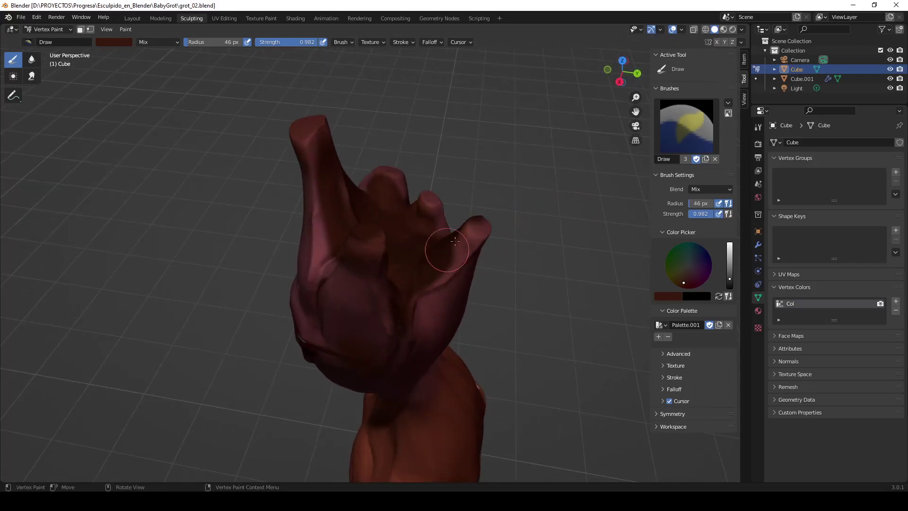
pyautogui.moveTo(454, 242)
pyautogui.mouseDown(button='middle')
pyautogui.moveTo(405, 219)
pyautogui.moveTo(426, 247)
pyautogui.moveTo(522, 231)
pyautogui.moveTo(416, 243)
pyautogui.mouseUp(button='middle')
# Step: Set the brush radius to 20 px and paint a dark line down the forehead crease
pyautogui.press('f')
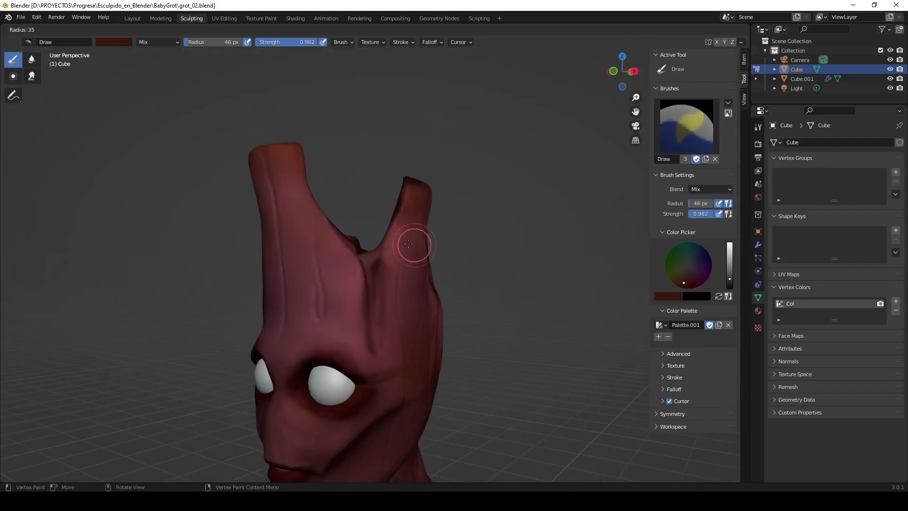
pyautogui.click(401, 244)
pyautogui.moveTo(364, 259); pyautogui.dragTo(374, 337)
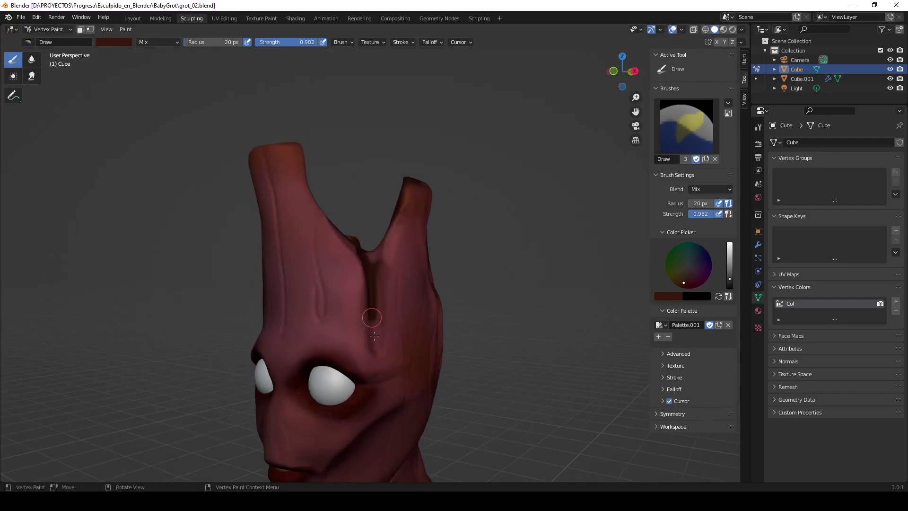
pyautogui.moveTo(383, 230); pyautogui.dragTo(472, 273, button='middle')
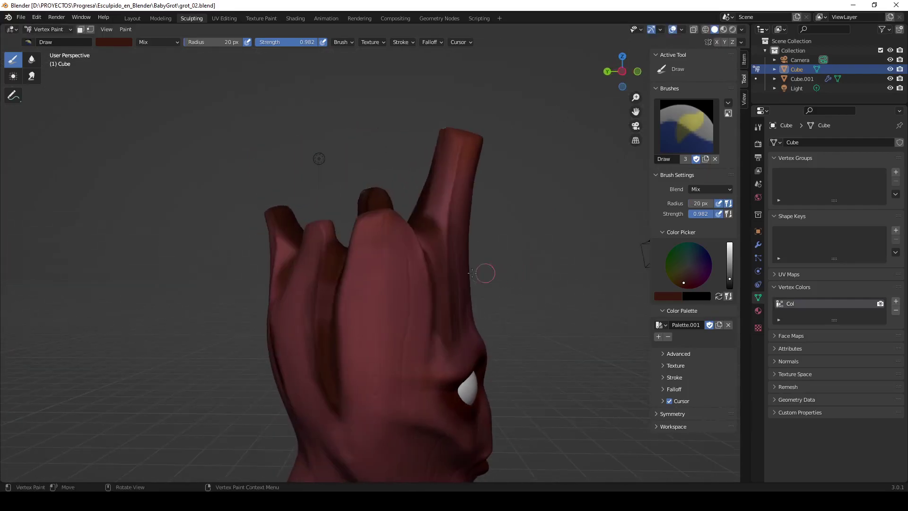
# Step: At 38 px radius, darken the right horn and the crease between the back branches
pyautogui.press('f')
pyautogui.click(430, 219)
pyautogui.moveTo(444, 142); pyautogui.dragTo(435, 314)
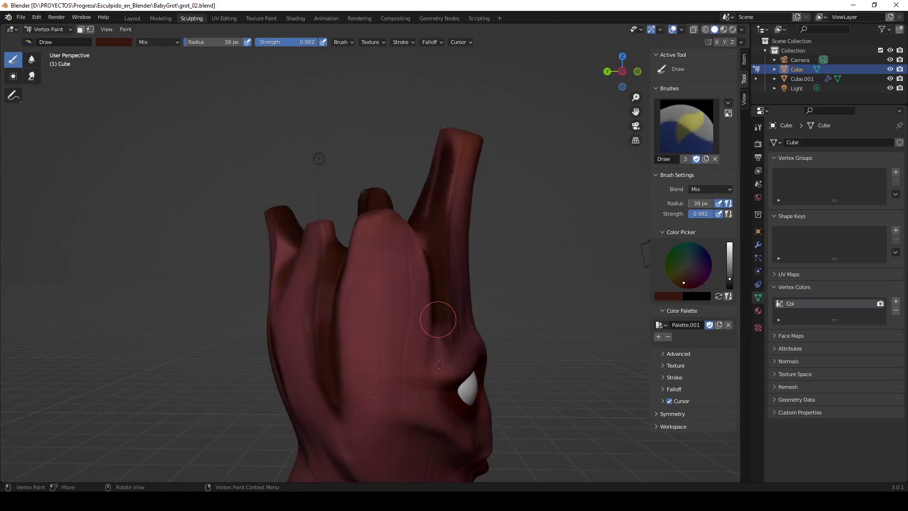
pyautogui.moveTo(435, 314)
pyautogui.mouseDown(button='middle')
pyautogui.moveTo(398, 345)
pyautogui.moveTo(384, 277)
pyautogui.moveTo(348, 314)
pyautogui.moveTo(351, 269)
pyautogui.moveTo(338, 290)
pyautogui.mouseUp(button='middle')
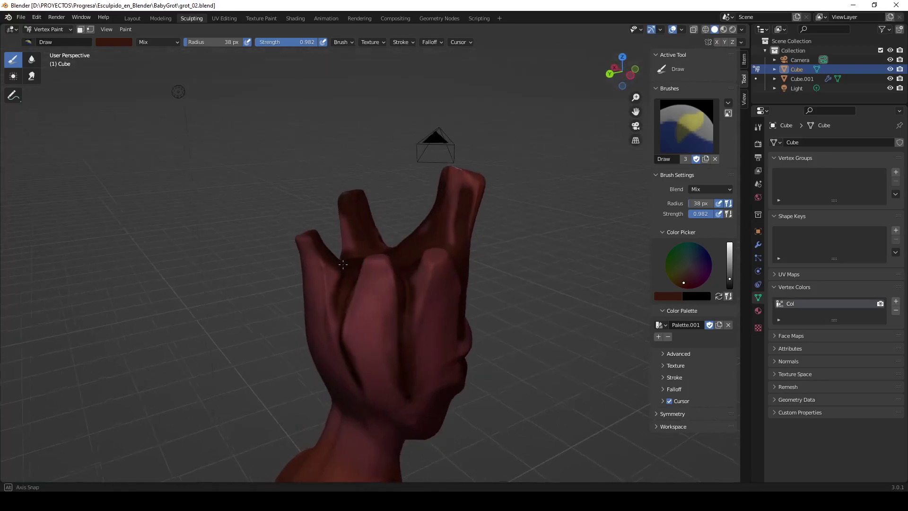
pyautogui.moveTo(339, 289); pyautogui.dragTo(325, 303)
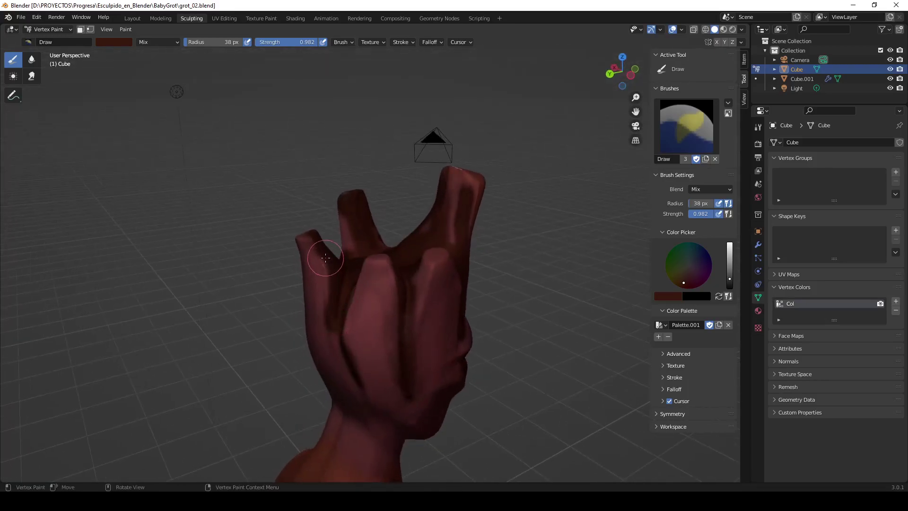
pyautogui.moveTo(326, 300); pyautogui.dragTo(403, 281, button='middle')
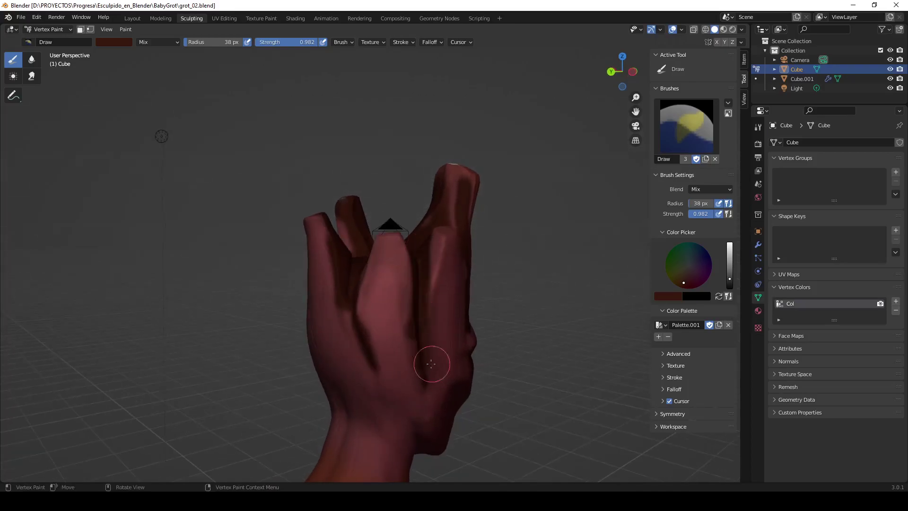
pyautogui.moveTo(431, 361)
pyautogui.mouseDown(button='middle')
pyautogui.moveTo(385, 345)
pyautogui.moveTo(399, 299)
pyautogui.mouseUp(button='middle')
# Step: Shrink the radius to 13 px, undo a stray thin stroke, and set strength to 0.291
pyautogui.press('f')
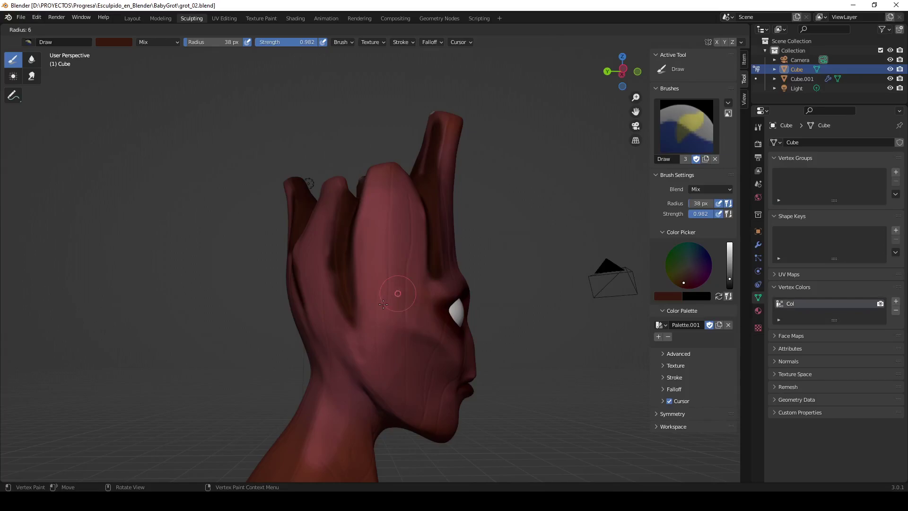
pyautogui.click(384, 302)
pyautogui.moveTo(401, 171); pyautogui.dragTo(409, 308)
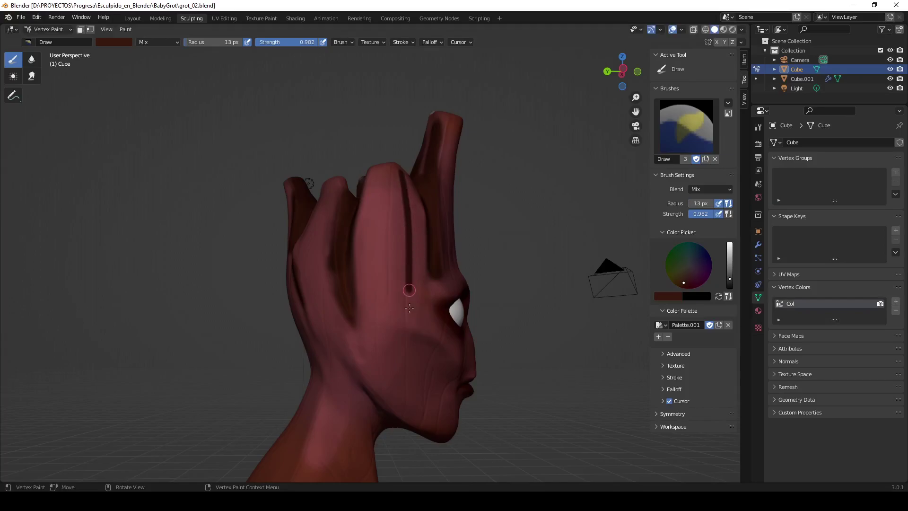
pyautogui.hotkey('ctrl', 'z')
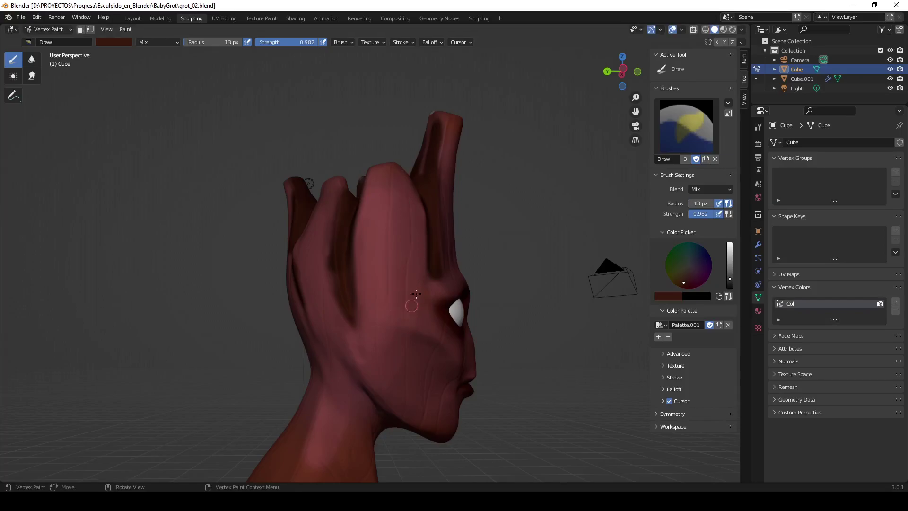
pyautogui.hotkey('shift', 'f')
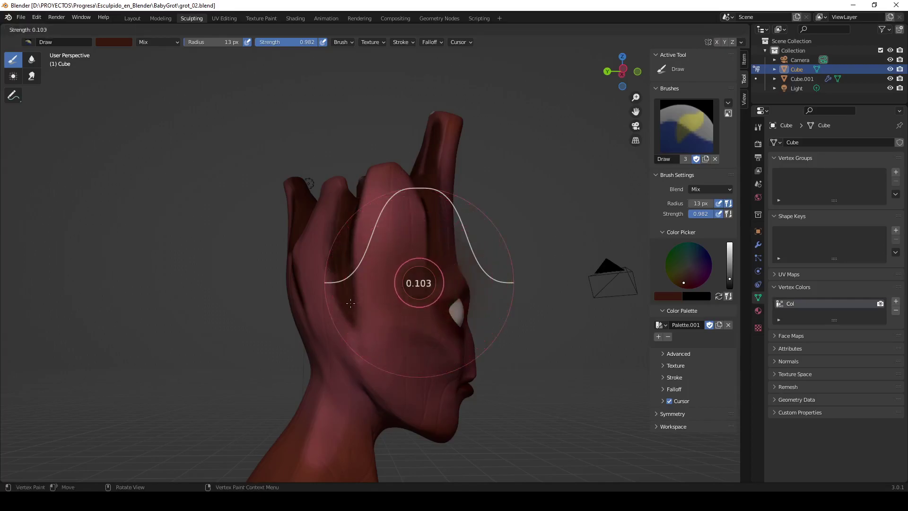
pyautogui.click(414, 276)
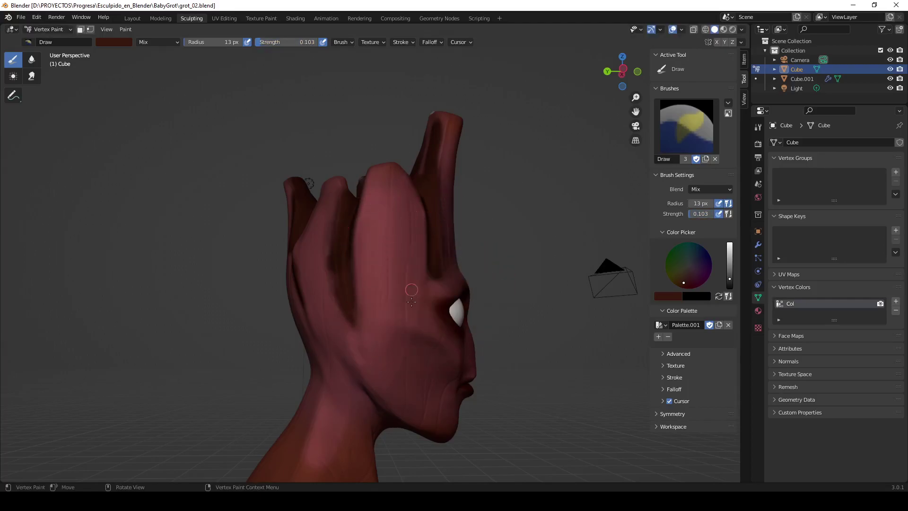
pyautogui.hotkey('shift', 'f')
pyautogui.click(412, 213)
pyautogui.moveTo(407, 326); pyautogui.dragTo(426, 201, button='middle')
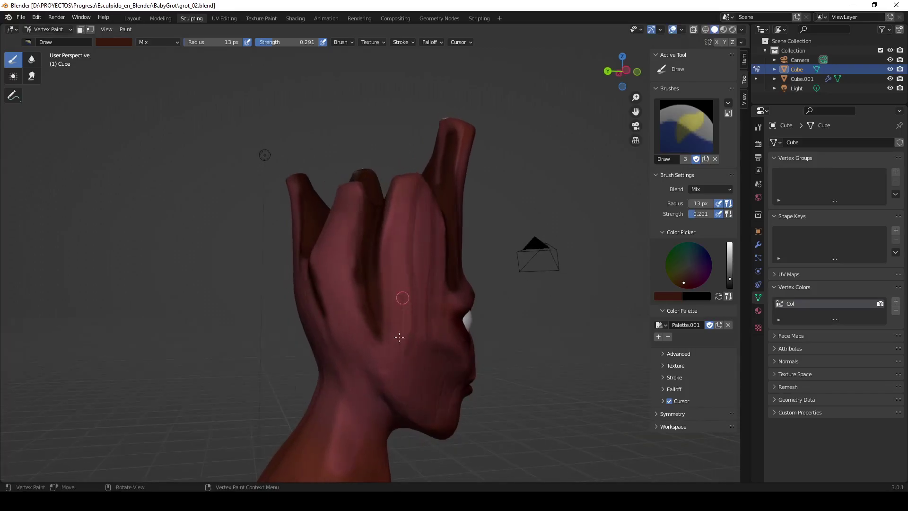
pyautogui.moveTo(406, 408); pyautogui.dragTo(273, 376, button='middle')
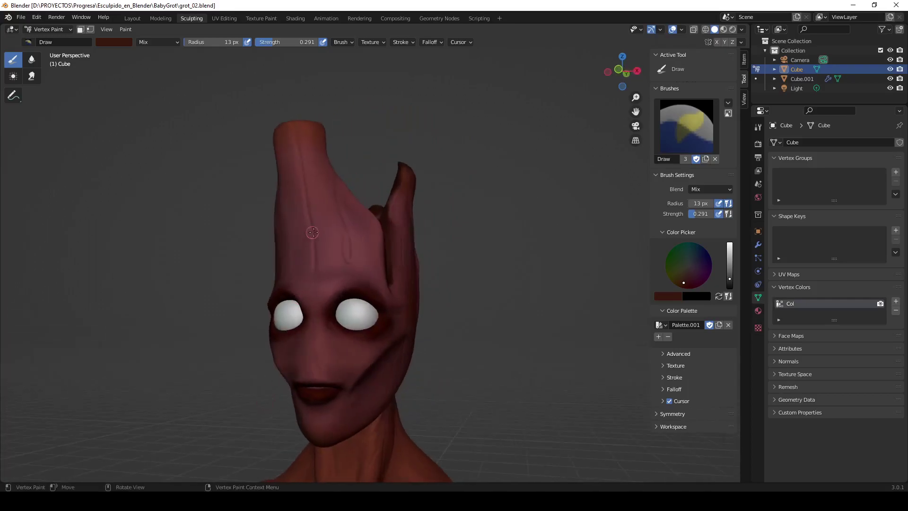
pyautogui.moveTo(312, 232); pyautogui.dragTo(350, 209, button='middle')
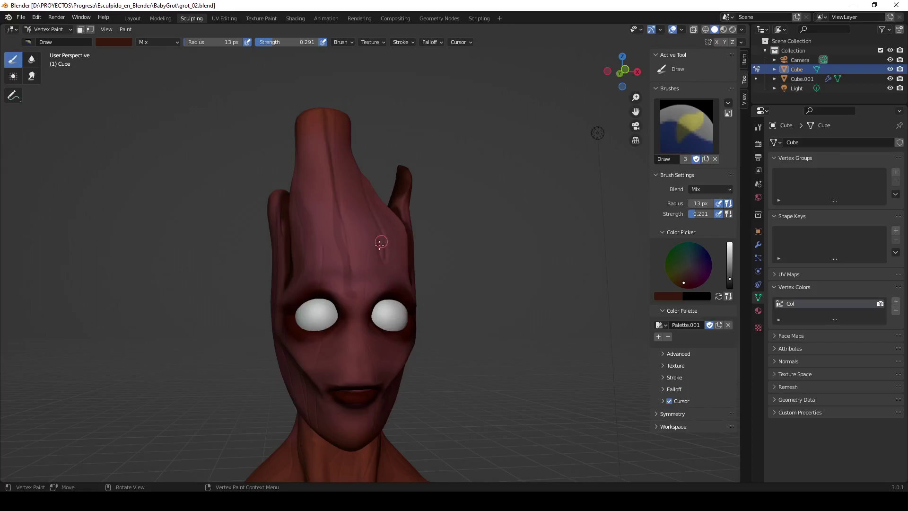
# Step: Switch to Smear at 60 px radius and smear forehead colours toward the left eye
pyautogui.click(33, 76)
pyautogui.press('f')
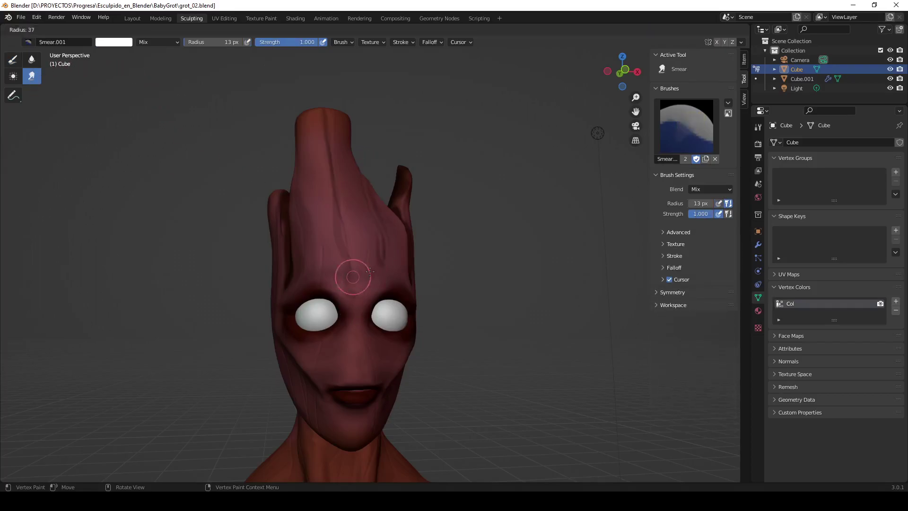
pyautogui.click(340, 277)
pyautogui.moveTo(339, 276); pyautogui.dragTo(349, 293)
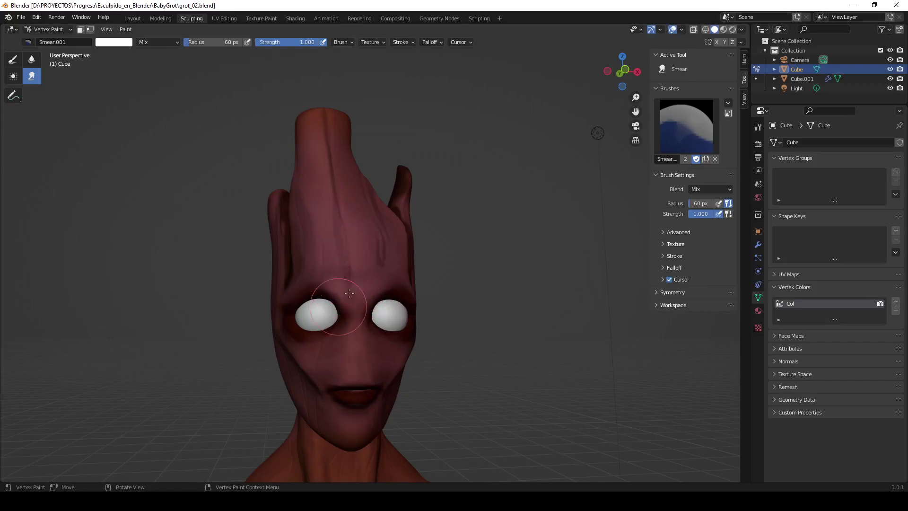
# Step: Orbit around the head to a frontal view of the painted bust
pyautogui.moveTo(367, 271); pyautogui.dragTo(367, 275, button='middle')
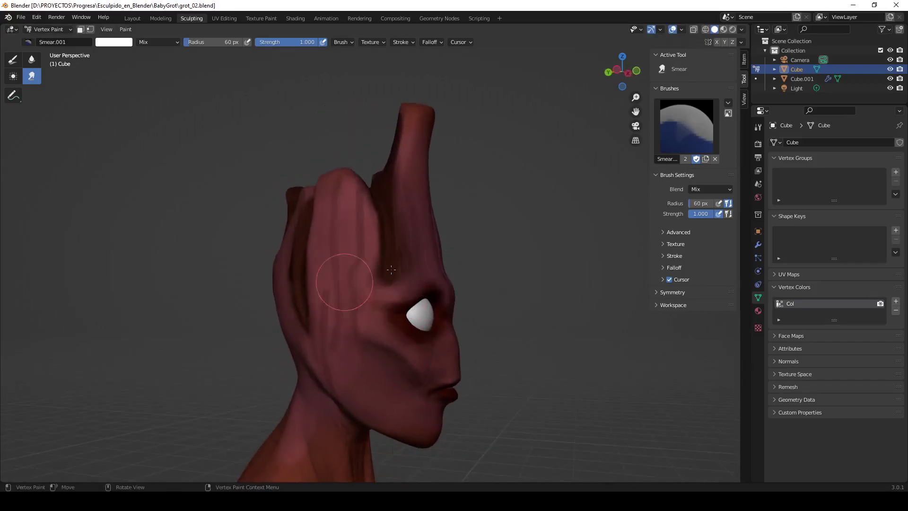
pyautogui.moveTo(389, 270); pyautogui.dragTo(425, 271, button='middle')
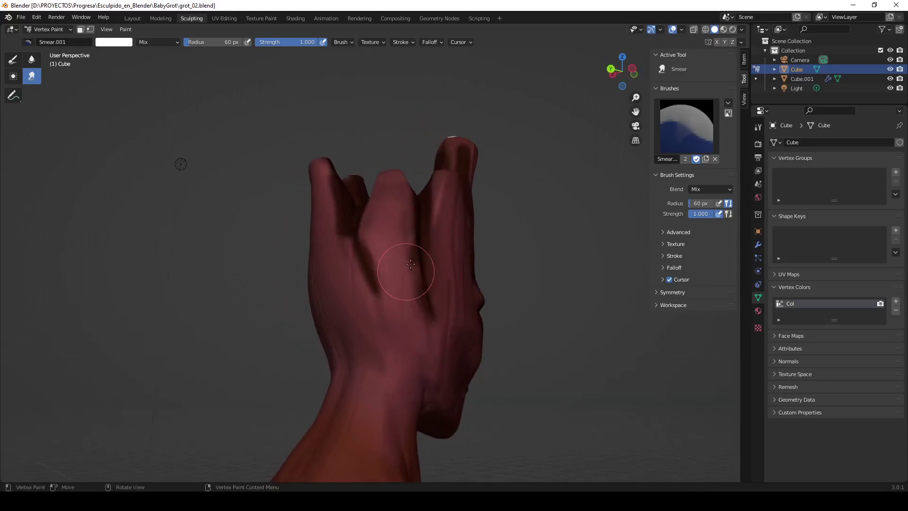
pyautogui.moveTo(409, 270); pyautogui.dragTo(508, 269, button='middle')
pyautogui.moveTo(351, 296); pyautogui.dragTo(411, 291, button='middle')
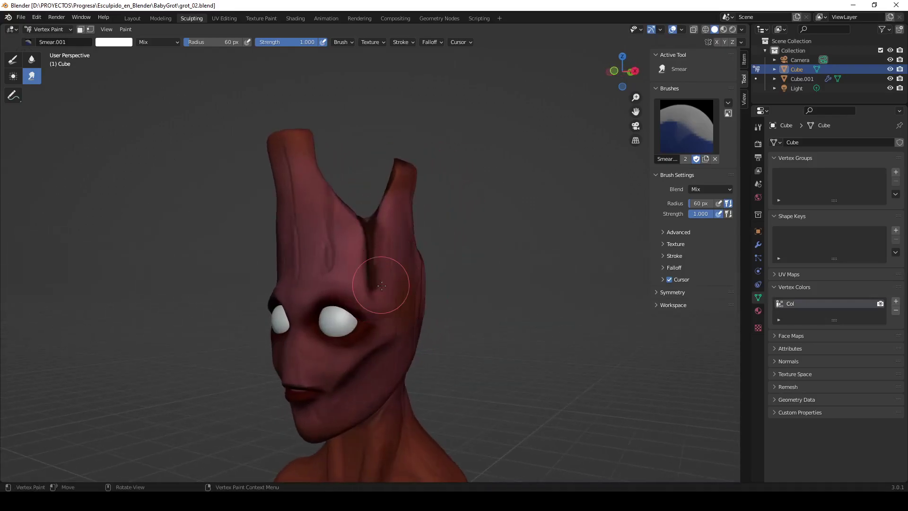
pyautogui.moveTo(374, 274)
pyautogui.mouseDown(button='middle')
pyautogui.moveTo(475, 272)
pyautogui.moveTo(485, 223)
pyautogui.mouseUp(button='middle')
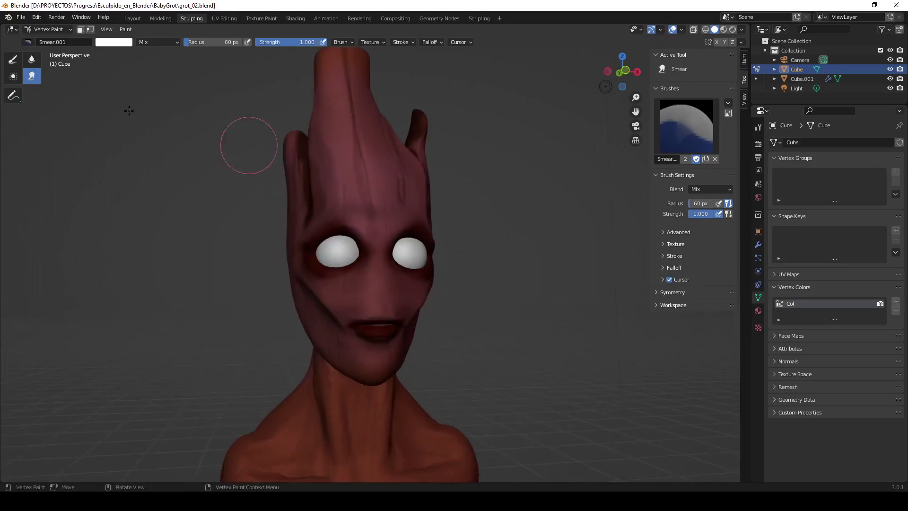
# Step: Return to Object Mode, select the eyeballs, and switch them into Vertex Paint mode
pyautogui.click(52, 30)
pyautogui.click(50, 37)
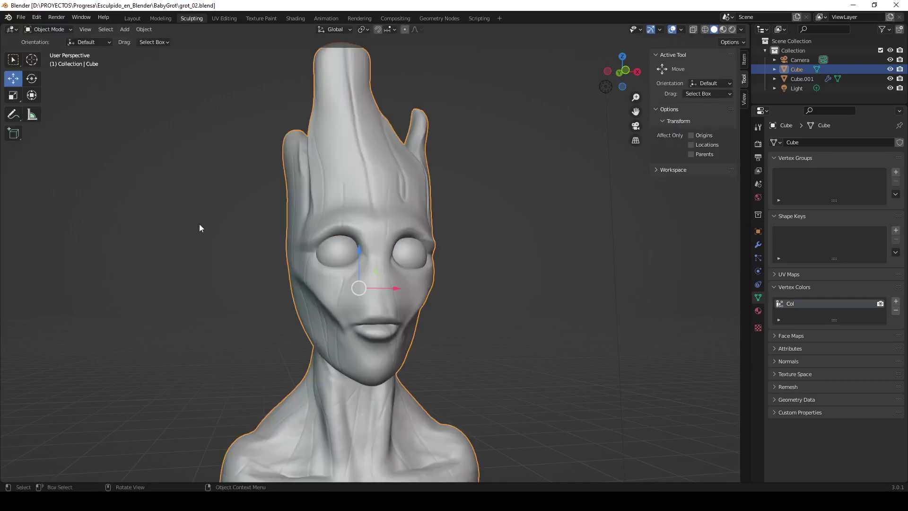
pyautogui.click(199, 223)
pyautogui.click(330, 245)
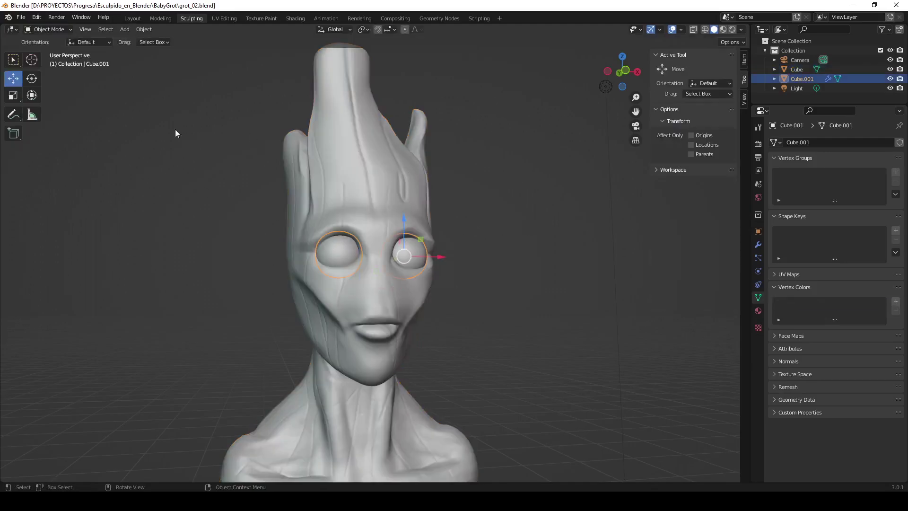
pyautogui.click(50, 30)
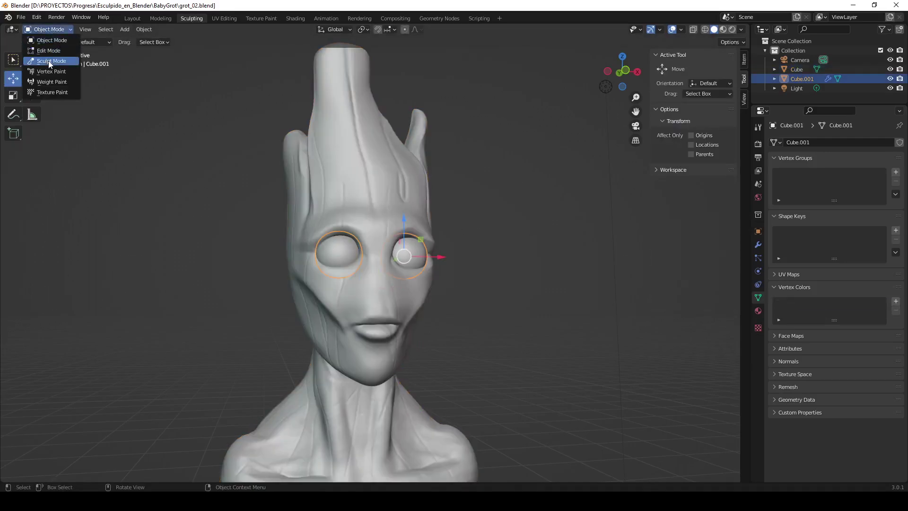
pyautogui.click(50, 62)
pyautogui.click(47, 30)
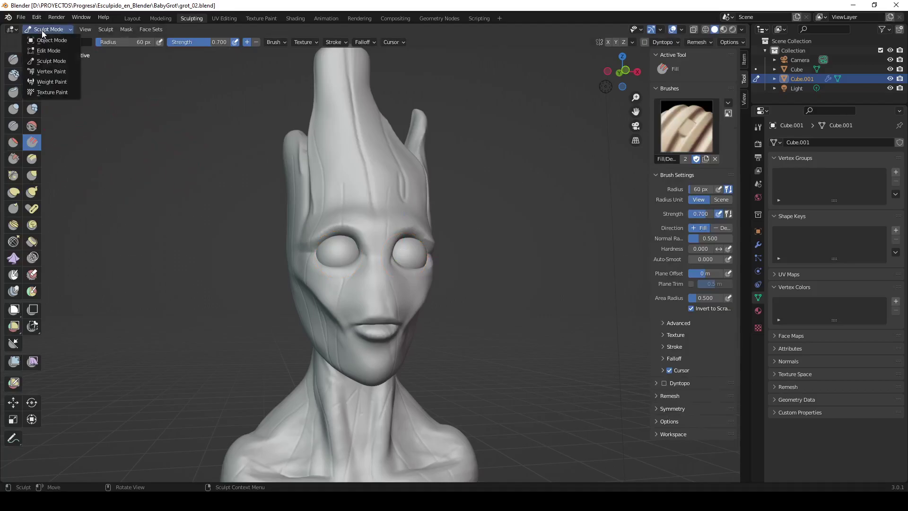
pyautogui.click(49, 72)
# Step: Set the paint colour to a very dark red and switch to the Draw brush
pyautogui.click(108, 43)
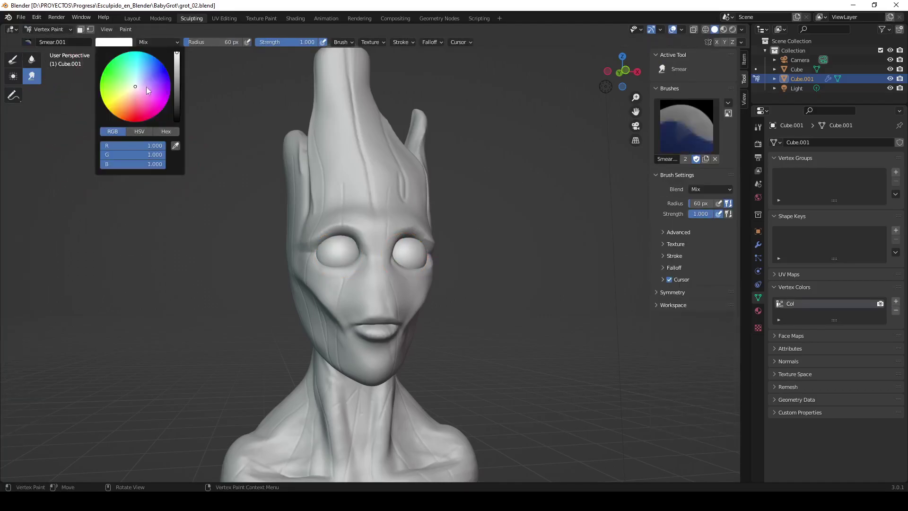
pyautogui.click(176, 98)
pyautogui.click(131, 114)
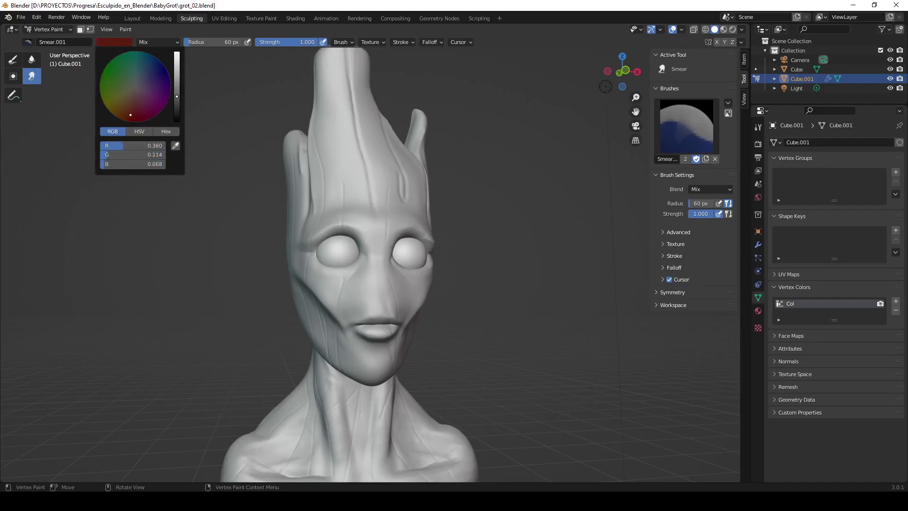
pyautogui.moveTo(176, 97); pyautogui.dragTo(176, 105)
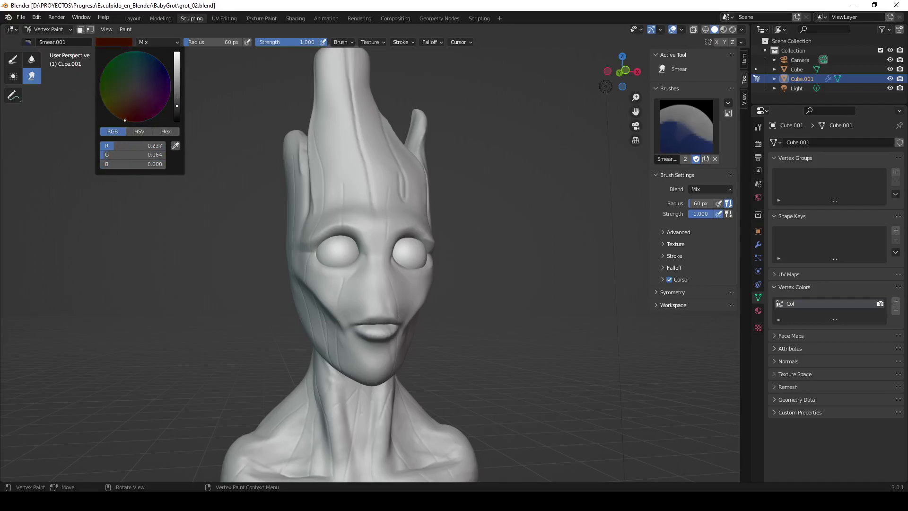
pyautogui.click(16, 63)
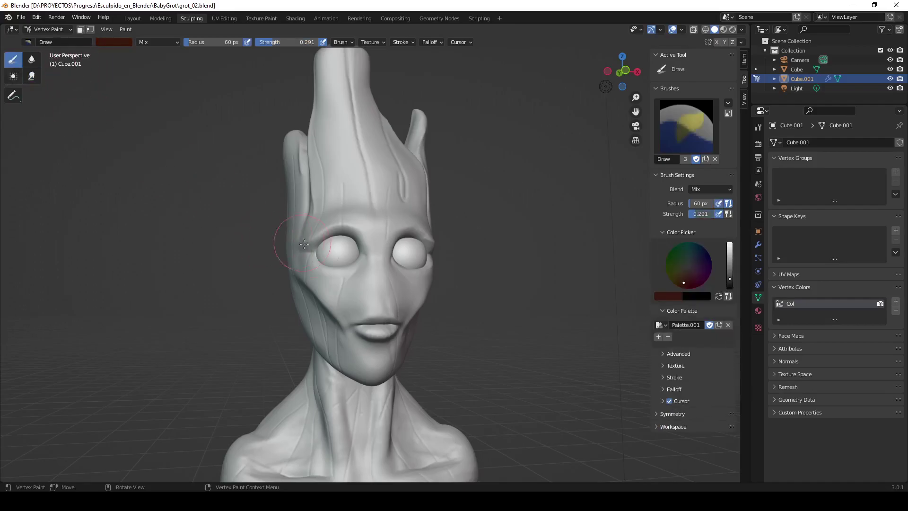
pyautogui.click(69, 43)
# Step: Apply the eyeballs' Mirror modifier and raise the brush strength to 1.000
pyautogui.click(758, 245)
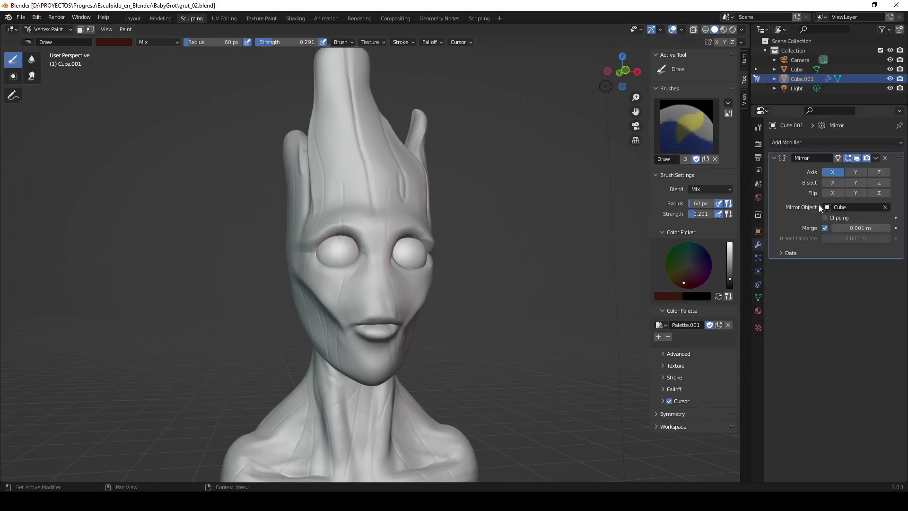
pyautogui.click(875, 158)
pyautogui.click(865, 166)
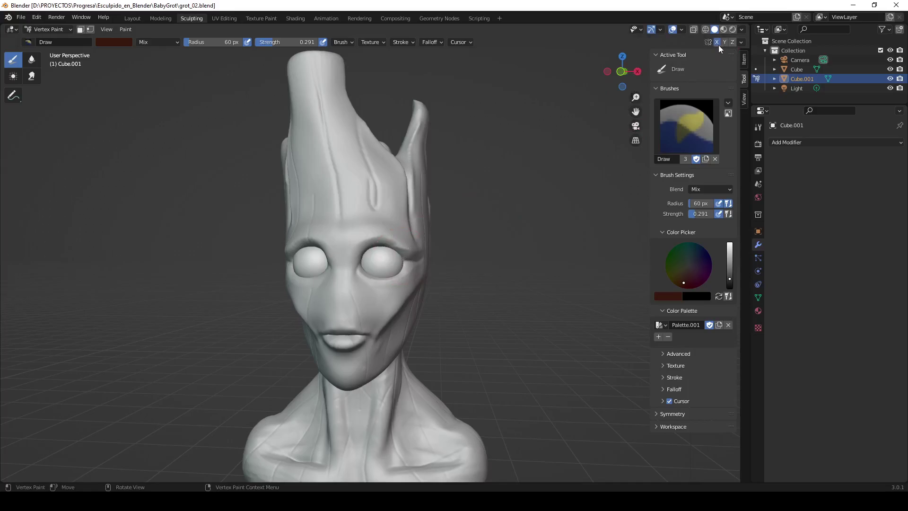
pyautogui.hotkey('shift', 'f')
pyautogui.click(487, 186)
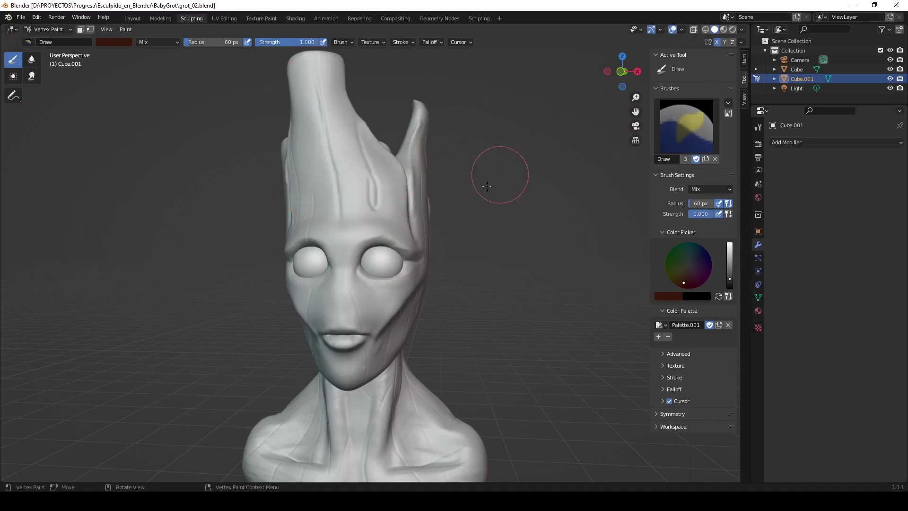
# Step: Paint over both eyes in solid dark red and check them from the side
pyautogui.moveTo(369, 255); pyautogui.dragTo(397, 276)
pyautogui.moveTo(303, 265); pyautogui.dragTo(322, 283)
pyautogui.moveTo(312, 274); pyautogui.dragTo(341, 270, button='middle')
pyautogui.moveTo(331, 263); pyautogui.dragTo(354, 269)
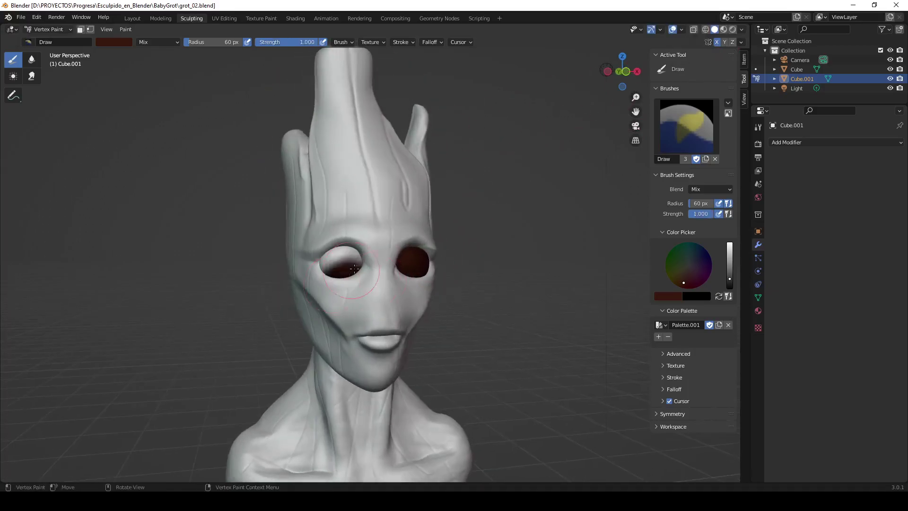
pyautogui.moveTo(374, 253); pyautogui.dragTo(416, 251, button='middle')
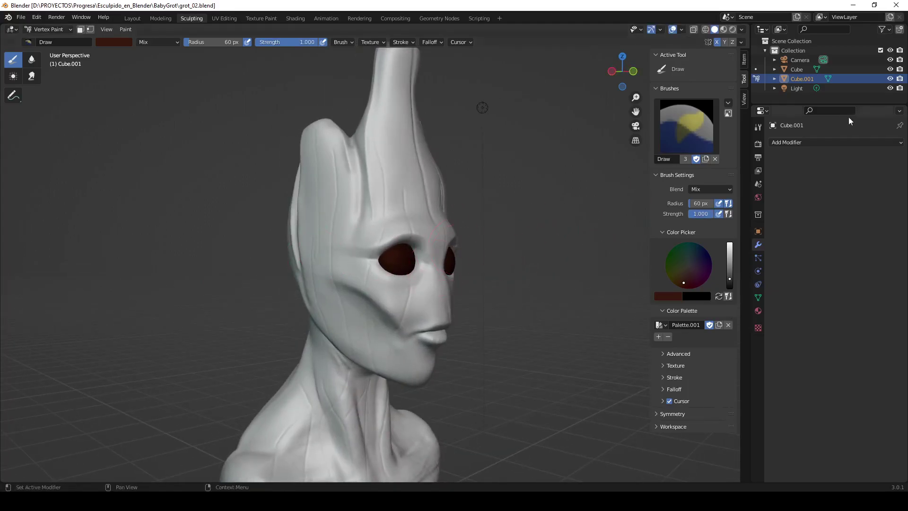
pyautogui.click(890, 69)
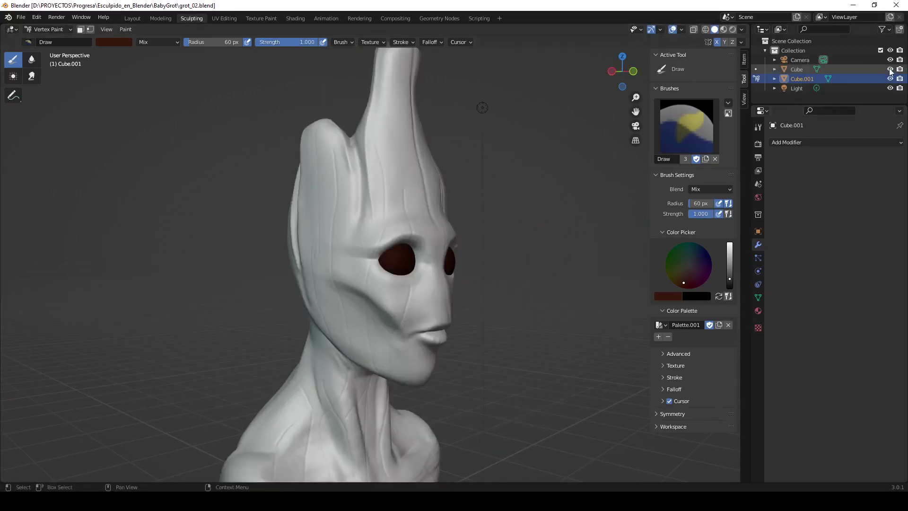
pyautogui.moveTo(472, 227); pyautogui.dragTo(360, 222, button='middle')
pyautogui.click(47, 29)
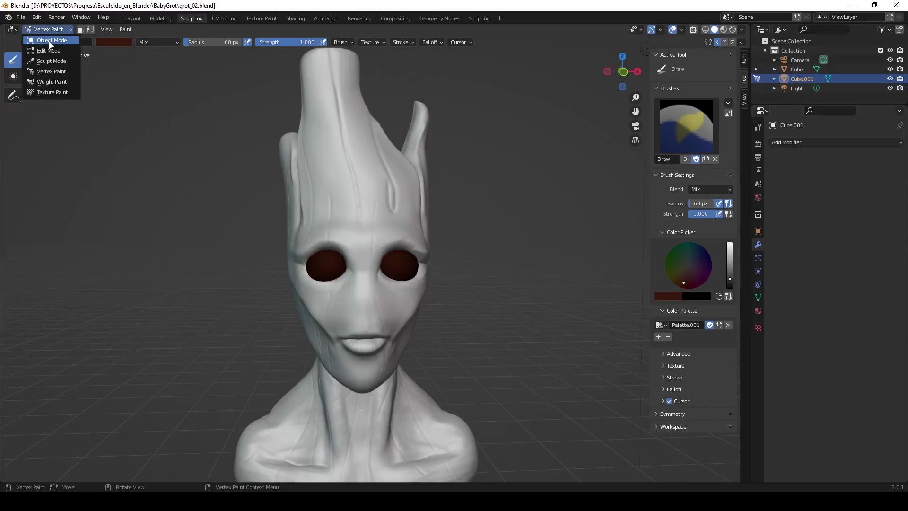
# Step: Return to Object Mode, enable Material Preview shading, and switch to the Shading workspace
pyautogui.click(49, 41)
pyautogui.moveTo(182, 245)
pyautogui.mouseDown(button='middle')
pyautogui.moveTo(448, 237)
pyautogui.moveTo(99, 263)
pyautogui.moveTo(144, 255)
pyautogui.moveTo(35, 69)
pyautogui.mouseUp(button='middle')
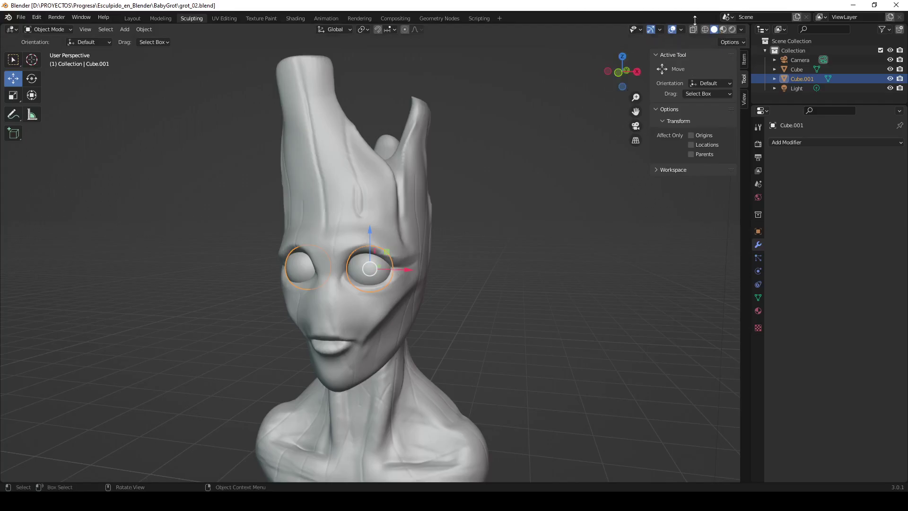
pyautogui.click(723, 29)
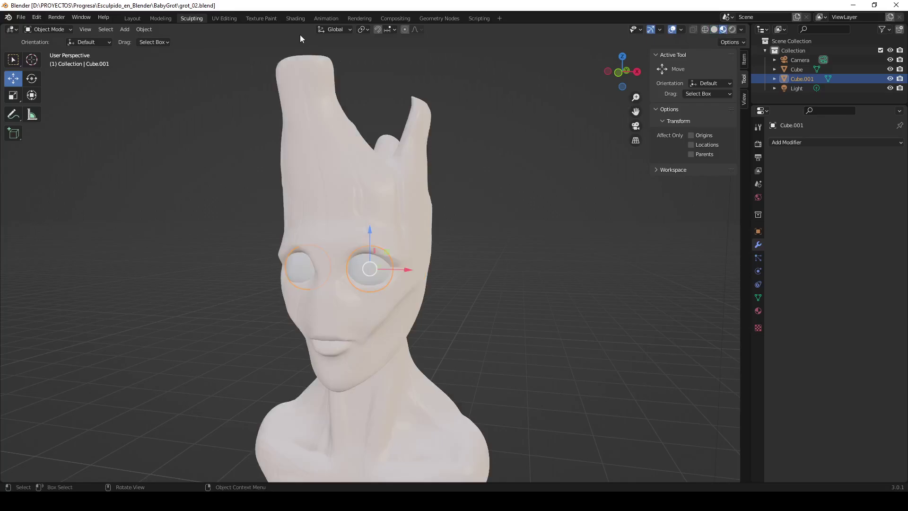
pyautogui.click(295, 18)
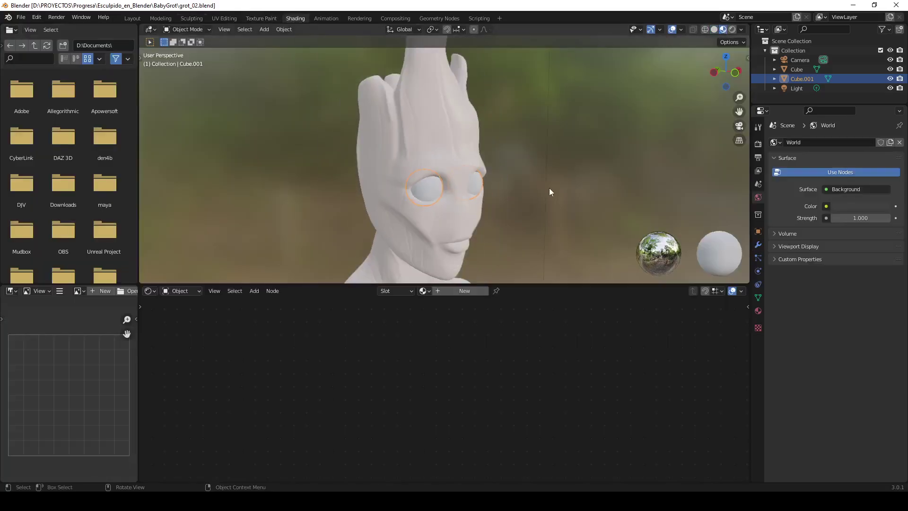
# Step: Select the head and add a second, empty material slot
pyautogui.click(758, 297)
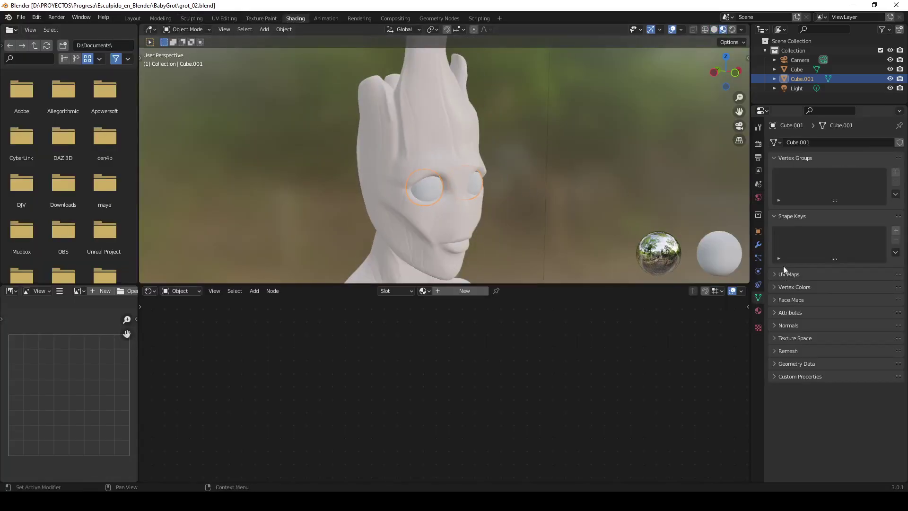
pyautogui.click(780, 274)
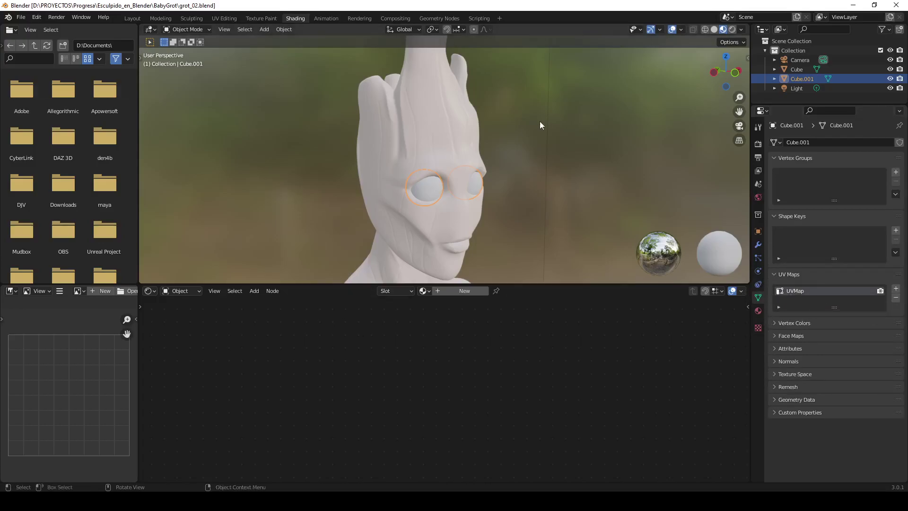
pyautogui.click(426, 123)
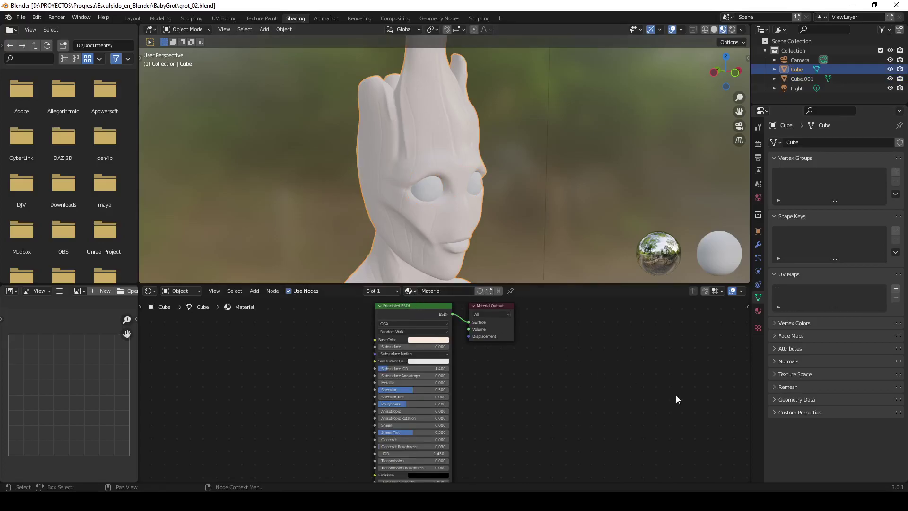
pyautogui.click(757, 310)
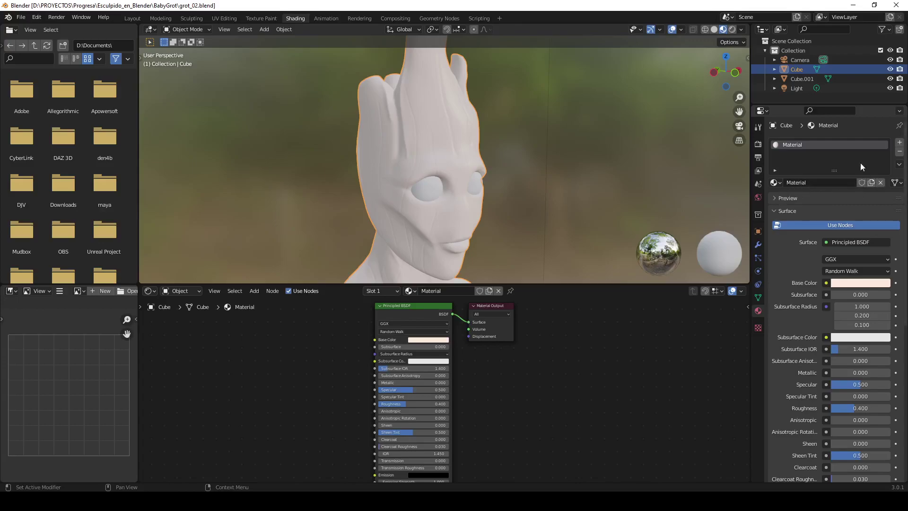
pyautogui.click(899, 142)
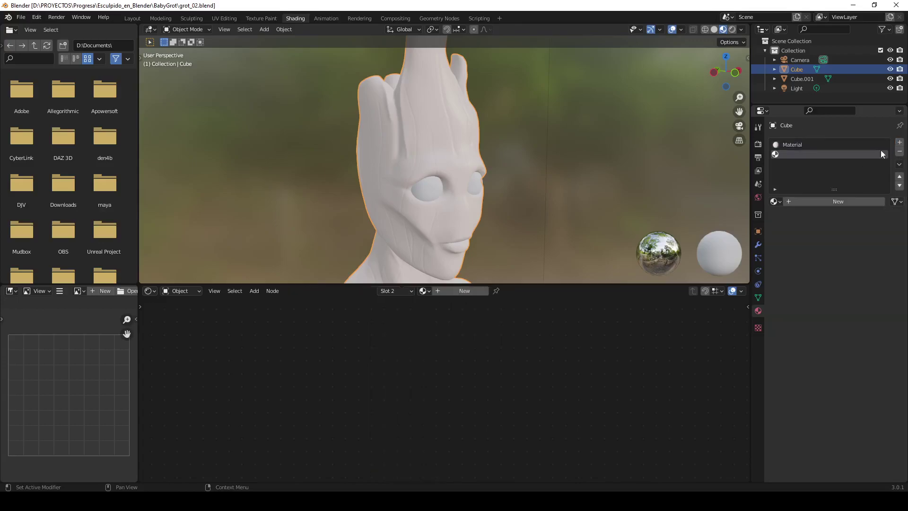
# Step: Create a new material in the empty slot named BabayGrot
pyautogui.click(791, 201)
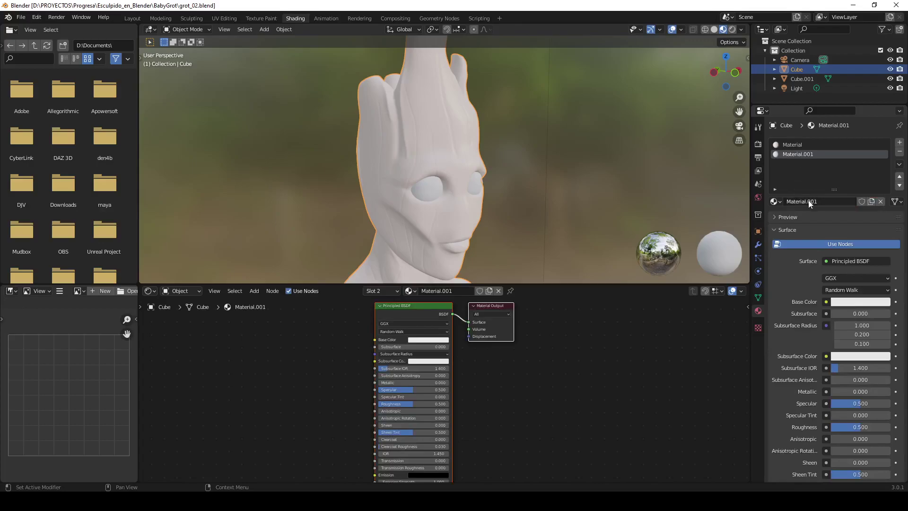
pyautogui.write('Babay')
pyautogui.write('Grot')
pyautogui.press('Return')
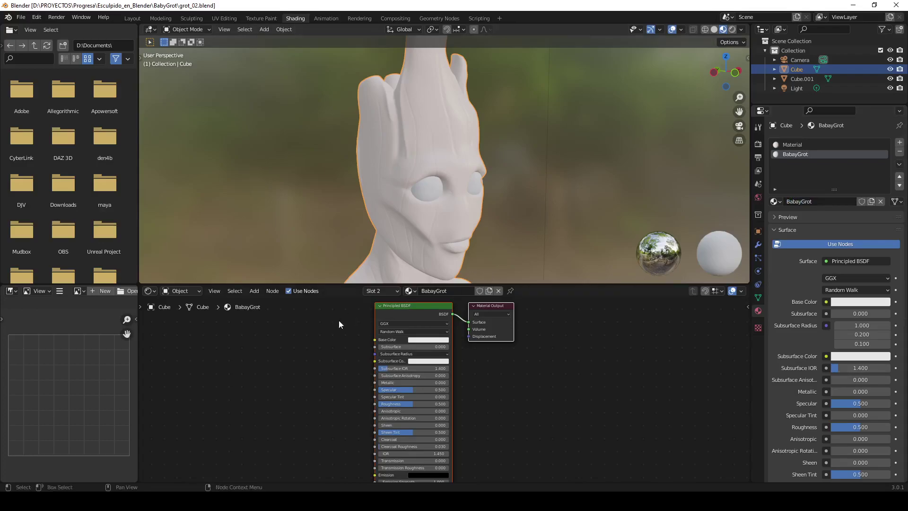
# Step: Add a Vertex Color node and wire its Color into the Principled BSDF's Base Color
pyautogui.moveTo(544, 352); pyautogui.dragTo(541, 373, button='middle')
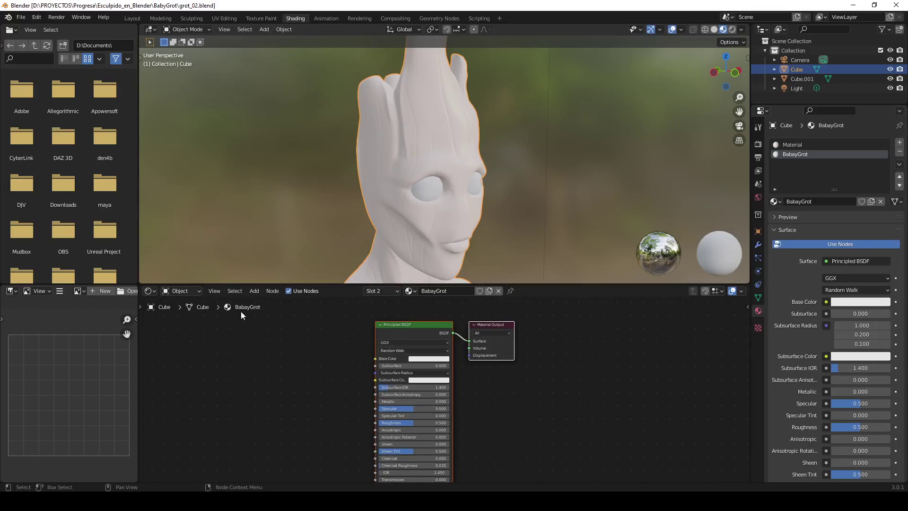
pyautogui.click(254, 291)
pyautogui.moveTo(268, 314)
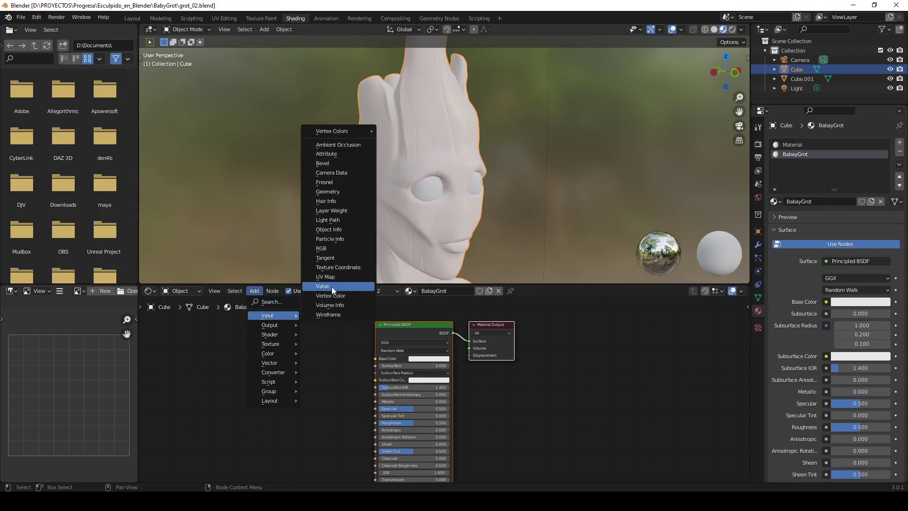
pyautogui.click(333, 295)
pyautogui.click(301, 342)
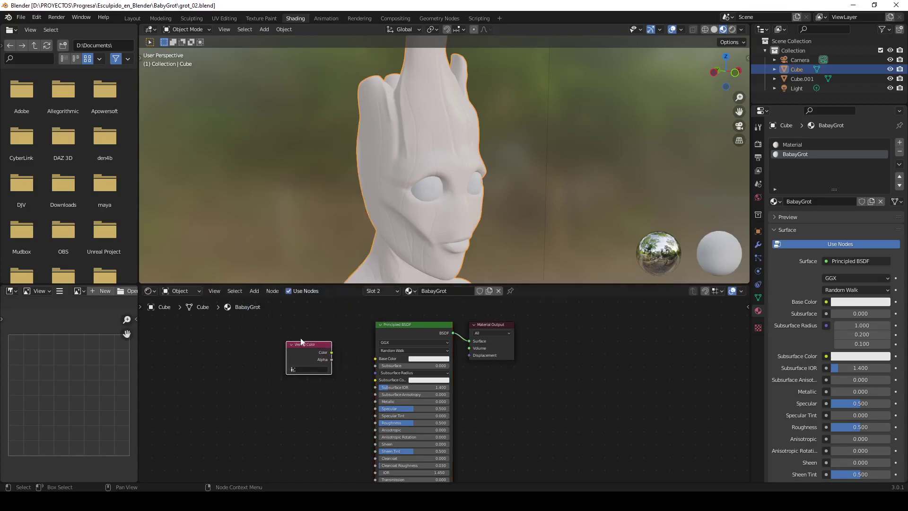
pyautogui.scroll(1, 301, 341)
pyautogui.moveTo(301, 342)
pyautogui.mouseDown()
pyautogui.moveTo(319, 327)
pyautogui.moveTo(358, 350)
pyautogui.mouseUp()
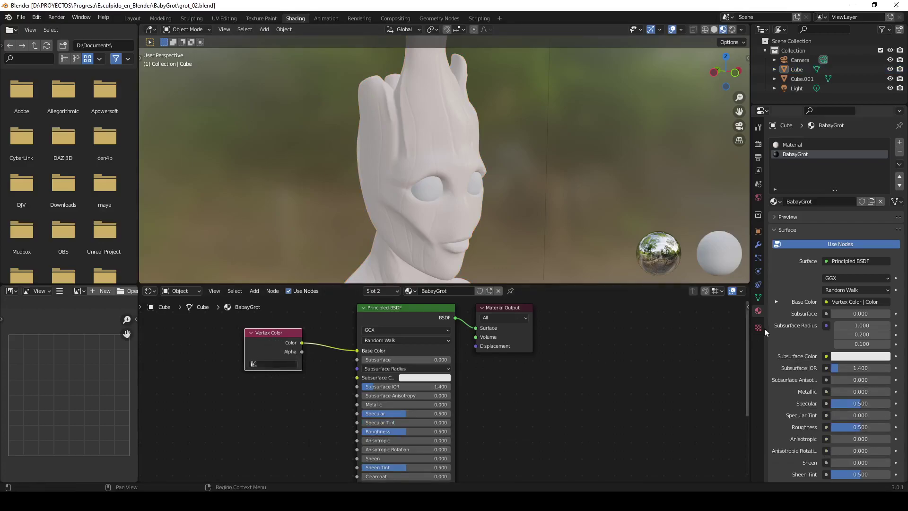
# Step: Set the Vertex Color node's layer to Col, then view Material.002 on the head
pyautogui.click(757, 298)
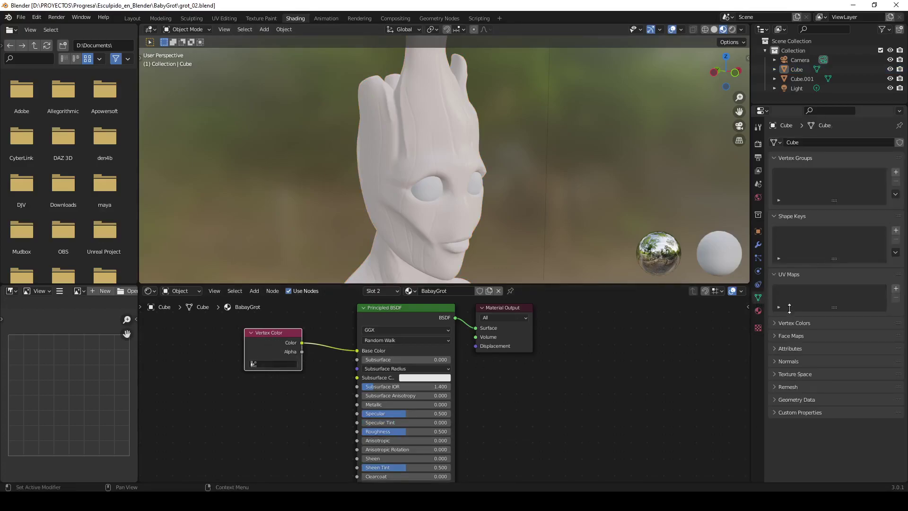
pyautogui.click(774, 323)
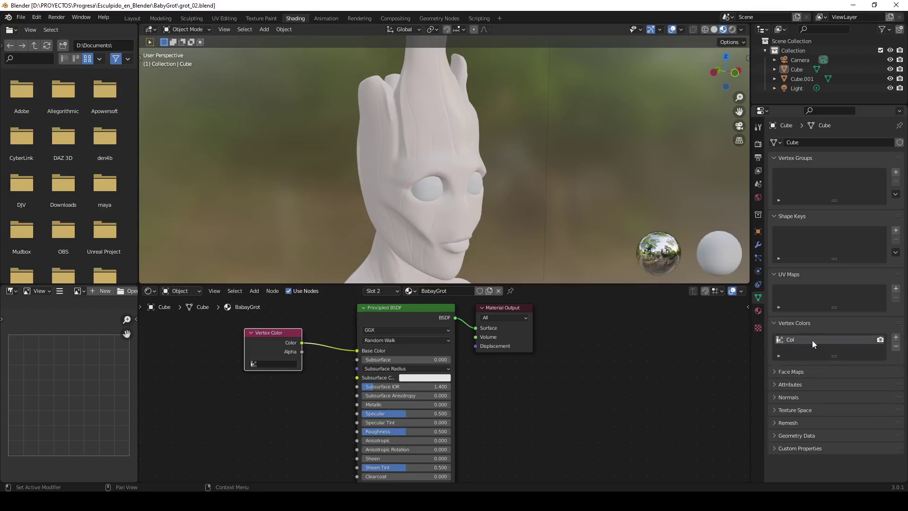
pyautogui.click(278, 365)
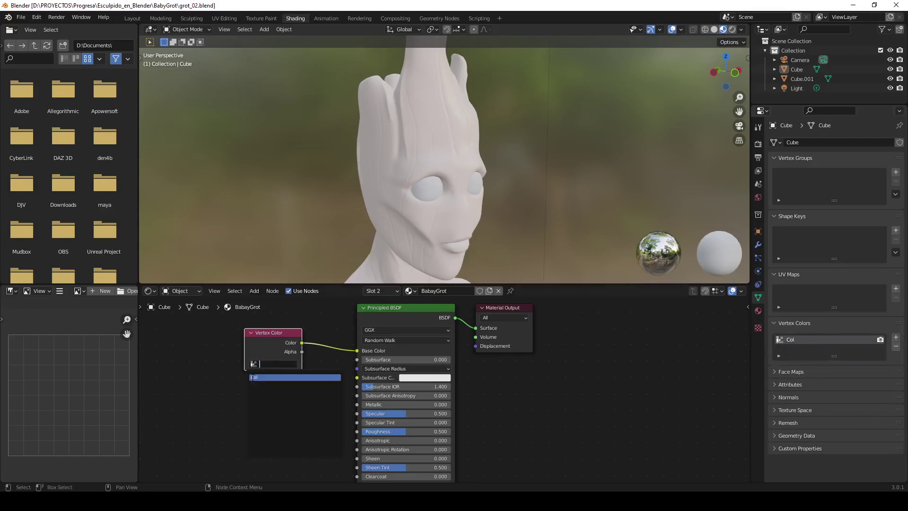
pyautogui.click(256, 378)
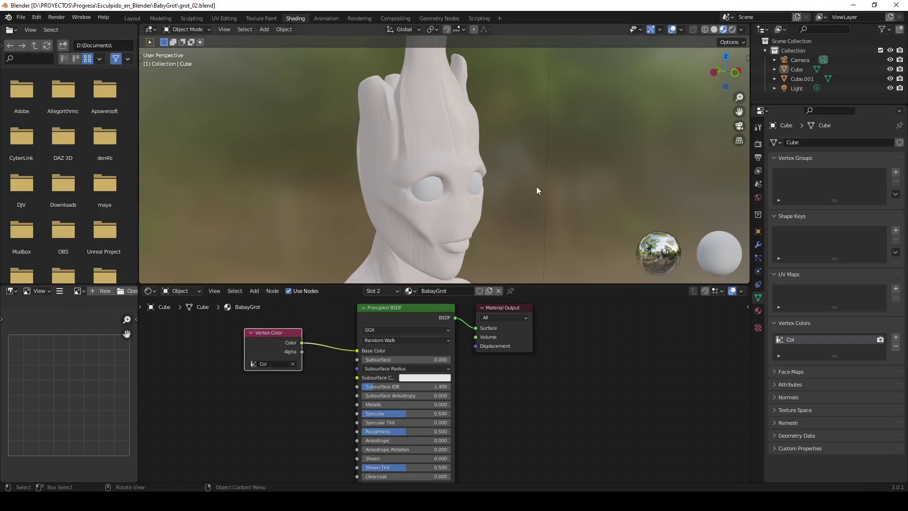
pyautogui.moveTo(537, 192)
pyautogui.mouseDown(button='middle')
pyautogui.moveTo(530, 240)
pyautogui.moveTo(520, 246)
pyautogui.mouseUp(button='middle')
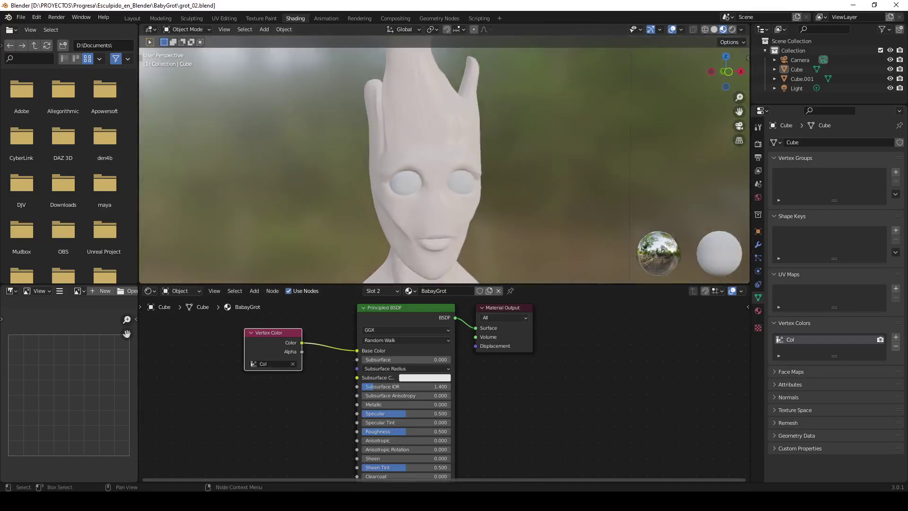
pyautogui.click(357, 478)
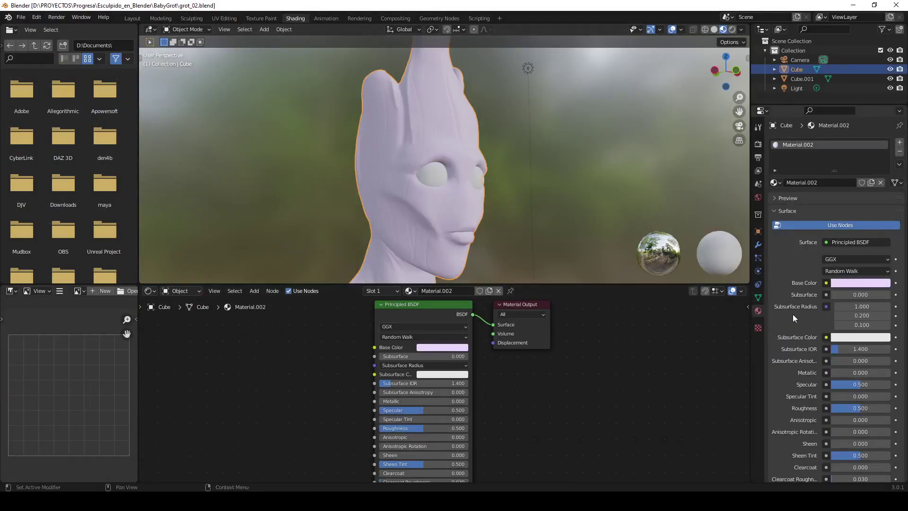
# Step: Replace Material.002 with a new light pink material named babyGrot
pyautogui.click(900, 151)
pyautogui.click(815, 182)
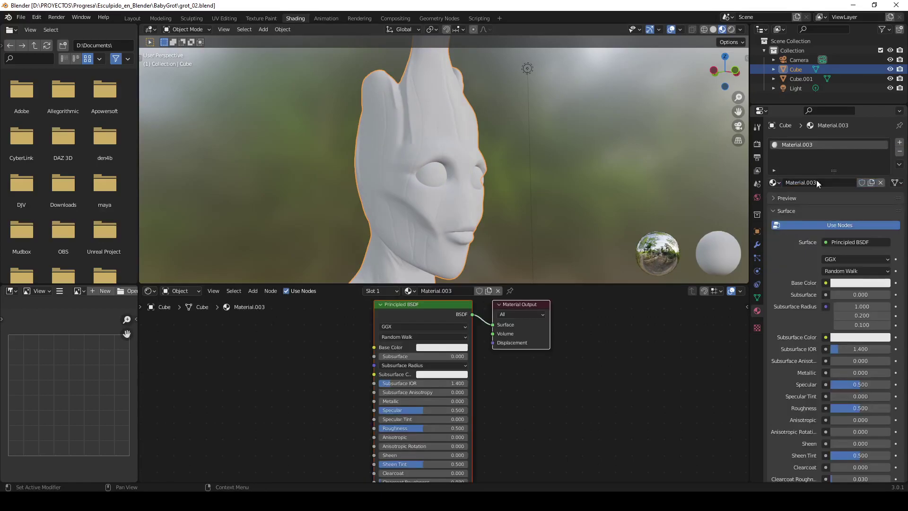
pyautogui.click(845, 283)
pyautogui.moveTo(841, 182); pyautogui.dragTo(848, 185)
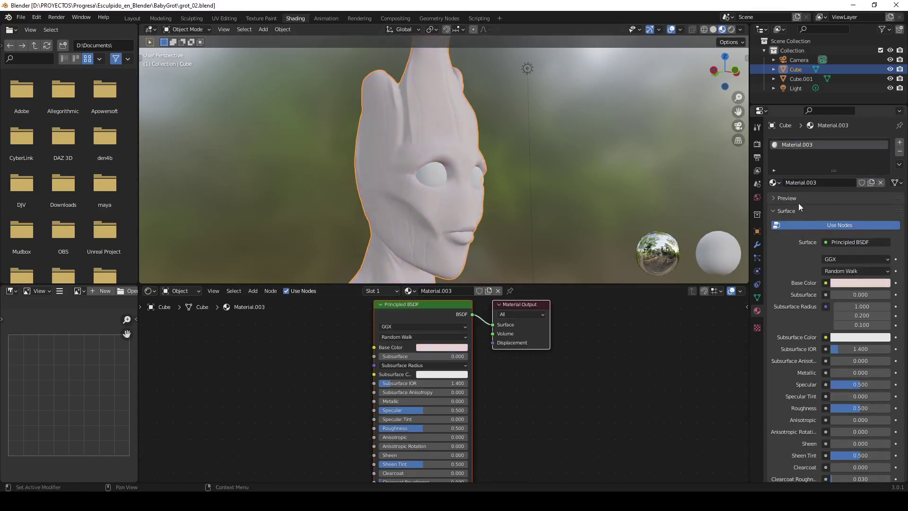
pyautogui.click(812, 184)
pyautogui.write('baby')
pyautogui.write('Gro')
pyautogui.write('t')
pyautogui.press('Return')
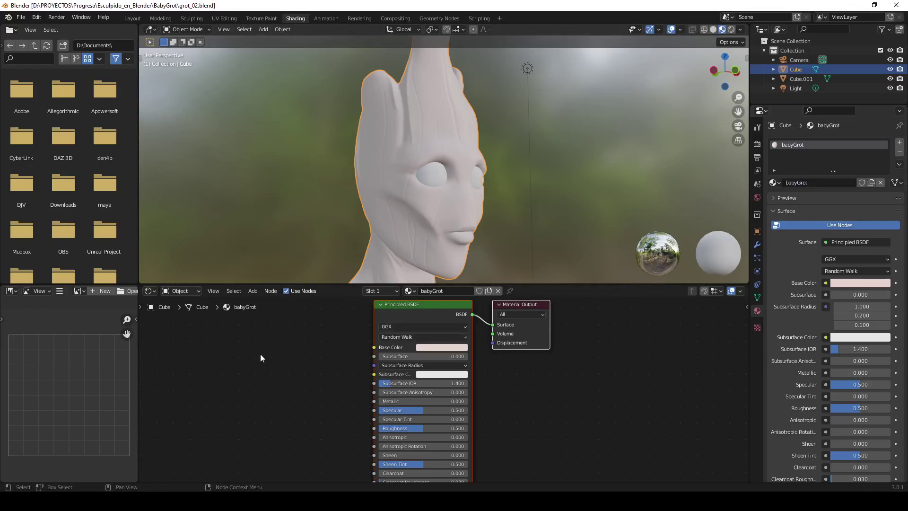
# Step: Add a Vertex Color node on the Col layer feeding babyGrot's Base Color
pyautogui.hotkey('shift', 'a')
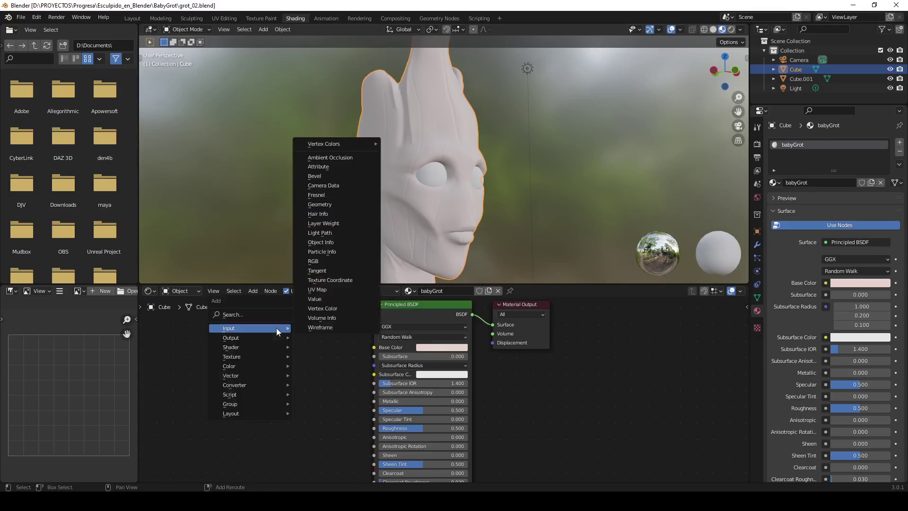
pyautogui.press('Escape')
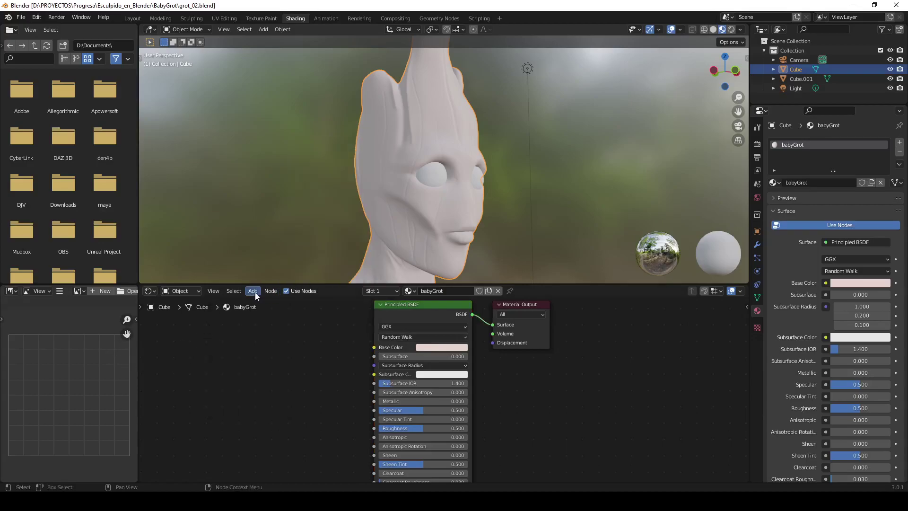
pyautogui.click(252, 291)
pyautogui.click(329, 295)
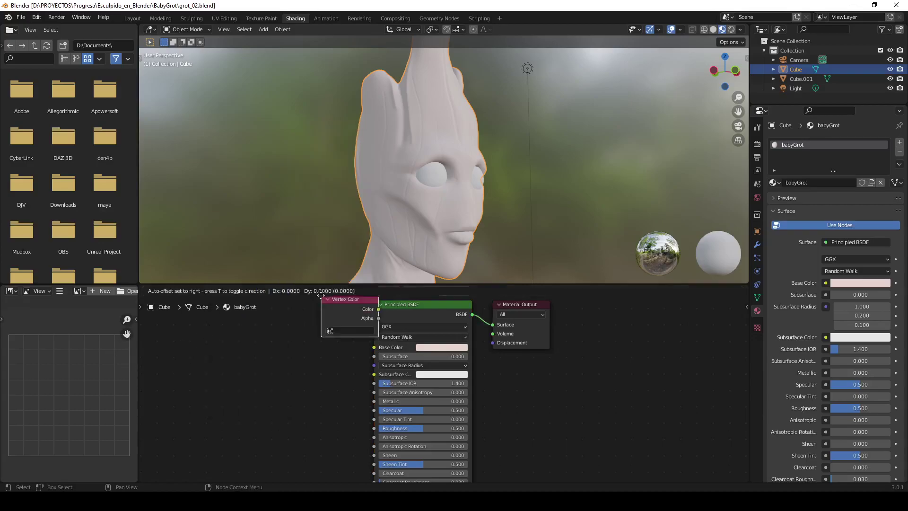
pyautogui.click(327, 354)
pyautogui.moveTo(326, 350); pyautogui.dragTo(373, 347)
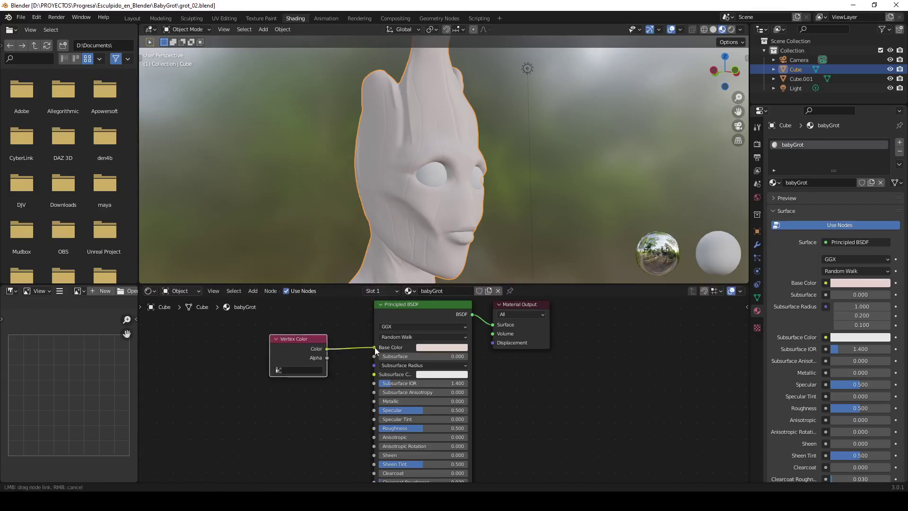
pyautogui.click(289, 372)
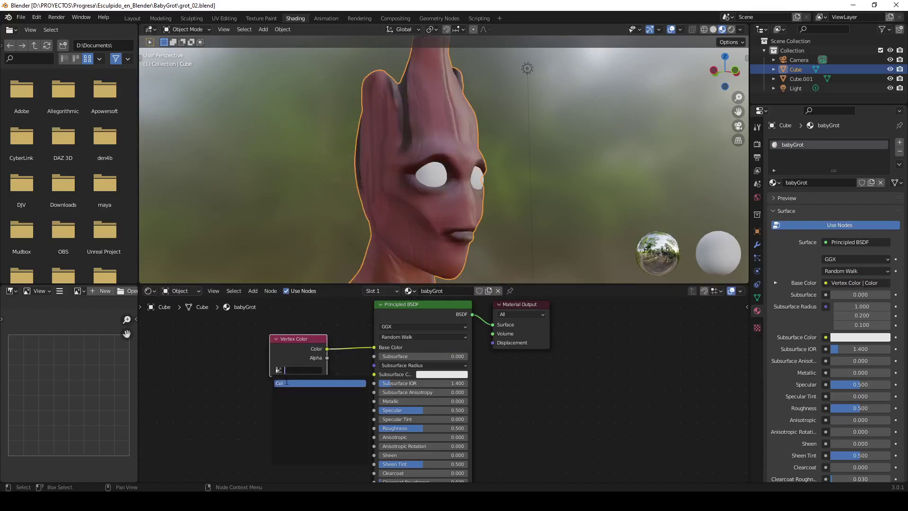
pyautogui.click(280, 384)
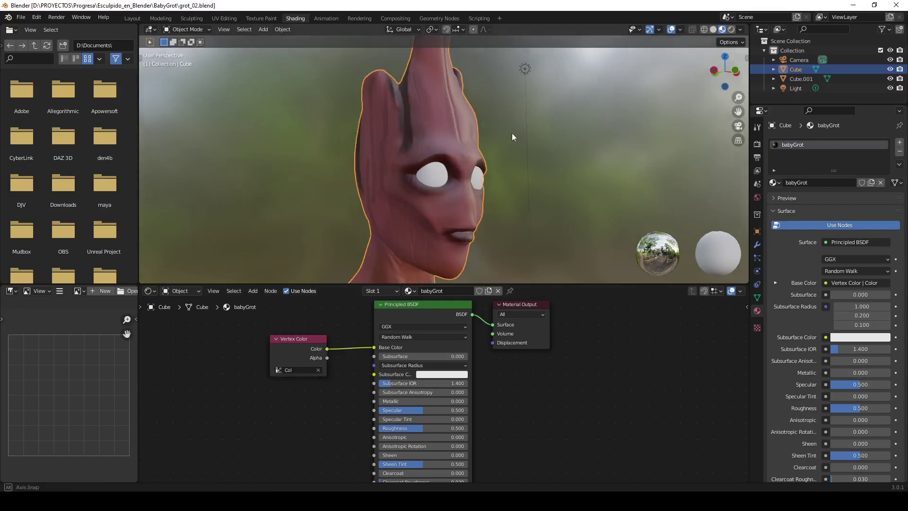
# Step: Set the shader's Specular to 1.000 and Roughness to 0.436
pyautogui.moveTo(511, 133)
pyautogui.mouseDown(button='middle')
pyautogui.moveTo(594, 134)
pyautogui.moveTo(476, 153)
pyautogui.mouseUp(button='middle')
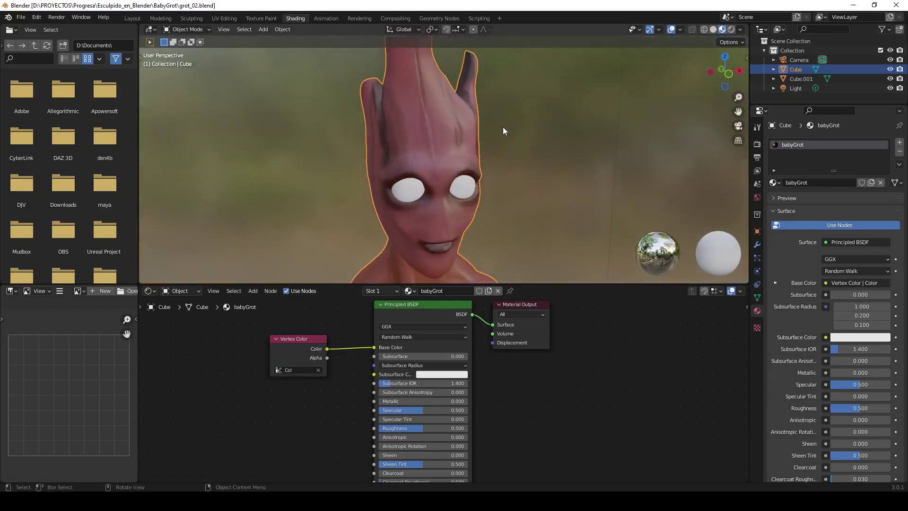
pyautogui.moveTo(503, 126); pyautogui.dragTo(536, 134, button='middle')
pyautogui.scroll(2, 594, 149)
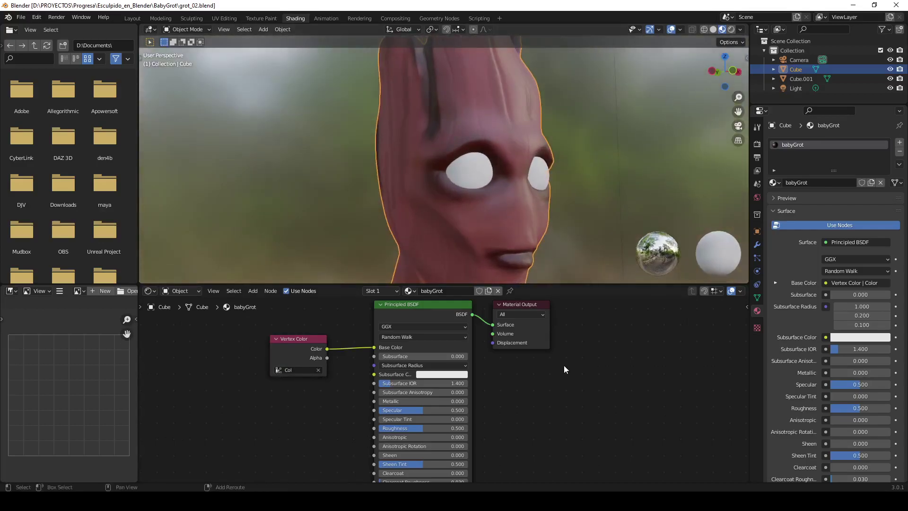
pyautogui.moveTo(564, 370); pyautogui.dragTo(559, 320, button='middle')
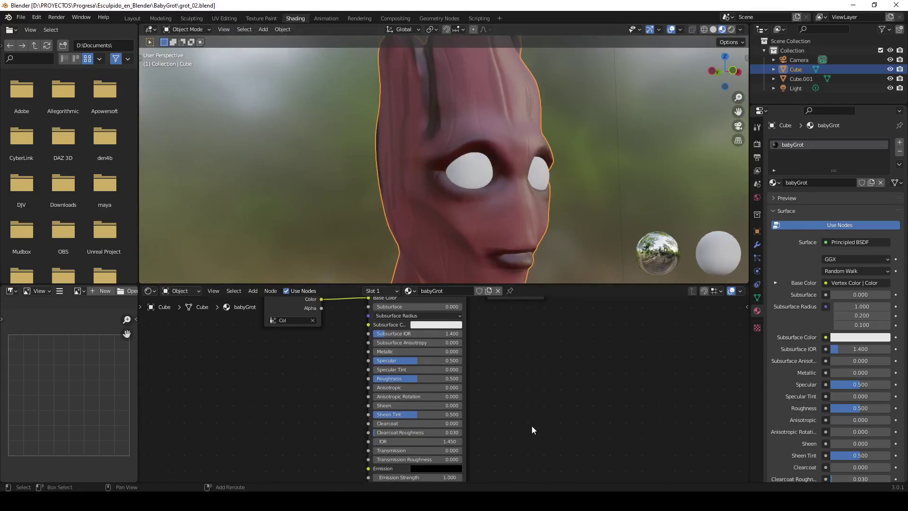
pyautogui.scroll(1, 490, 419)
pyautogui.moveTo(425, 391)
pyautogui.mouseDown()
pyautogui.moveTo(399, 390)
pyautogui.moveTo(463, 371)
pyautogui.mouseUp()
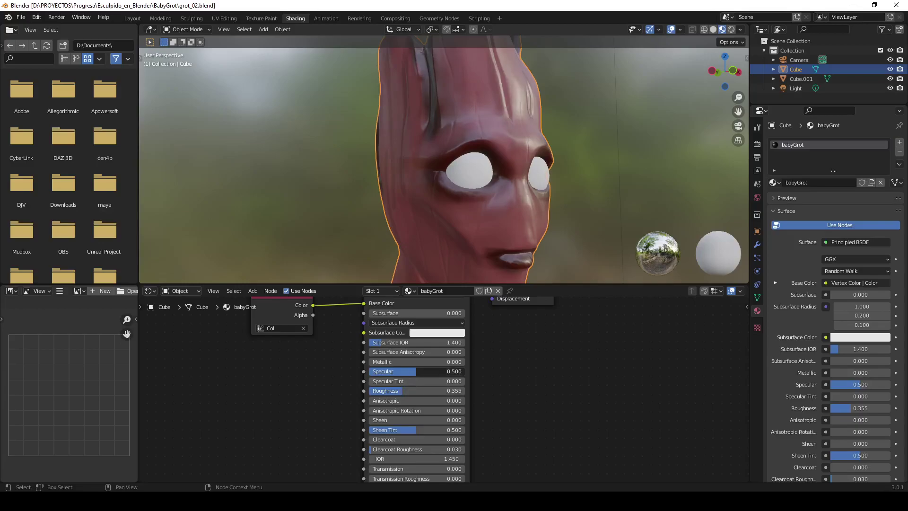
pyautogui.moveTo(402, 391); pyautogui.dragTo(409, 391)
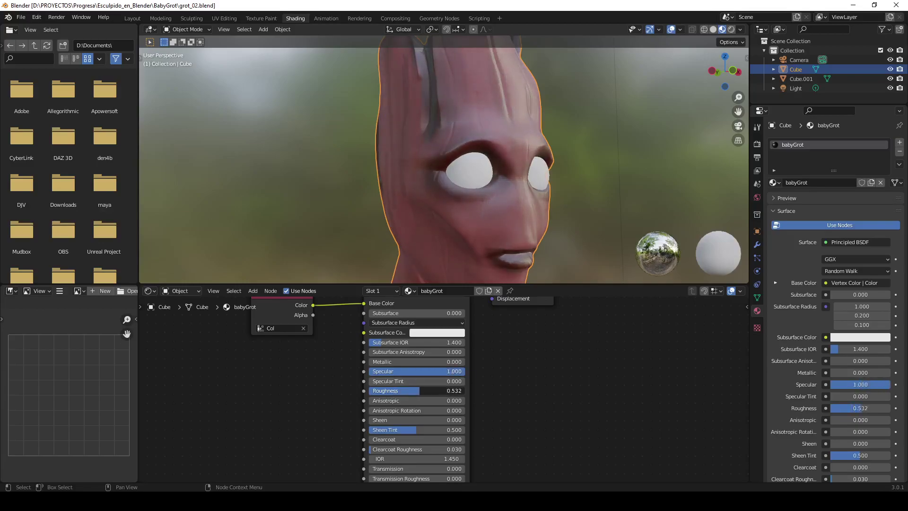
pyautogui.moveTo(547, 385); pyautogui.dragTo(579, 378, button='middle')
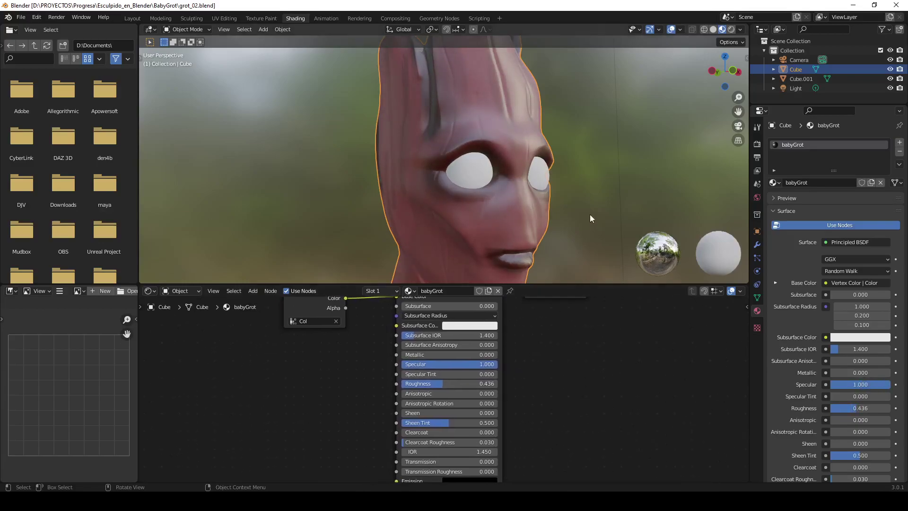
pyautogui.moveTo(589, 214)
pyautogui.mouseDown(button='middle')
pyautogui.moveTo(711, 197)
pyautogui.moveTo(548, 219)
pyautogui.moveTo(565, 227)
pyautogui.mouseUp(button='middle')
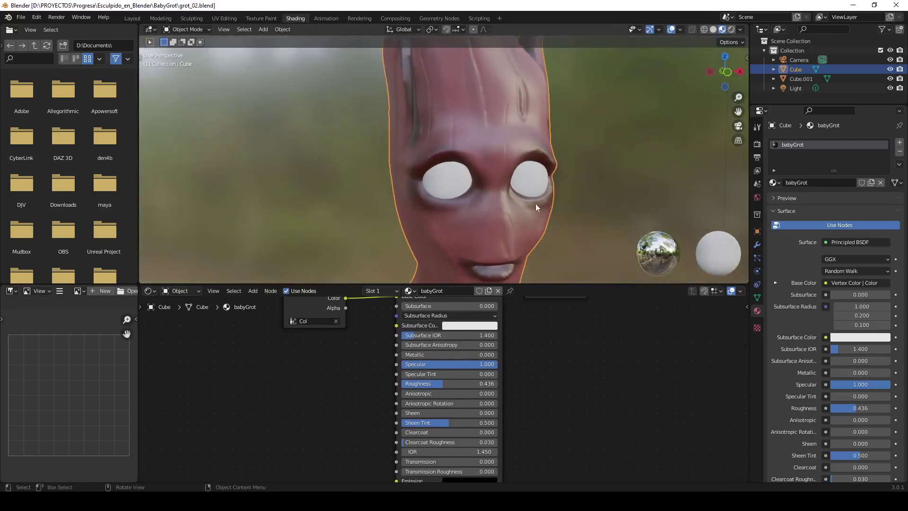
# Step: Select the eyeballs and give them a new default material named Ojos
pyautogui.click(447, 175)
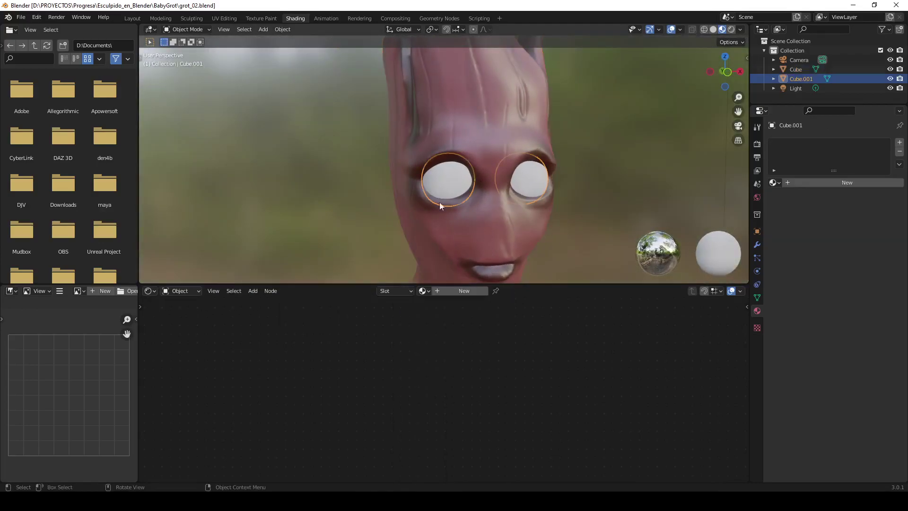
pyautogui.click(441, 288)
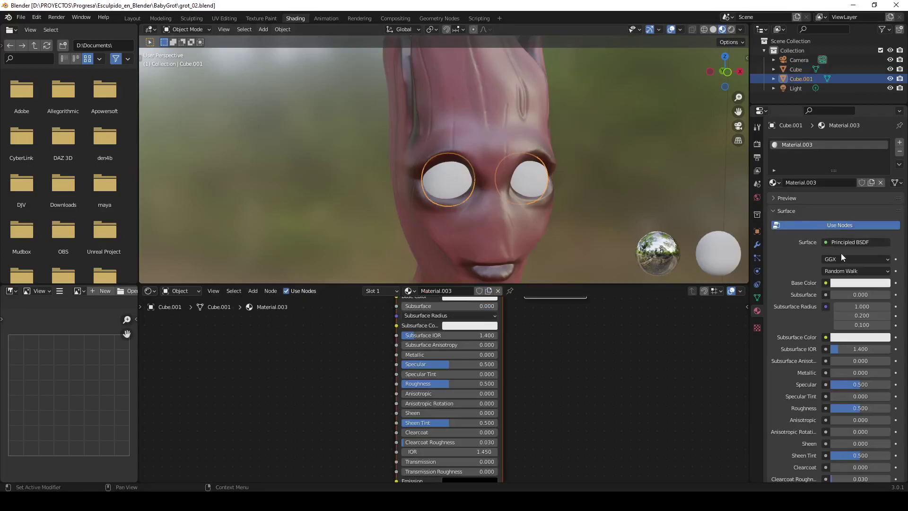
pyautogui.click(853, 242)
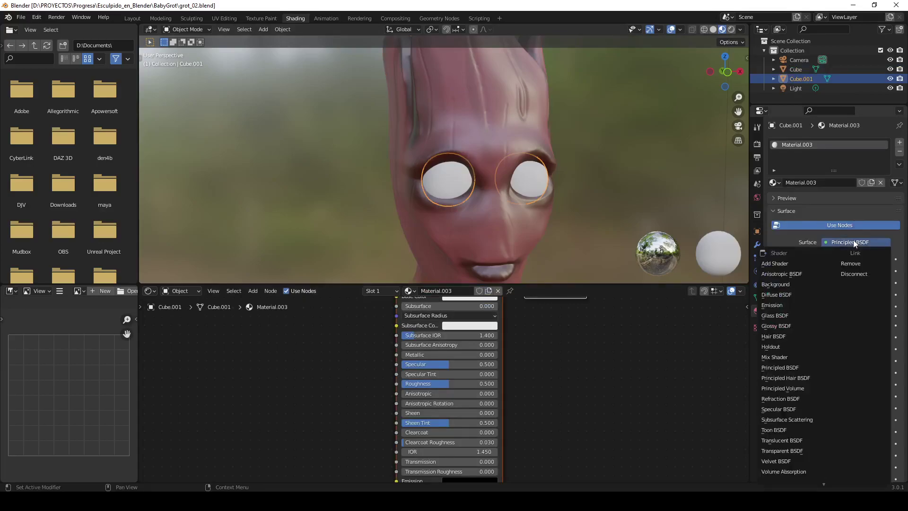
pyautogui.click(813, 211)
pyautogui.click(803, 186)
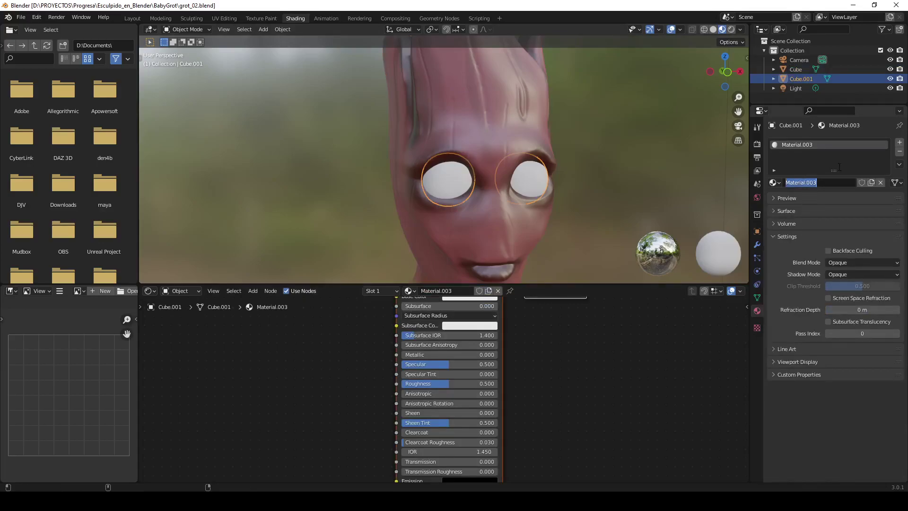
pyautogui.write('Ojos')
pyautogui.press('Return')
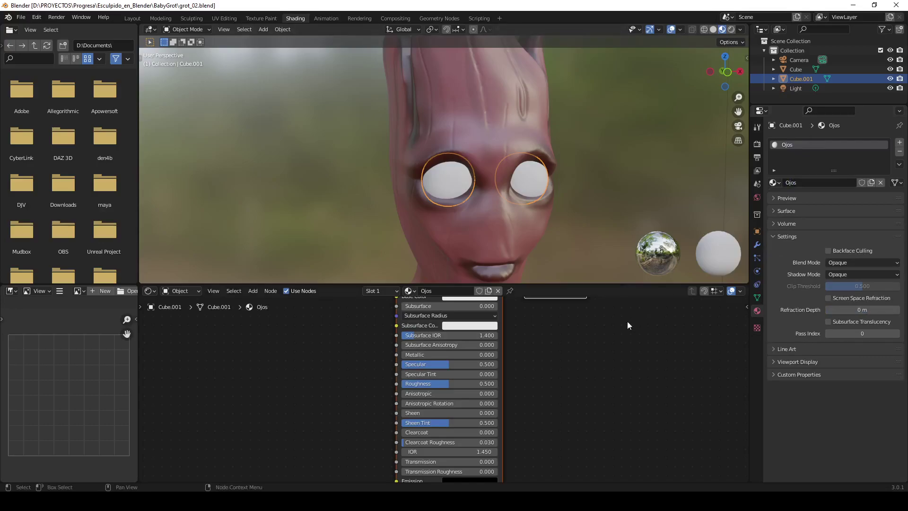
pyautogui.press('Home')
pyautogui.click(312, 389)
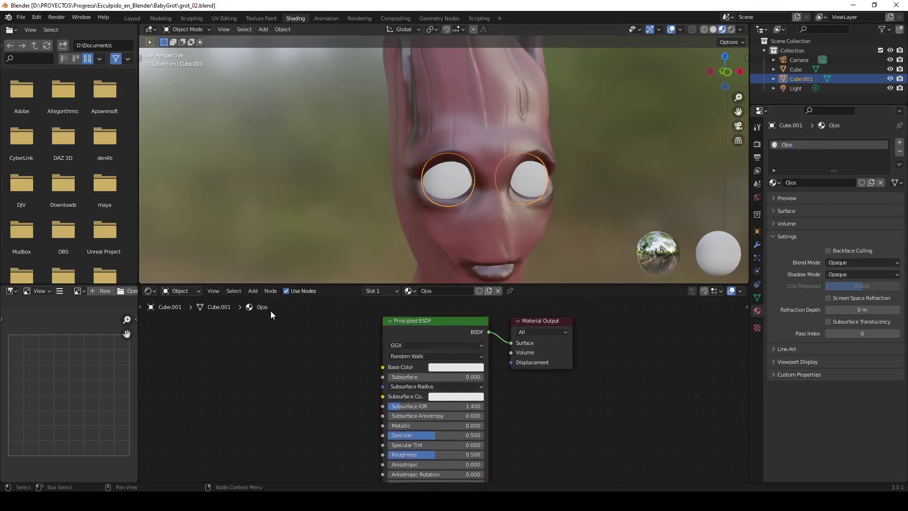
pyautogui.click(252, 294)
pyautogui.moveTo(271, 314)
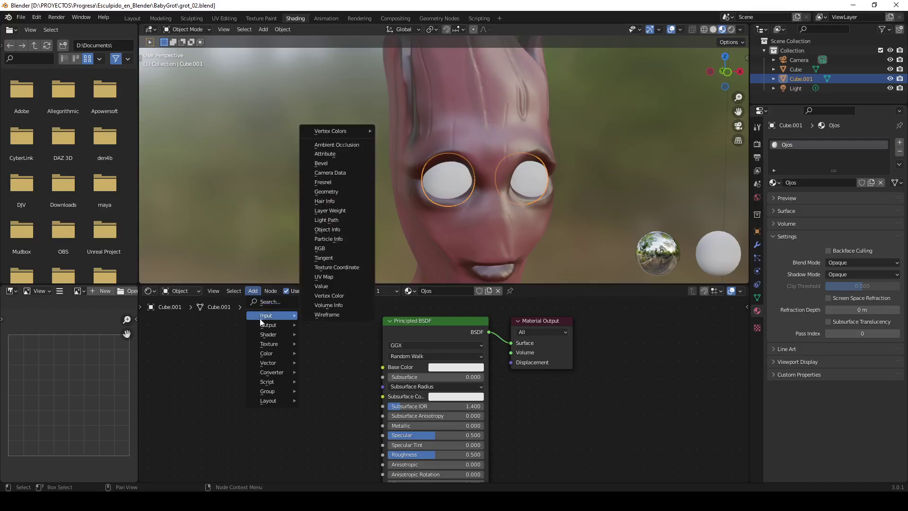
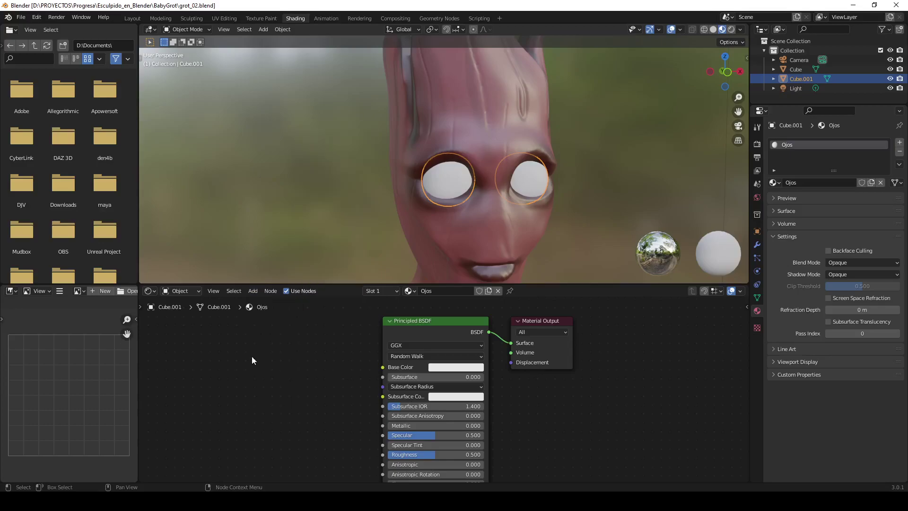
# Step: Feed a Col-layer Vertex Color node into Ojos Base Color and lower Roughness to 0.136
pyautogui.click(253, 291)
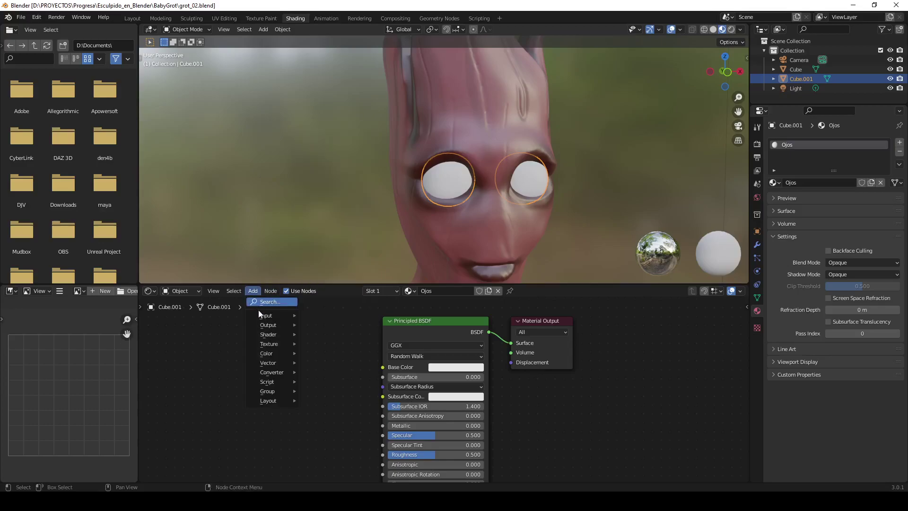
pyautogui.click(329, 295)
pyautogui.click(292, 344)
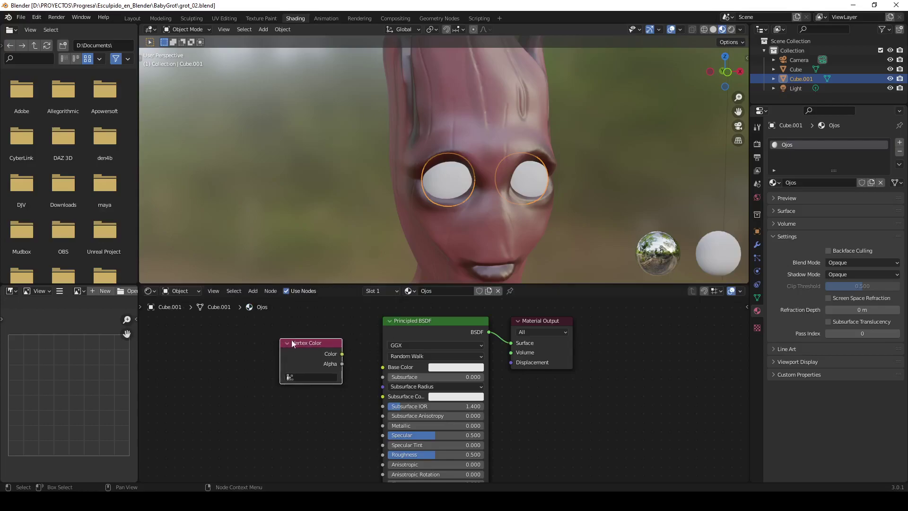
pyautogui.moveTo(342, 354); pyautogui.dragTo(383, 367)
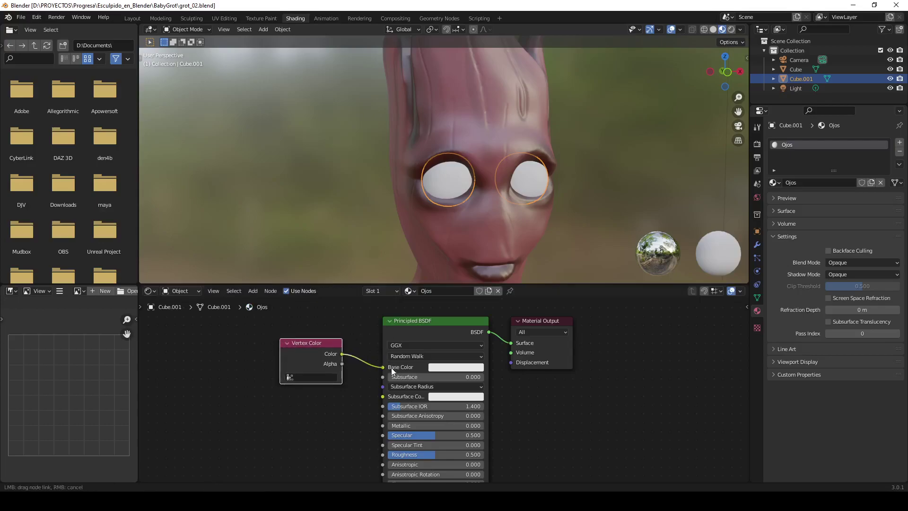
pyautogui.click(311, 382)
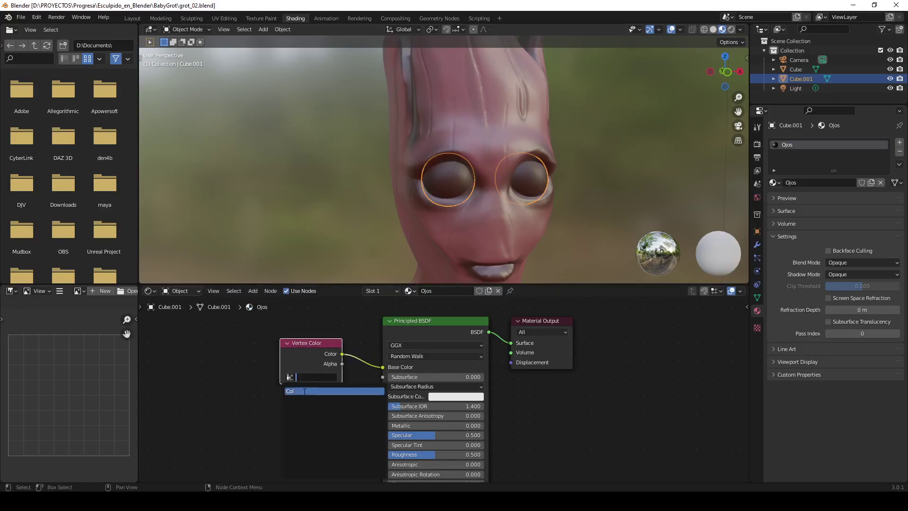
pyautogui.click(308, 391)
pyautogui.moveTo(293, 420); pyautogui.dragTo(330, 400, button='middle')
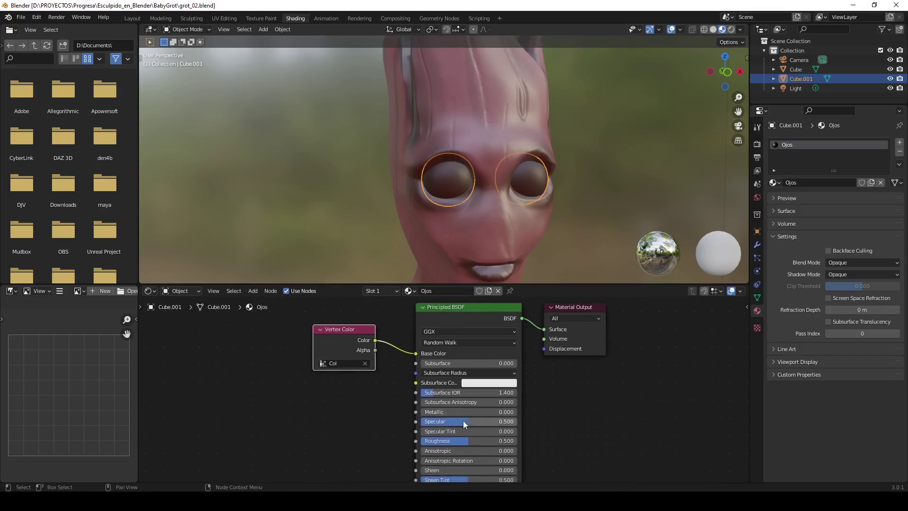
pyautogui.moveTo(468, 441); pyautogui.dragTo(434, 440)
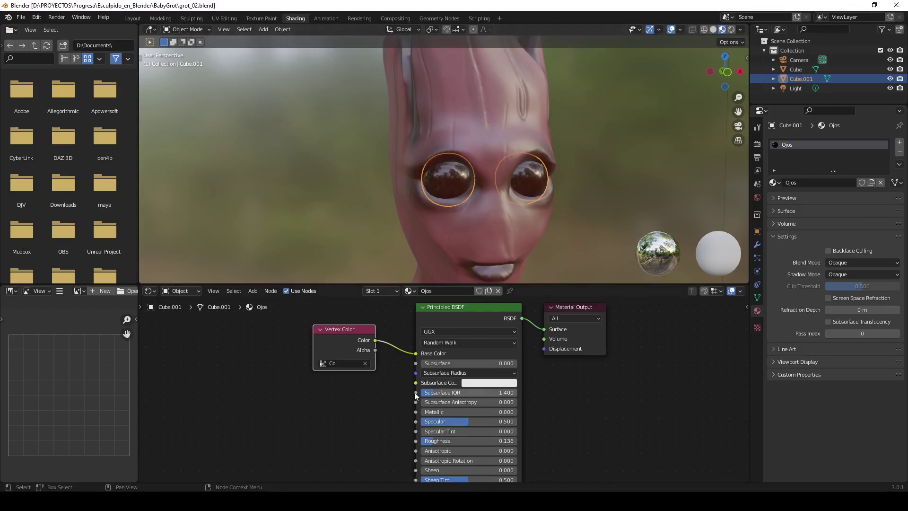
pyautogui.click(173, 31)
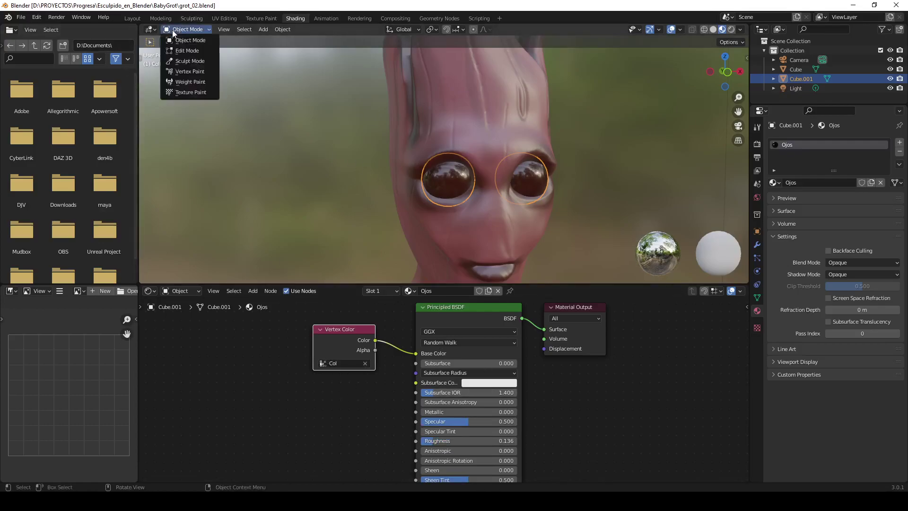
# Step: Switch the eyes to Vertex Paint mode and paint both eyes black at full strength
pyautogui.click(186, 71)
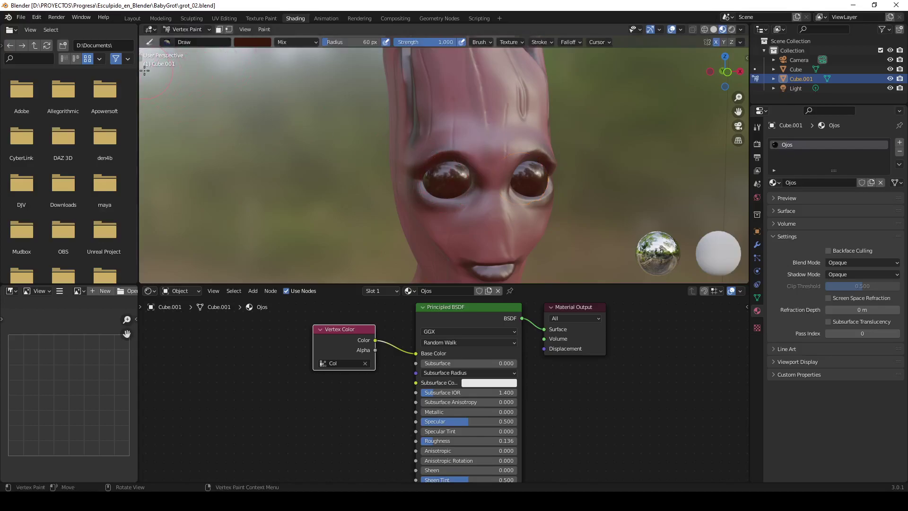
pyautogui.moveTo(142, 59); pyautogui.dragTo(161, 59)
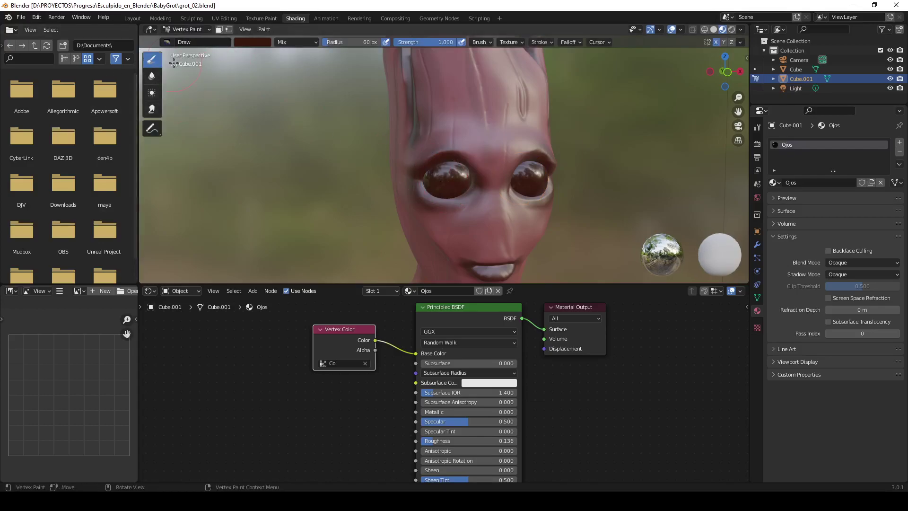
pyautogui.click(239, 47)
pyautogui.moveTo(276, 90)
pyautogui.mouseDown()
pyautogui.moveTo(270, 121)
pyautogui.moveTo(314, 124)
pyautogui.mouseUp()
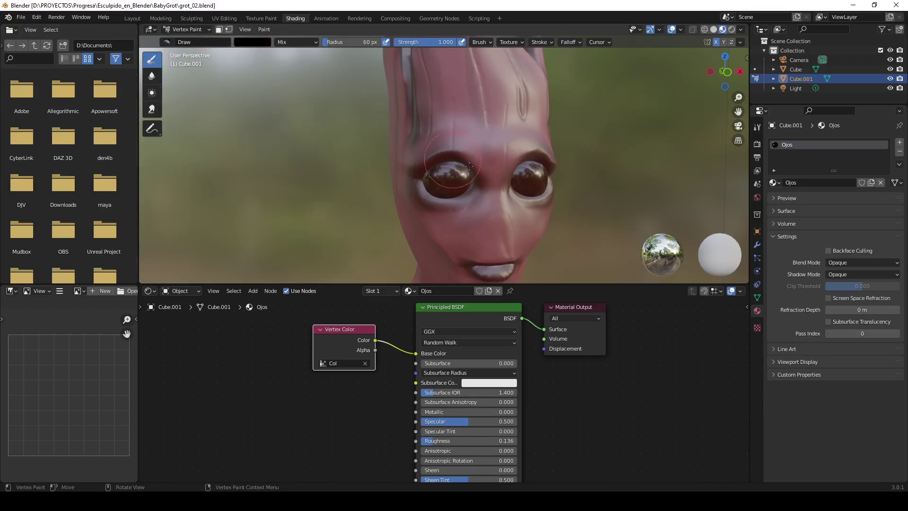
pyautogui.hotkey('shift', 'f')
pyautogui.moveTo(435, 180); pyautogui.dragTo(543, 177)
pyautogui.moveTo(555, 164)
pyautogui.mouseDown(button='middle')
pyautogui.moveTo(426, 170)
pyautogui.moveTo(453, 199)
pyautogui.moveTo(426, 201)
pyautogui.mouseUp(button='middle')
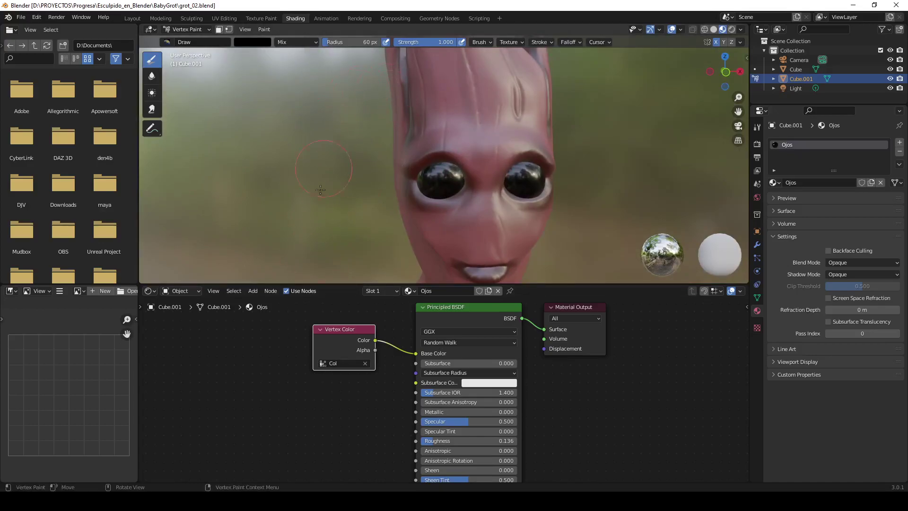
# Step: Pick a reddish brush colour and a 37 px radius, undoing a test stroke
pyautogui.click(247, 44)
pyautogui.moveTo(316, 89)
pyautogui.mouseDown()
pyautogui.moveTo(277, 110)
pyautogui.moveTo(315, 76)
pyautogui.mouseUp()
pyautogui.click(293, 108)
pyautogui.press('f')
pyautogui.click(437, 169)
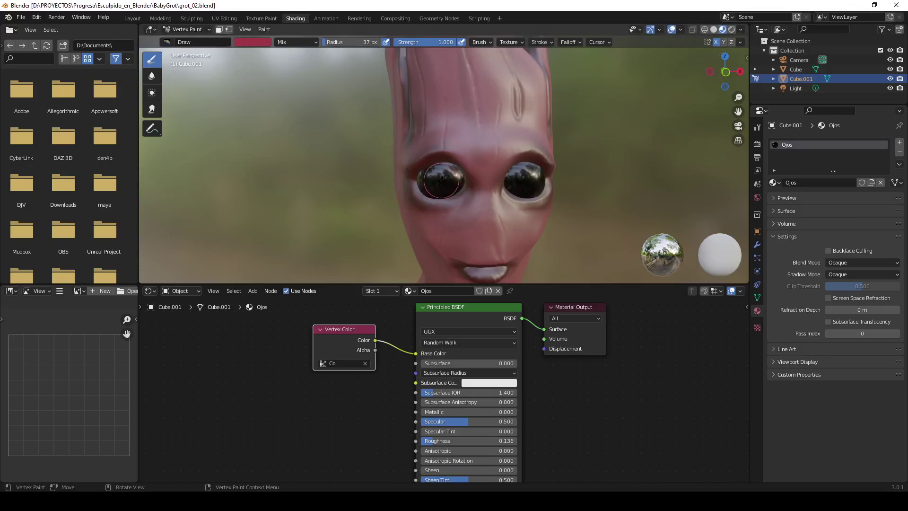
pyautogui.moveTo(452, 164); pyautogui.dragTo(439, 182)
pyautogui.hotkey('ctrl', 'z')
# Step: Tint both eyes red-pink at 0.297 brush strength
pyautogui.hotkey('shift', 'f')
pyautogui.click(374, 137)
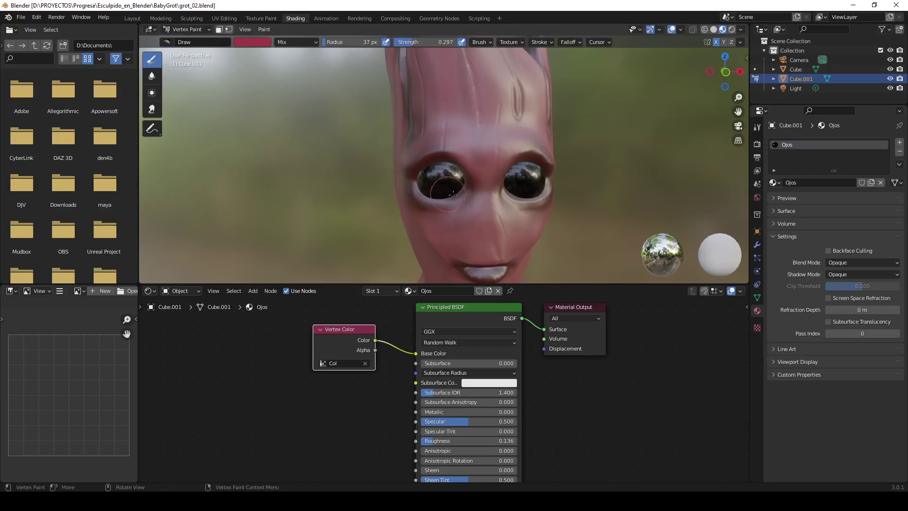
pyautogui.moveTo(452, 193); pyautogui.dragTo(437, 177)
pyautogui.moveTo(519, 184); pyautogui.dragTo(511, 175, button='middle')
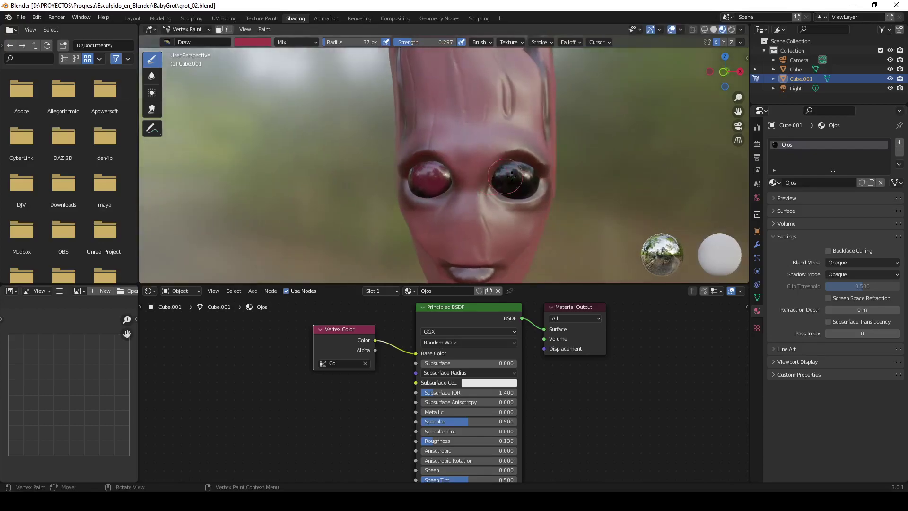
pyautogui.moveTo(511, 175); pyautogui.dragTo(516, 179)
pyautogui.moveTo(516, 178); pyautogui.dragTo(596, 189, button='middle')
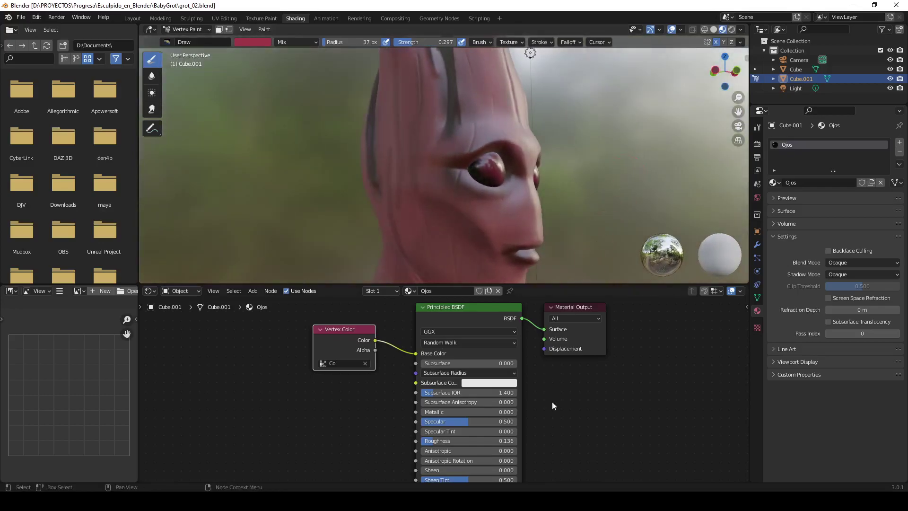
pyautogui.moveTo(553, 406); pyautogui.dragTo(560, 324, button='middle')
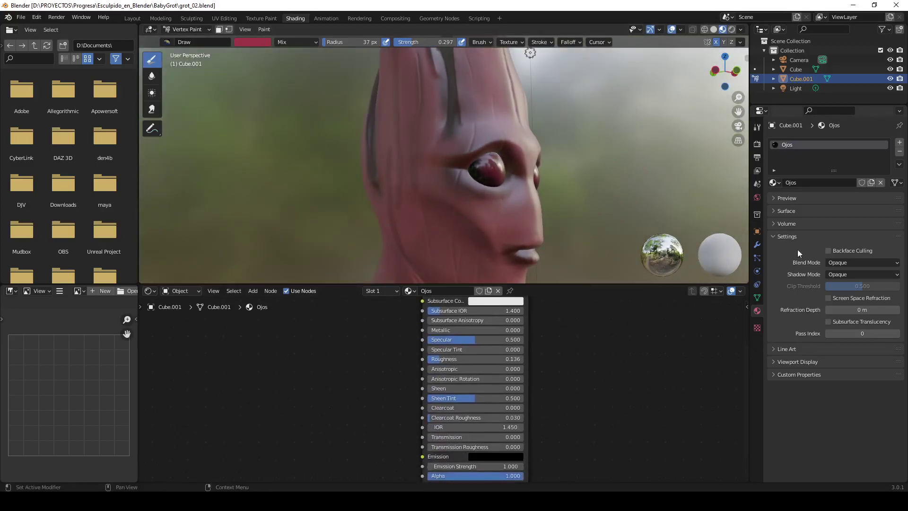
# Step: Rename the eyes' Col vertex colour layer to ojos
pyautogui.click(757, 297)
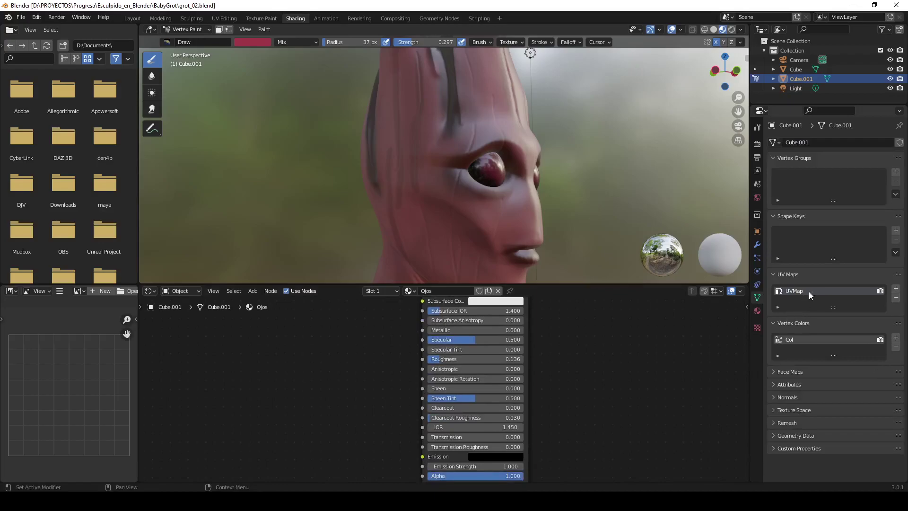
pyautogui.rightClick(794, 341)
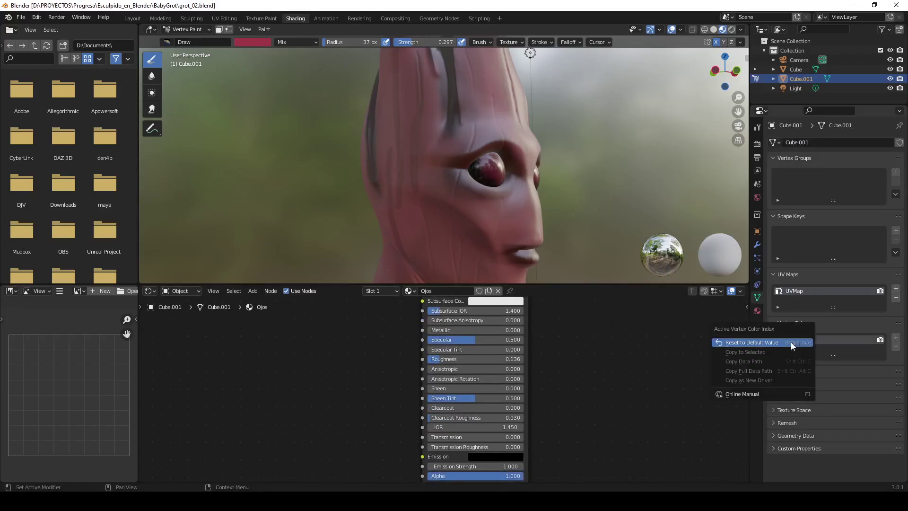
pyautogui.doubleClick(802, 339)
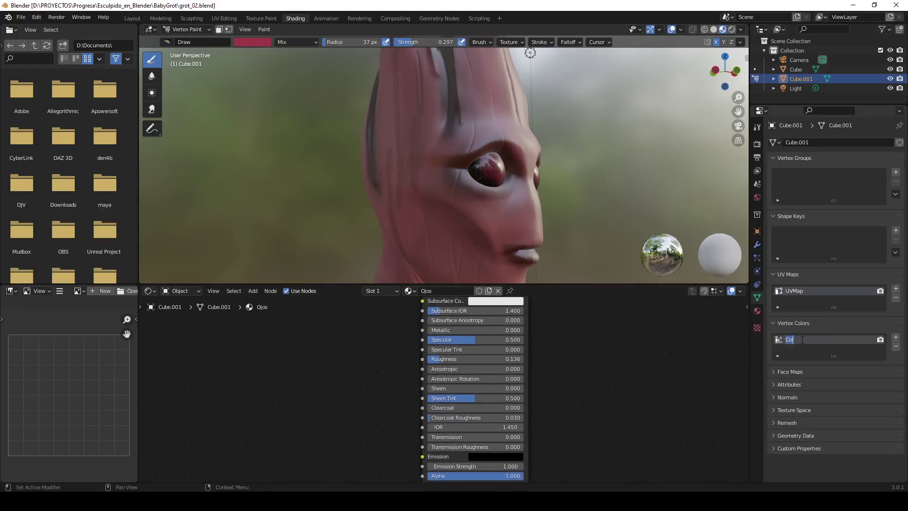
pyautogui.write('ojos')
pyautogui.press('Return')
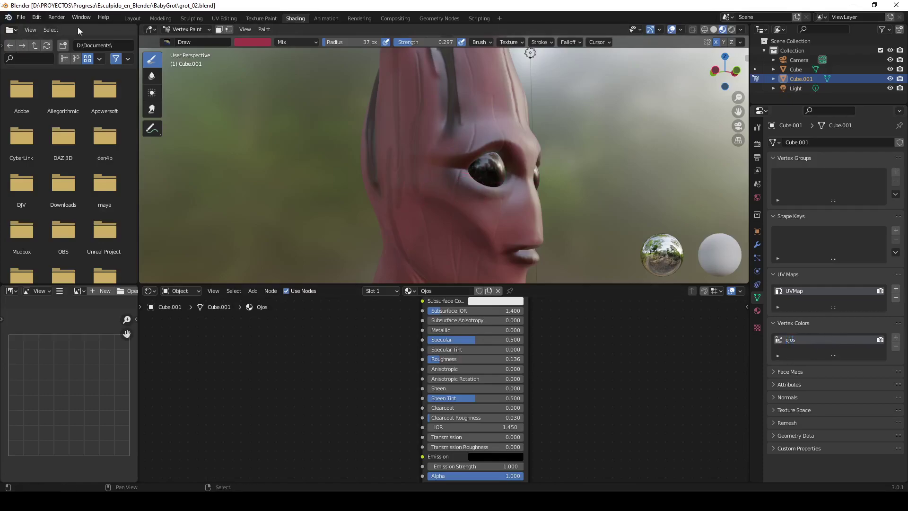
# Step: Rename object Cube to cabeza and Cube.001 to ojos in the Outliner
pyautogui.click(794, 70)
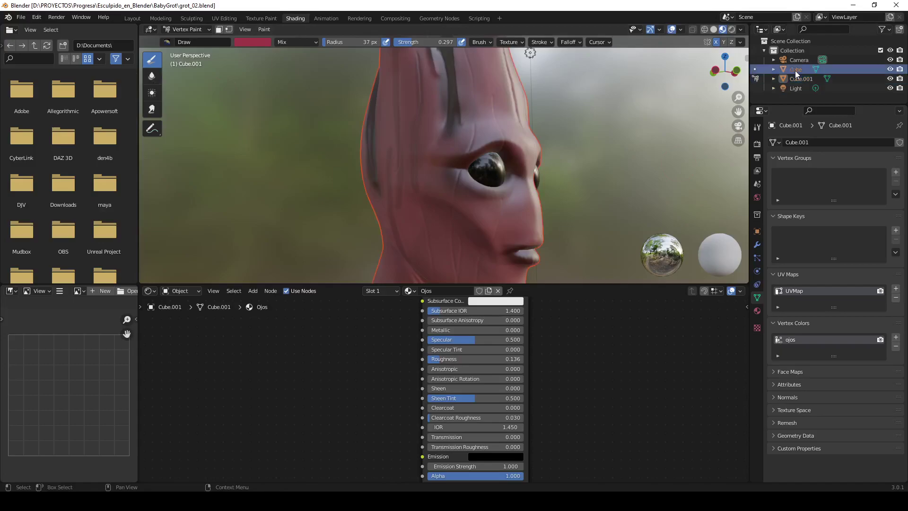
pyautogui.rightClick(794, 70)
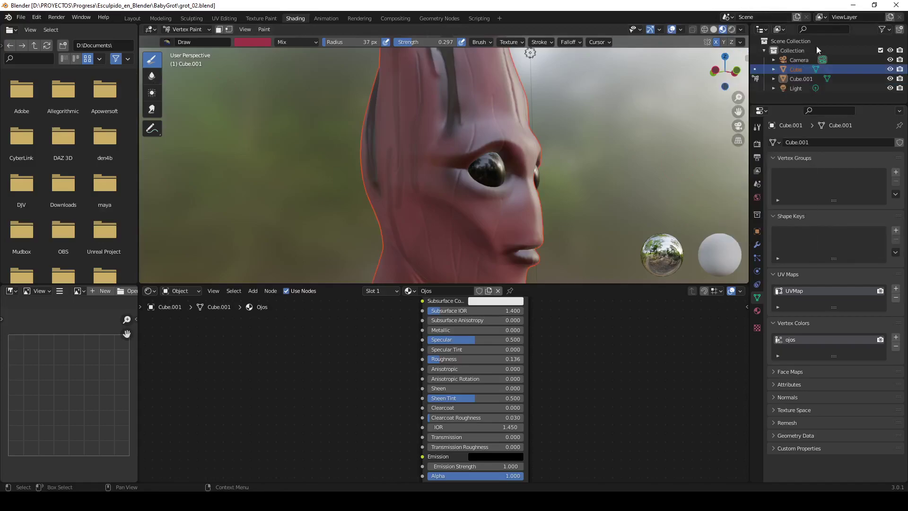
pyautogui.doubleClick(793, 70)
pyautogui.write('cabez')
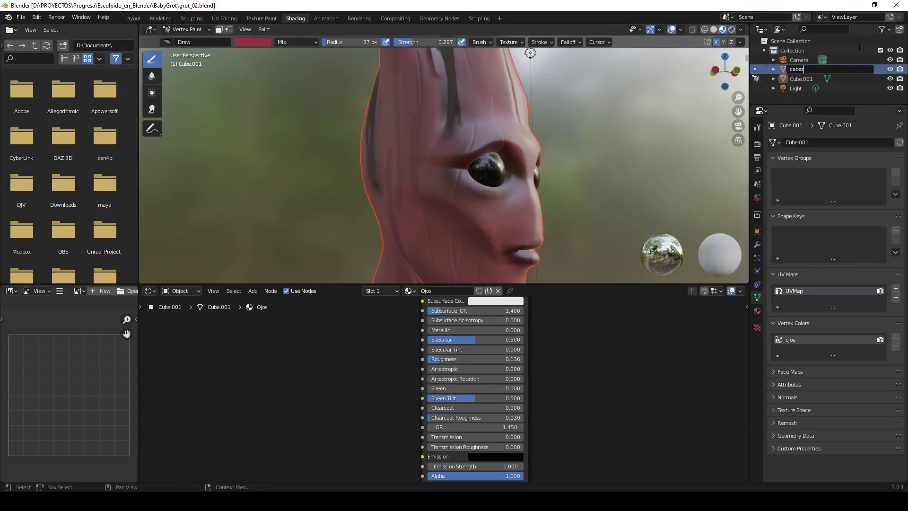
pyautogui.write('a')
pyautogui.press('Return')
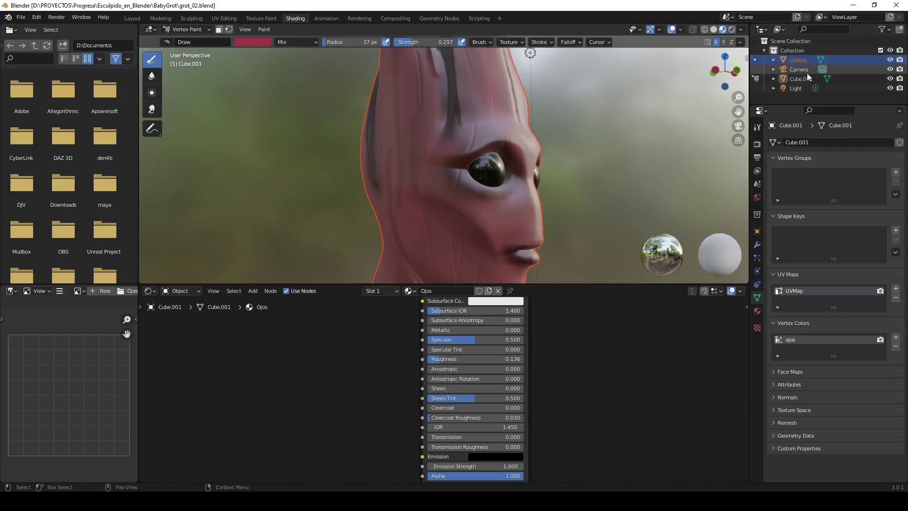
pyautogui.doubleClick(802, 78)
pyautogui.write('ojos')
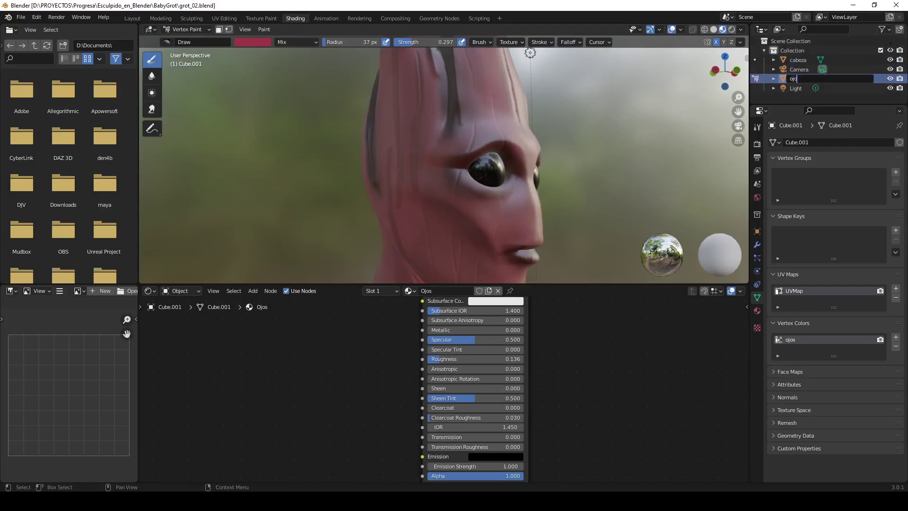
pyautogui.press('Return')
# Step: Name the head's vertex colour layer cabeza and confirm the eyes' layer as ojos
pyautogui.click(814, 60)
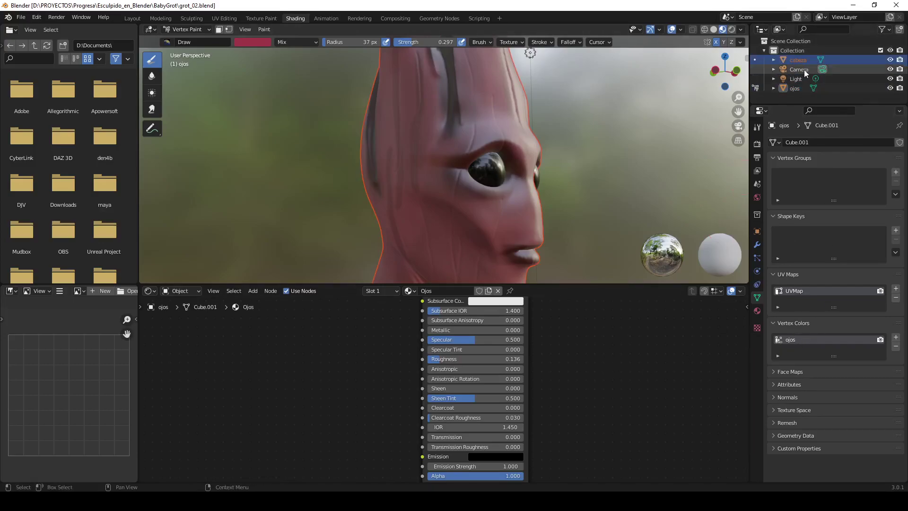
pyautogui.doubleClick(796, 339)
pyautogui.write('cabeza')
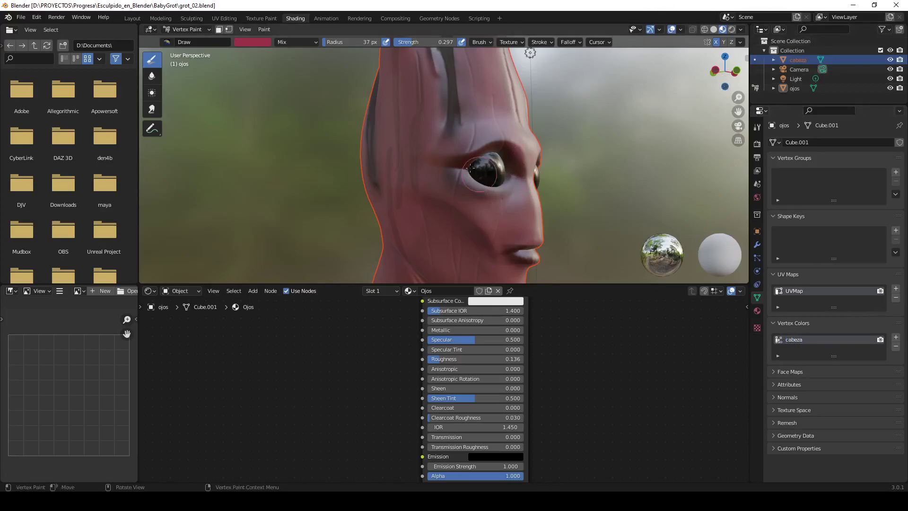
pyautogui.click(798, 87)
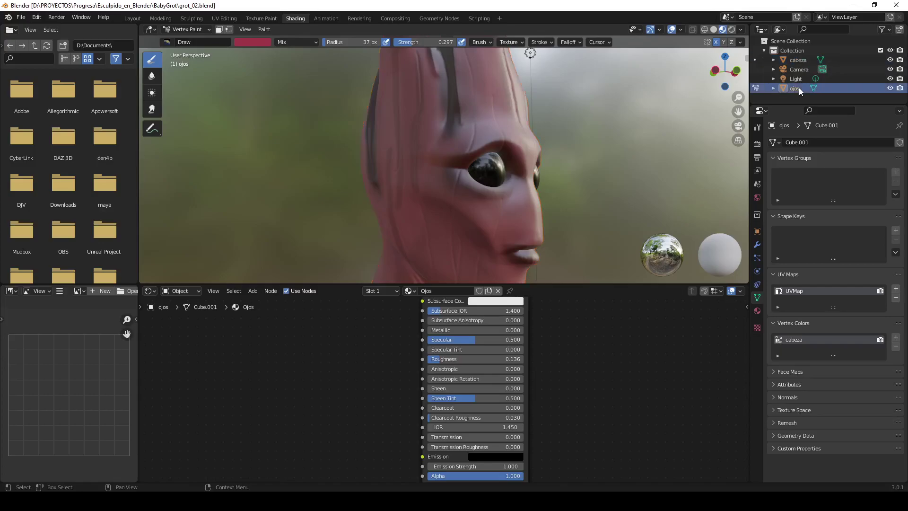
pyautogui.rightClick(795, 334)
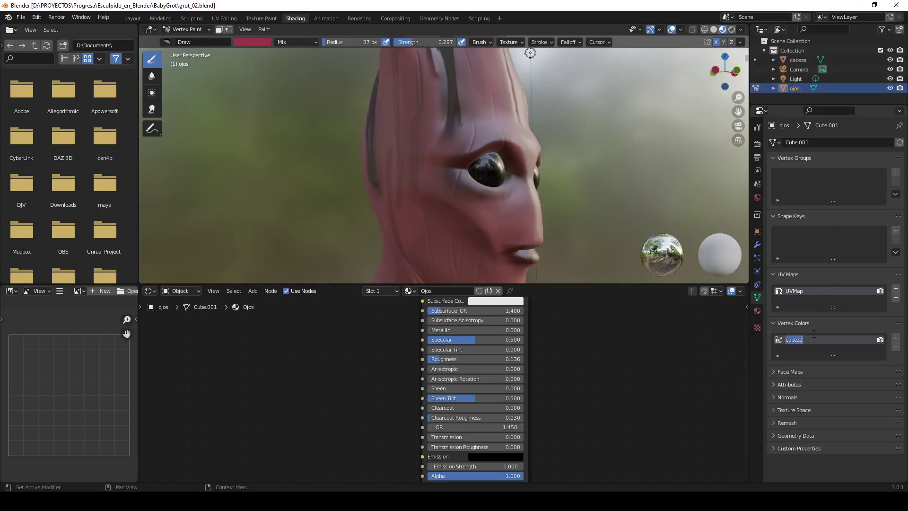
pyautogui.write('ojos')
pyautogui.press('Return')
pyautogui.click(797, 58)
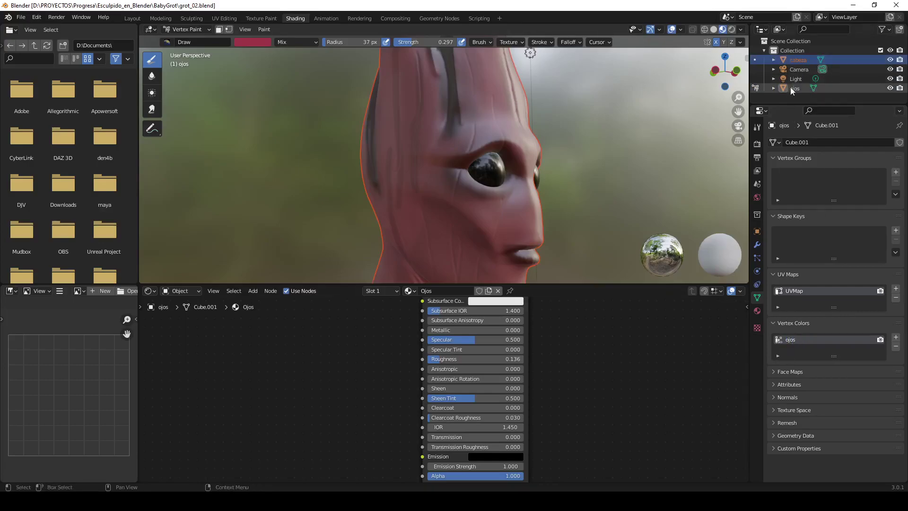
# Step: Add a second vertex colour layer to the eyes named iris
pyautogui.click(794, 88)
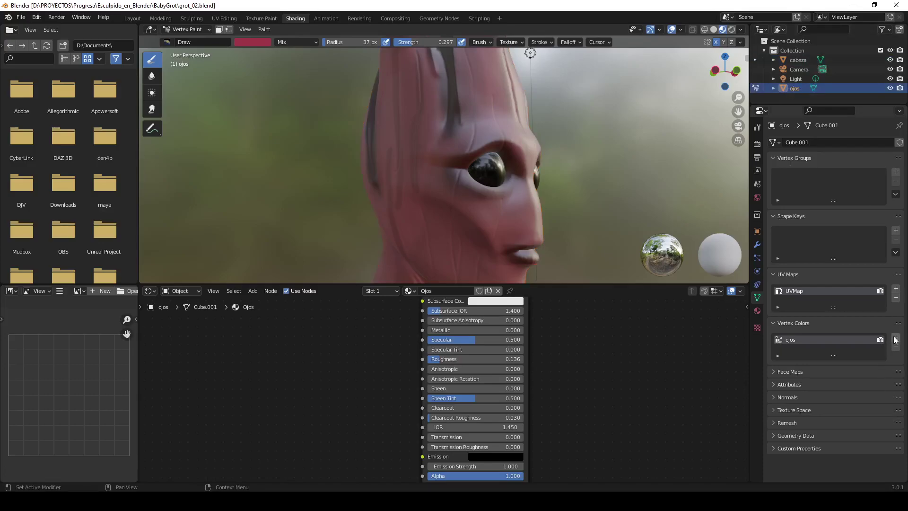
pyautogui.click(895, 338)
pyautogui.rightClick(789, 347)
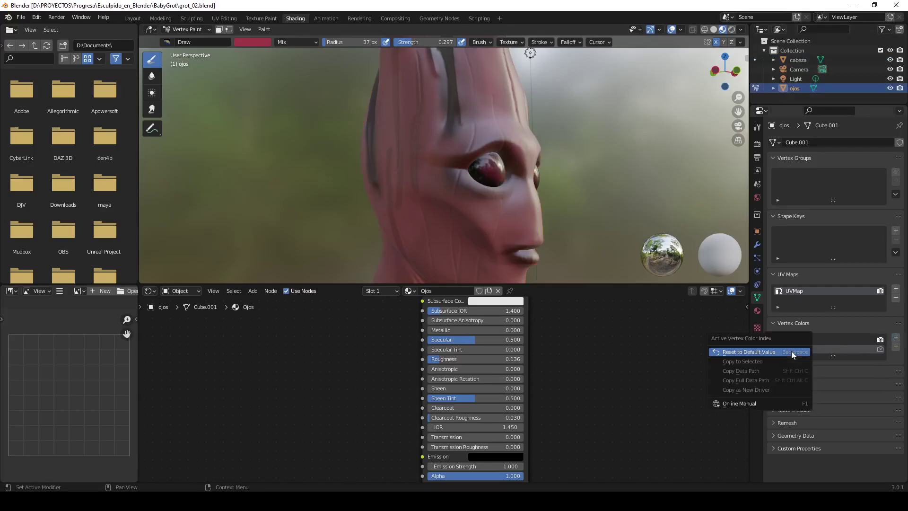
pyautogui.click(757, 371)
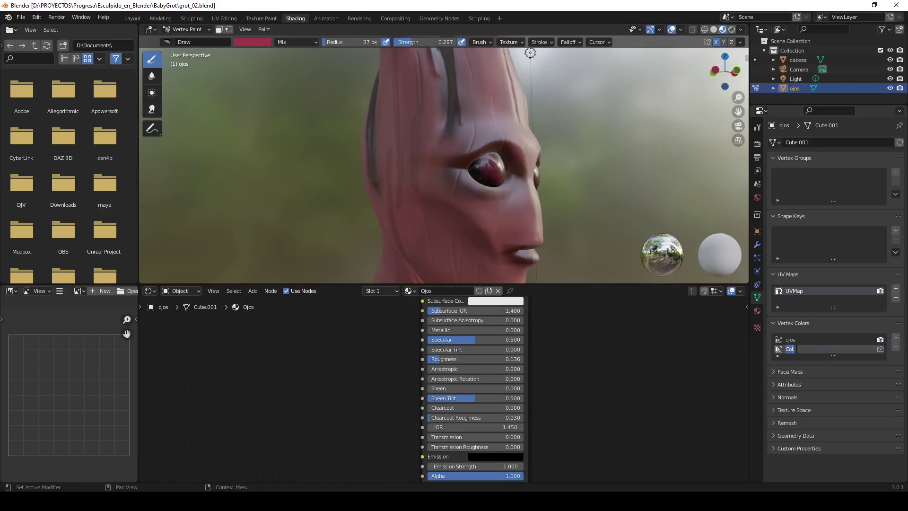
pyautogui.write('iris')
pyautogui.press('Return')
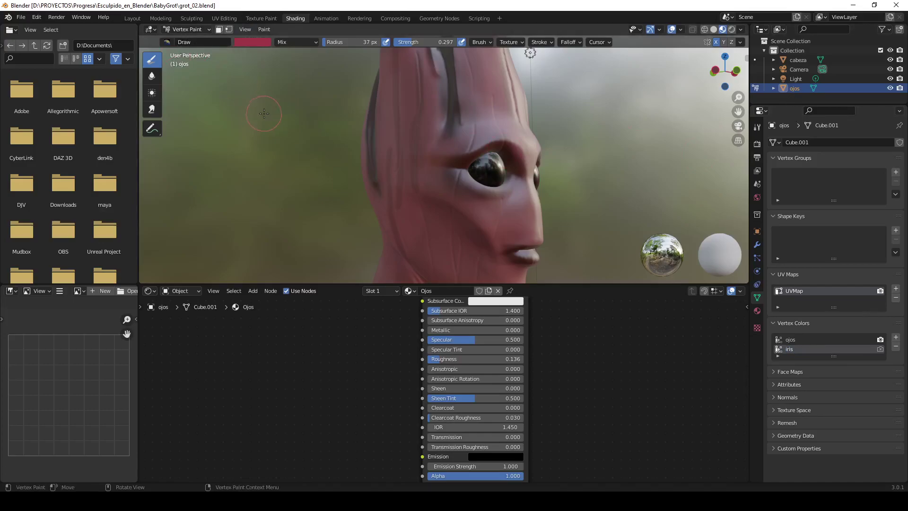
pyautogui.moveTo(312, 116); pyautogui.dragTo(222, 112, button='middle')
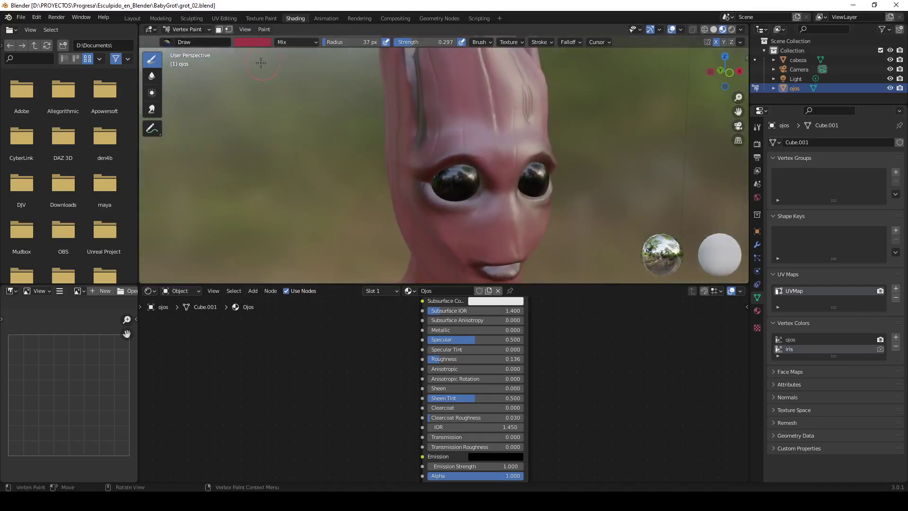
# Step: Add a Vertex Color node reading iris and link it to the eye material's Emission
pyautogui.click(254, 46)
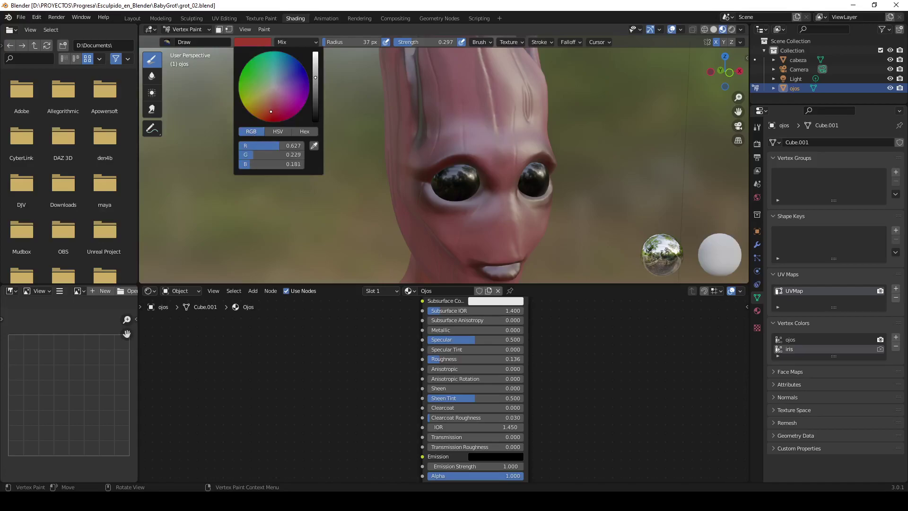
pyautogui.moveTo(286, 389); pyautogui.dragTo(288, 384, button='middle')
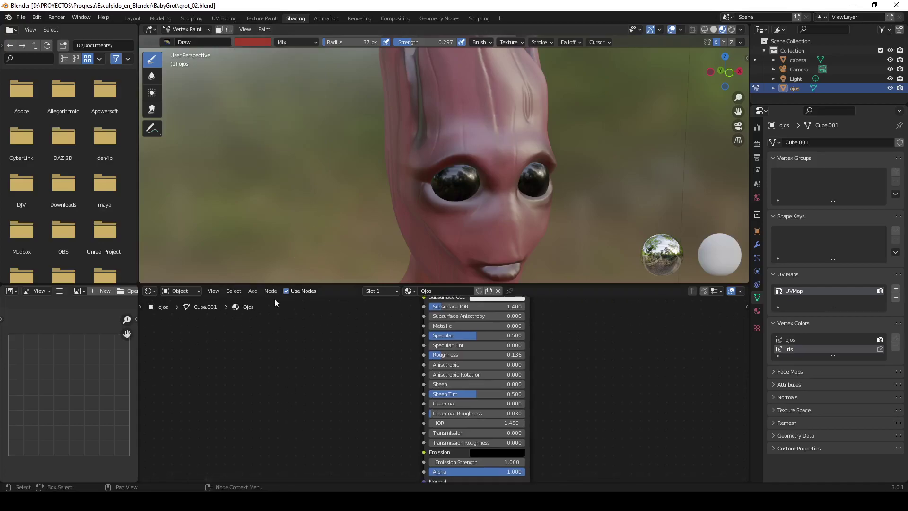
pyautogui.click(253, 291)
pyautogui.moveTo(269, 315)
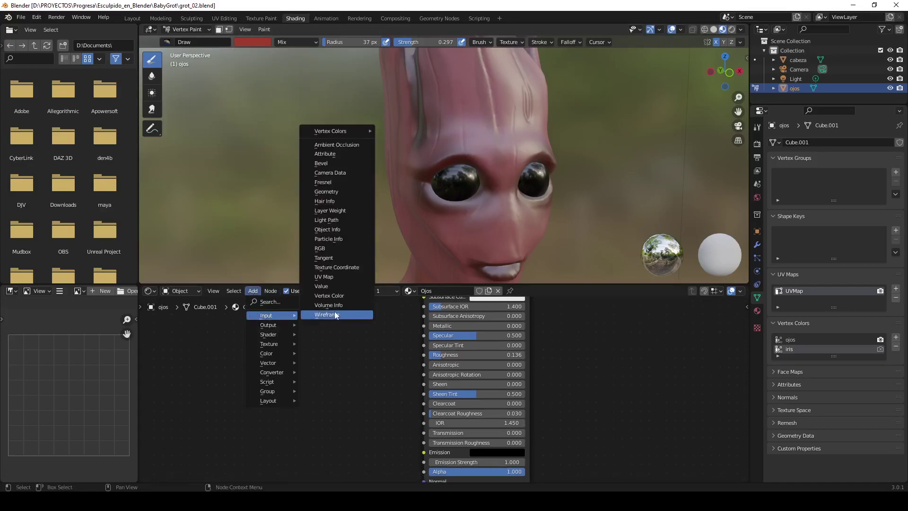
pyautogui.click(331, 296)
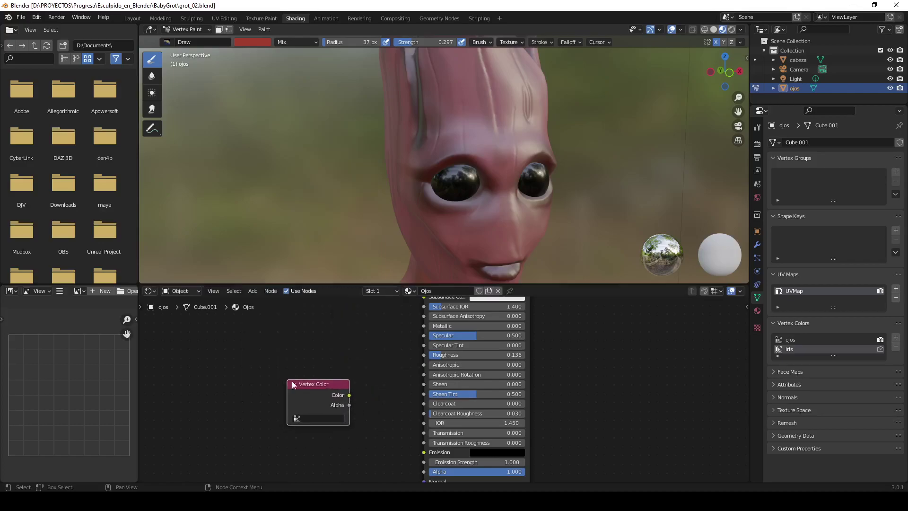
pyautogui.moveTo(406, 459); pyautogui.dragTo(420, 421, button='middle')
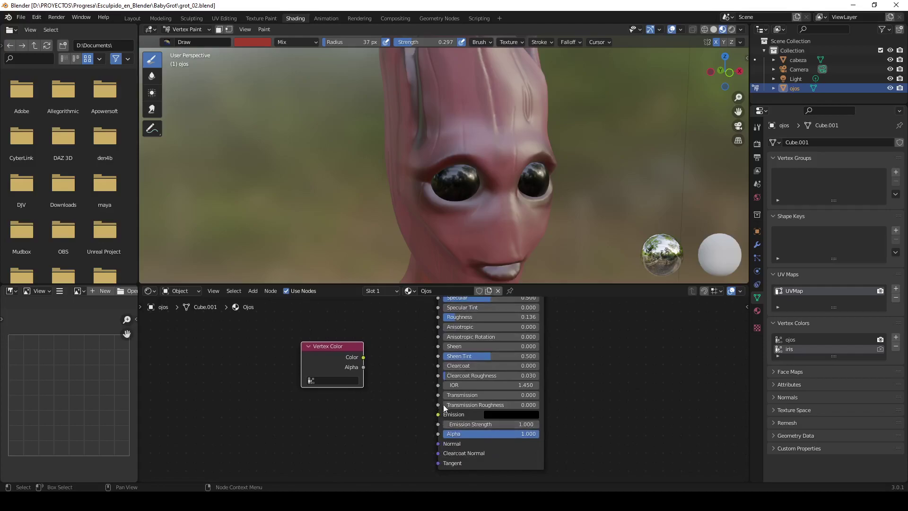
pyautogui.moveTo(363, 357); pyautogui.dragTo(437, 414)
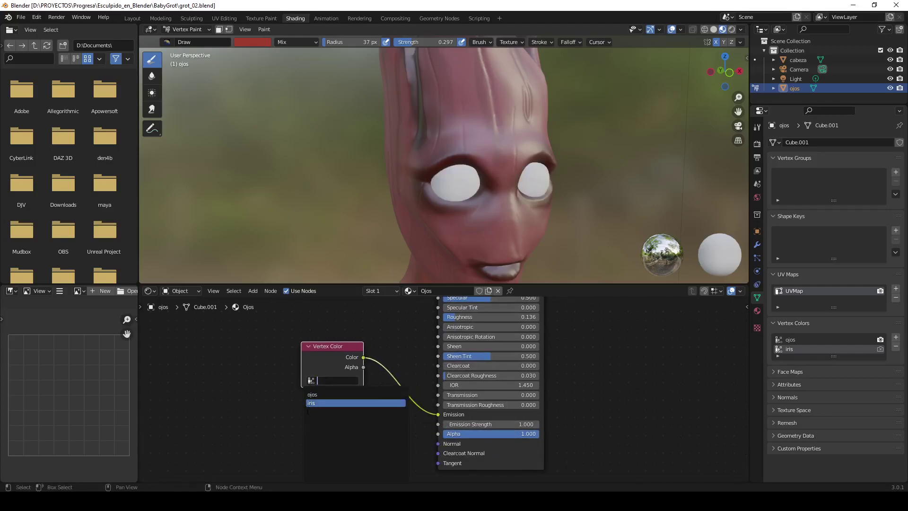
pyautogui.click(338, 403)
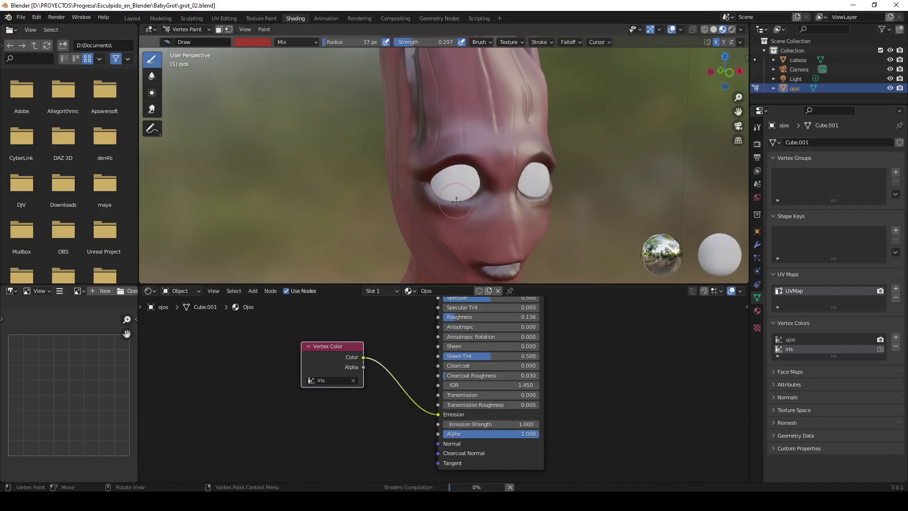
# Step: Brighten the red brush colour and paint both eyes with it
pyautogui.moveTo(449, 271); pyautogui.dragTo(437, 272, button='middle')
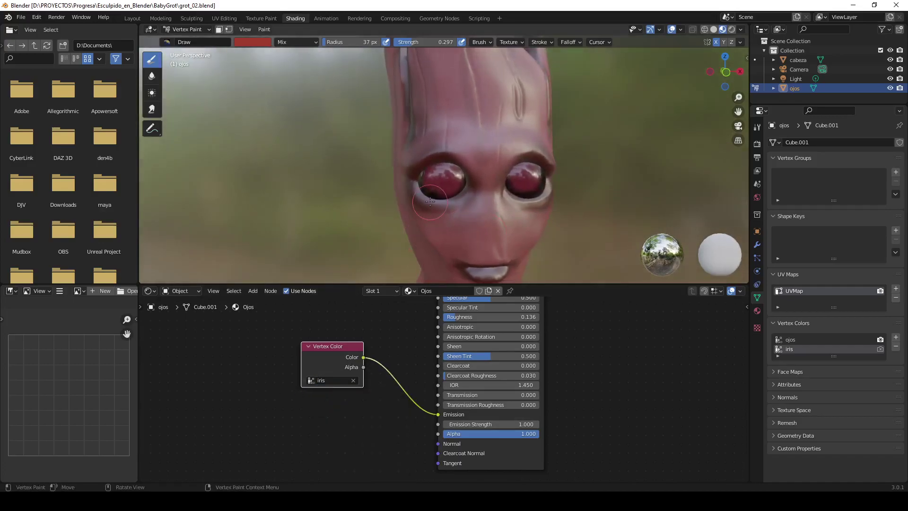
pyautogui.click(251, 44)
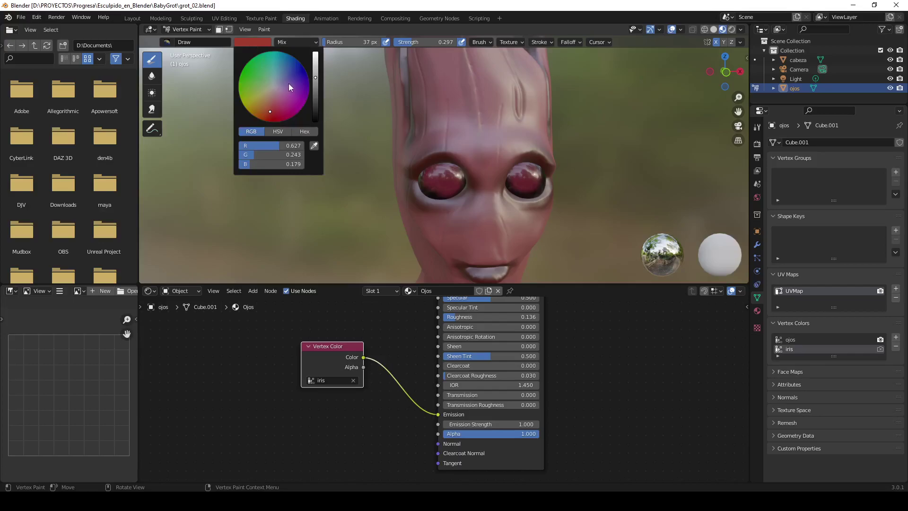
pyautogui.moveTo(317, 78); pyautogui.dragTo(315, 53)
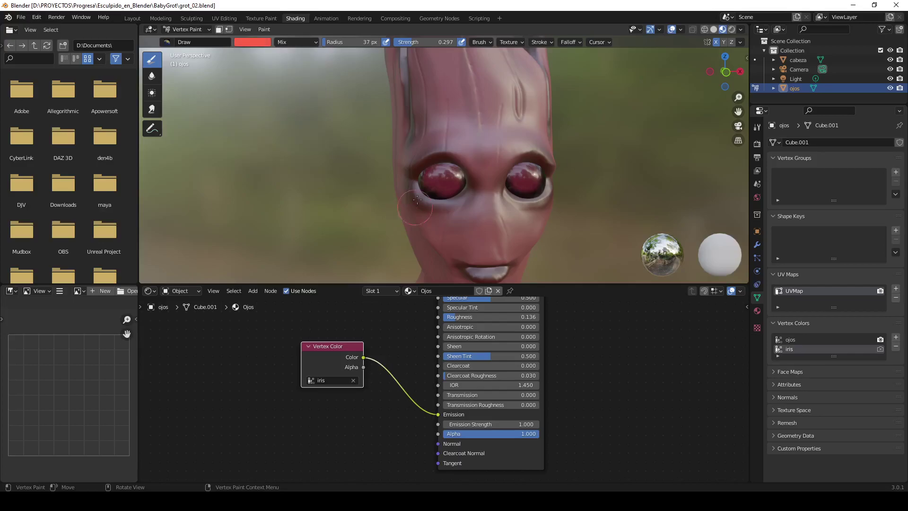
pyautogui.moveTo(445, 182); pyautogui.dragTo(447, 180)
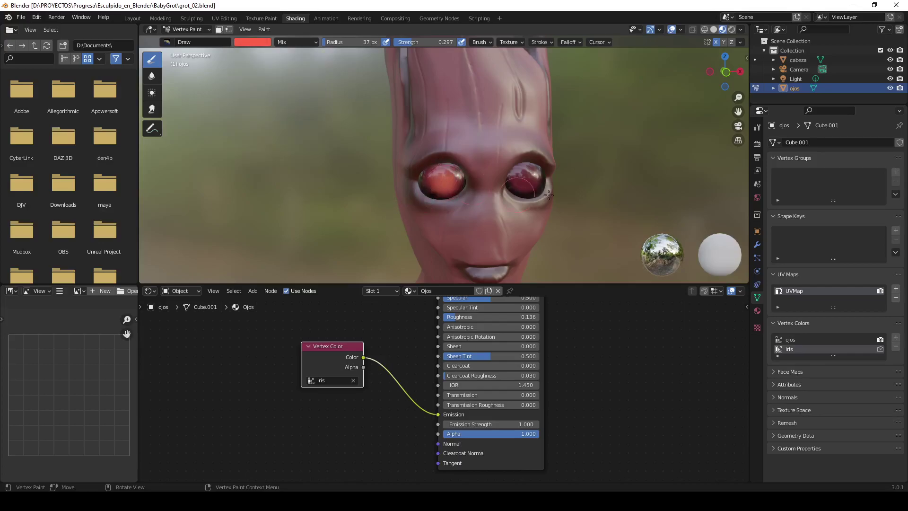
pyautogui.moveTo(515, 187); pyautogui.dragTo(510, 178, button='middle')
pyautogui.moveTo(509, 178); pyautogui.dragTo(516, 178)
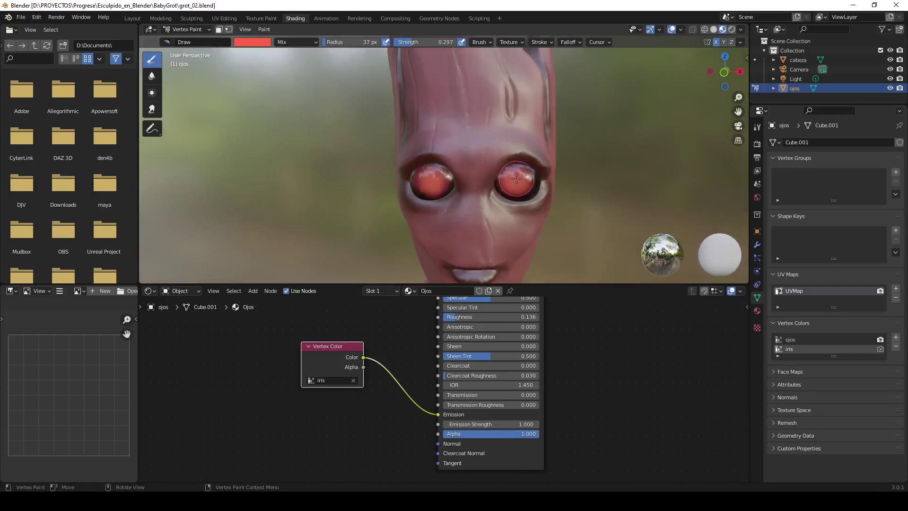
# Step: Paint the irises bright orange-red with a 16 px brush at strength 1.0
pyautogui.press('f')
pyautogui.click(507, 180)
pyautogui.click(243, 44)
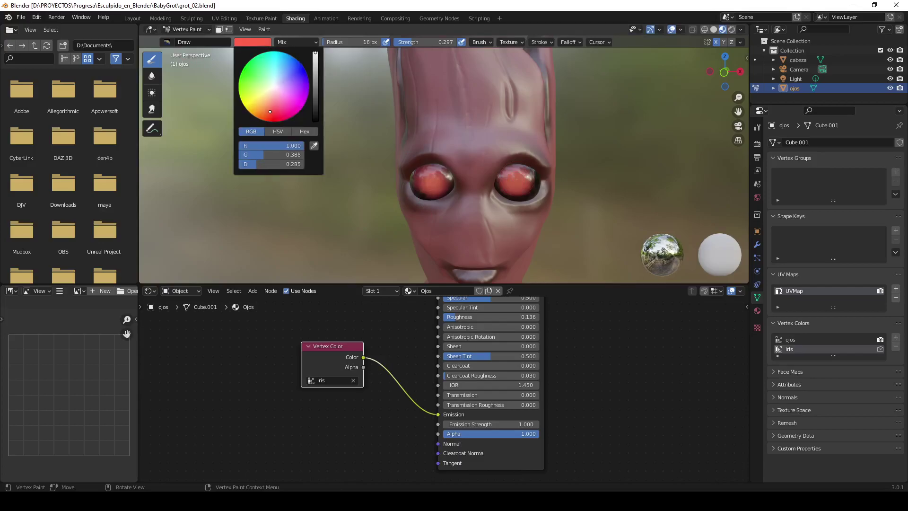
pyautogui.hotkey('shift', 'f')
pyautogui.click(454, 175)
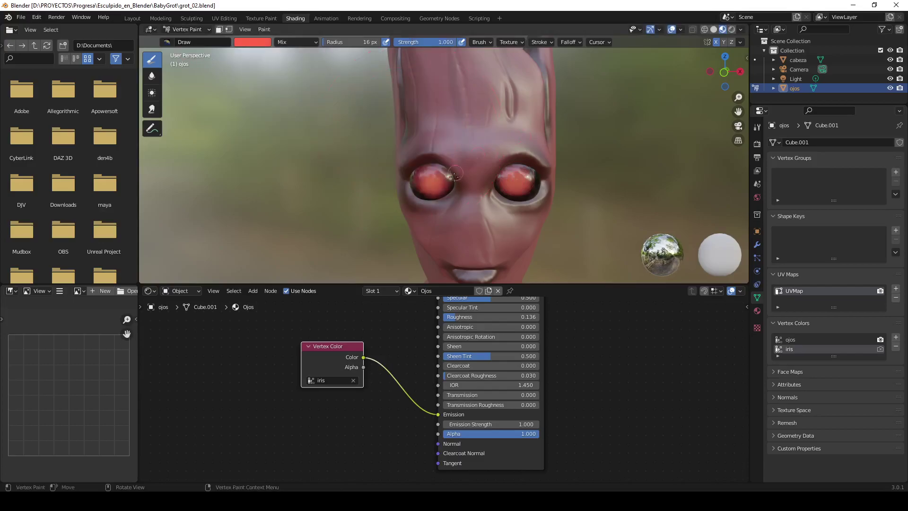
pyautogui.moveTo(429, 180); pyautogui.dragTo(429, 181)
pyautogui.moveTo(571, 209); pyautogui.dragTo(543, 223, button='middle')
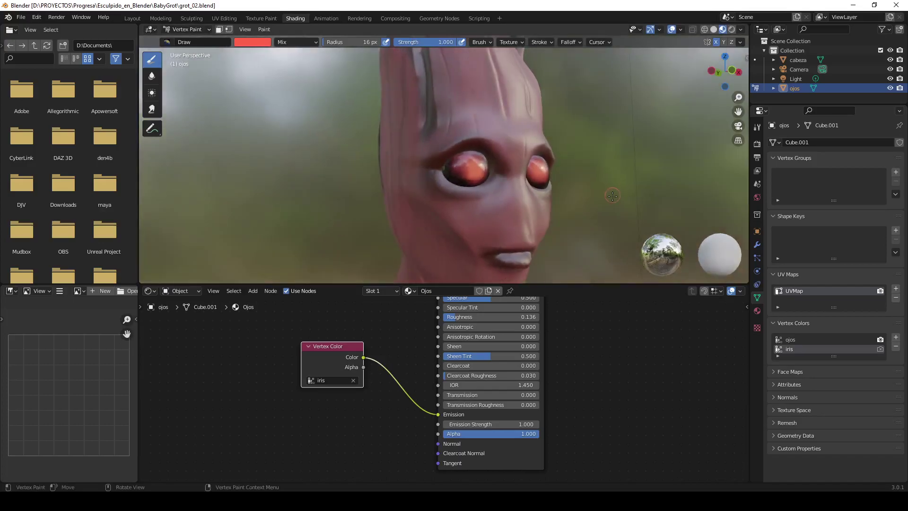
pyautogui.scroll(-2, 570, 332)
pyautogui.scroll(-1, 427, 337)
# Step: Review the eye material nodes and orbit the head to side and front views
pyautogui.moveTo(370, 356); pyautogui.dragTo(349, 388, button='middle')
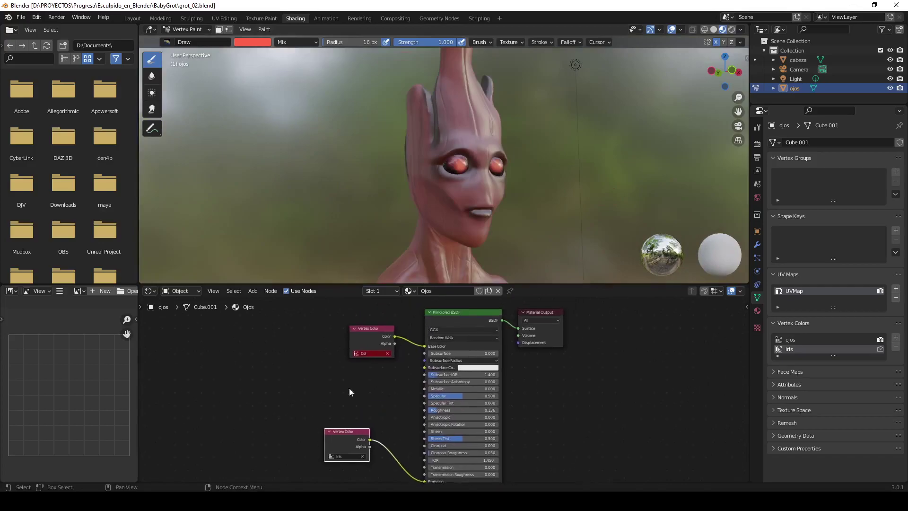
pyautogui.click(363, 333)
pyautogui.moveTo(424, 204)
pyautogui.mouseDown(button='middle')
pyautogui.moveTo(449, 218)
pyautogui.moveTo(416, 222)
pyautogui.mouseUp(button='middle')
pyautogui.scroll(3, 449, 217)
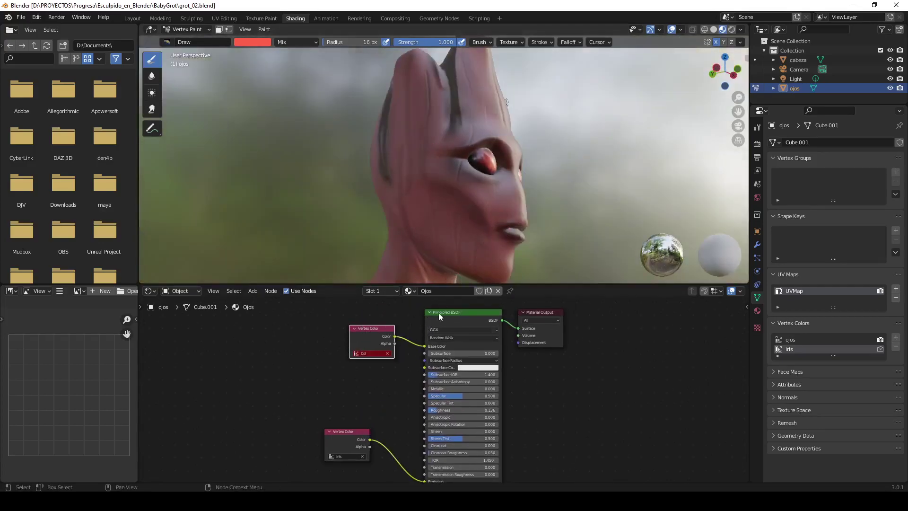
pyautogui.moveTo(615, 213); pyautogui.dragTo(568, 208, button='middle')
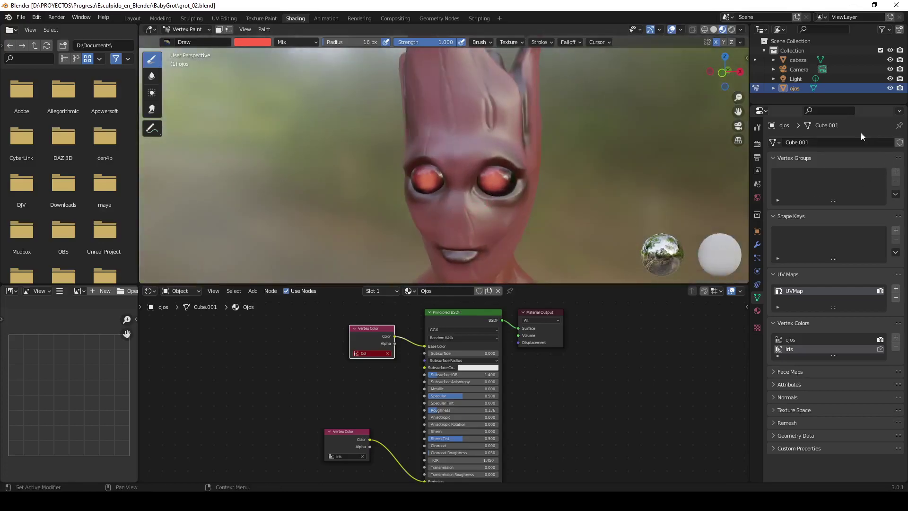
# Step: Show the Ojos material settings, select cabeza and preview the head in Rendered shading
pyautogui.click(757, 311)
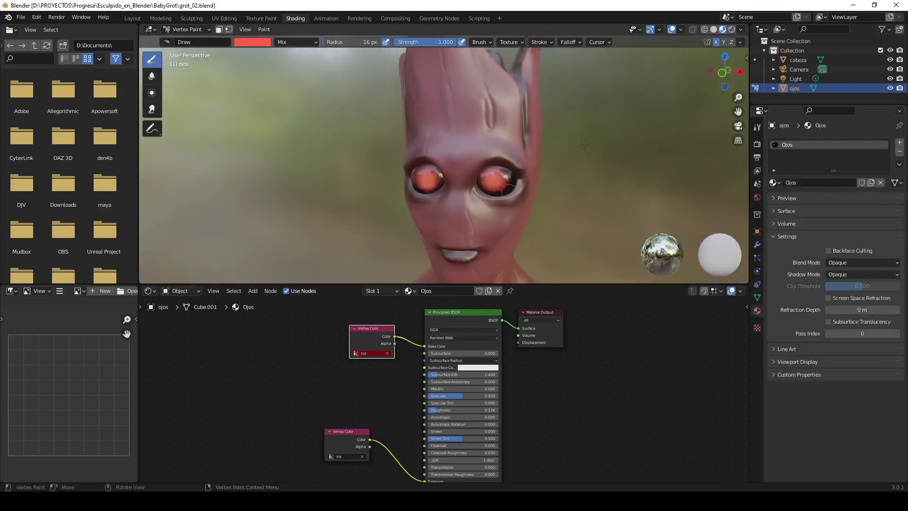
pyautogui.click(804, 60)
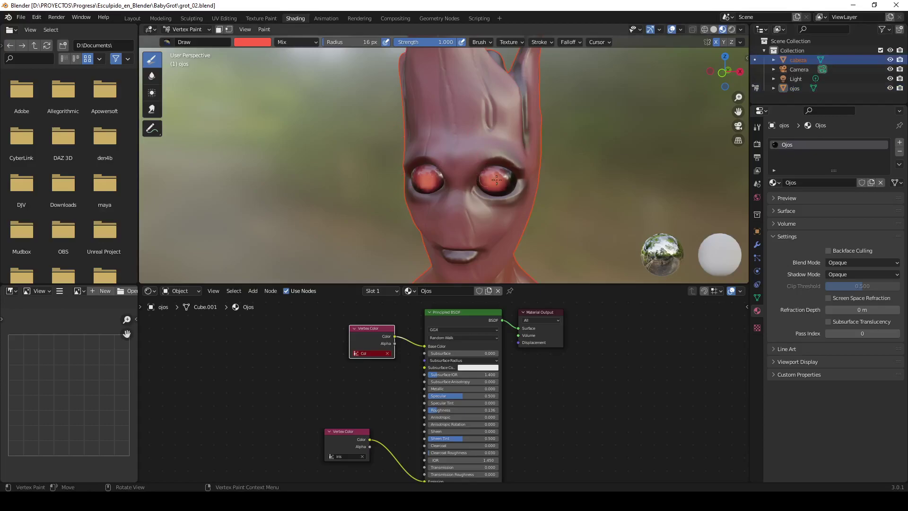
pyautogui.moveTo(496, 179); pyautogui.dragTo(572, 188, button='middle')
pyautogui.moveTo(607, 150); pyautogui.dragTo(594, 151, button='middle')
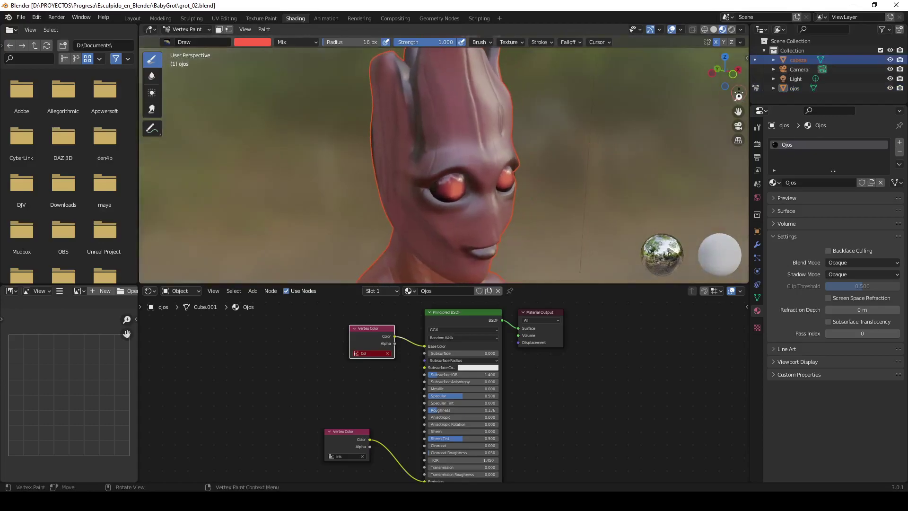
pyautogui.moveTo(424, 159)
pyautogui.mouseDown(button='middle')
pyautogui.moveTo(598, 95)
pyautogui.moveTo(509, 203)
pyautogui.mouseUp(button='middle')
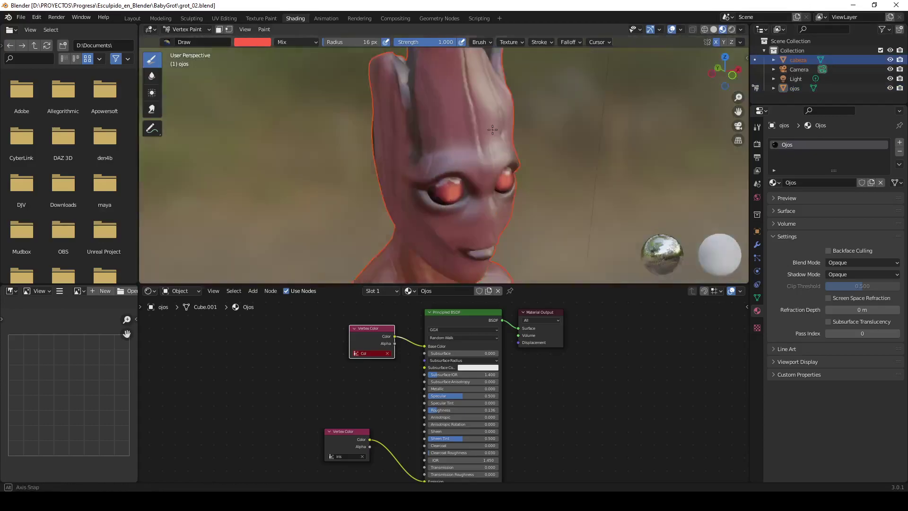
pyautogui.click(732, 29)
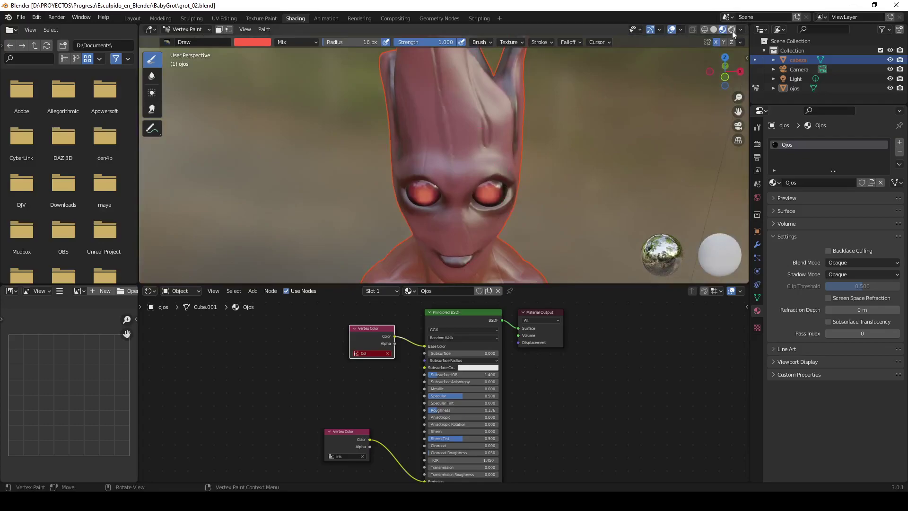
pyautogui.moveTo(562, 168)
pyautogui.mouseDown(button='middle')
pyautogui.moveTo(606, 157)
pyautogui.moveTo(533, 147)
pyautogui.mouseUp(button='middle')
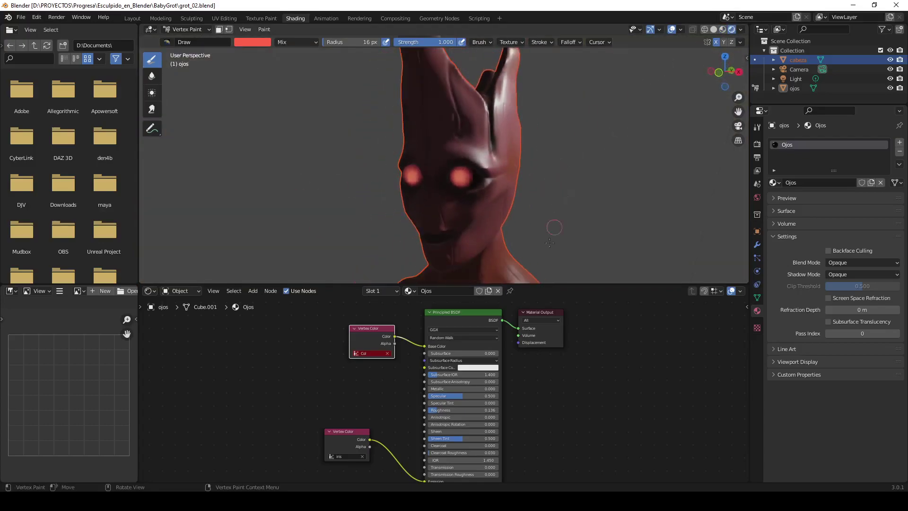
pyautogui.moveTo(560, 450)
pyautogui.mouseDown(button='middle')
pyautogui.moveTo(519, 349)
pyautogui.moveTo(535, 410)
pyautogui.mouseUp(button='middle')
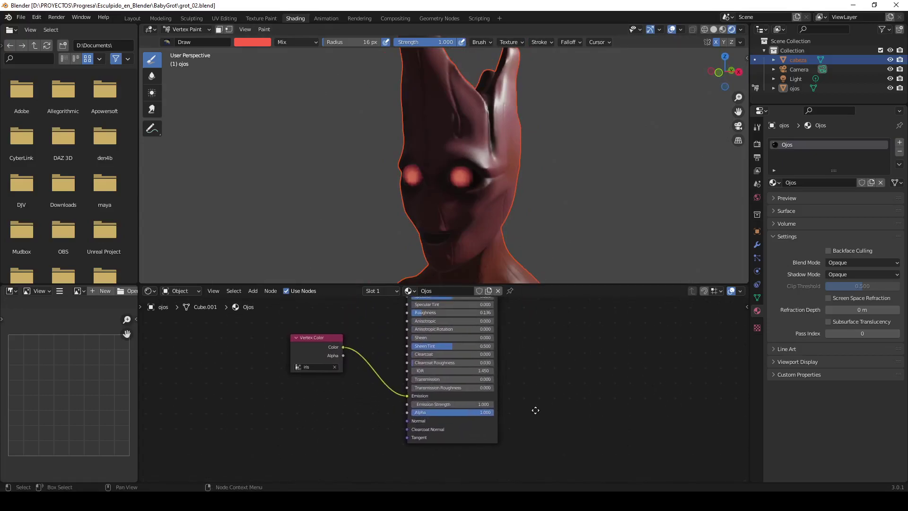
# Step: Raise the eyes' Emission Strength to 6.900 so they glow
pyautogui.scroll(1, 431, 421)
pyautogui.scroll(1, 431, 418)
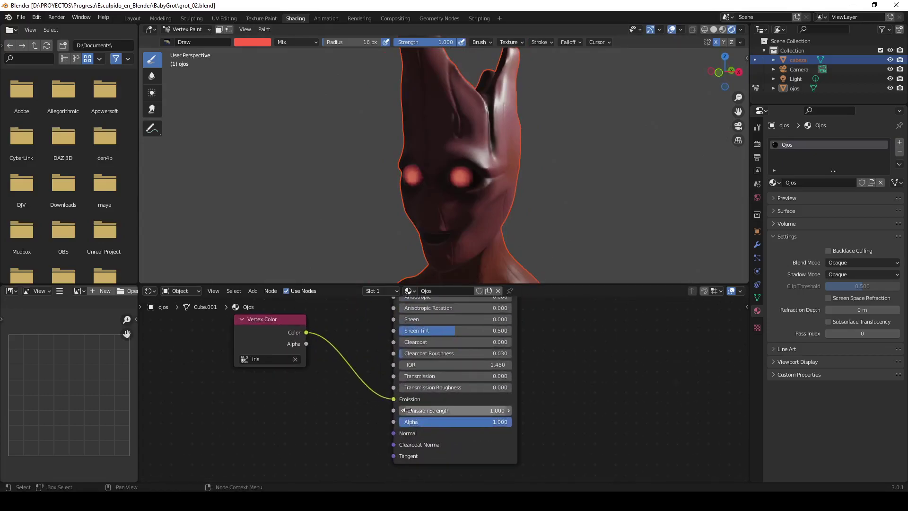
pyautogui.moveTo(406, 410); pyautogui.dragTo(468, 410)
pyautogui.moveTo(544, 151); pyautogui.dragTo(564, 117, button='middle')
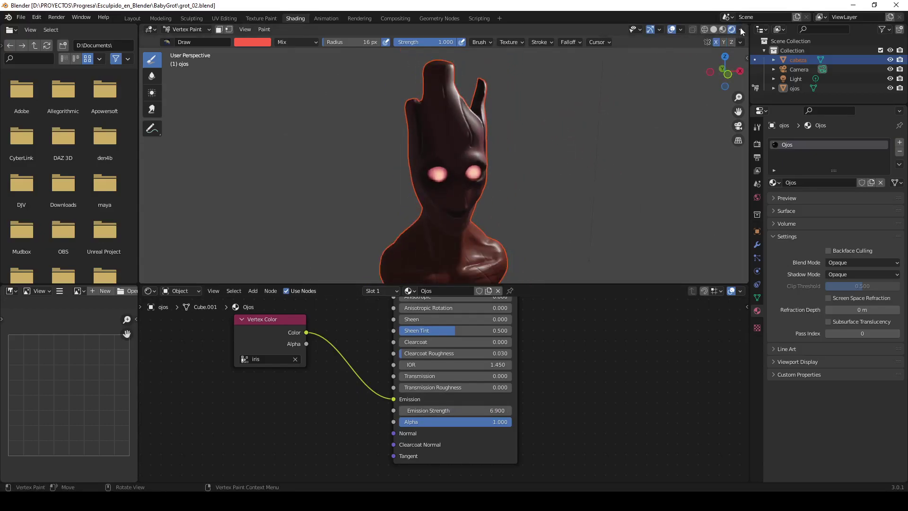
# Step: Light the viewport with Scene World and switch the node editor to the World tree
pyautogui.click(741, 30)
pyautogui.click(696, 86)
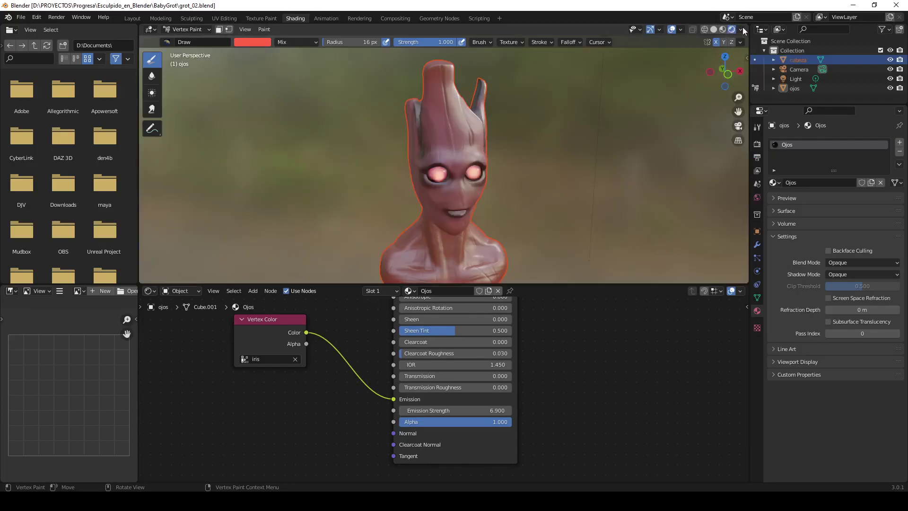
pyautogui.click(740, 30)
pyautogui.click(686, 87)
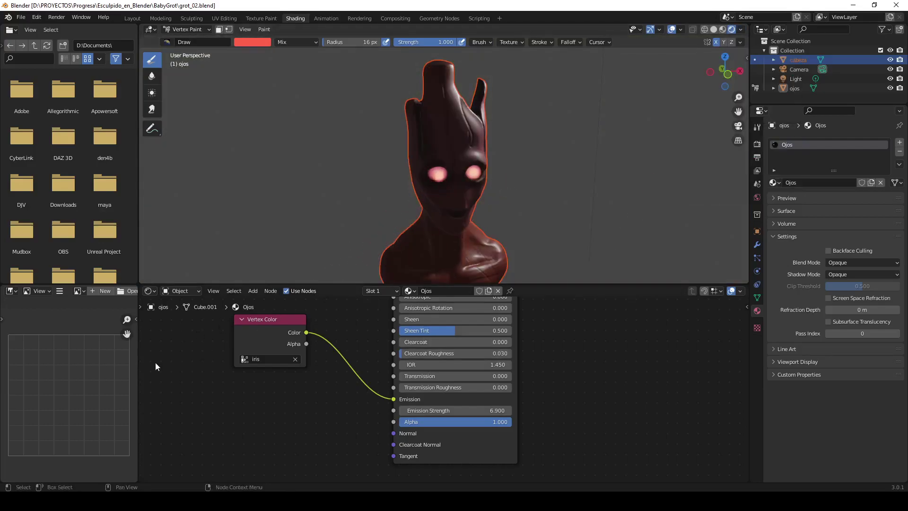
pyautogui.click(178, 291)
pyautogui.click(181, 312)
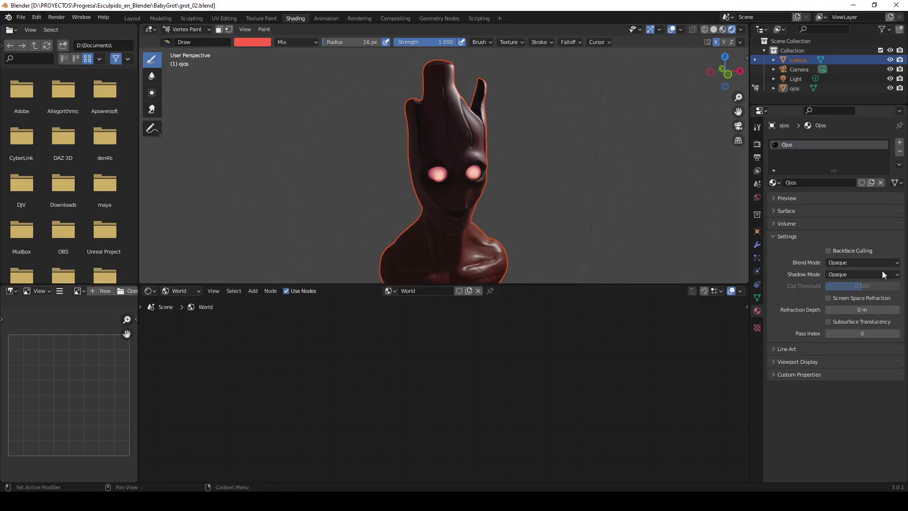
# Step: Adjust the world background colour and drop world Strength to 0.000
pyautogui.click(757, 198)
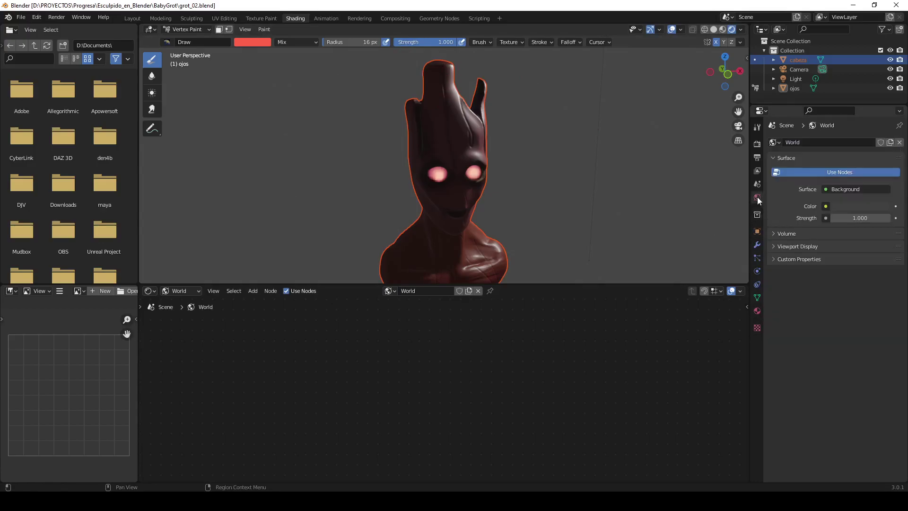
pyautogui.click(859, 208)
pyautogui.moveTo(878, 112)
pyautogui.mouseDown()
pyautogui.moveTo(882, 128)
pyautogui.moveTo(883, 102)
pyautogui.mouseUp()
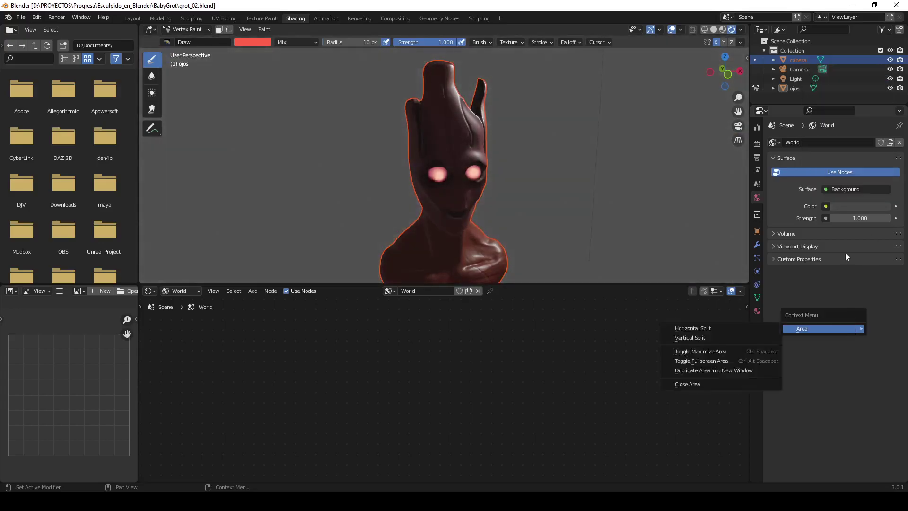
pyautogui.moveTo(867, 217); pyautogui.dragTo(846, 217)
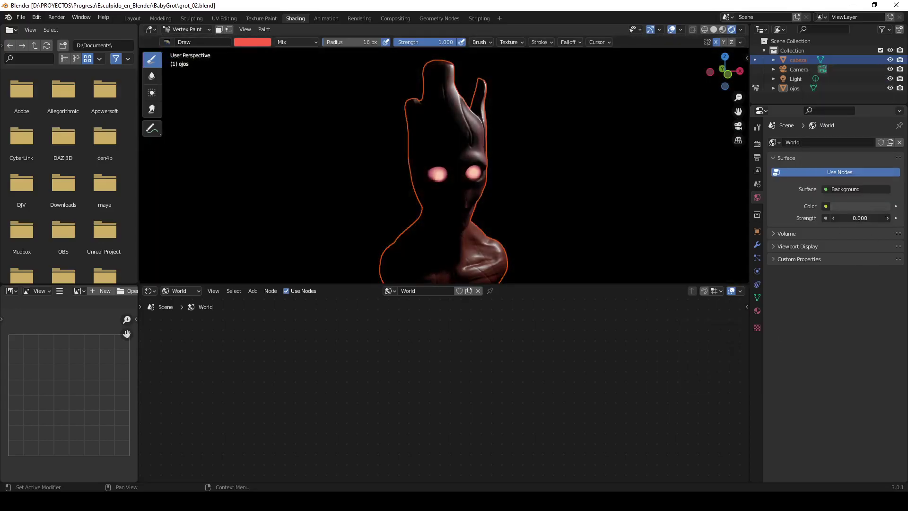
pyautogui.moveTo(662, 180)
pyautogui.mouseDown(button='middle')
pyautogui.moveTo(618, 162)
pyautogui.moveTo(563, 173)
pyautogui.mouseUp(button='middle')
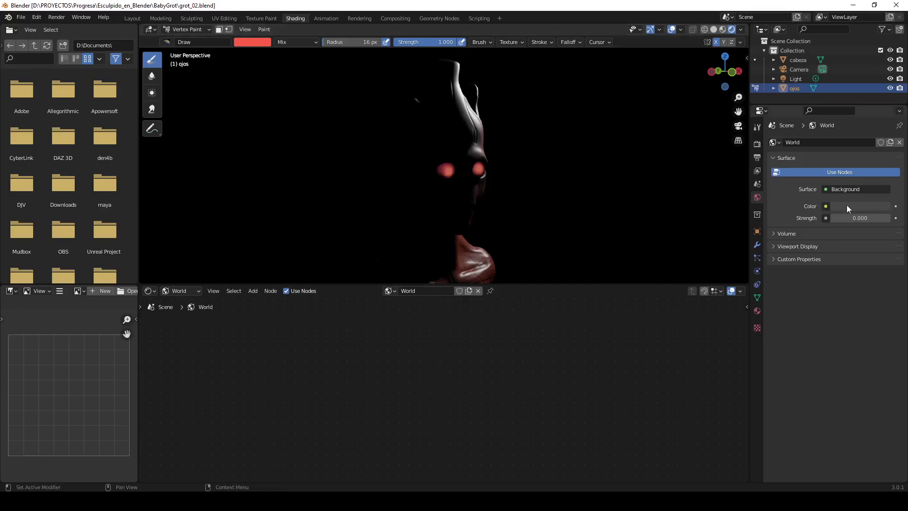
pyautogui.click(825, 206)
# Step: Assign an Environment Texture to the world colour, then delete that node
pyautogui.scroll(-4, 495, 189)
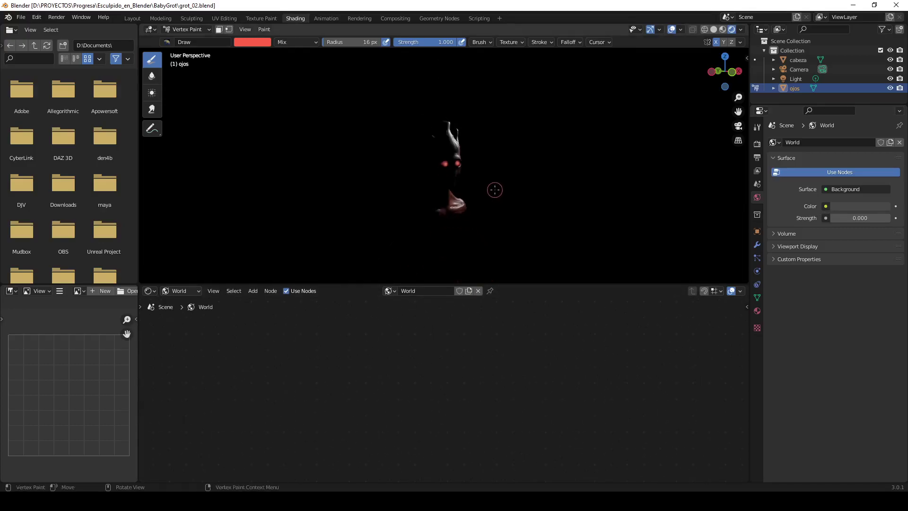
pyautogui.scroll(2, 495, 189)
pyautogui.click(825, 207)
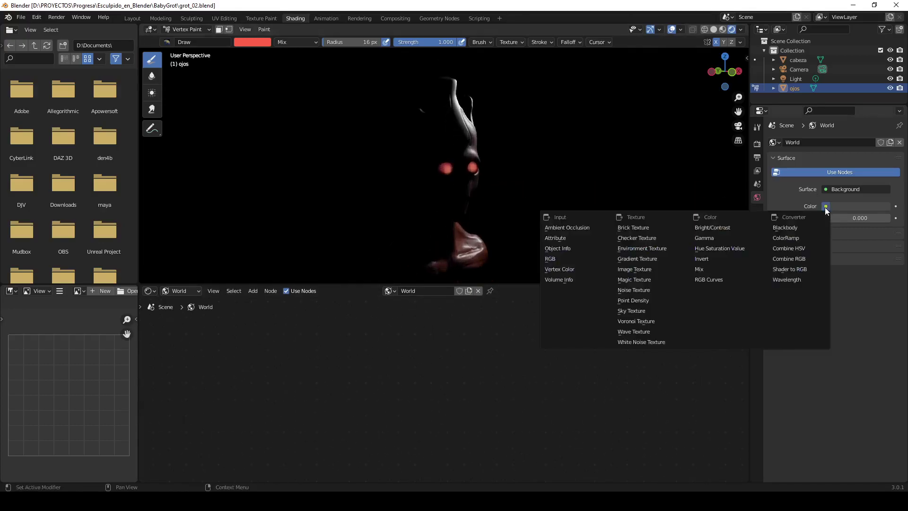
pyautogui.click(643, 249)
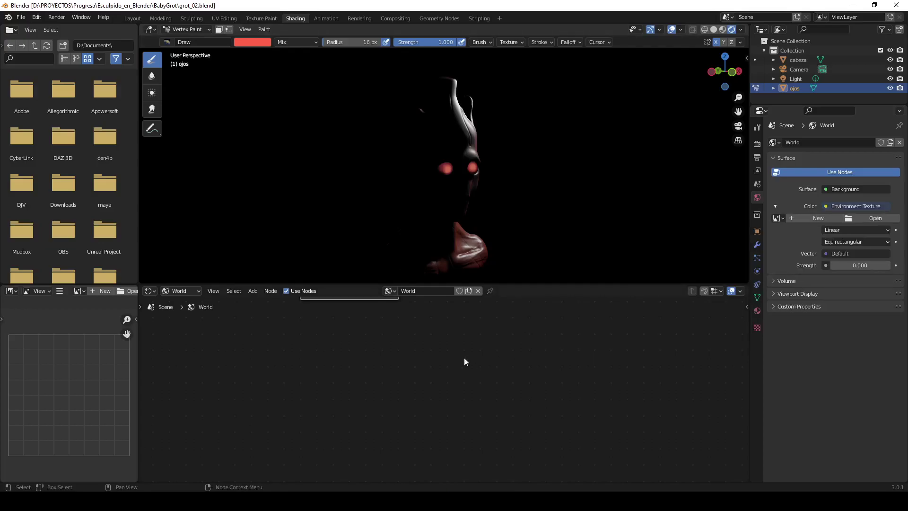
pyautogui.moveTo(450, 392); pyautogui.dragTo(500, 414, button='middle')
pyautogui.scroll(1, 500, 414)
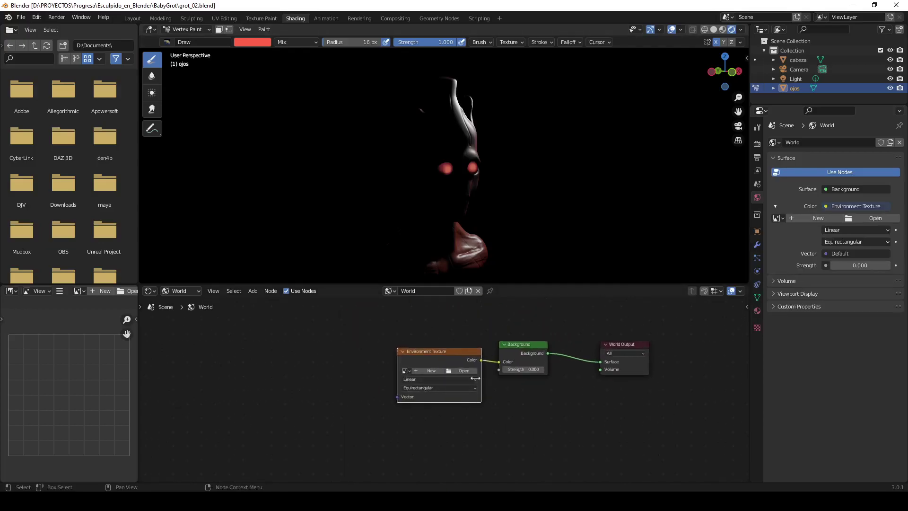
pyautogui.scroll(1, 440, 335)
pyautogui.scroll(1, 447, 328)
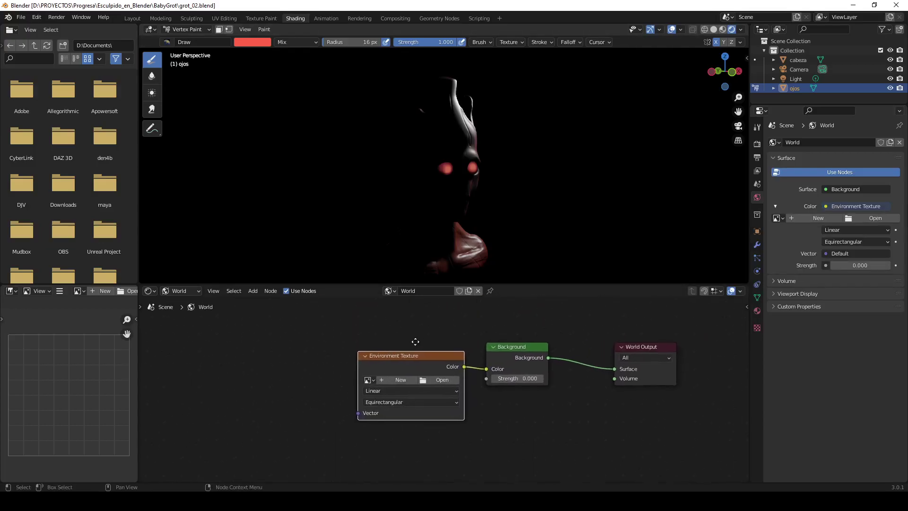
pyautogui.moveTo(516, 347)
pyautogui.mouseDown()
pyautogui.moveTo(524, 326)
pyautogui.moveTo(522, 337)
pyautogui.mouseUp()
pyautogui.click(421, 361)
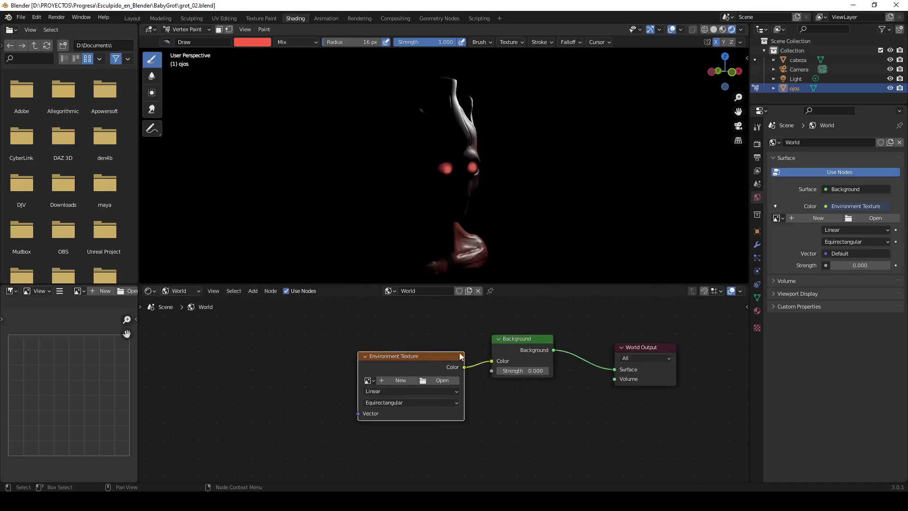
pyautogui.press('Delete')
# Step: Recentre the world nodes and add, then remove, an Attribute node
pyautogui.moveTo(446, 350); pyautogui.dragTo(379, 365, button='middle')
pyautogui.scroll(1, 450, 369)
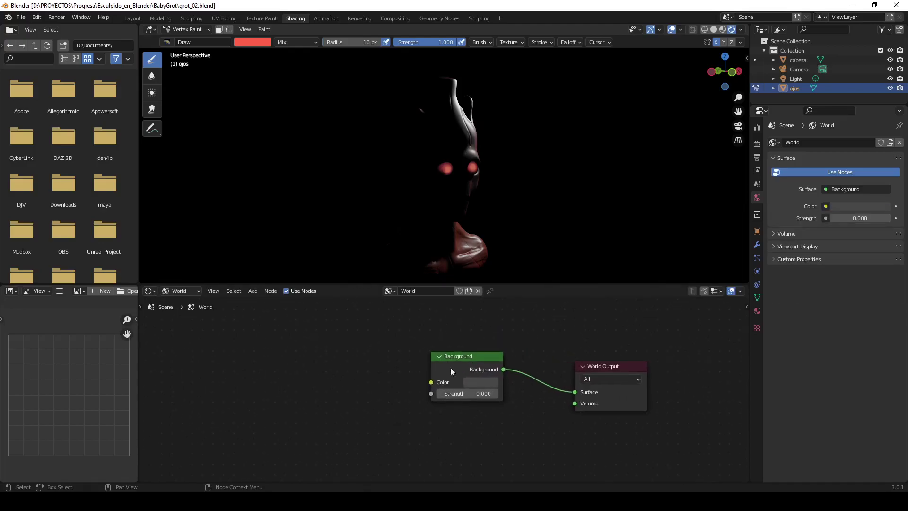
pyautogui.click(470, 357)
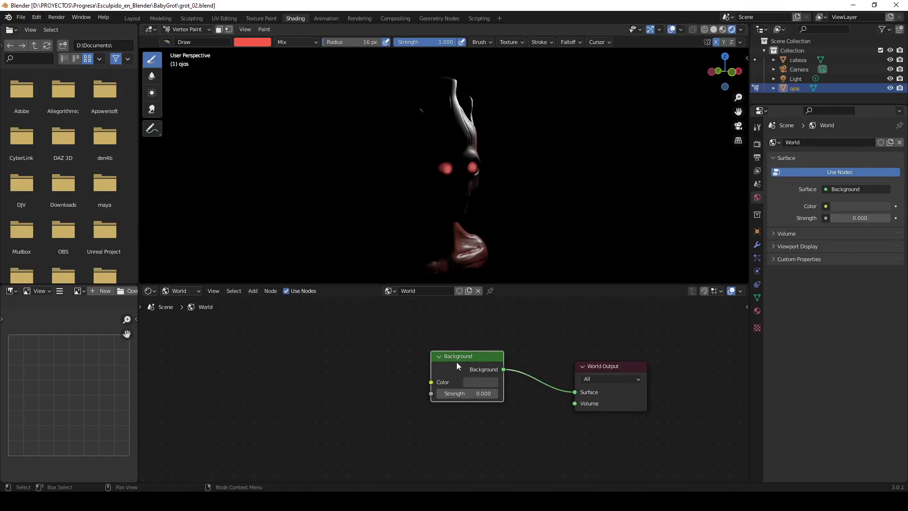
pyautogui.click(351, 388)
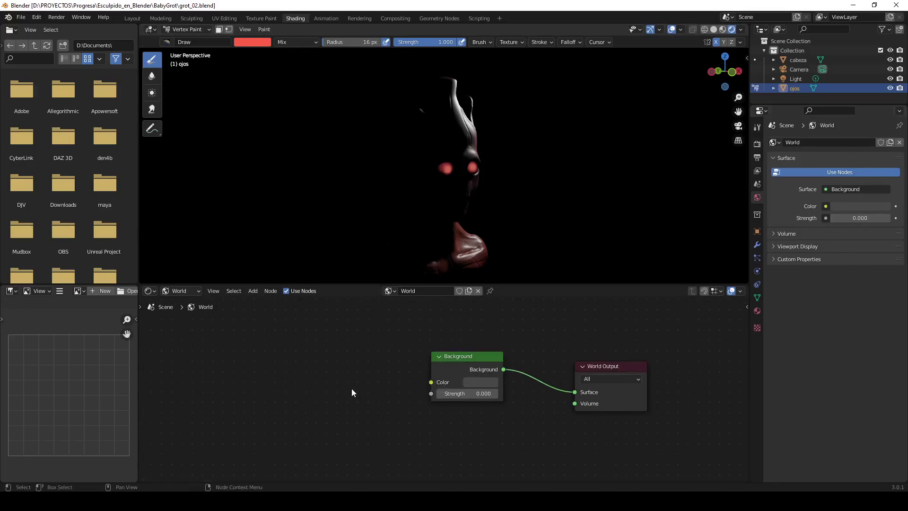
pyautogui.click(253, 290)
pyautogui.moveTo(266, 315)
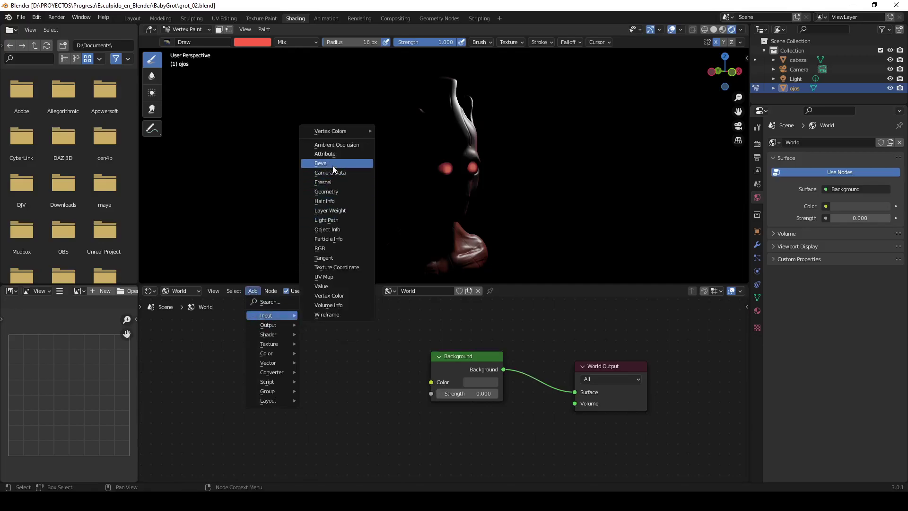
pyautogui.click(342, 258)
pyautogui.click(304, 352)
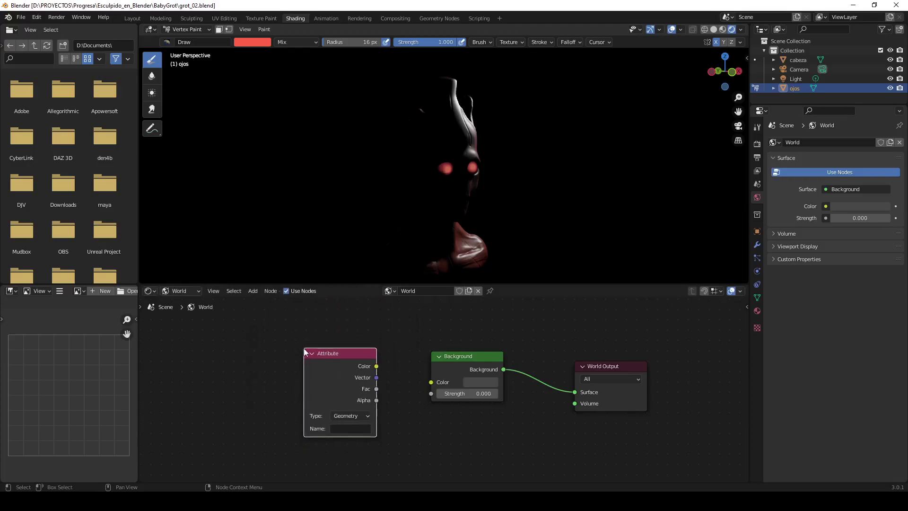
pyautogui.press('x')
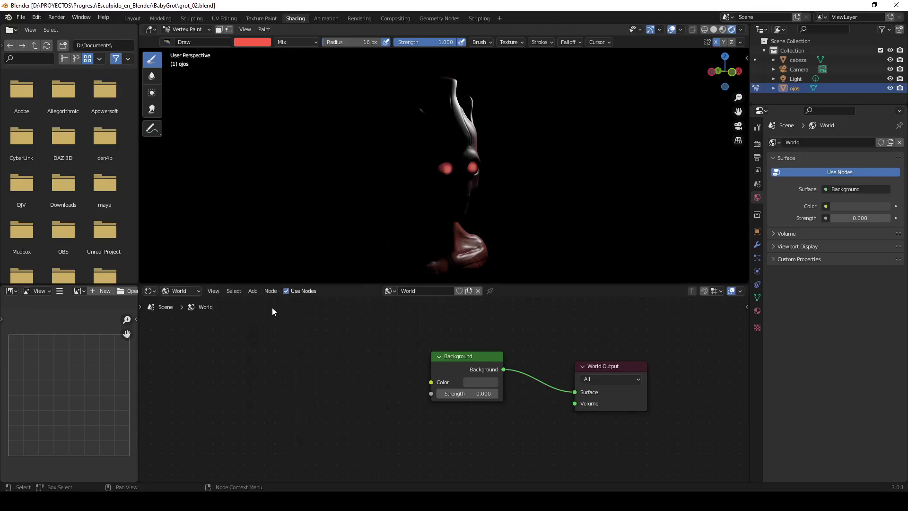
# Step: Add an Environment Texture node via search, wire it to Background Color, and browse for its image
pyautogui.hotkey('shift', 'a')
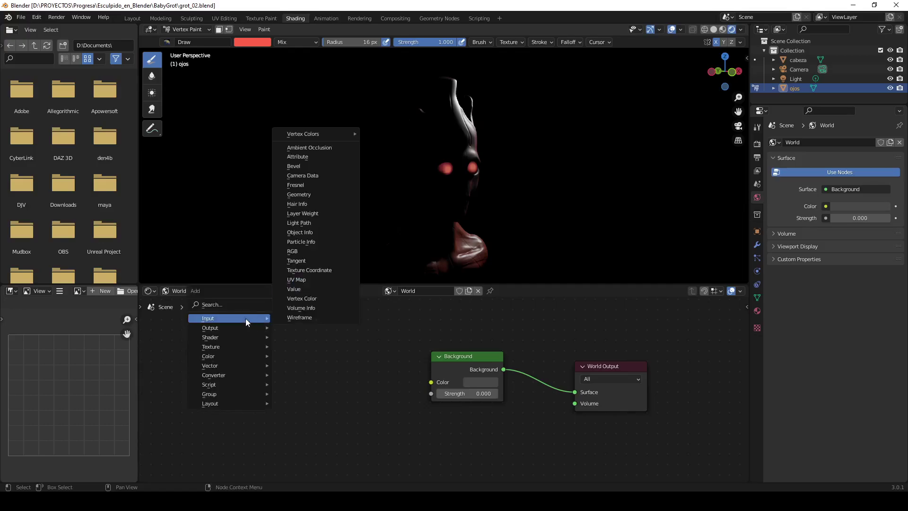
pyautogui.click(234, 308)
pyautogui.write('en')
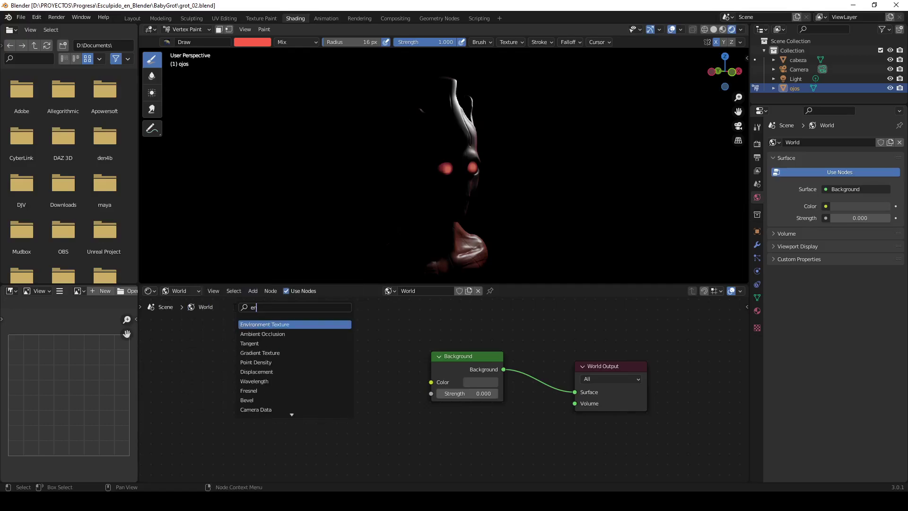
pyautogui.click(273, 325)
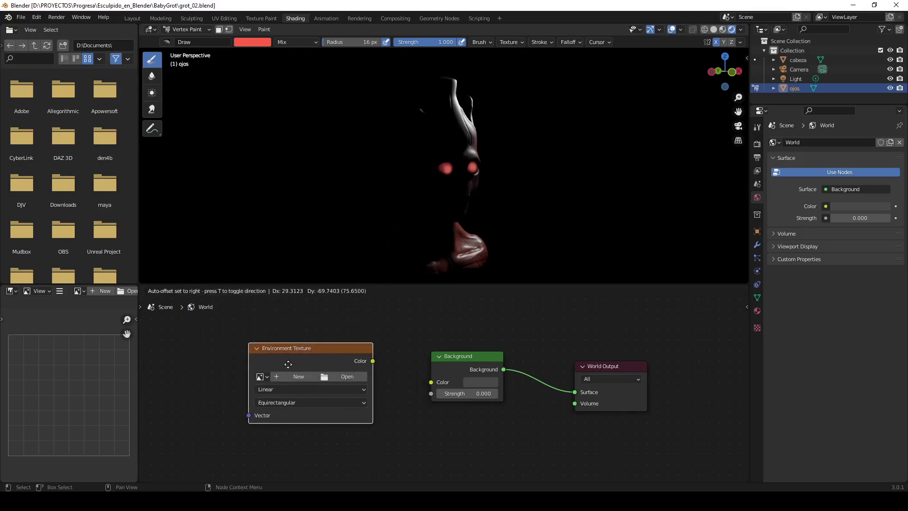
pyautogui.click(279, 357)
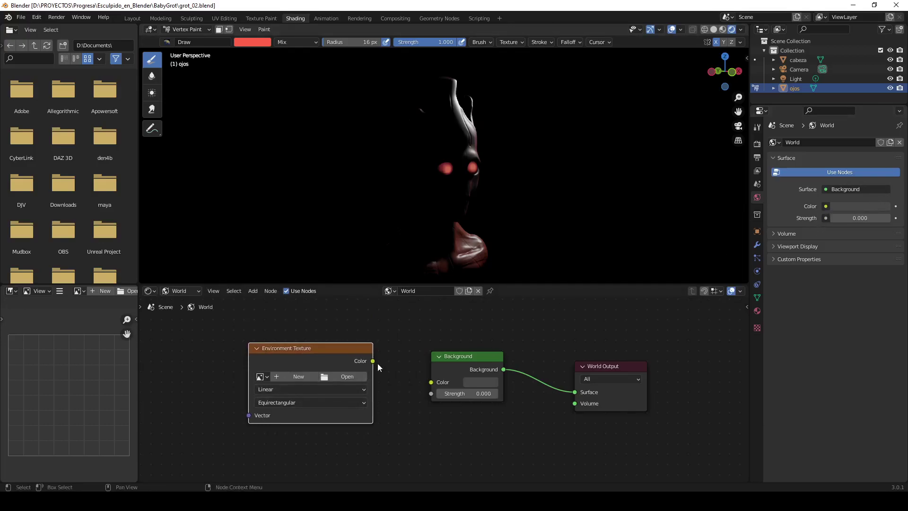
pyautogui.moveTo(373, 364); pyautogui.dragTo(422, 395)
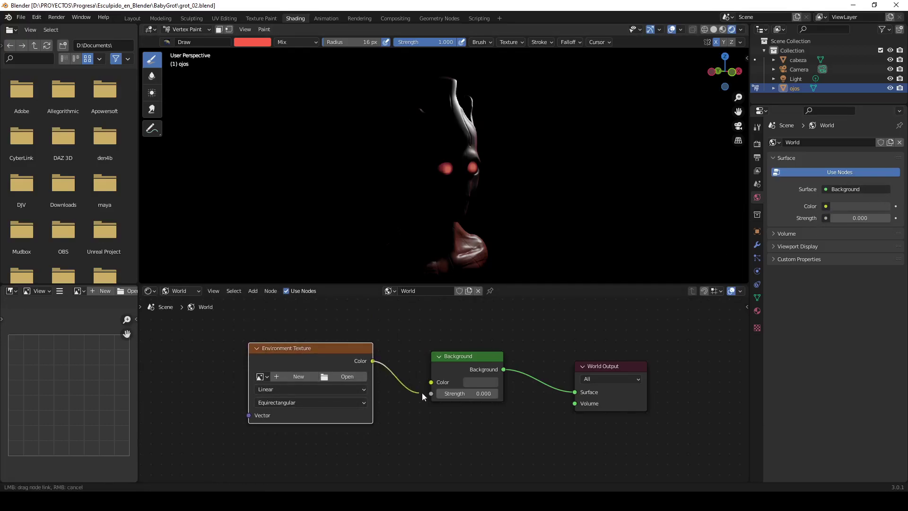
pyautogui.click(339, 375)
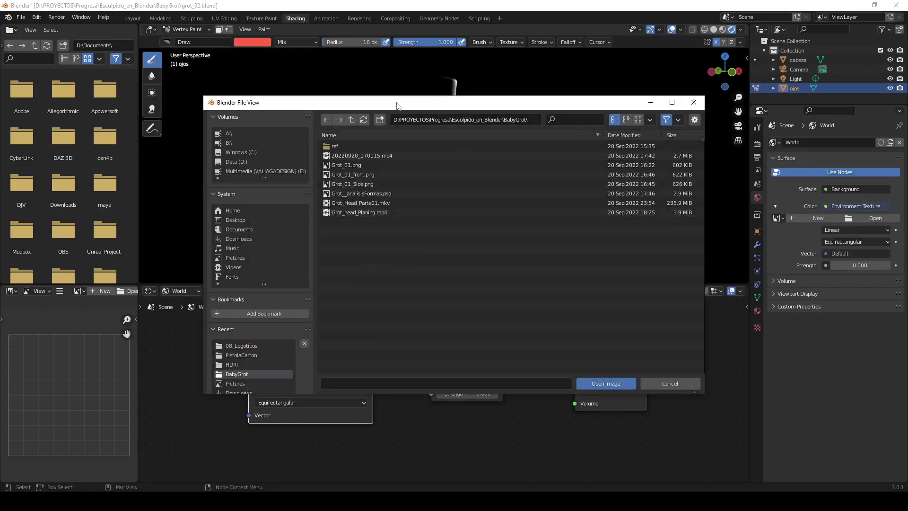
# Step: Browse to D:\PROYECTOS\HDRI and load studio015.hdr as the world environment texture
pyautogui.click(352, 120)
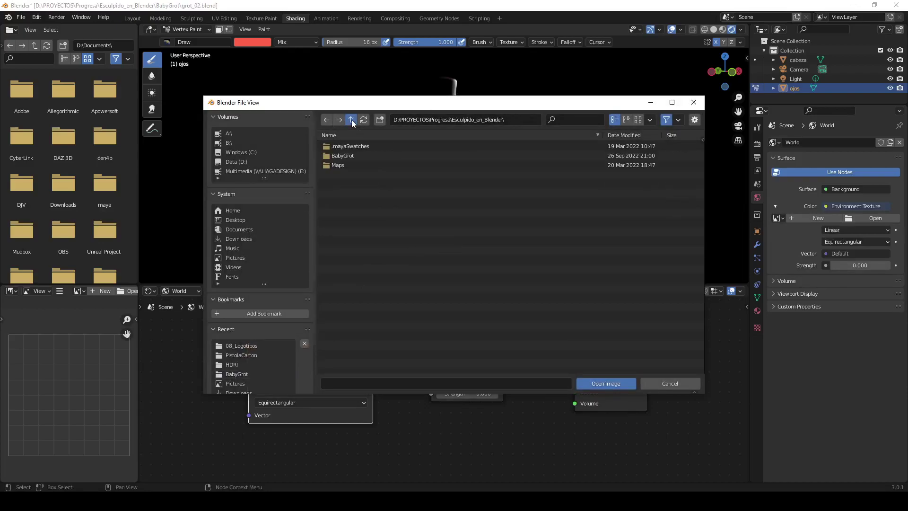
pyautogui.click(350, 120)
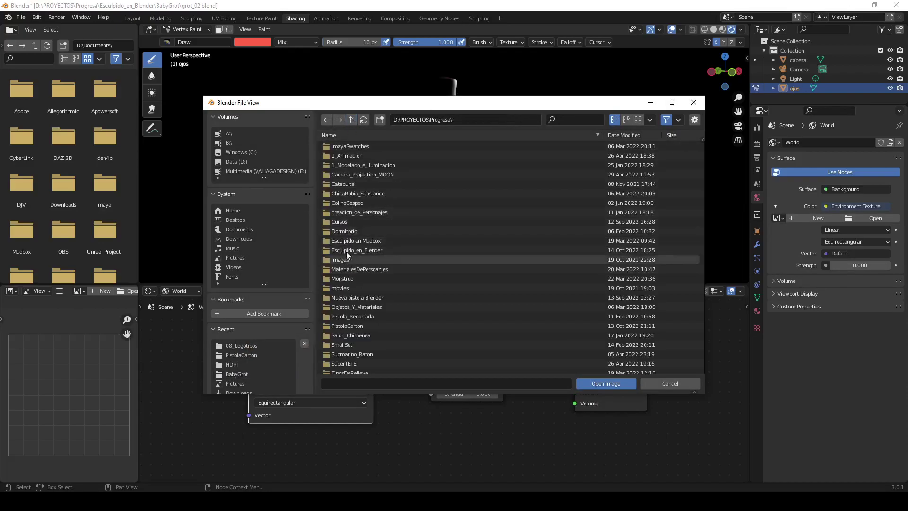
pyautogui.scroll(-3, 364, 262)
pyautogui.scroll(3, 366, 261)
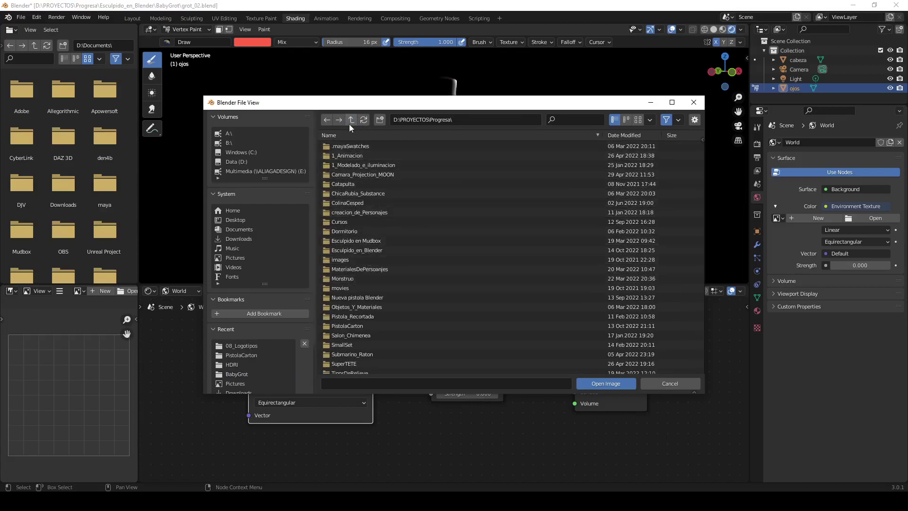
pyautogui.scroll(-3, 359, 275)
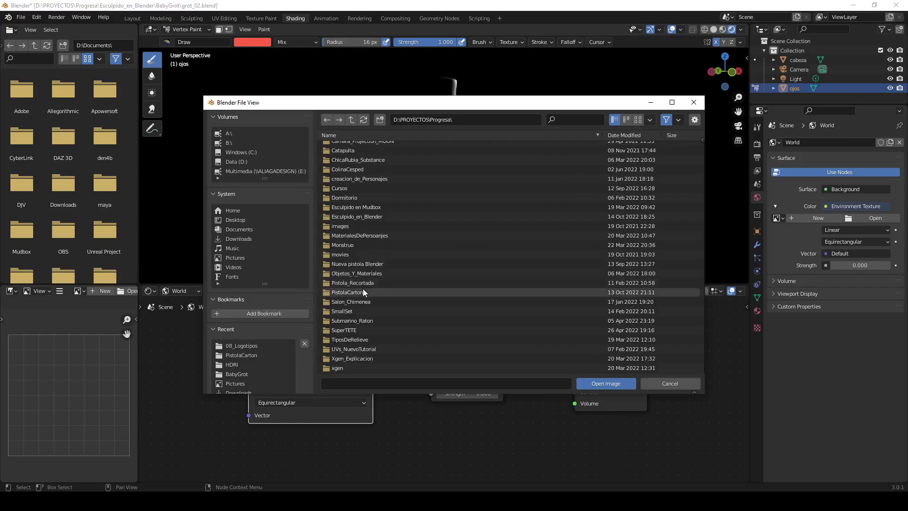
pyautogui.scroll(3, 363, 292)
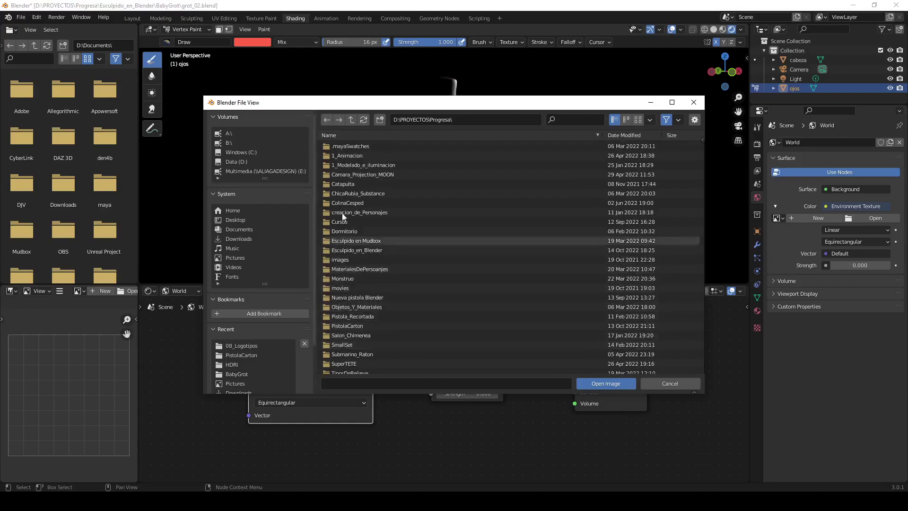
pyautogui.click(351, 120)
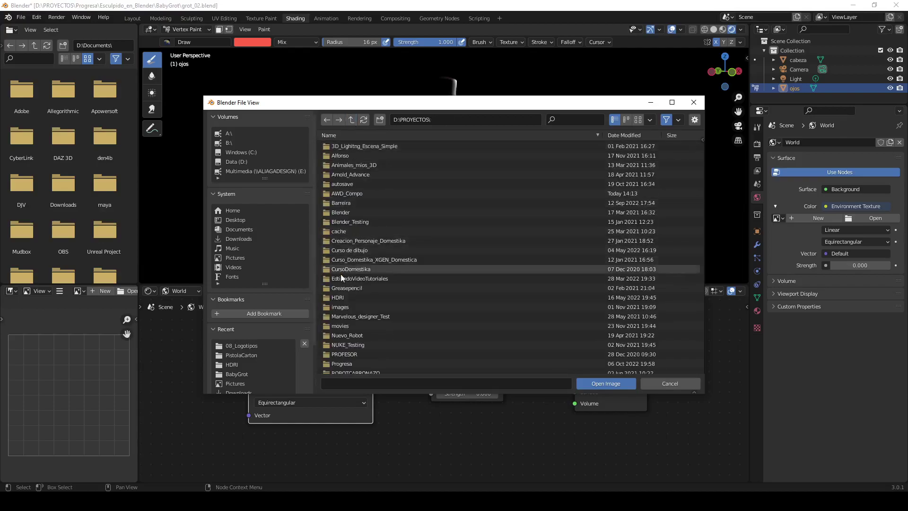
pyautogui.doubleClick(339, 296)
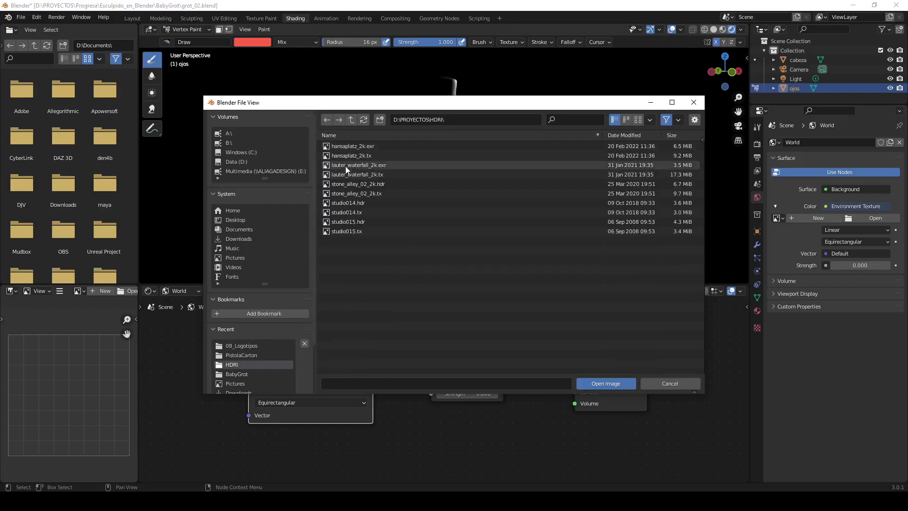
pyautogui.click(348, 221)
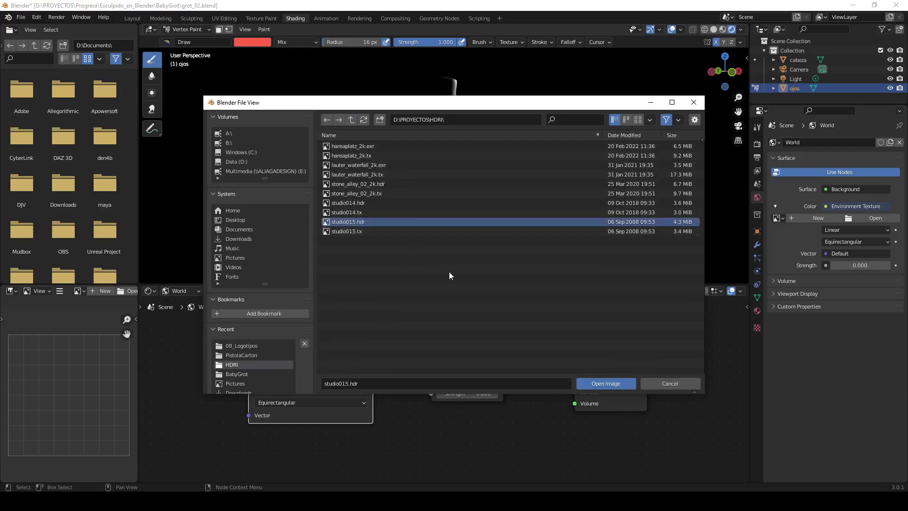
pyautogui.click(611, 385)
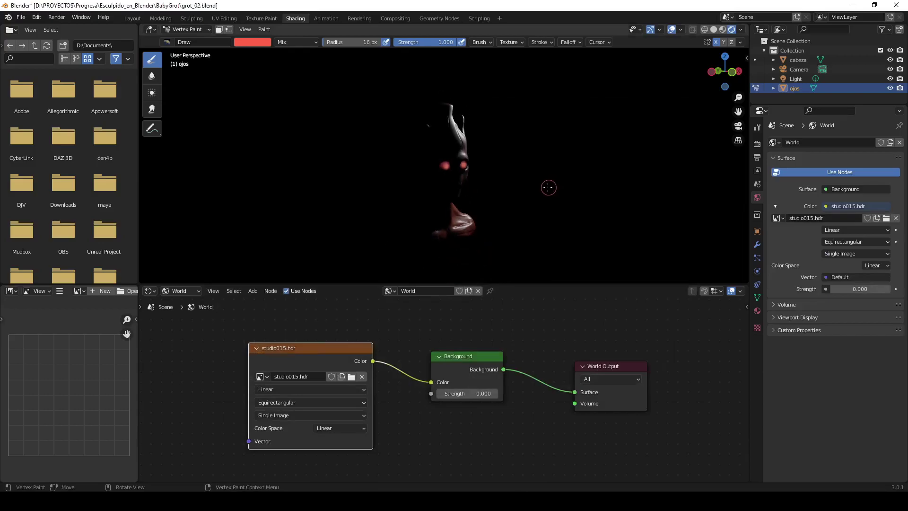
# Step: Try world Background Strength values of 3.2, 1.5 and then 0.2
pyautogui.doubleClick(466, 393)
pyautogui.write('3.2')
pyautogui.press('Return')
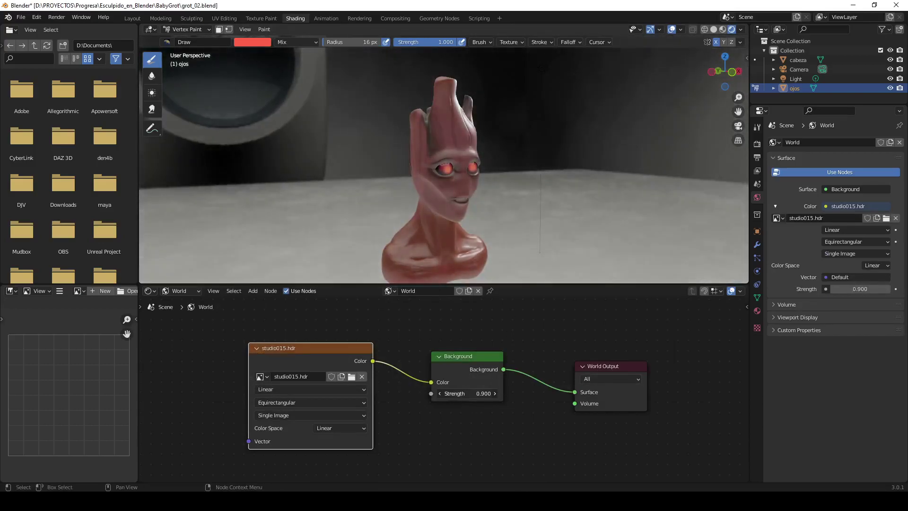
pyautogui.doubleClick(465, 393)
pyautogui.write('1.5')
pyautogui.press('Return')
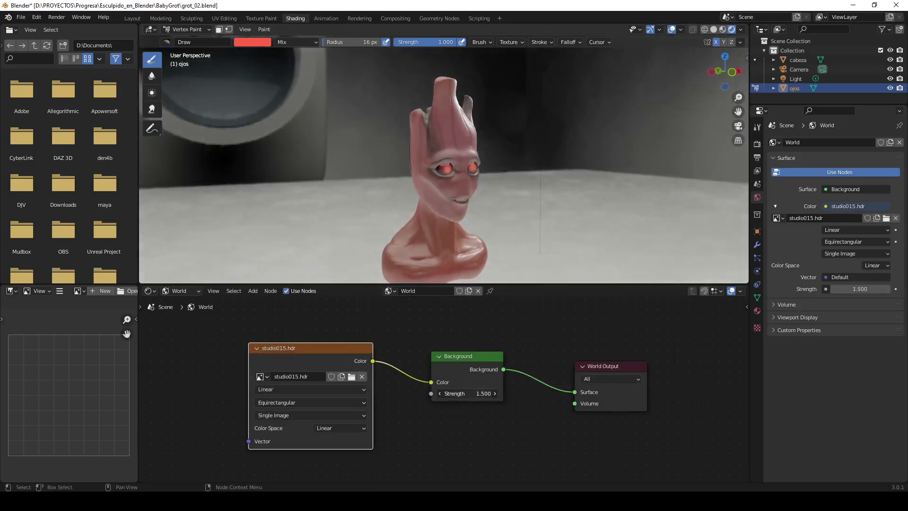
pyautogui.doubleClick(465, 394)
pyautogui.write('0.2')
pyautogui.press('Return')
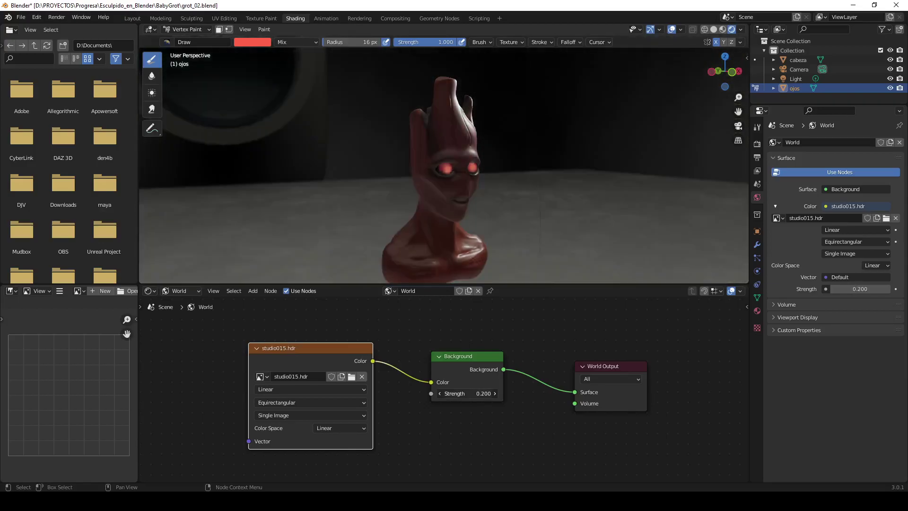
# Step: Drag the world Strength up to 0.4 and orbit closer to the face
pyautogui.moveTo(465, 393); pyautogui.dragTo(477, 393)
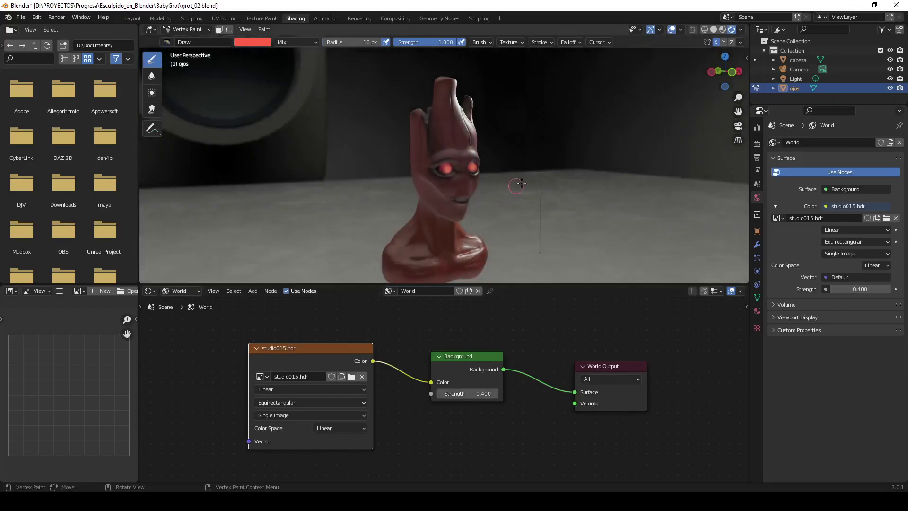
pyautogui.moveTo(506, 184); pyautogui.dragTo(543, 152, button='middle')
pyautogui.scroll(3, 506, 185)
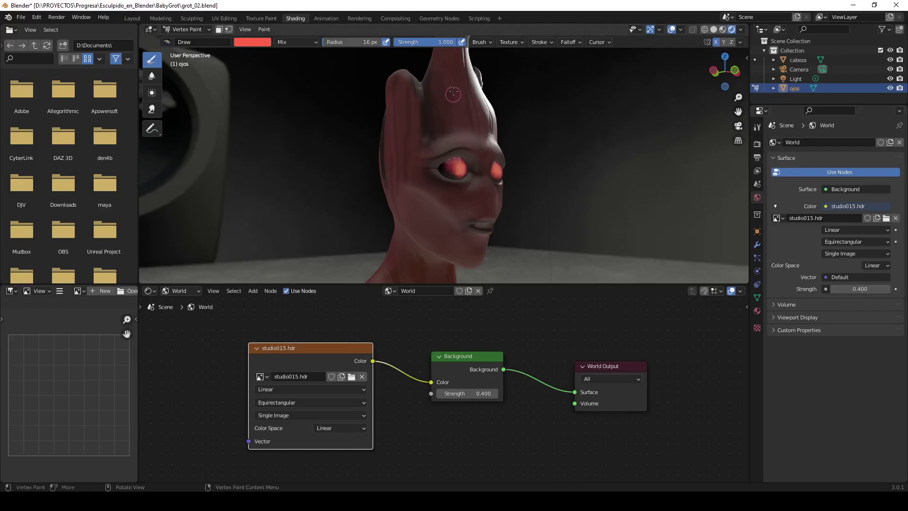
pyautogui.moveTo(549, 141); pyautogui.dragTo(539, 146, button='middle')
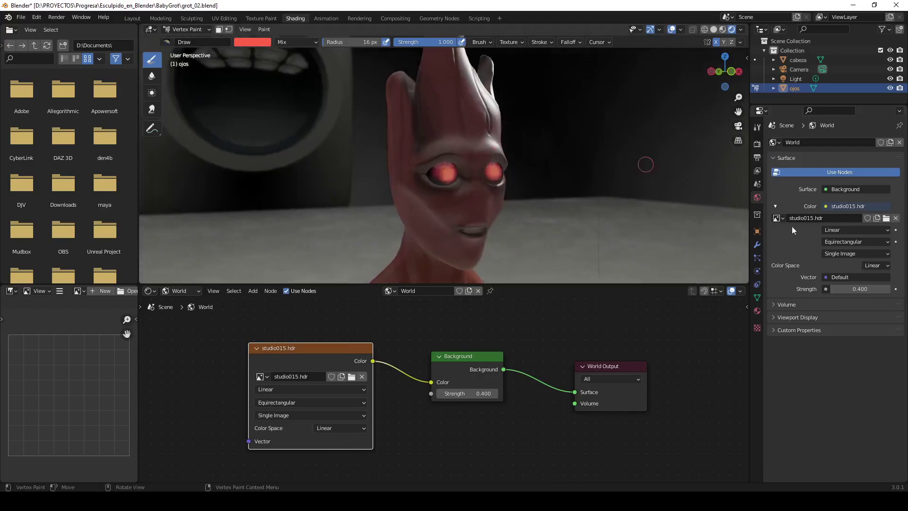
# Step: Expand the Ojos eye material's Surface settings and adjust its specular and roughness
pyautogui.click(758, 309)
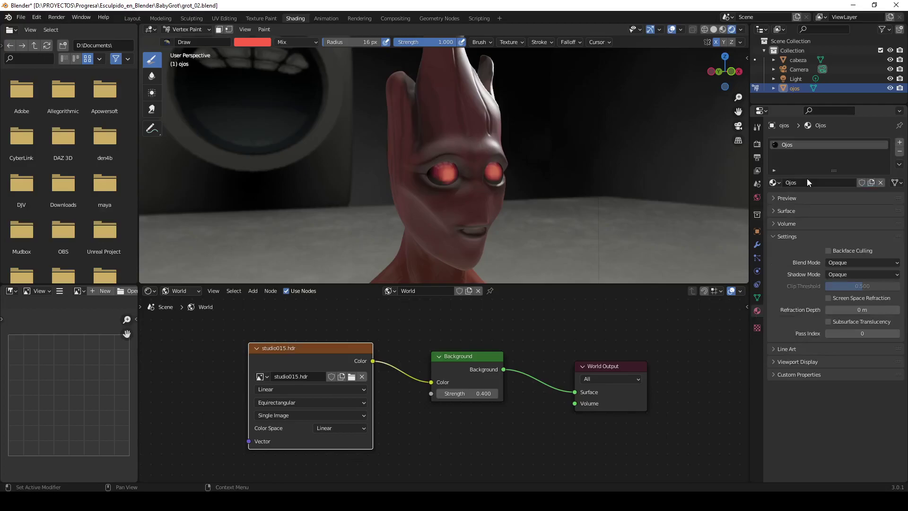
pyautogui.click(806, 60)
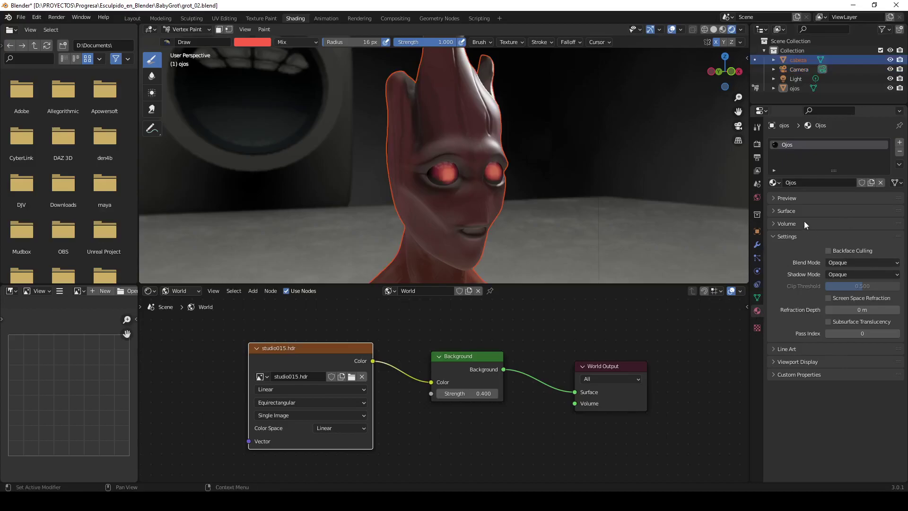
pyautogui.click(756, 297)
pyautogui.click(773, 210)
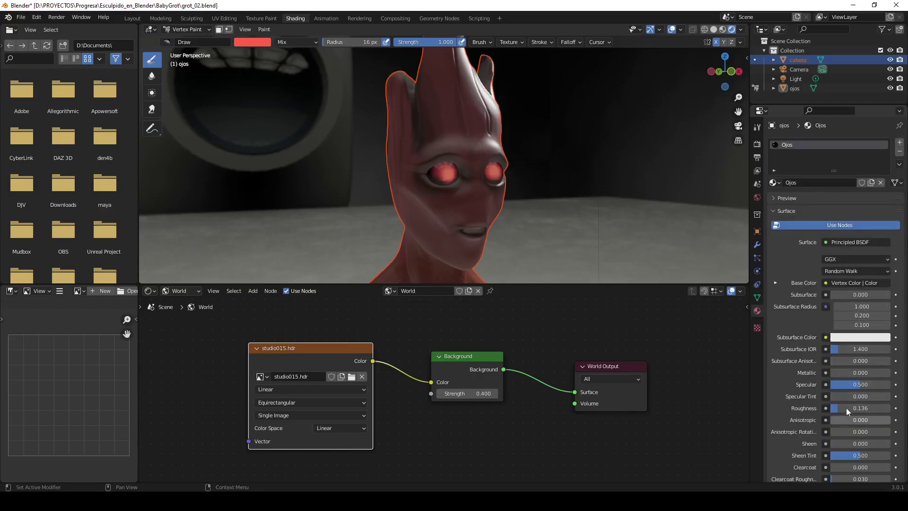
pyautogui.moveTo(839, 409)
pyautogui.mouseDown()
pyautogui.moveTo(849, 408)
pyautogui.moveTo(837, 384)
pyautogui.moveTo(867, 385)
pyautogui.mouseUp()
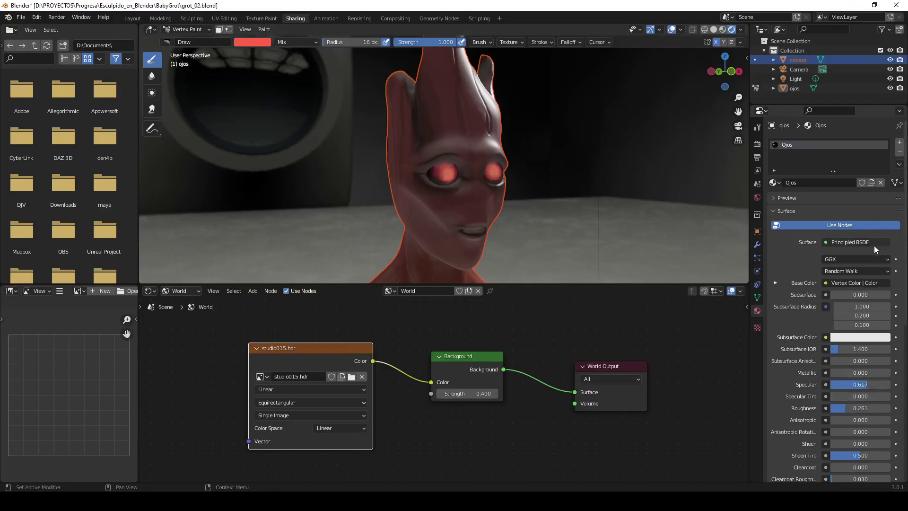
pyautogui.press('w')
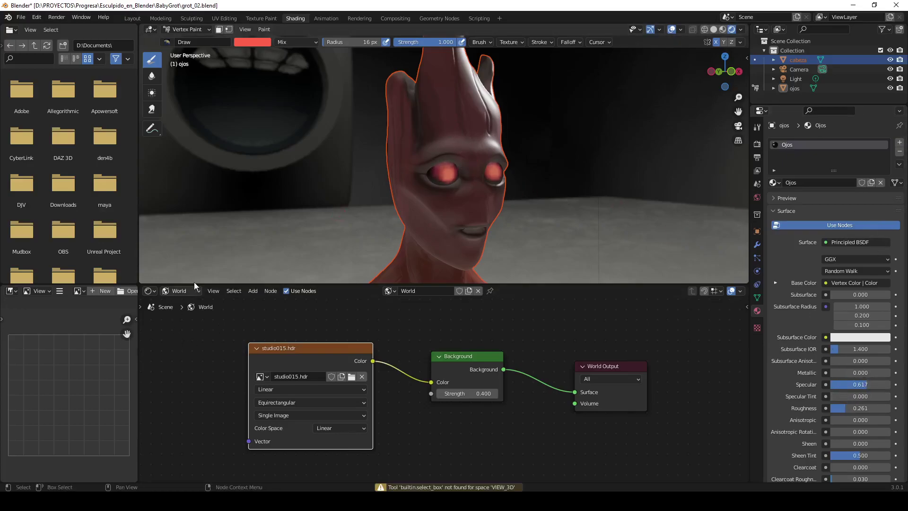
# Step: Show the Ojos nodes, set roughness to about 0.16, and undo an accidental slot removal
pyautogui.click(173, 295)
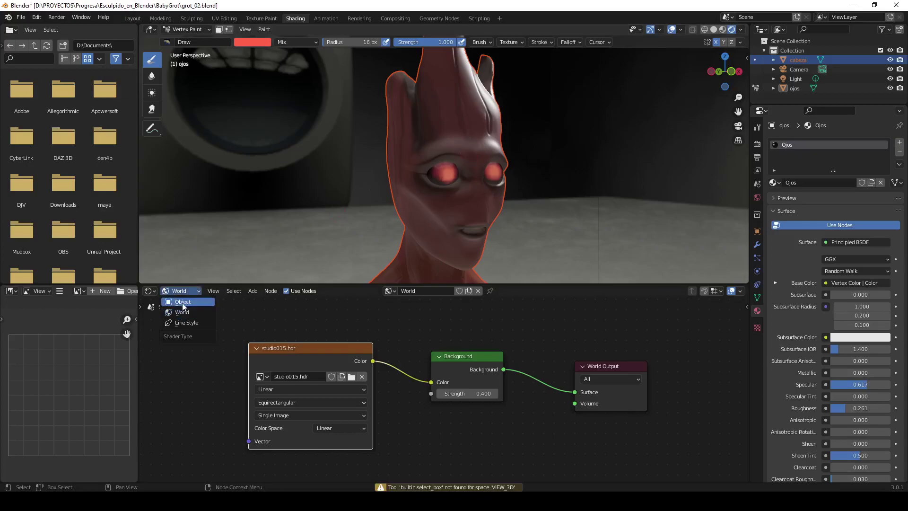
pyautogui.click(177, 300)
pyautogui.scroll(-2, 347, 354)
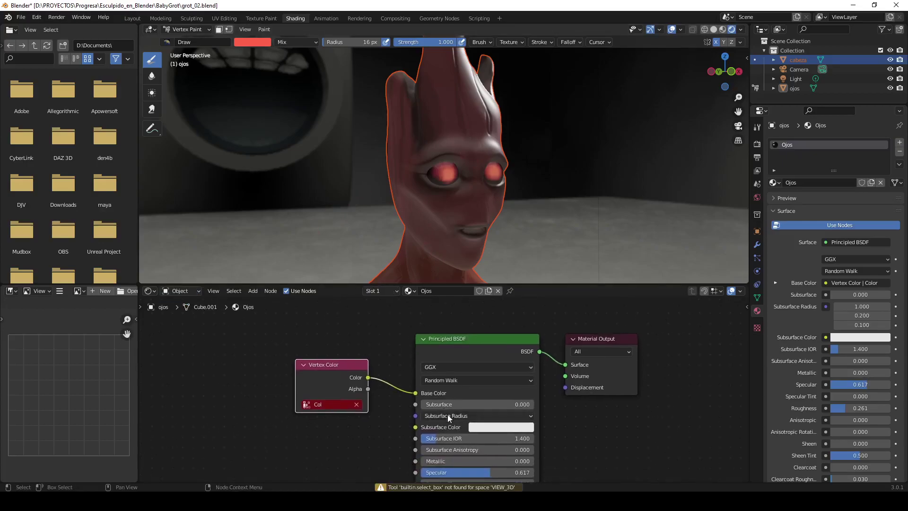
pyautogui.scroll(-3, 414, 456)
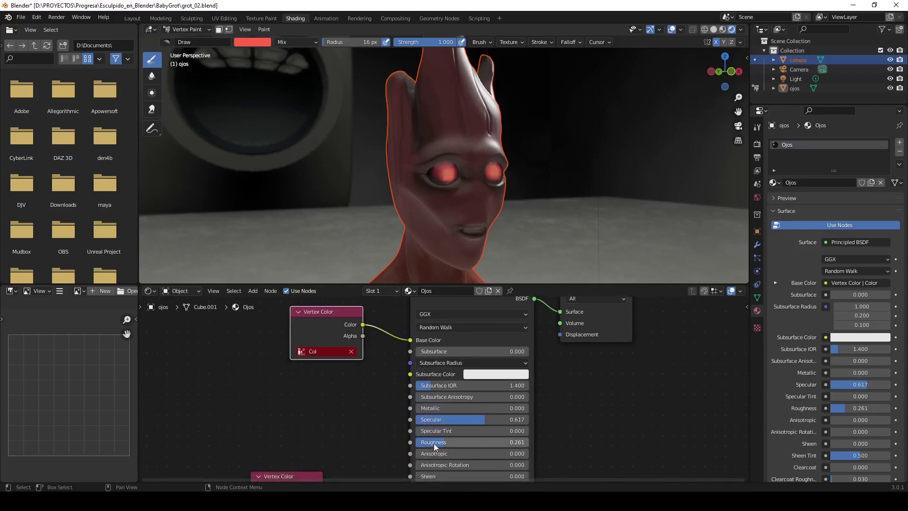
pyautogui.moveTo(434, 442)
pyautogui.mouseDown()
pyautogui.moveTo(420, 442)
pyautogui.moveTo(434, 444)
pyautogui.mouseUp()
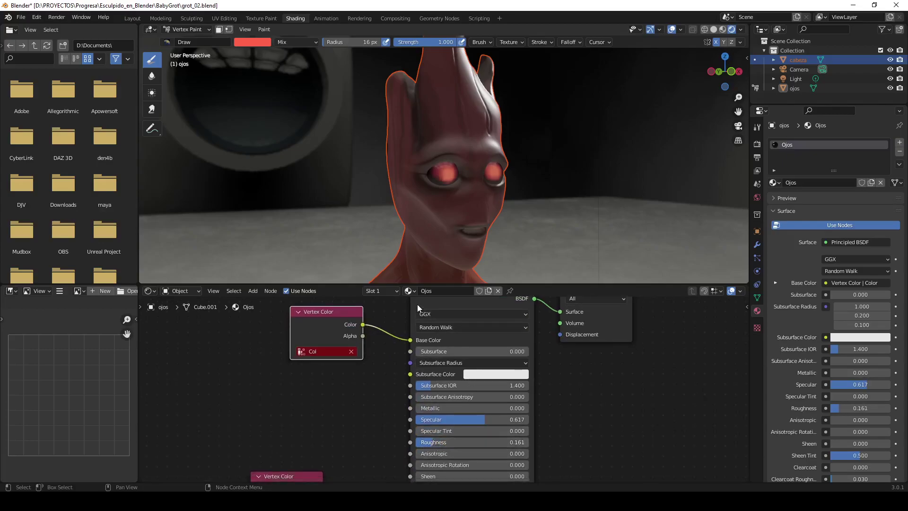
pyautogui.click(409, 291)
pyautogui.click(899, 154)
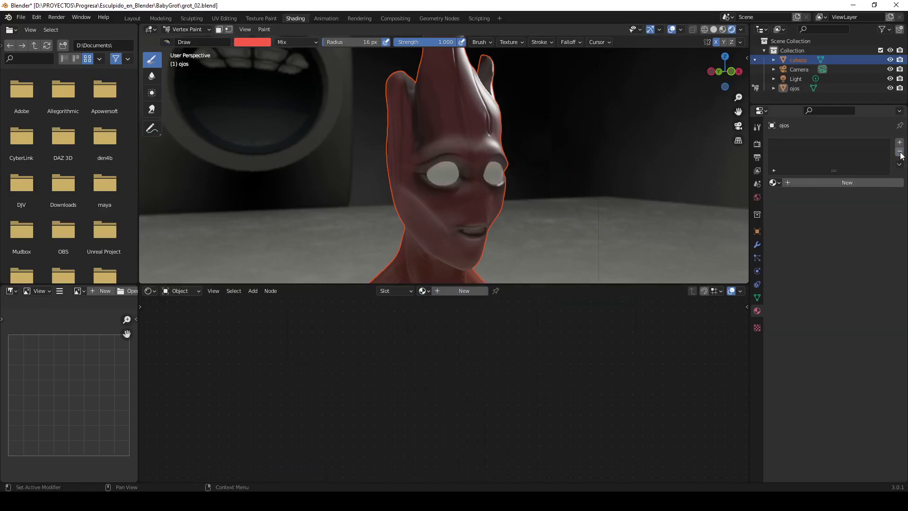
pyautogui.hotkey('ctrl', 'z')
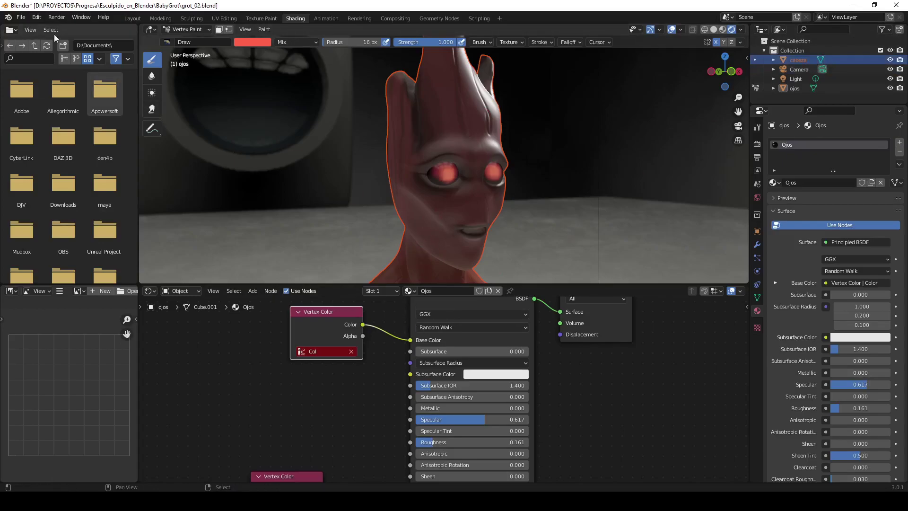
# Step: Return to Object Mode, select the cabeza head and lower babyGrot roughness from 0.436 to 0.318
pyautogui.click(187, 29)
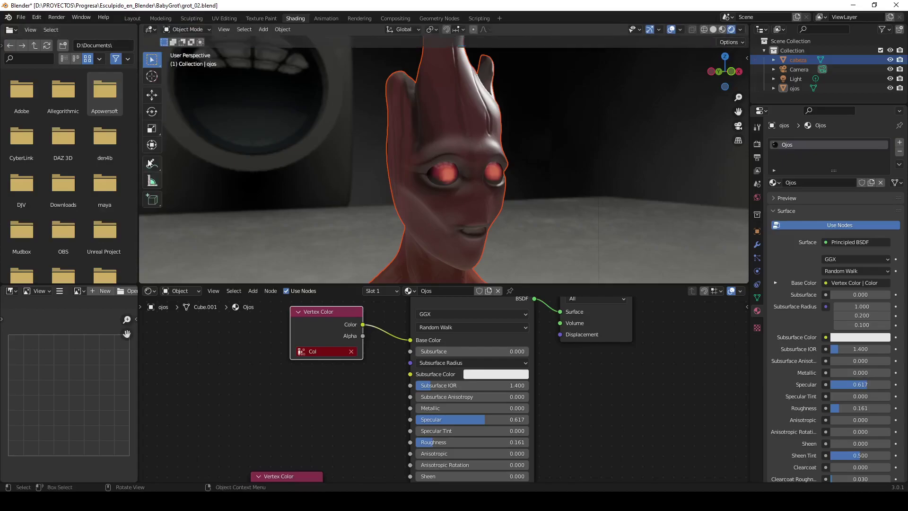
pyautogui.click(149, 97)
pyautogui.click(437, 77)
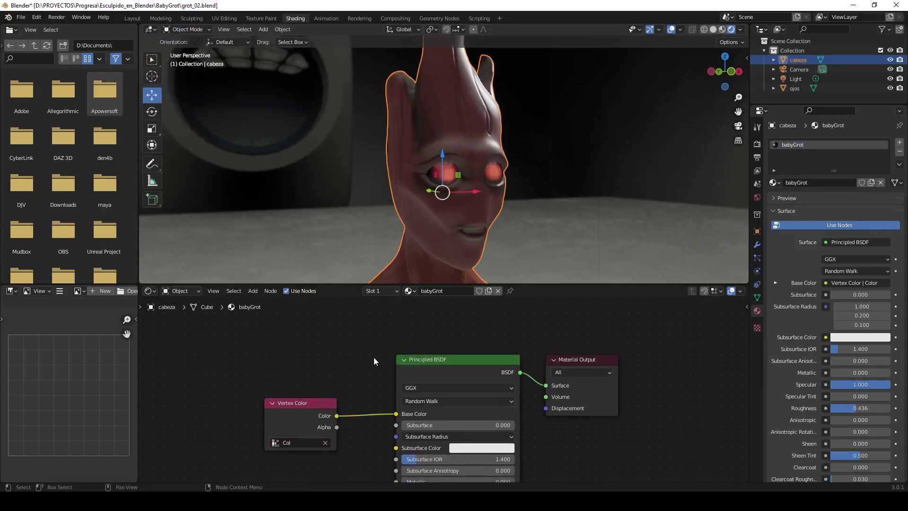
pyautogui.moveTo(373, 361); pyautogui.dragTo(355, 298, button='middle')
pyautogui.moveTo(440, 450); pyautogui.dragTo(420, 450)
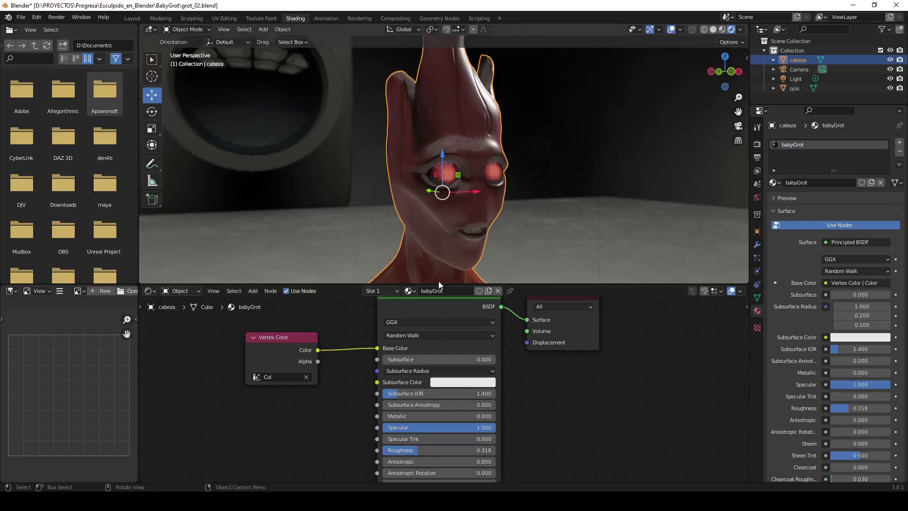
pyautogui.click(179, 291)
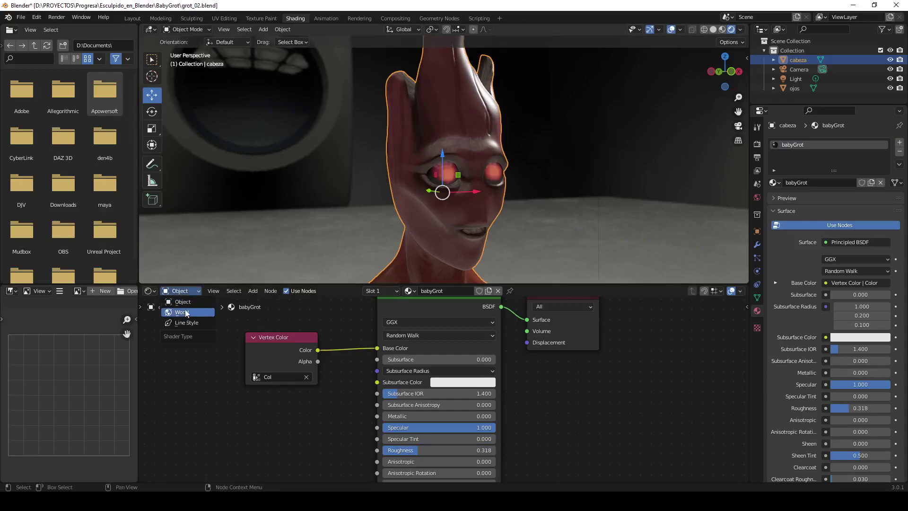
# Step: Set the world Background Strength to 0.3 in the World node editor
pyautogui.click(186, 313)
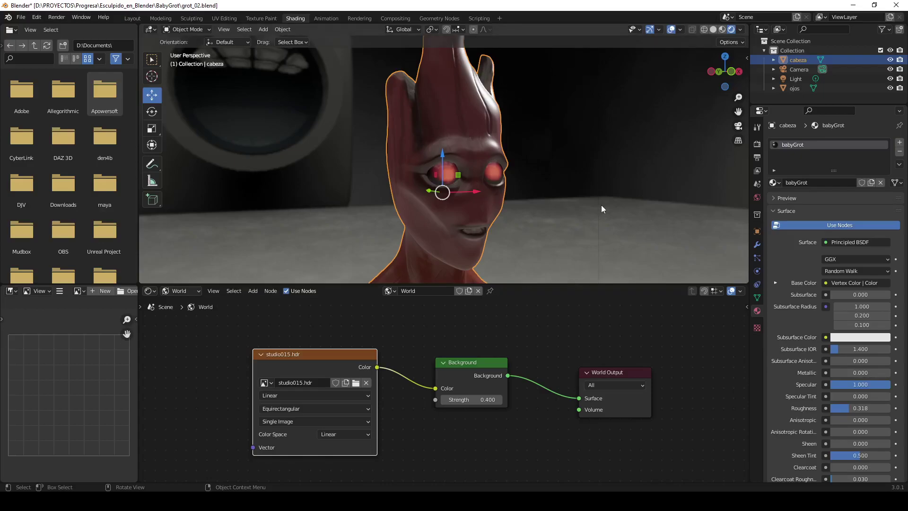
pyautogui.click(499, 399)
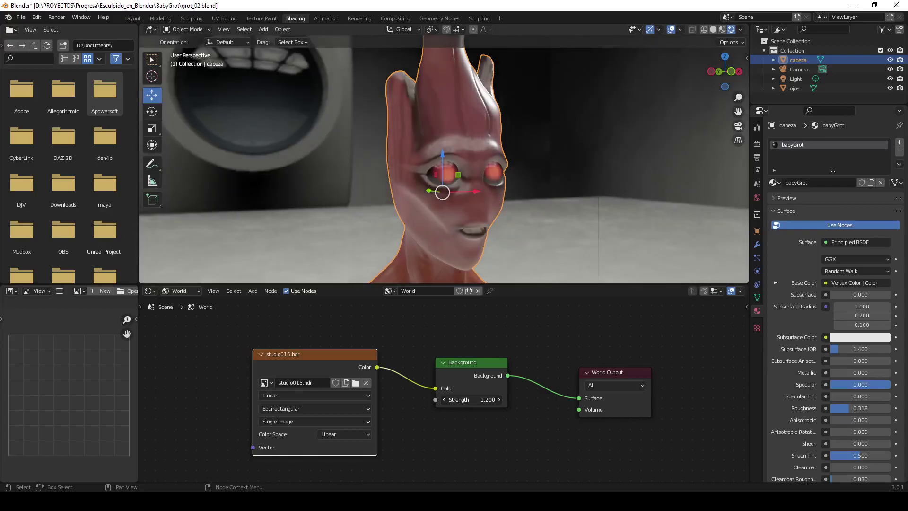
pyautogui.click(498, 400)
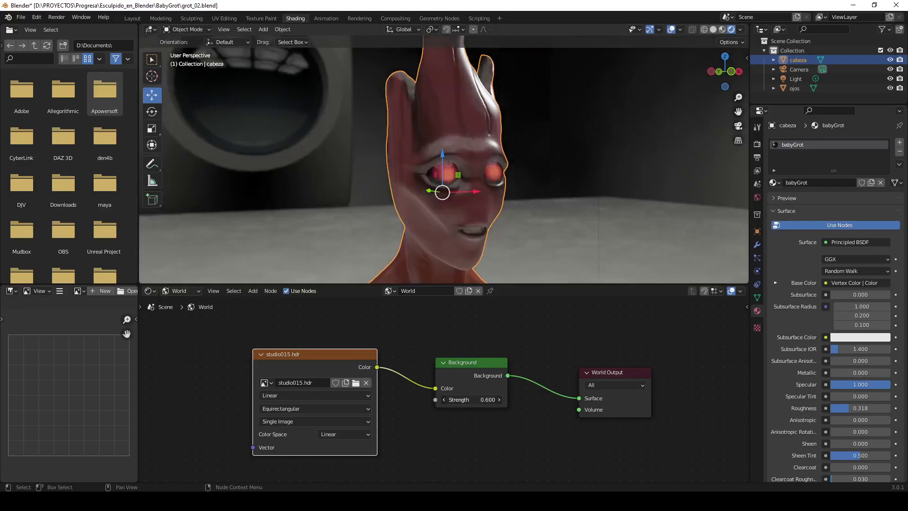
pyautogui.moveTo(472, 400); pyautogui.dragTo(454, 399)
pyautogui.click(499, 399)
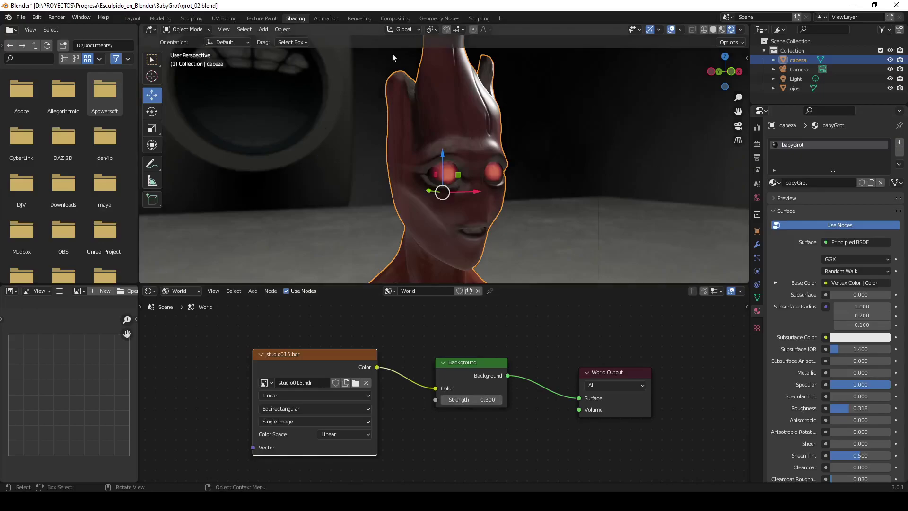
# Step: Enable Transparent in the Render properties' Film settings
pyautogui.click(758, 144)
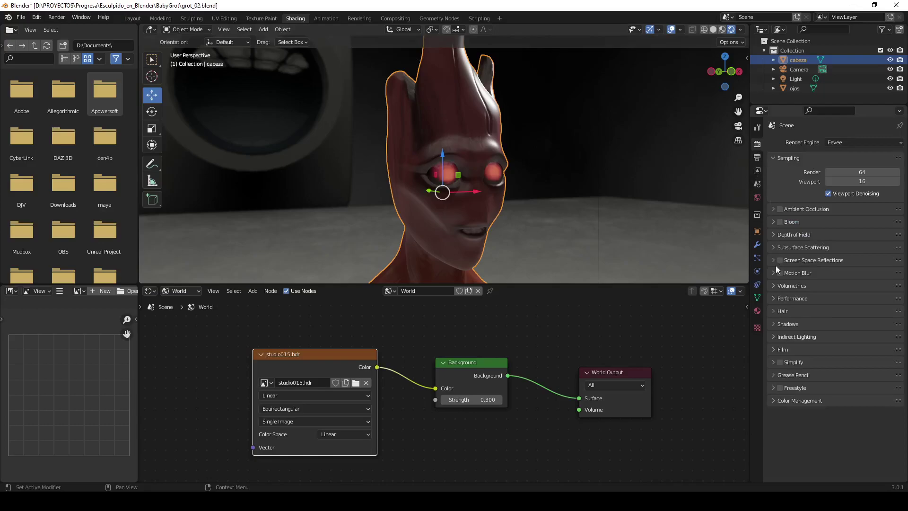
pyautogui.click(773, 350)
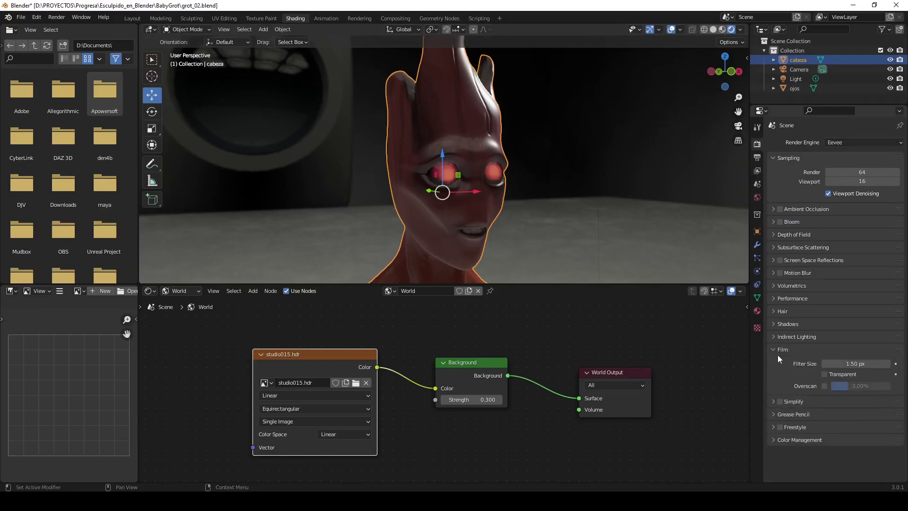
pyautogui.click(824, 373)
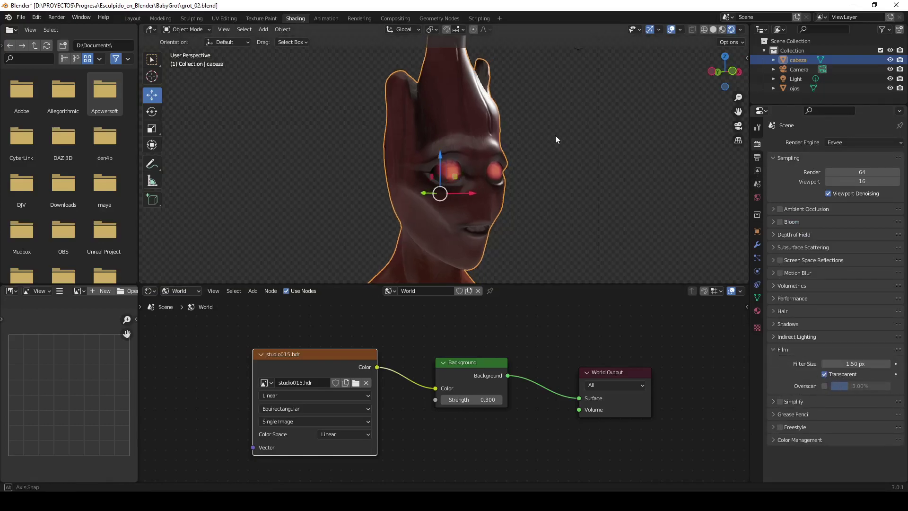
# Step: Deselect the HDR image node, zoom out the viewport and select the Light object
pyautogui.click(535, 334)
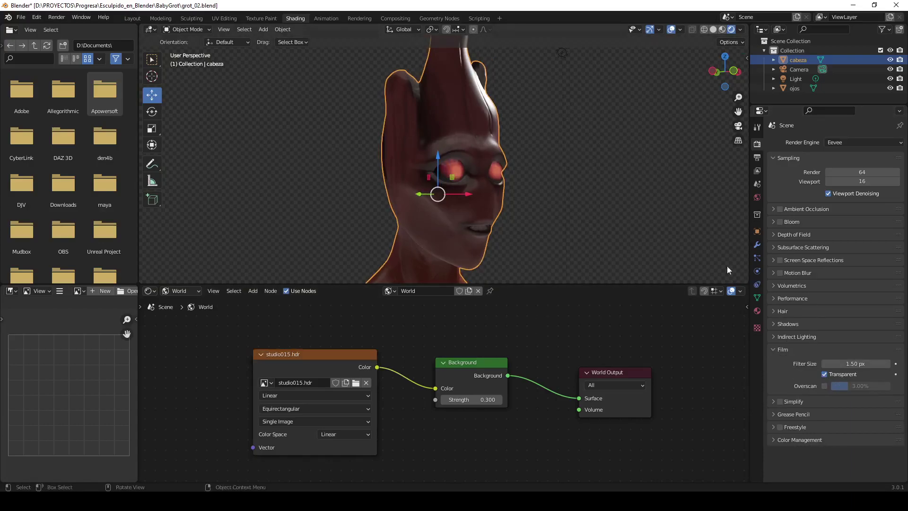
pyautogui.scroll(-2, 659, 162)
pyautogui.scroll(-2, 588, 151)
pyautogui.scroll(-2, 582, 152)
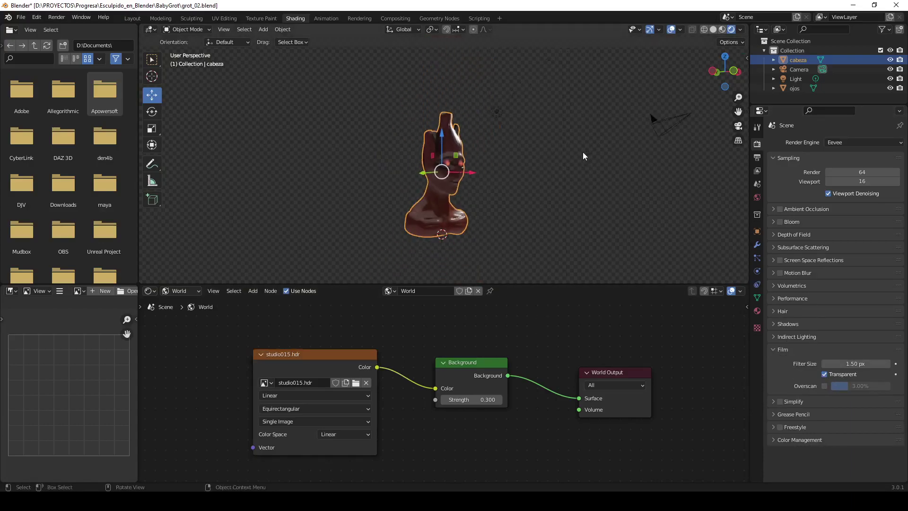
pyautogui.click(500, 114)
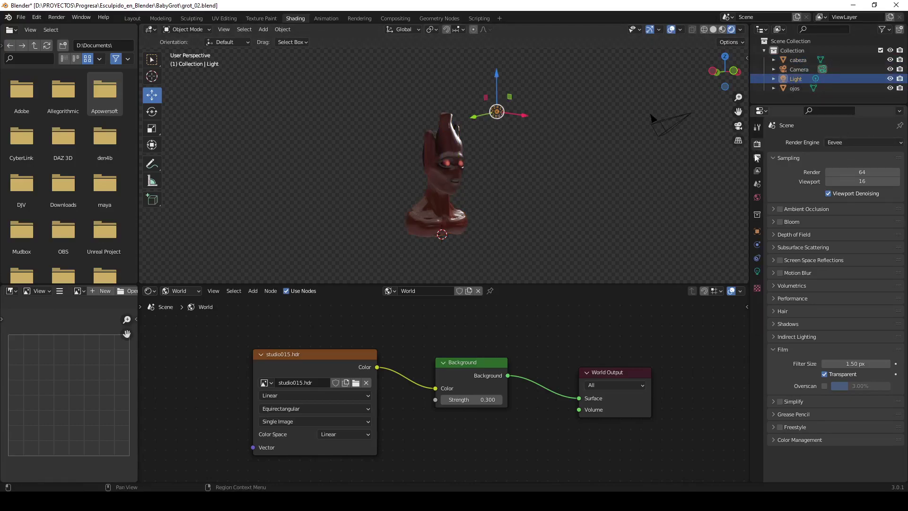
# Step: Convert the light to an Area light, scale it up and move it above the head
pyautogui.click(757, 271)
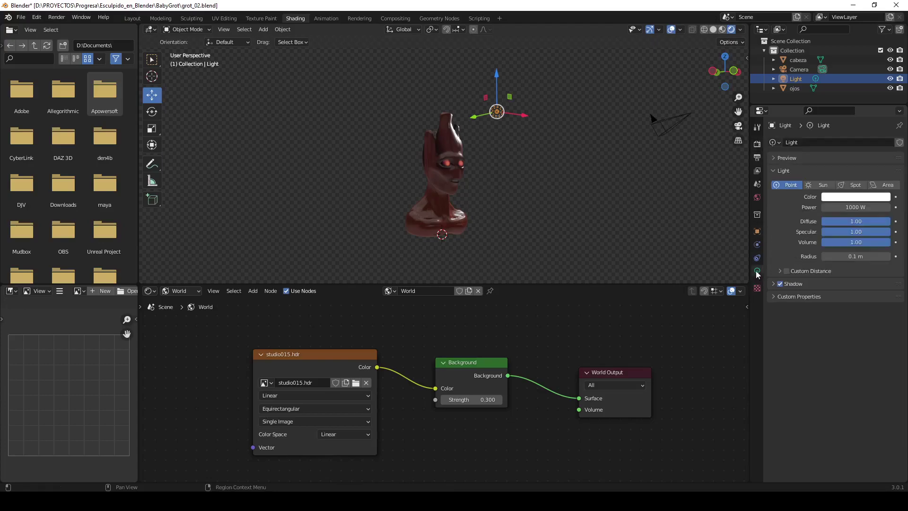
pyautogui.click(876, 185)
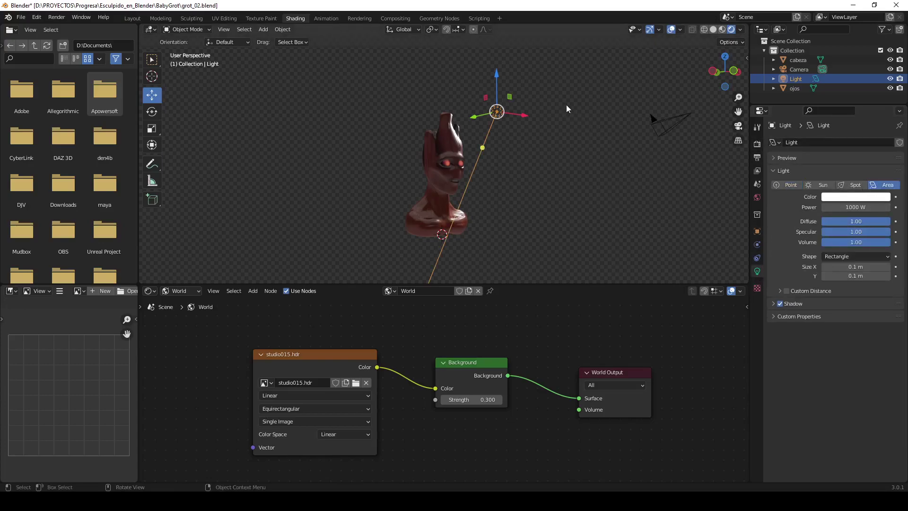
pyautogui.press('s')
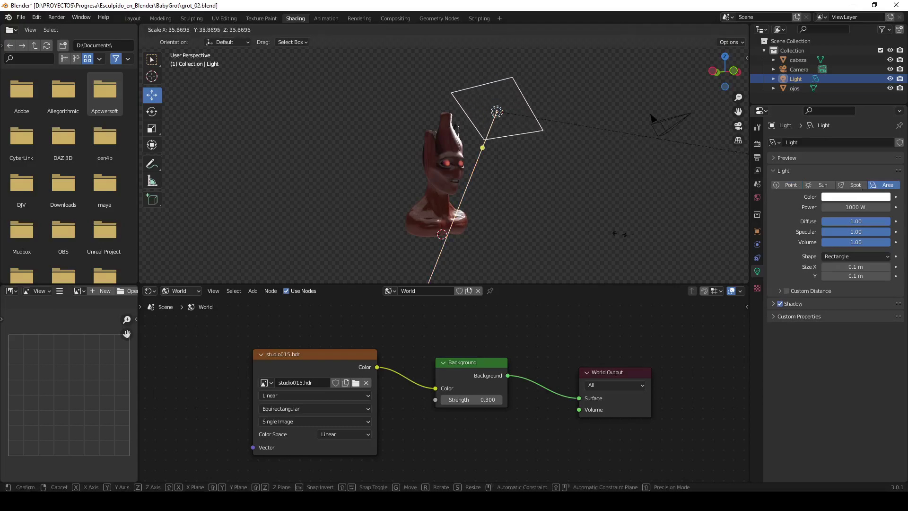
pyautogui.click(286, 156)
pyautogui.moveTo(284, 149)
pyautogui.mouseDown(button='middle')
pyautogui.moveTo(274, 163)
pyautogui.moveTo(193, 169)
pyautogui.moveTo(259, 172)
pyautogui.moveTo(217, 232)
pyautogui.mouseUp(button='middle')
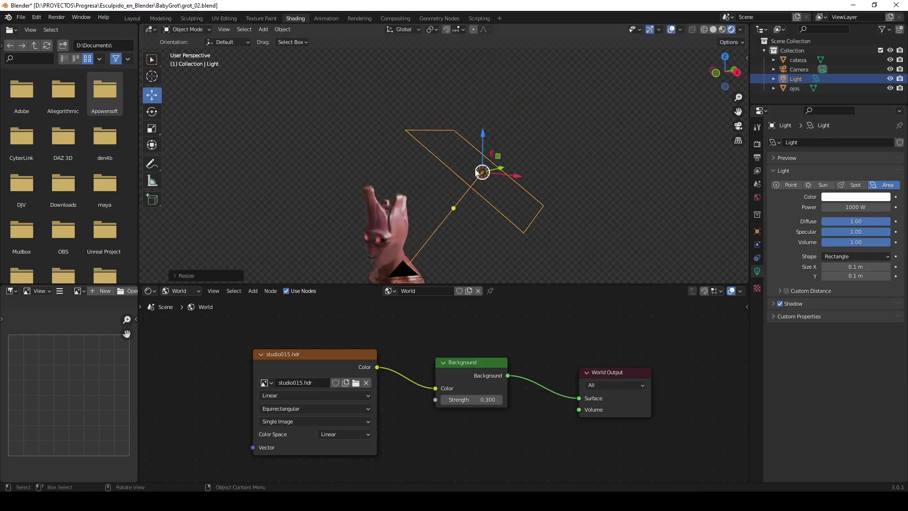
pyautogui.moveTo(499, 152); pyautogui.dragTo(520, 147)
pyautogui.moveTo(520, 147)
pyautogui.mouseDown(button='middle')
pyautogui.moveTo(408, 181)
pyautogui.moveTo(503, 206)
pyautogui.mouseUp(button='middle')
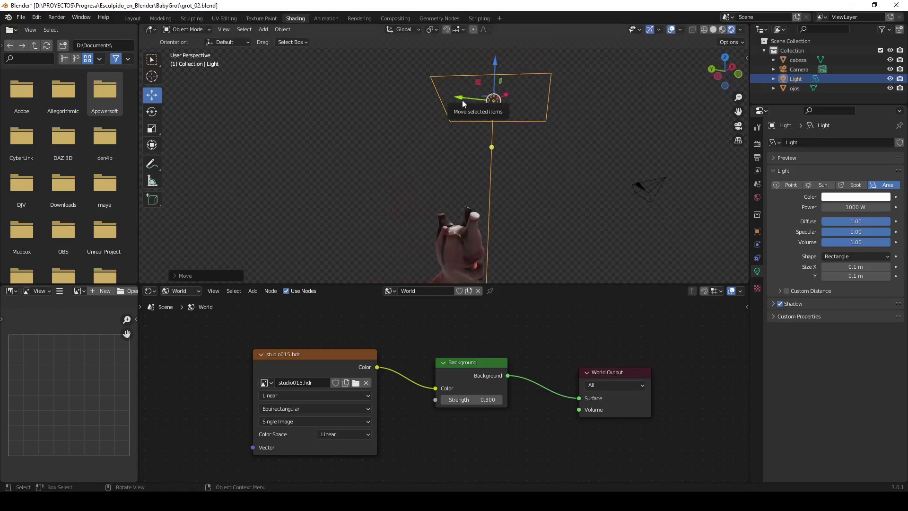
pyautogui.moveTo(461, 100); pyautogui.dragTo(421, 91)
pyautogui.moveTo(420, 92)
pyautogui.mouseDown(button='middle')
pyautogui.moveTo(388, 126)
pyautogui.moveTo(368, 114)
pyautogui.moveTo(375, 208)
pyautogui.mouseUp(button='middle')
# Step: Tilt the area light toward the head and set its colour to red
pyautogui.press('r')
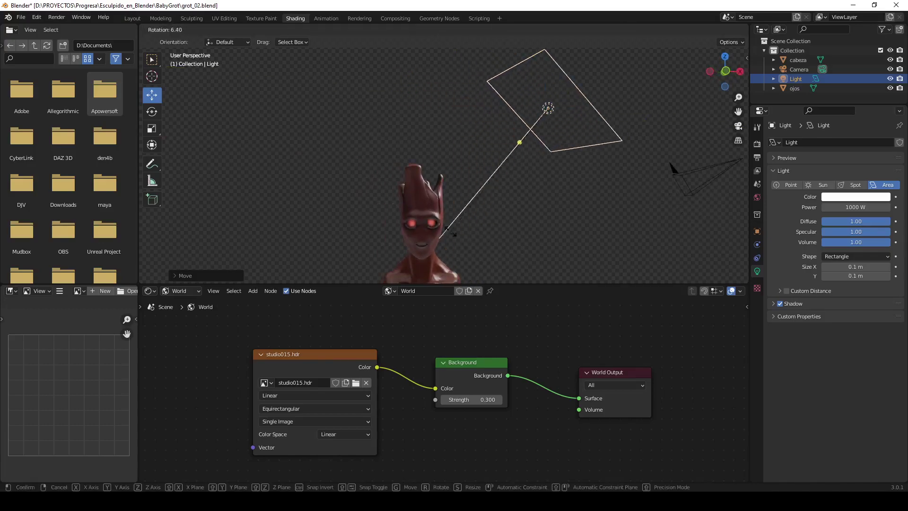
pyautogui.press('Return')
pyautogui.click(854, 196)
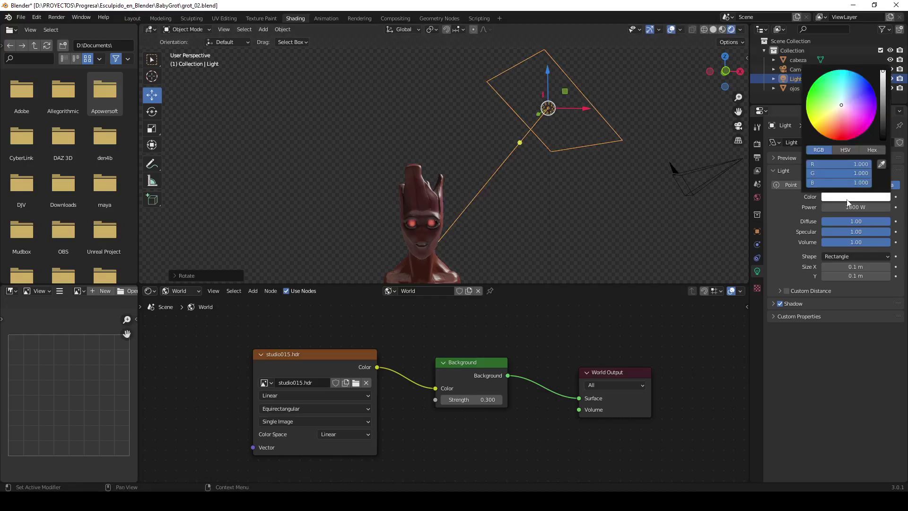
pyautogui.moveTo(863, 101); pyautogui.dragTo(840, 127)
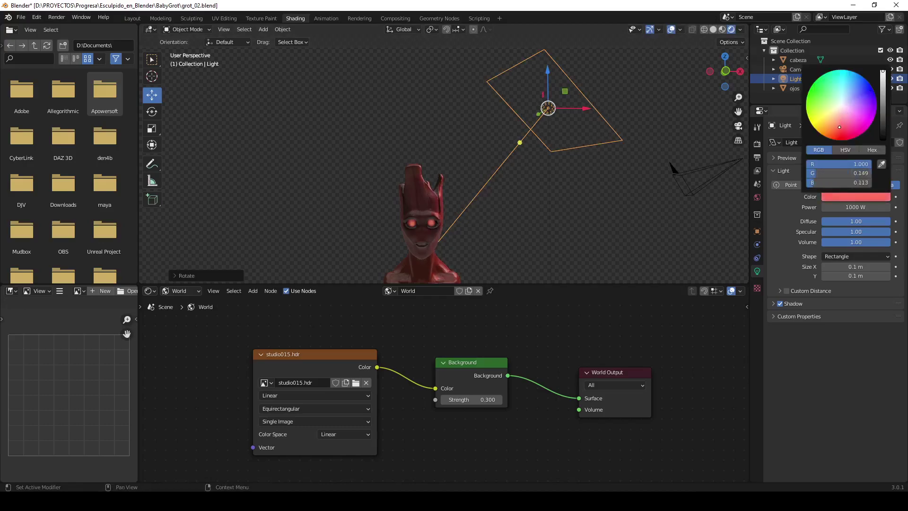
pyautogui.moveTo(537, 206); pyautogui.dragTo(539, 189, button='middle')
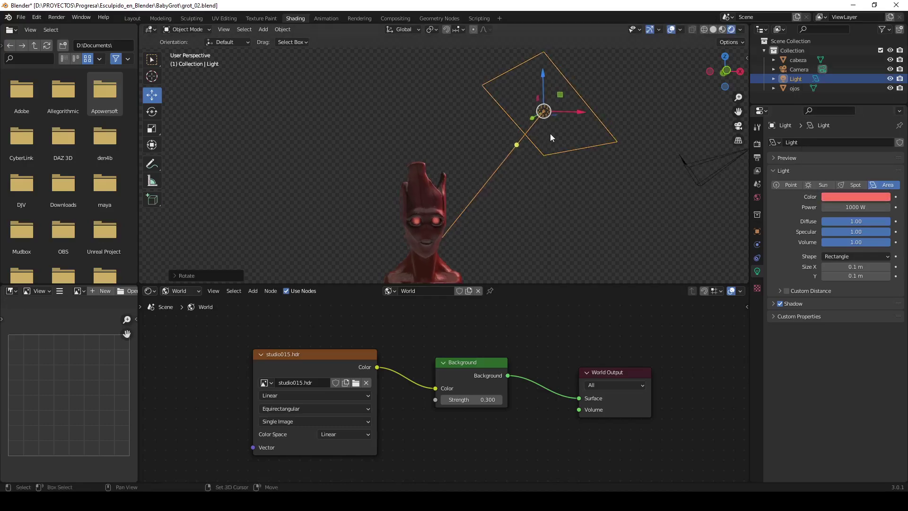
# Step: Duplicate the red light as Light.001, place it up-left and rotate it toward the head
pyautogui.hotkey('shift', 'd')
pyautogui.click(304, 128)
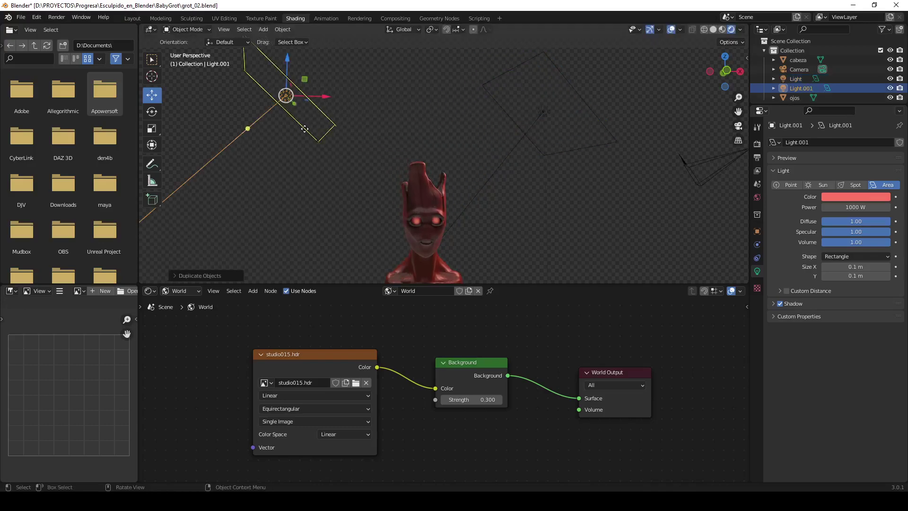
pyautogui.press('r')
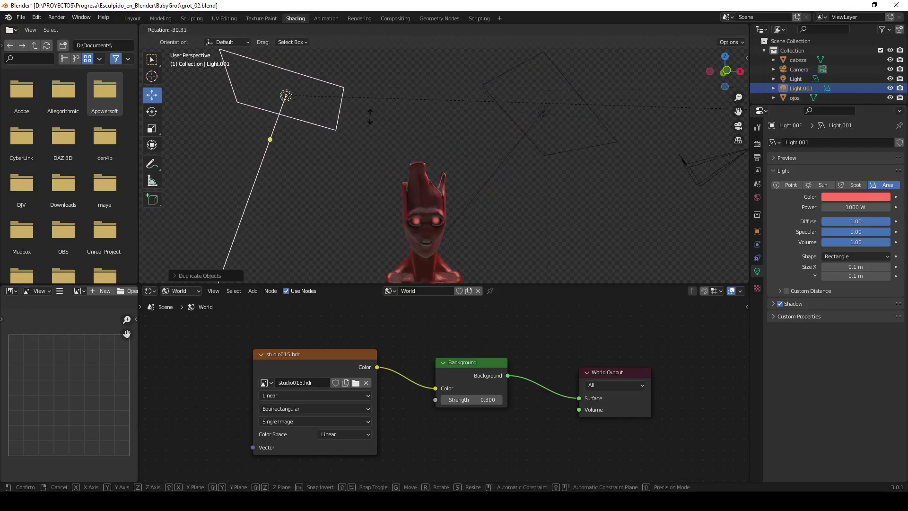
pyautogui.click(339, 212)
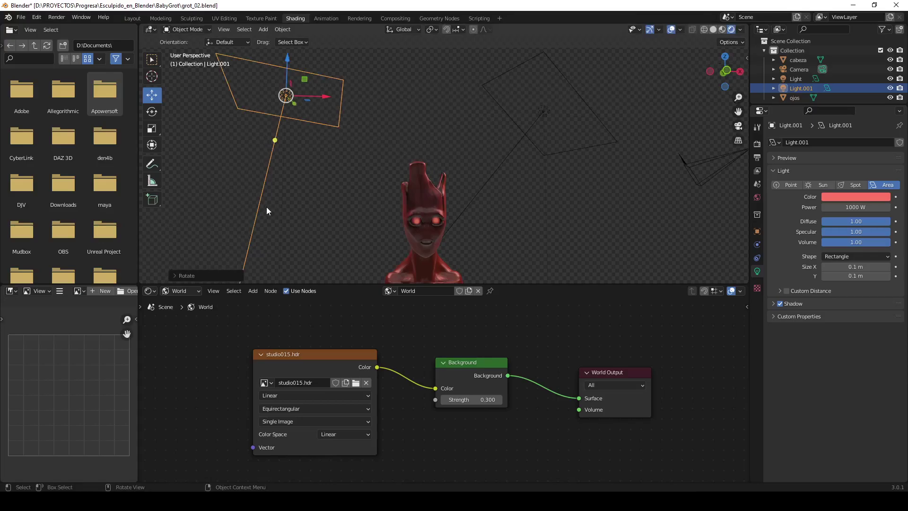
pyautogui.press('r')
pyautogui.press('Return')
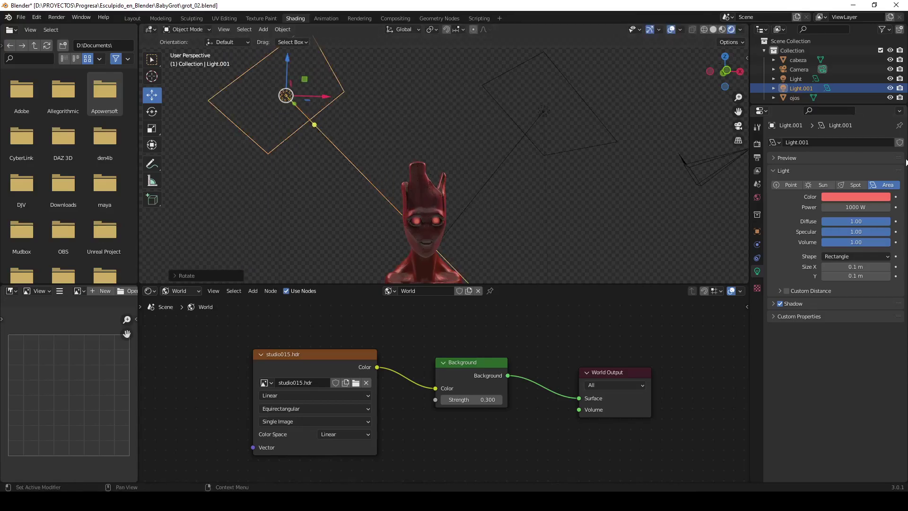
# Step: Set Light.001's colour to a light sky blue
pyautogui.click(828, 198)
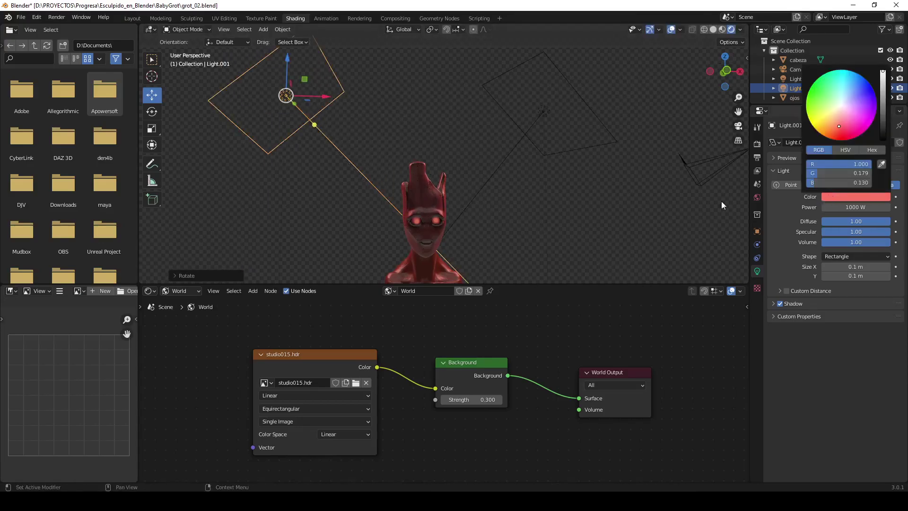
pyautogui.click(850, 201)
pyautogui.moveTo(871, 106); pyautogui.dragTo(868, 86)
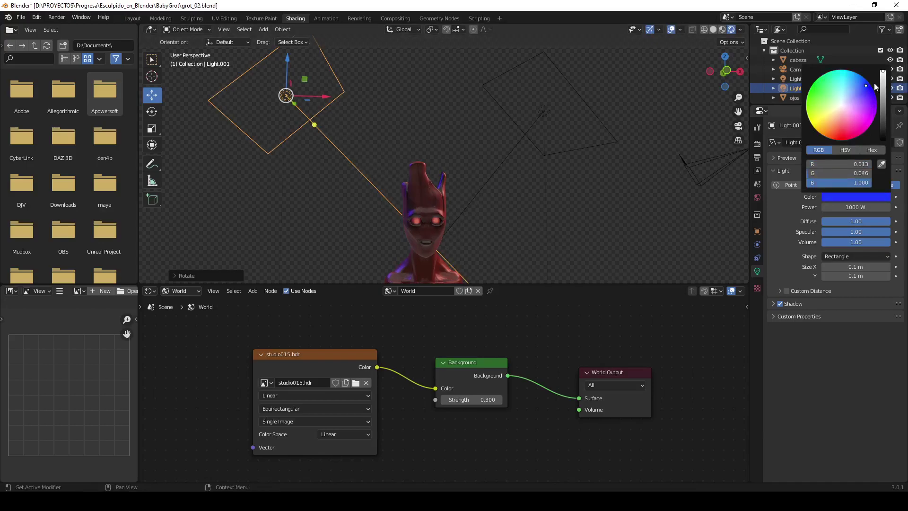
pyautogui.click(853, 198)
pyautogui.moveTo(850, 104); pyautogui.dragTo(858, 82)
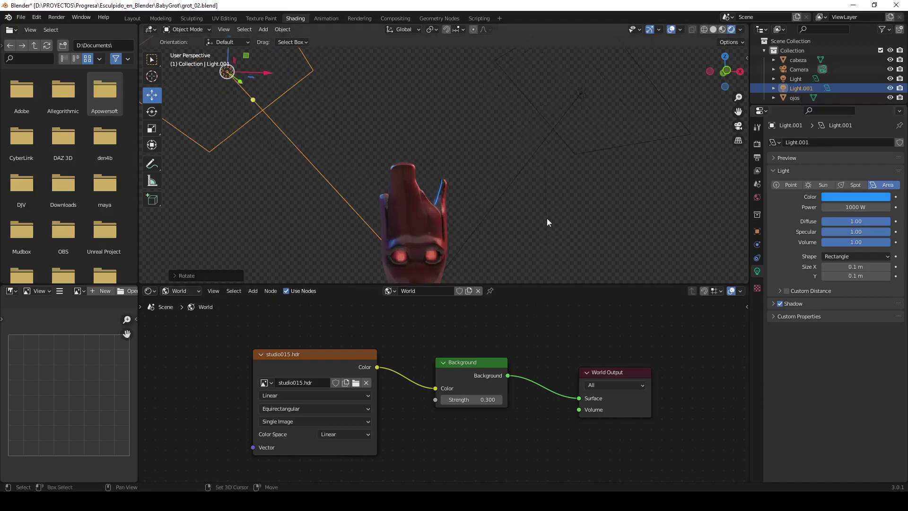
pyautogui.moveTo(547, 217); pyautogui.dragTo(495, 362, button='middle')
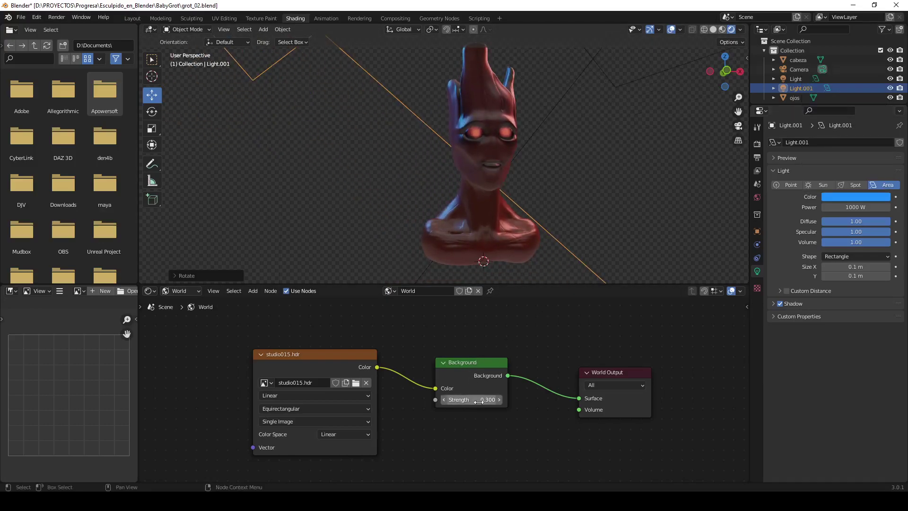
# Step: Lower the world Background Strength to 0.2
pyautogui.moveTo(471, 399); pyautogui.dragTo(444, 399)
pyautogui.hotkey('ctrl', 'z')
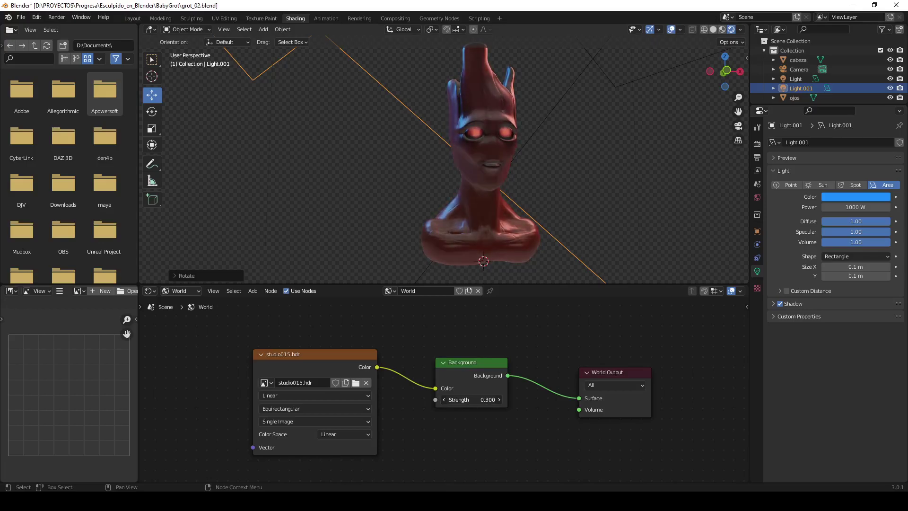
pyautogui.moveTo(471, 400); pyautogui.dragTo(461, 399)
pyautogui.moveTo(519, 240)
pyautogui.mouseDown(button='middle')
pyautogui.moveTo(645, 188)
pyautogui.moveTo(543, 203)
pyautogui.mouseUp(button='middle')
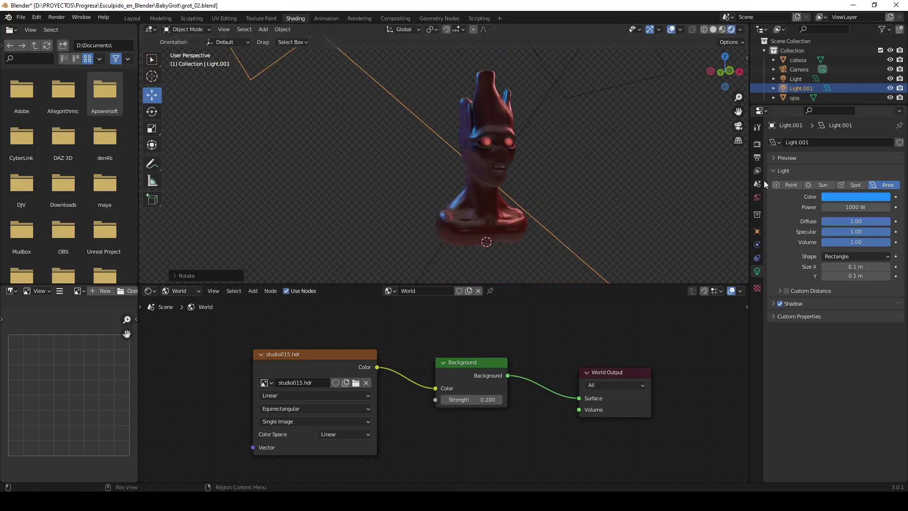
# Step: Darken Light.001's blue colour and scale the light up
pyautogui.click(856, 196)
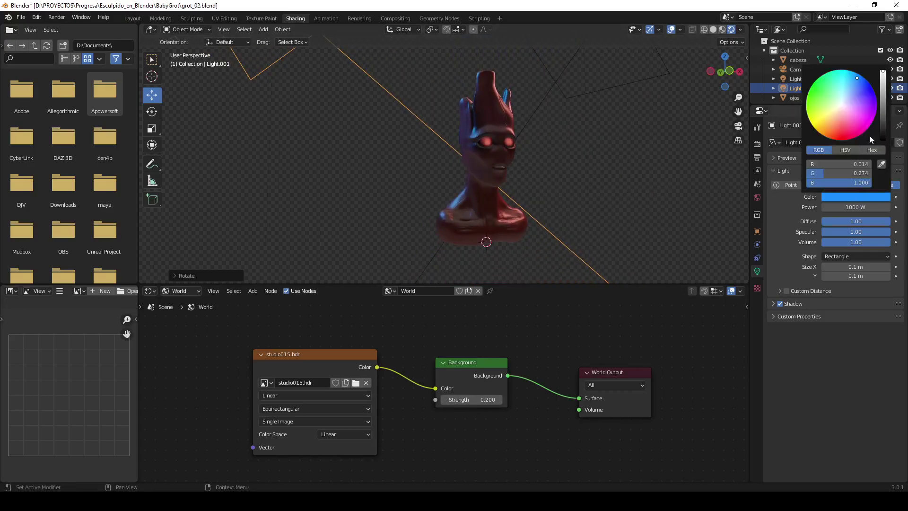
pyautogui.click(882, 99)
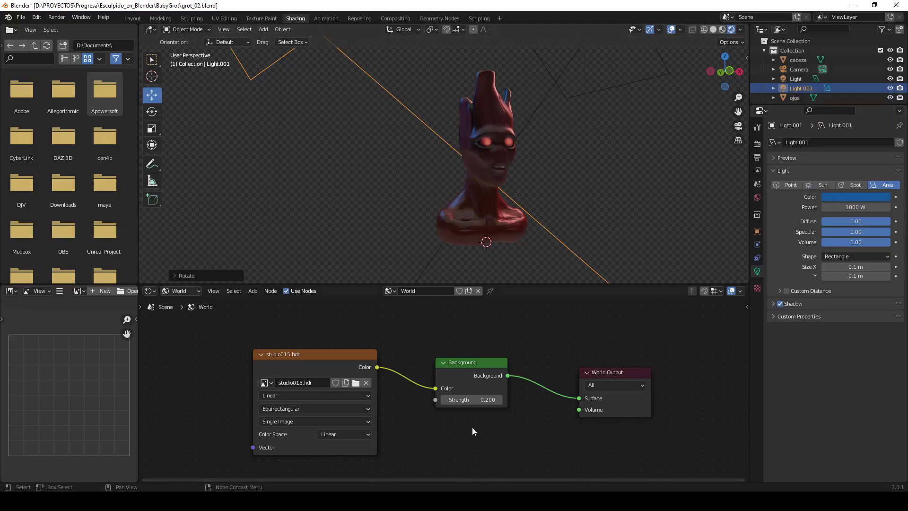
pyautogui.moveTo(856, 207); pyautogui.dragTo(859, 207)
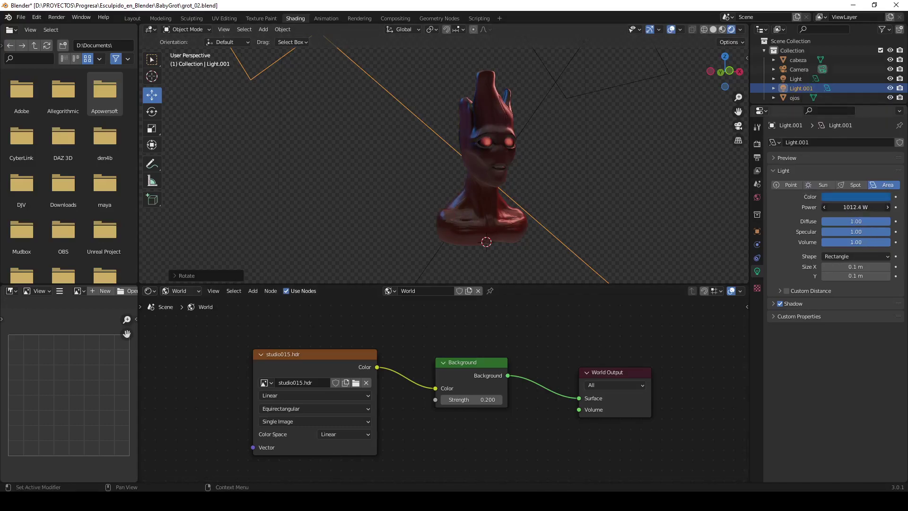
pyautogui.press('s')
pyautogui.click(585, 182)
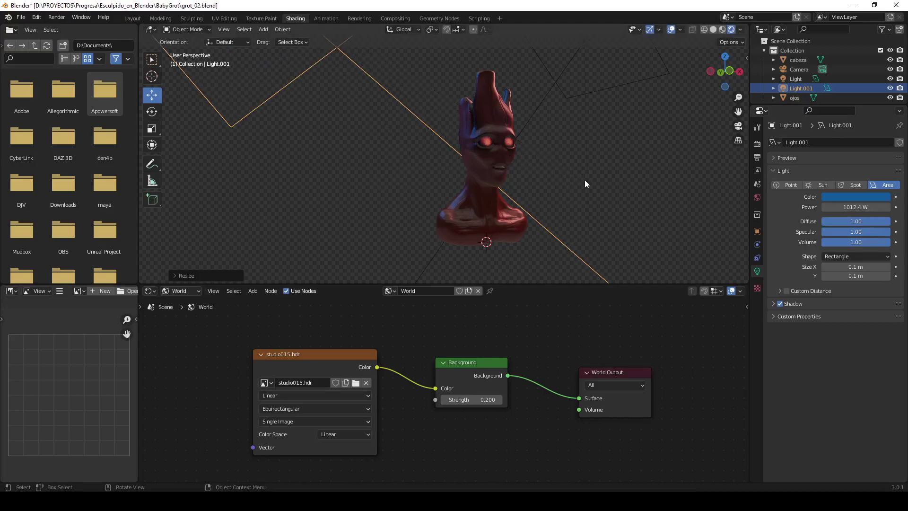
pyautogui.moveTo(585, 183); pyautogui.dragTo(662, 138, button='middle')
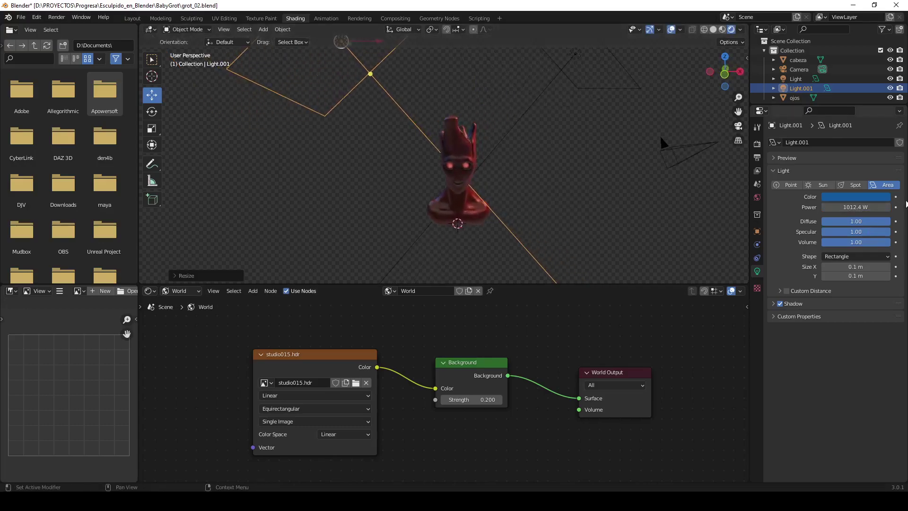
# Step: Set Light.001's power to 10000 W and deepen its blue further
pyautogui.click(871, 208)
pyautogui.write('10000')
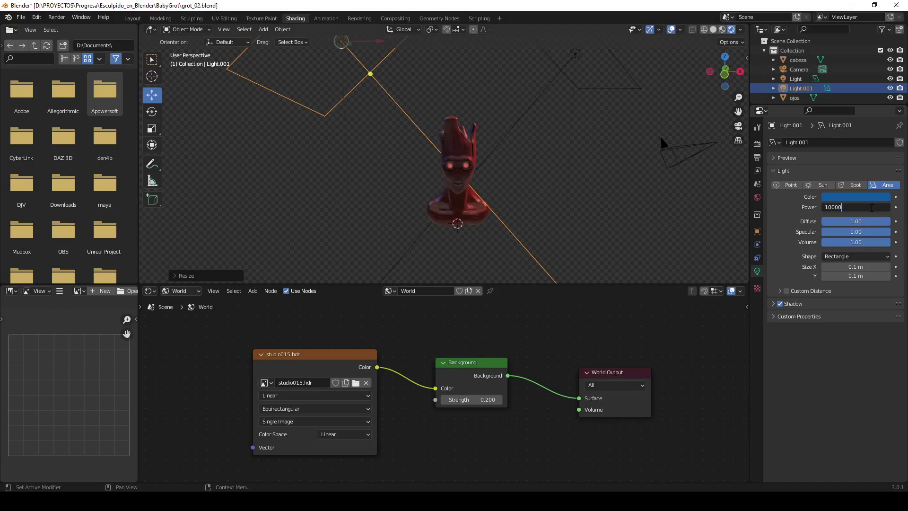
pyautogui.press('Return')
pyautogui.scroll(2, 491, 167)
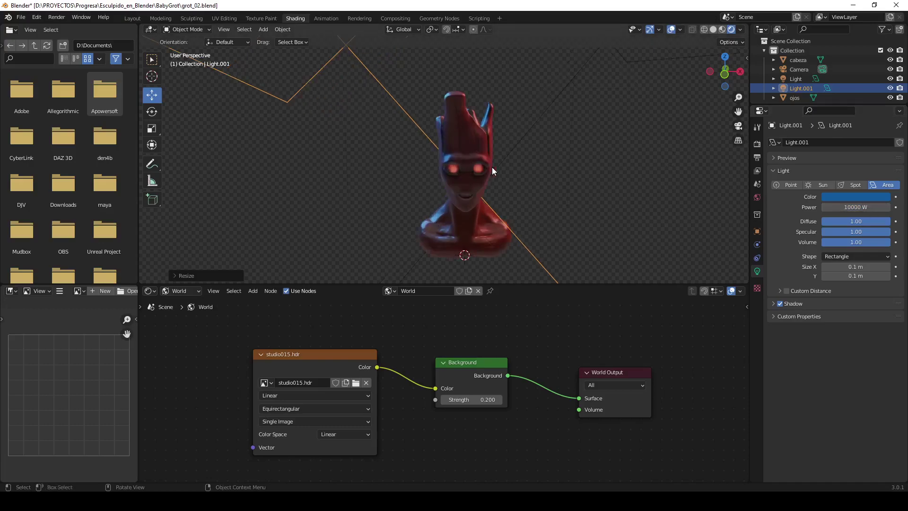
pyautogui.click(832, 197)
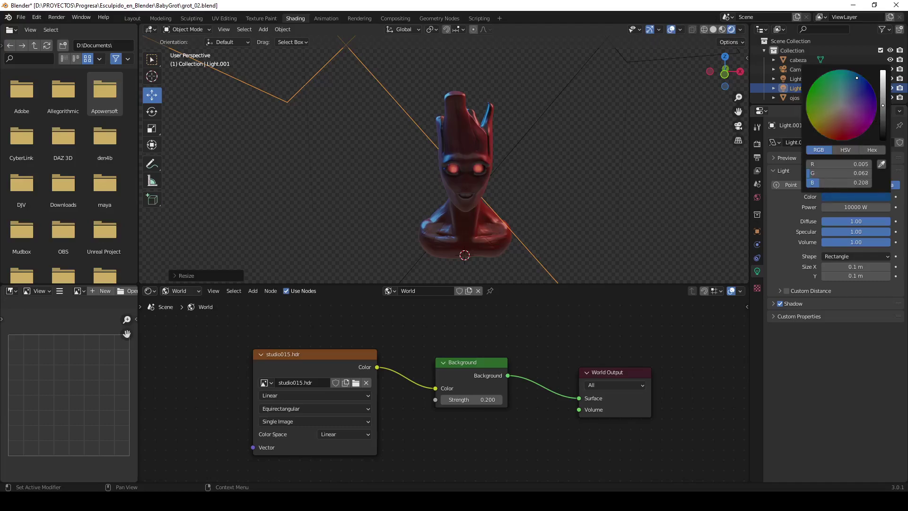
pyautogui.moveTo(882, 109); pyautogui.dragTo(883, 124)
# Step: Orbit and zoom around the head, then look through the scene camera
pyautogui.moveTo(624, 156); pyautogui.dragTo(568, 172, button='middle')
pyautogui.scroll(-2, 553, 176)
pyautogui.scroll(-2, 520, 189)
pyautogui.scroll(1, 515, 201)
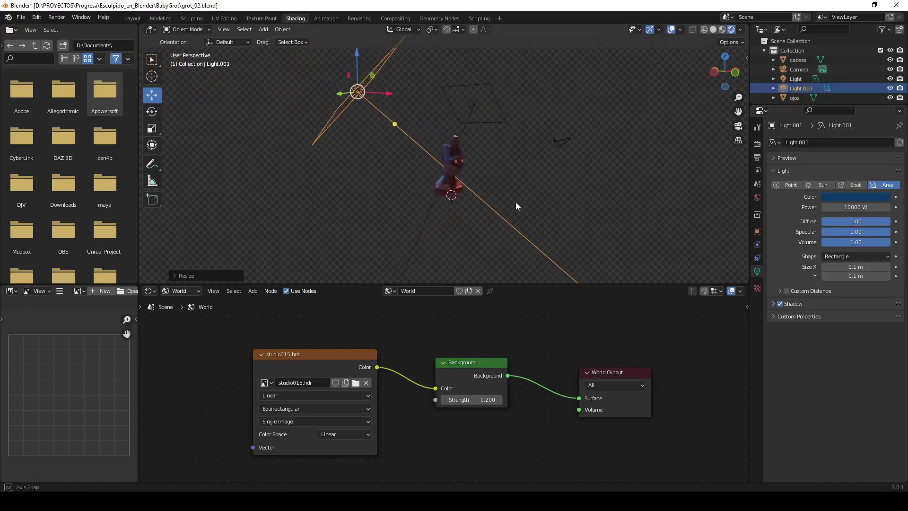
pyautogui.scroll(3, 507, 196)
pyautogui.scroll(4, 515, 194)
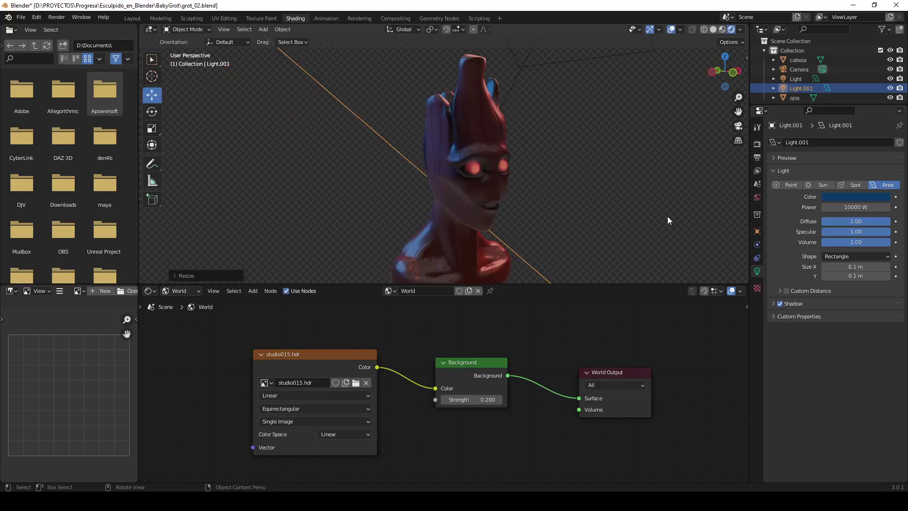
pyautogui.press('KP_0')
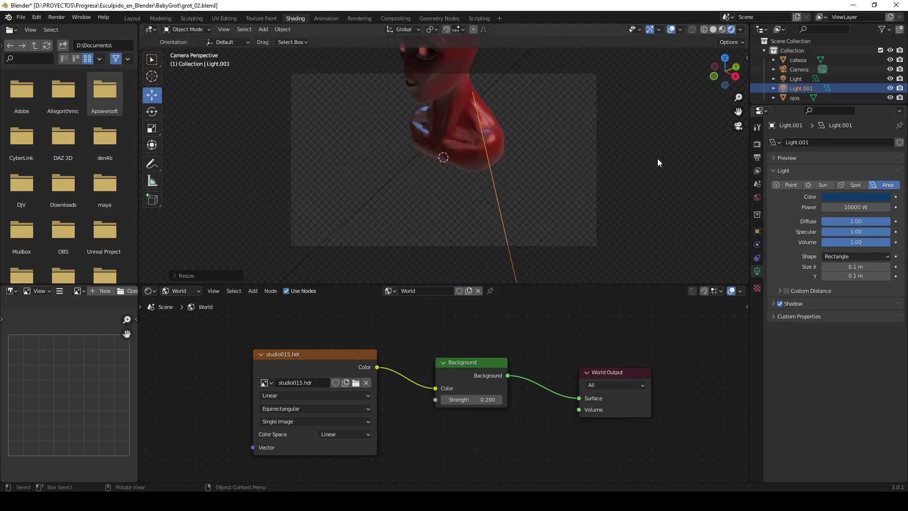
# Step: Lock the camera to the view, frame the bust from the front, then unlock it
pyautogui.press('n')
pyautogui.click(744, 99)
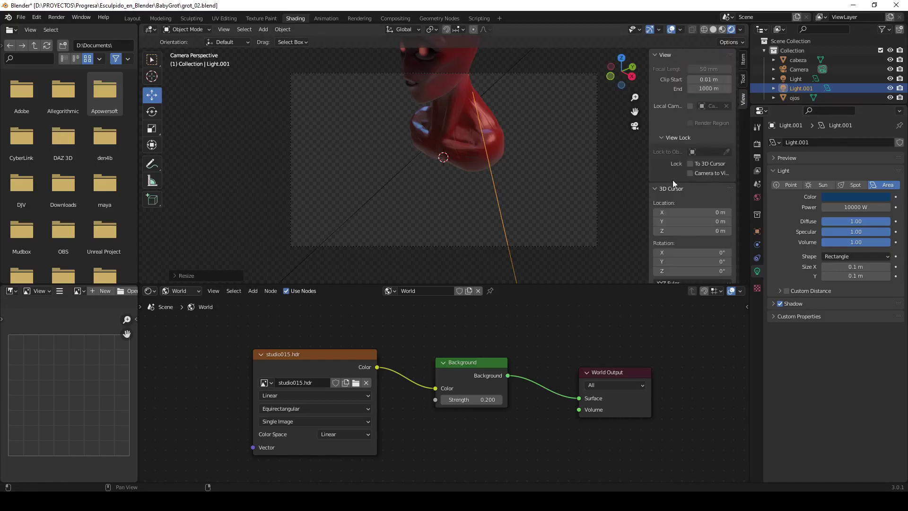
pyautogui.click(690, 173)
pyautogui.moveTo(498, 172)
pyautogui.mouseDown(button='middle')
pyautogui.moveTo(600, 157)
pyautogui.moveTo(603, 132)
pyautogui.moveTo(563, 212)
pyautogui.moveTo(508, 187)
pyautogui.moveTo(523, 169)
pyautogui.moveTo(521, 194)
pyautogui.moveTo(539, 161)
pyautogui.mouseUp(button='middle')
pyautogui.scroll(2, 529, 174)
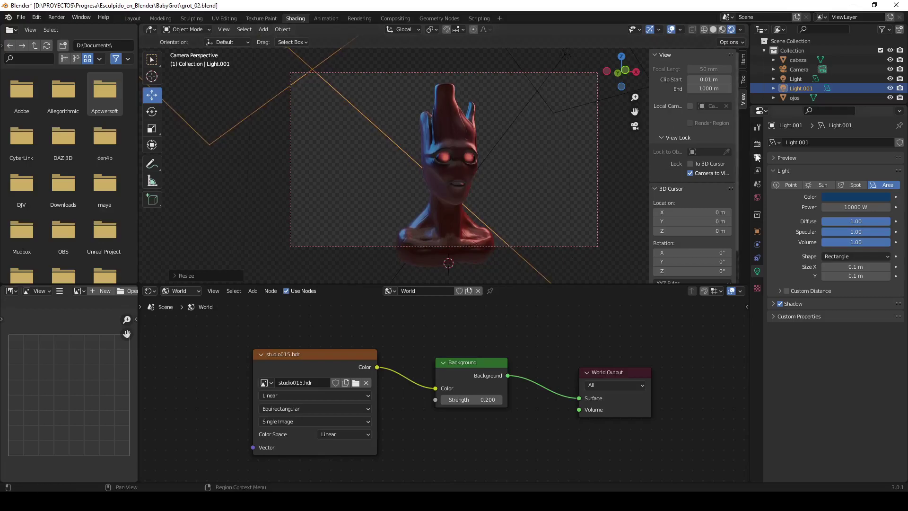
pyautogui.click(697, 173)
pyautogui.moveTo(519, 187)
pyautogui.mouseDown(button='middle')
pyautogui.moveTo(552, 193)
pyautogui.moveTo(499, 169)
pyautogui.moveTo(606, 166)
pyautogui.moveTo(463, 181)
pyautogui.moveTo(546, 169)
pyautogui.moveTo(489, 178)
pyautogui.mouseUp(button='middle')
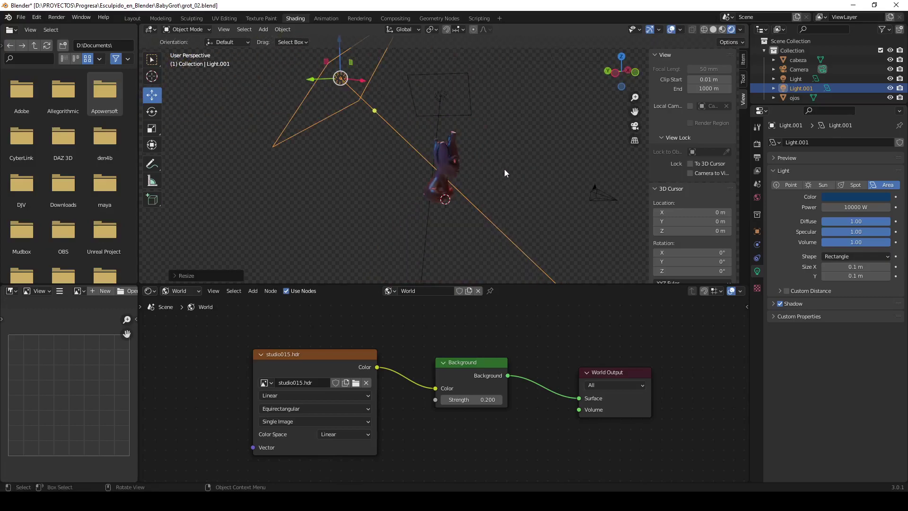
# Step: Duplicate the blue 10000 W area light to create Light.002
pyautogui.hotkey('shift', 'd')
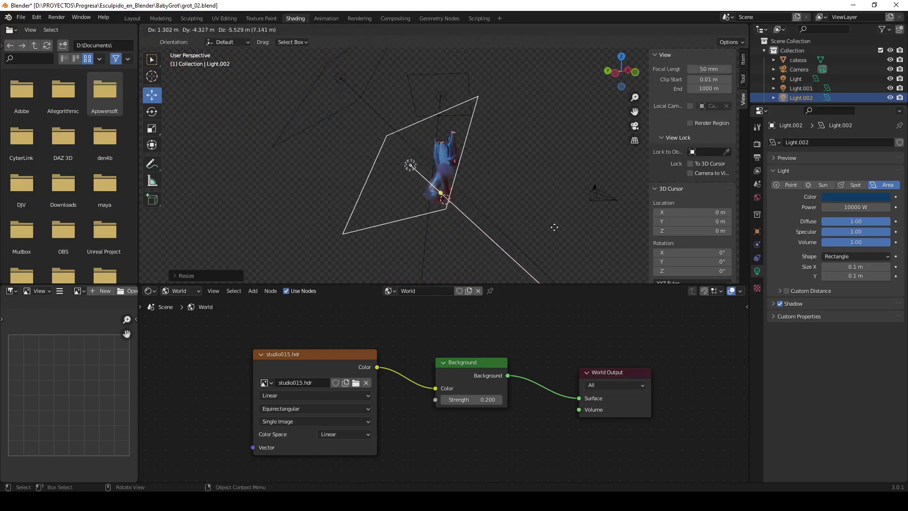
pyautogui.click(616, 263)
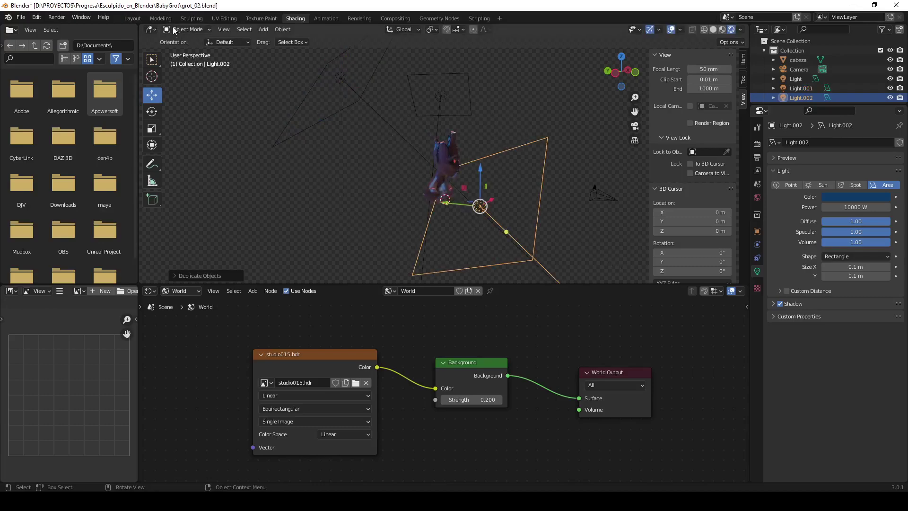
pyautogui.click(240, 30)
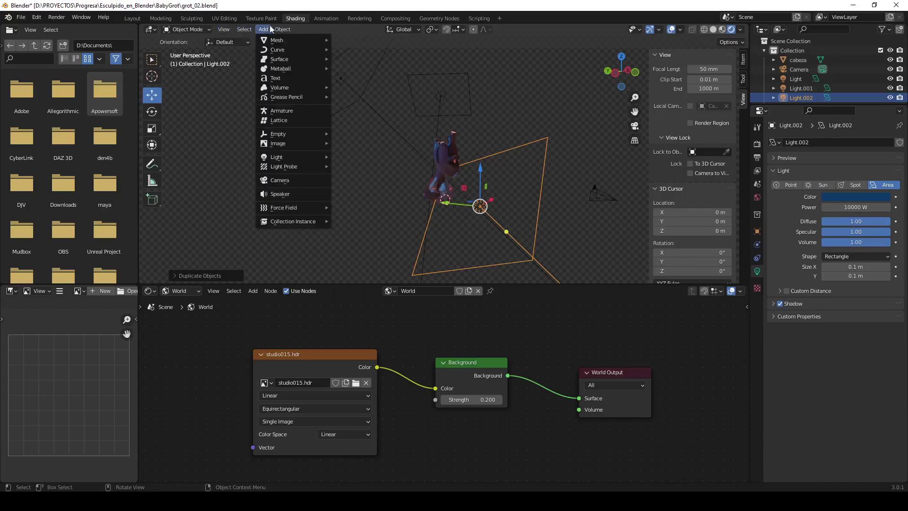
pyautogui.moveTo(282, 29)
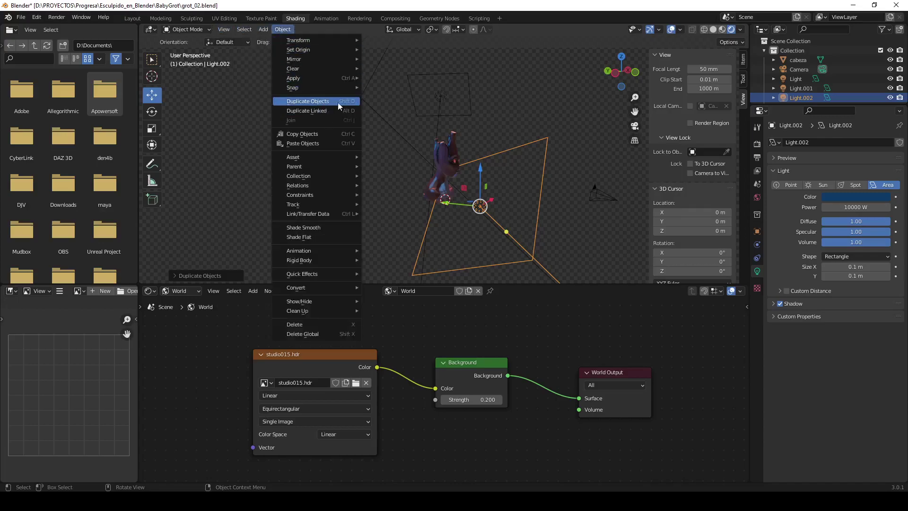
pyautogui.moveTo(591, 151); pyautogui.dragTo(551, 157, button='middle')
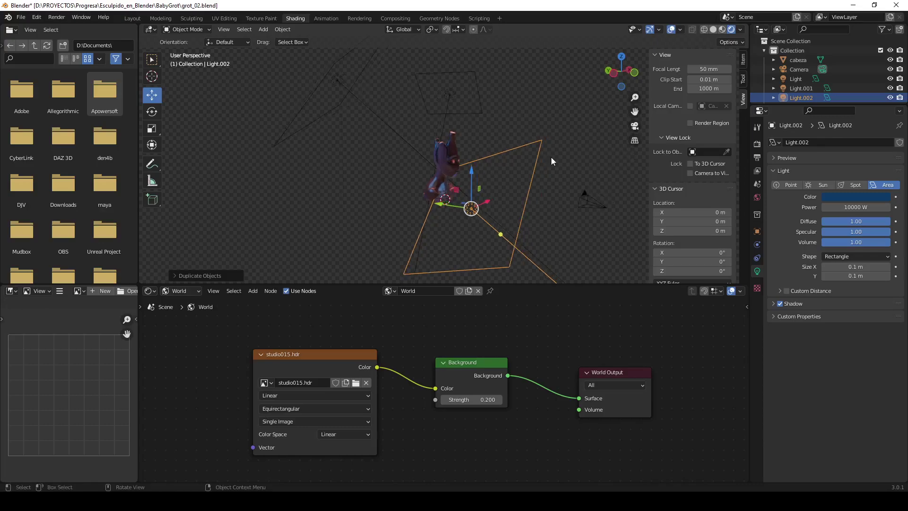
# Step: Move Light.002 beneath the head and tilt it to shine upward at the bust
pyautogui.press('r')
pyautogui.click(543, 170)
pyautogui.moveTo(544, 170)
pyautogui.mouseDown(button='middle')
pyautogui.moveTo(457, 142)
pyautogui.moveTo(407, 159)
pyautogui.mouseUp(button='middle')
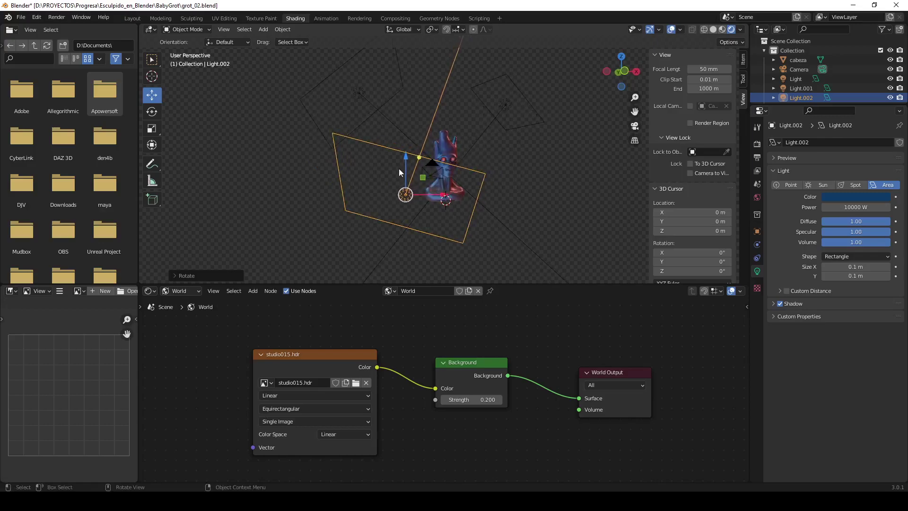
pyautogui.moveTo(407, 160); pyautogui.dragTo(408, 220)
pyautogui.moveTo(442, 255); pyautogui.dragTo(463, 226)
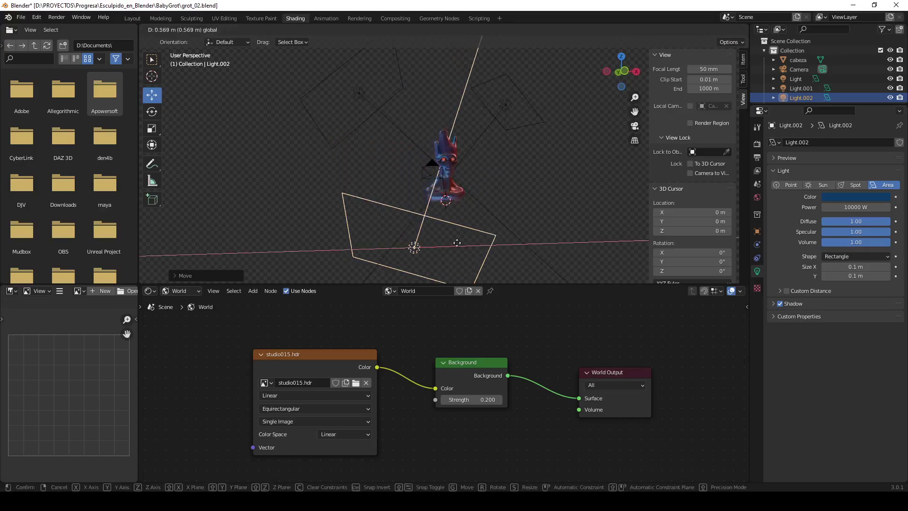
pyautogui.press('r')
pyautogui.click(473, 203)
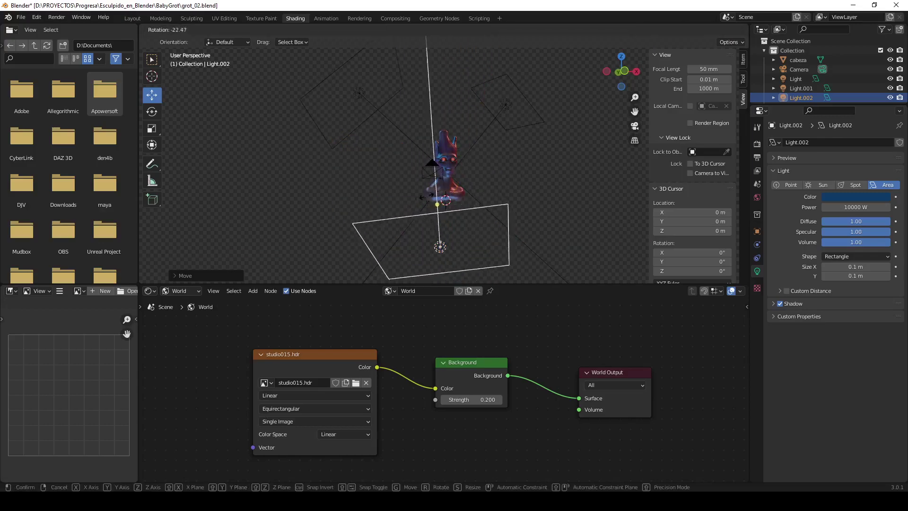
pyautogui.moveTo(472, 203)
pyautogui.mouseDown(button='middle')
pyautogui.moveTo(594, 198)
pyautogui.moveTo(558, 184)
pyautogui.moveTo(568, 185)
pyautogui.moveTo(449, 189)
pyautogui.mouseUp(button='middle')
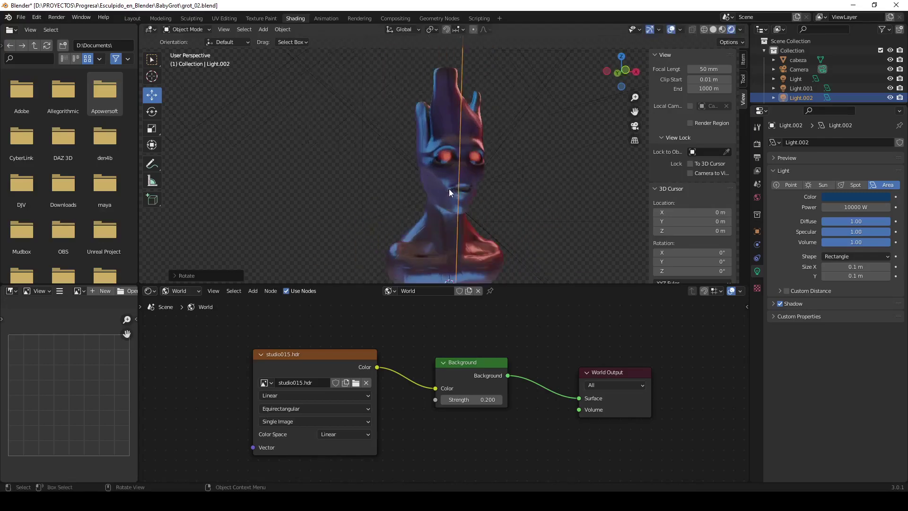
# Step: Darken Light.002's colour to a near-black blue, then show the Render Properties
pyautogui.moveTo(515, 186); pyautogui.dragTo(493, 186, button='middle')
pyautogui.click(870, 196)
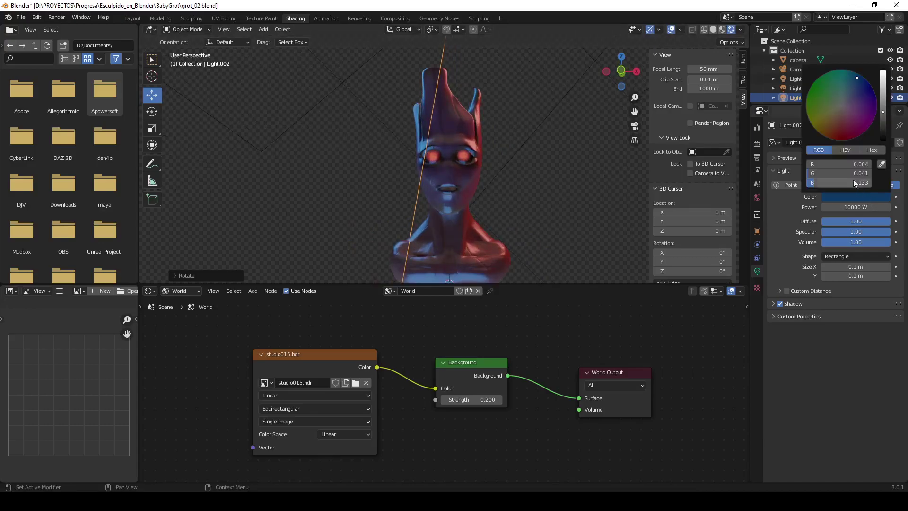
pyautogui.moveTo(882, 119); pyautogui.dragTo(883, 127)
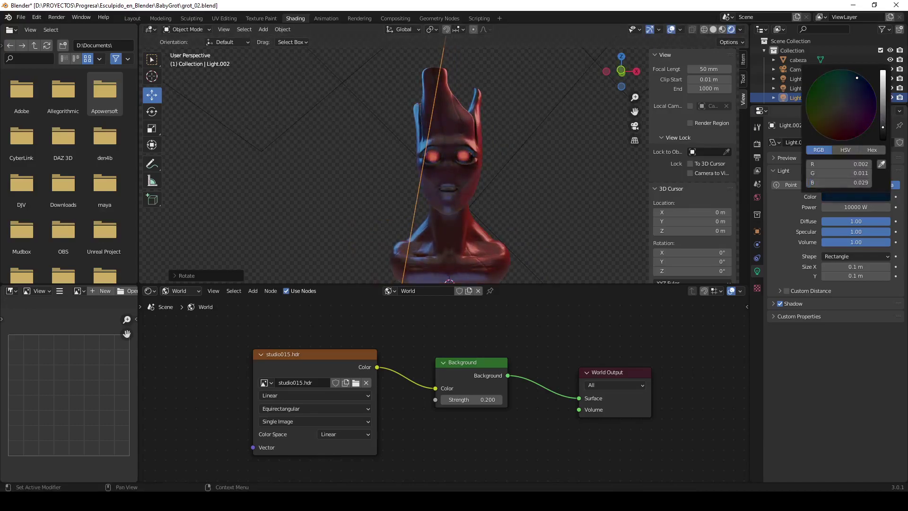
pyautogui.scroll(2, 548, 160)
pyautogui.moveTo(543, 178)
pyautogui.mouseDown(button='middle')
pyautogui.moveTo(589, 187)
pyautogui.moveTo(549, 178)
pyautogui.mouseUp(button='middle')
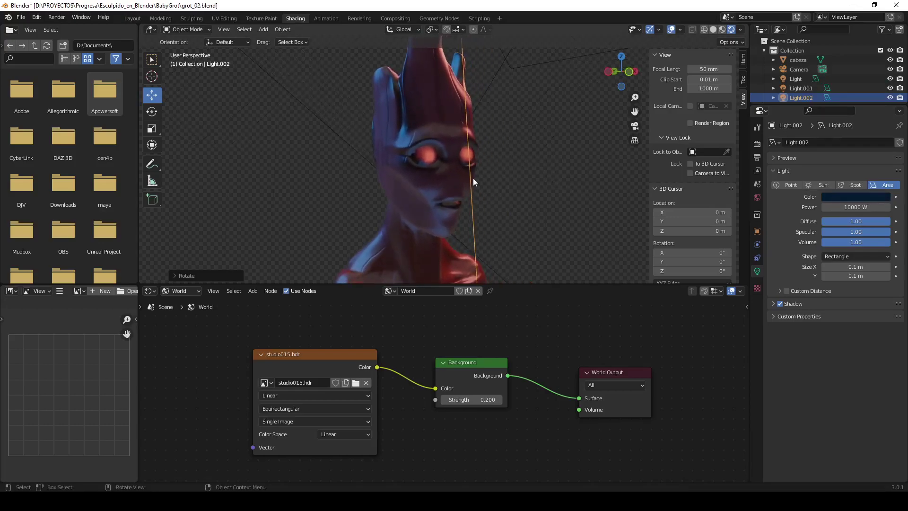
pyautogui.scroll(-2, 492, 182)
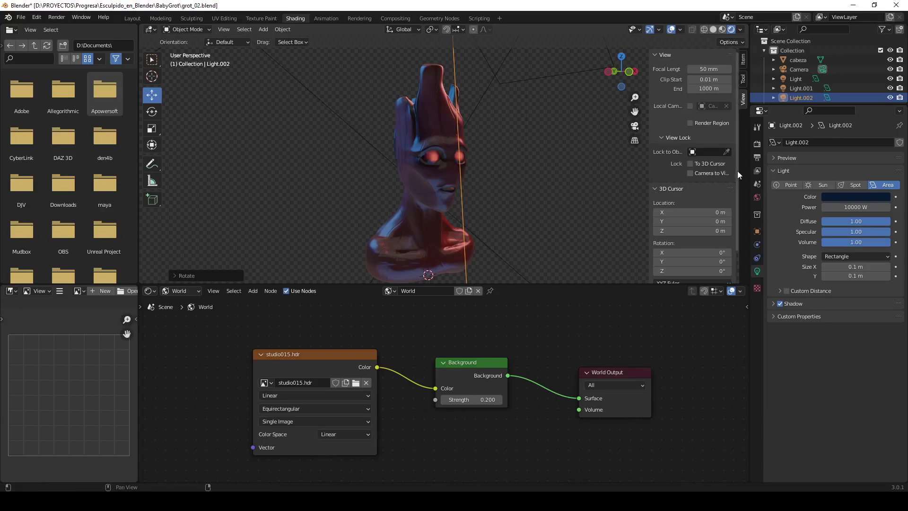
pyautogui.click(756, 143)
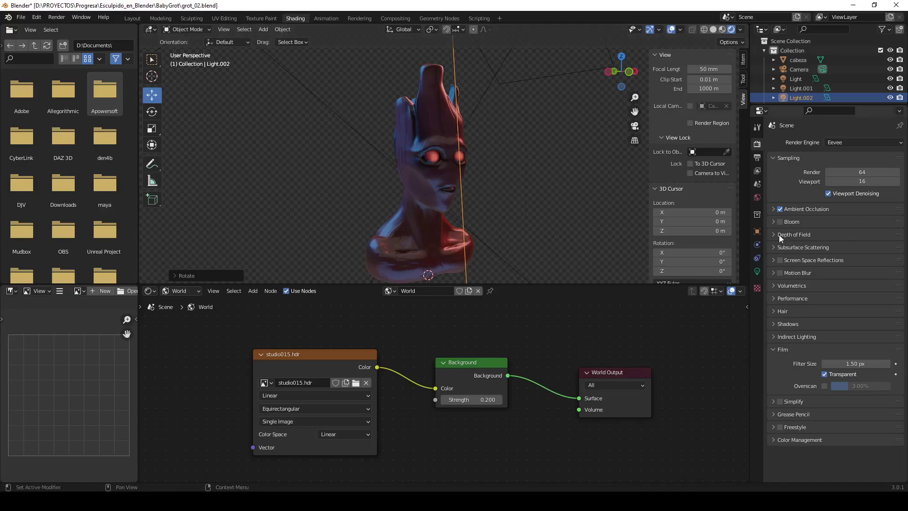
# Step: Set the Eevee shadow cube size to 1024 px
pyautogui.click(773, 324)
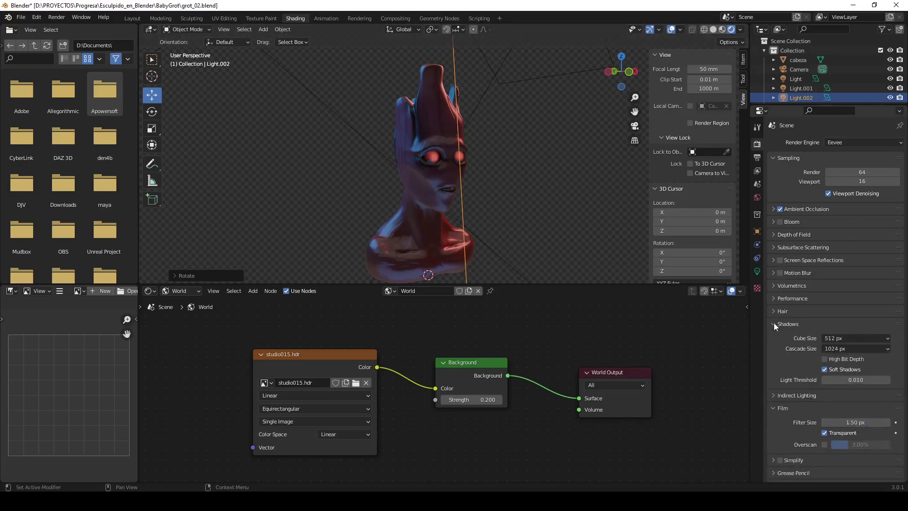
pyautogui.click(853, 338)
pyautogui.click(838, 390)
pyautogui.click(773, 323)
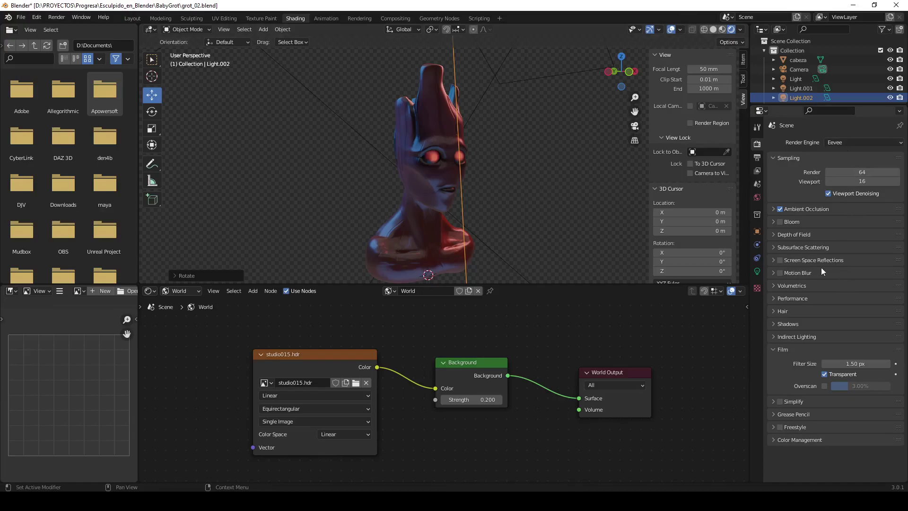
# Step: Enable Screen Space Reflections in the Eevee render settings
pyautogui.moveTo(481, 227)
pyautogui.mouseDown(button='middle')
pyautogui.moveTo(487, 187)
pyautogui.moveTo(509, 160)
pyautogui.moveTo(522, 176)
pyautogui.mouseUp(button='middle')
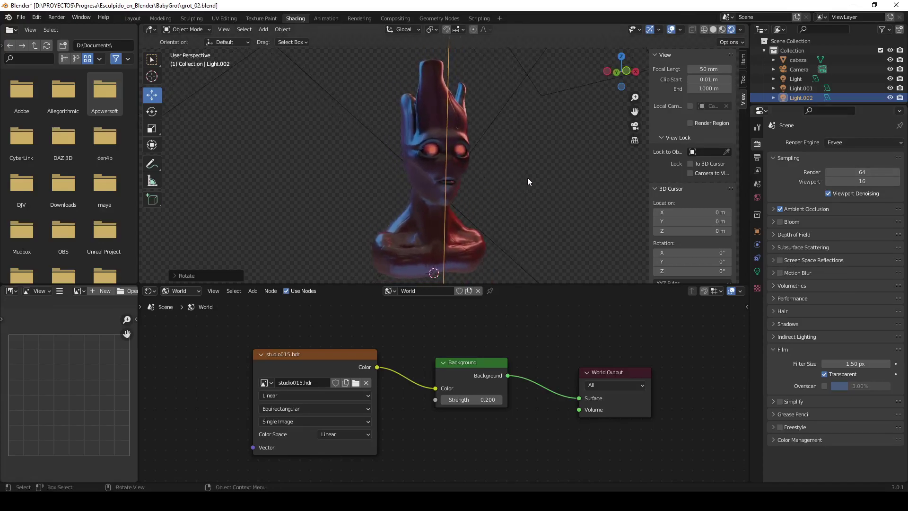
pyautogui.click(779, 260)
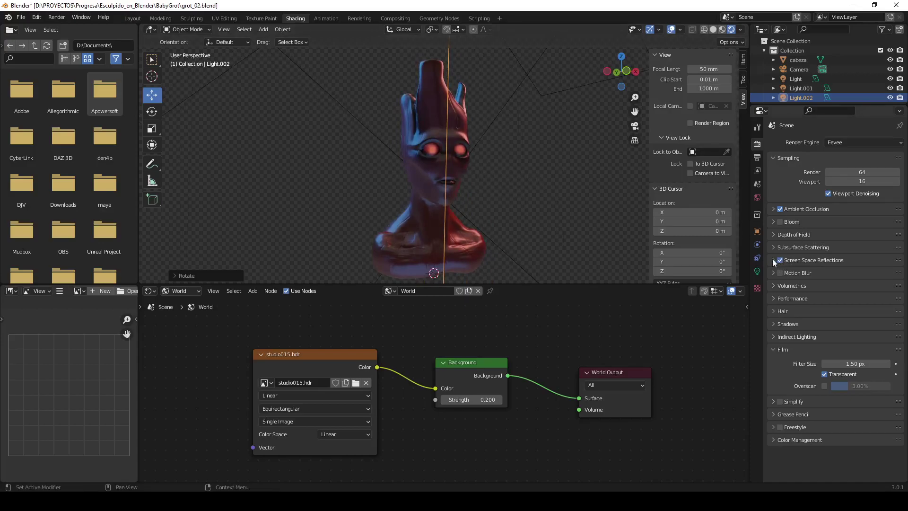
pyautogui.click(773, 260)
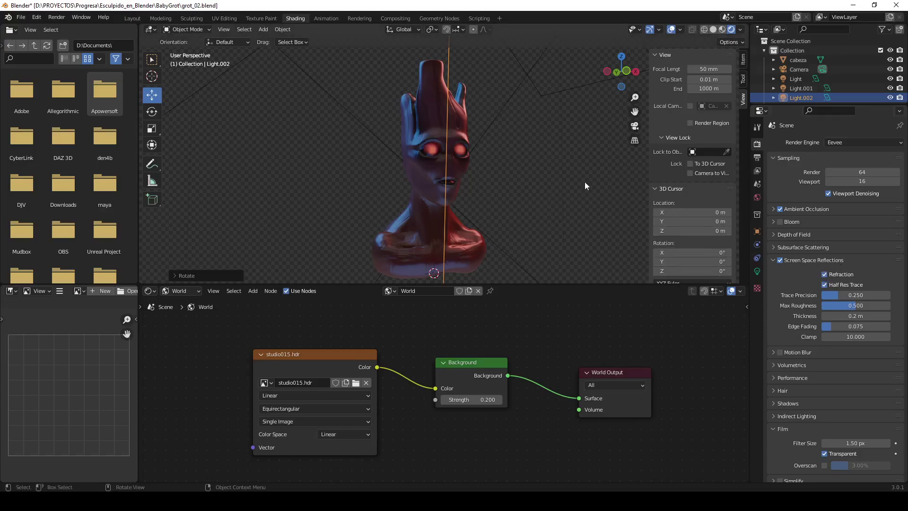
pyautogui.scroll(1, 531, 166)
pyautogui.scroll(1, 530, 163)
pyautogui.scroll(1, 528, 156)
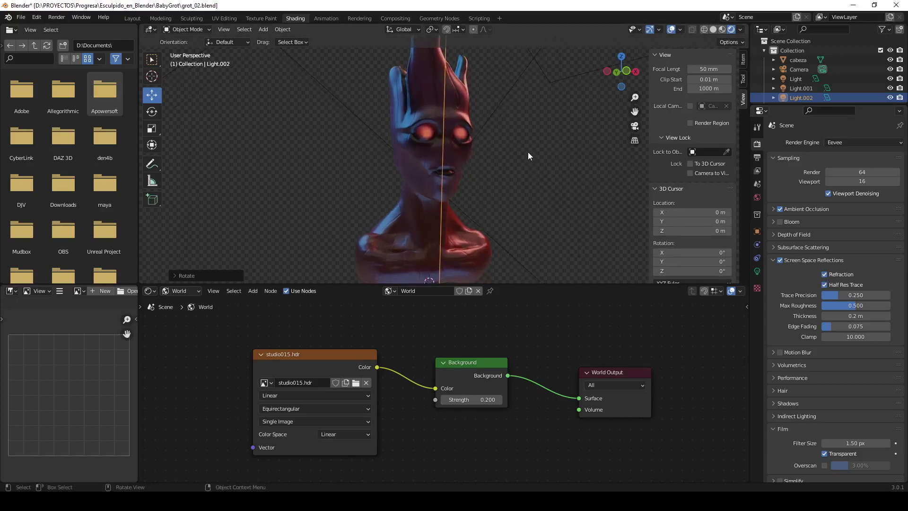
pyautogui.click(774, 261)
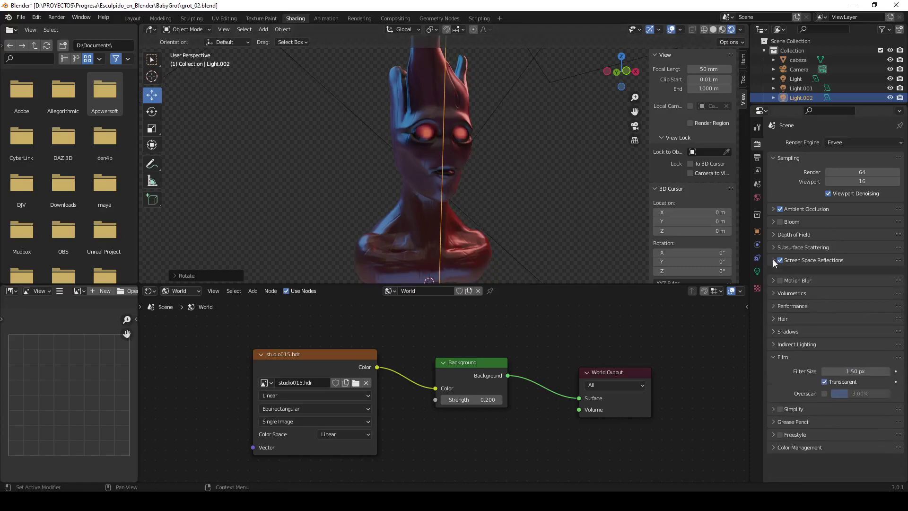
# Step: Switch the render engine to Cycles and set the world Background strength to 0.300
pyautogui.click(837, 143)
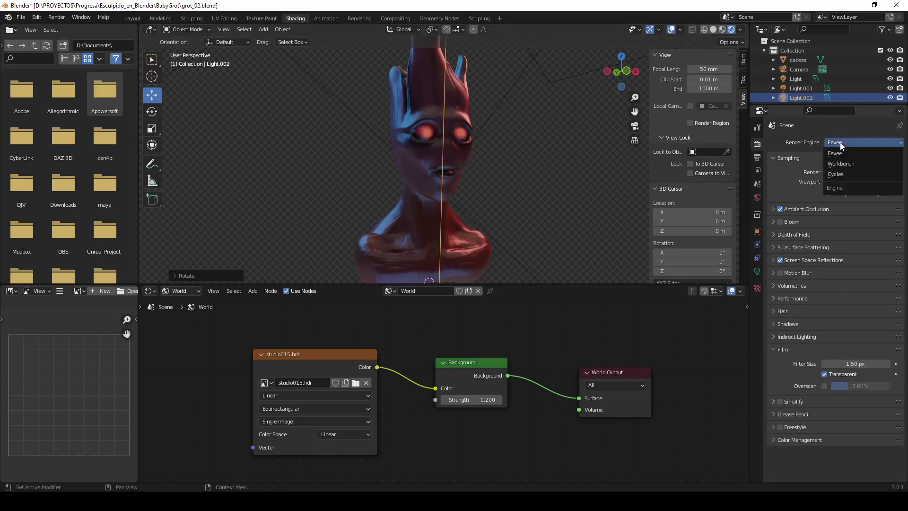
pyautogui.click(843, 176)
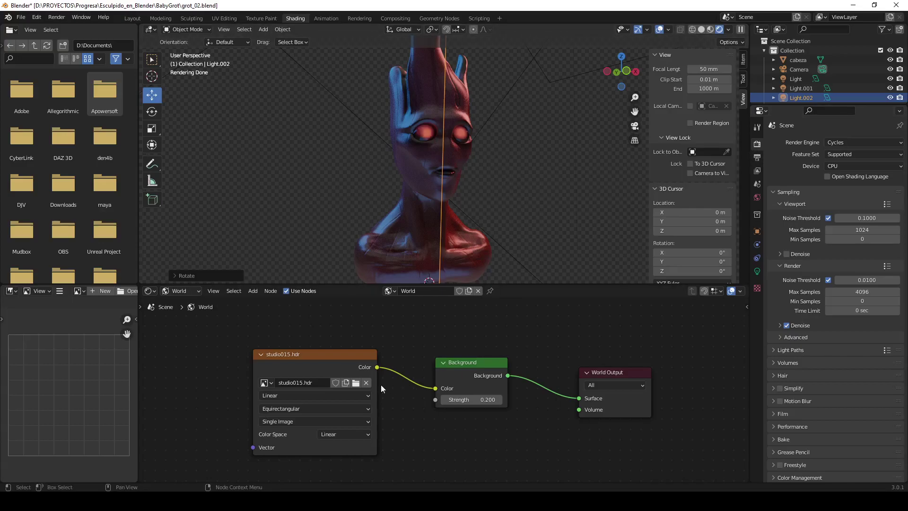
pyautogui.click(455, 362)
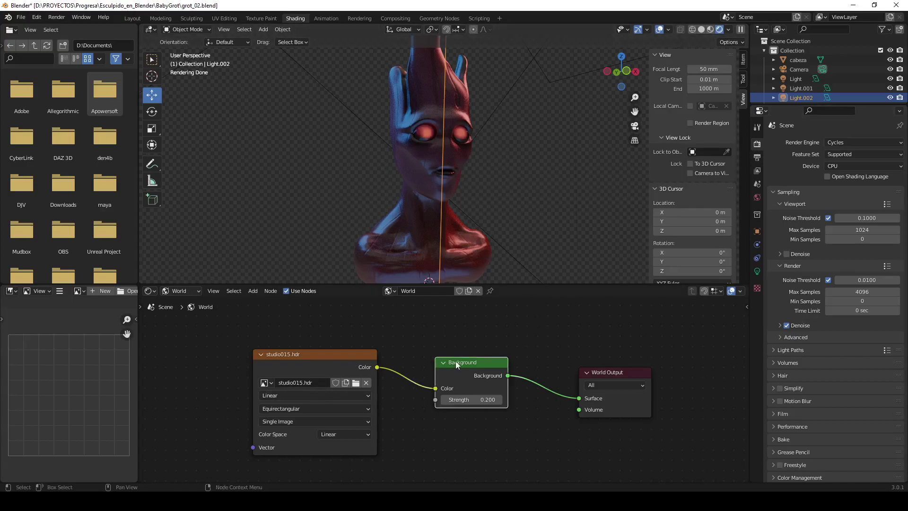
pyautogui.moveTo(471, 399)
pyautogui.mouseDown()
pyautogui.moveTo(520, 400)
pyautogui.moveTo(473, 400)
pyautogui.mouseUp()
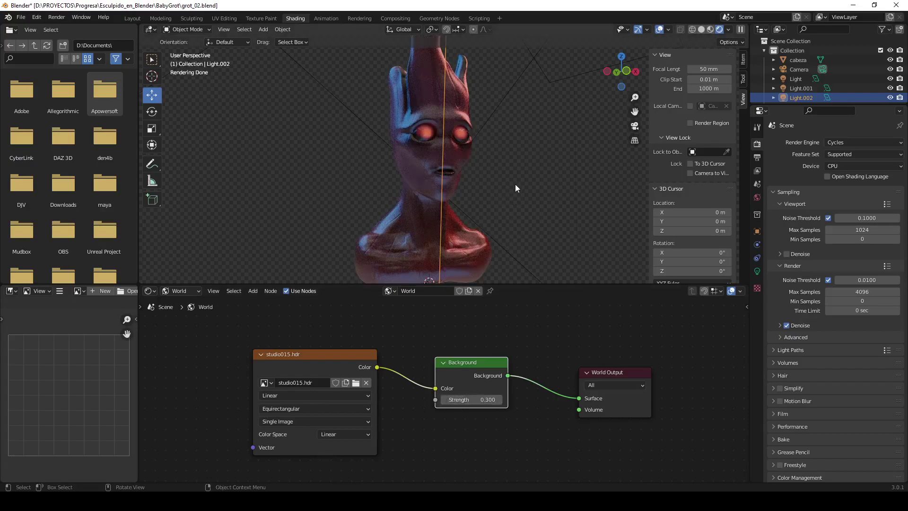
# Step: Set output resolution to the HDTV 720p preset (1280 × 720) and view through the camera
pyautogui.click(757, 157)
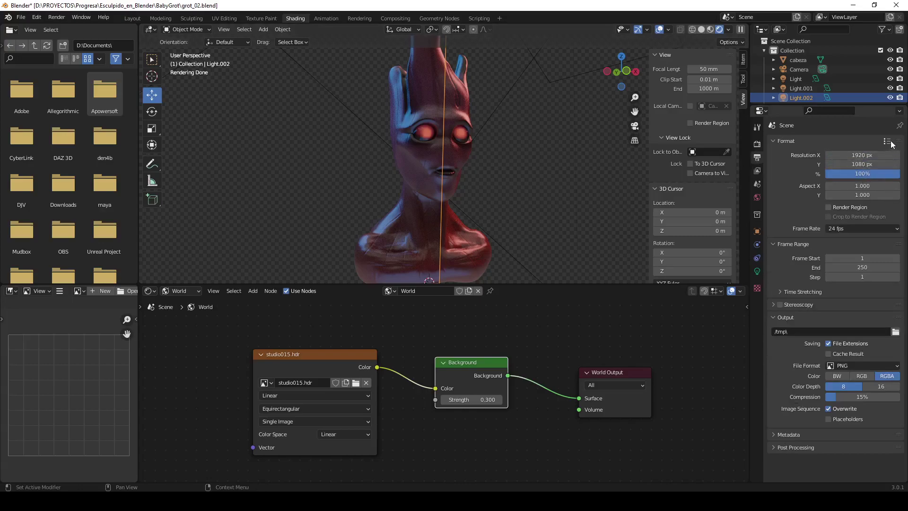
pyautogui.click(886, 141)
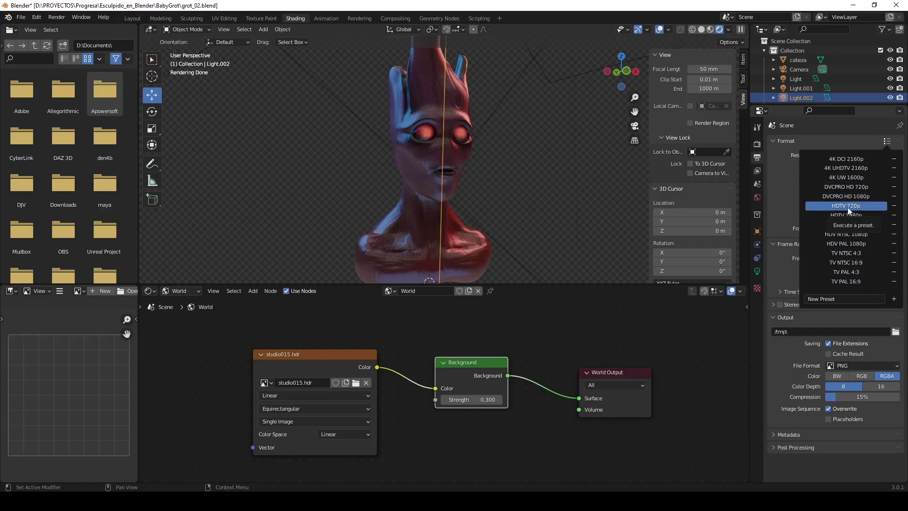
pyautogui.click(859, 207)
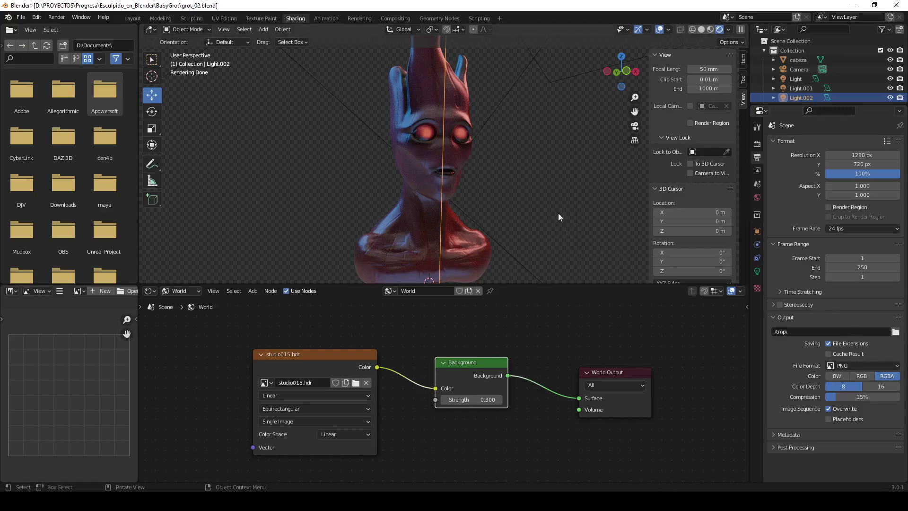
pyautogui.press('KP_0')
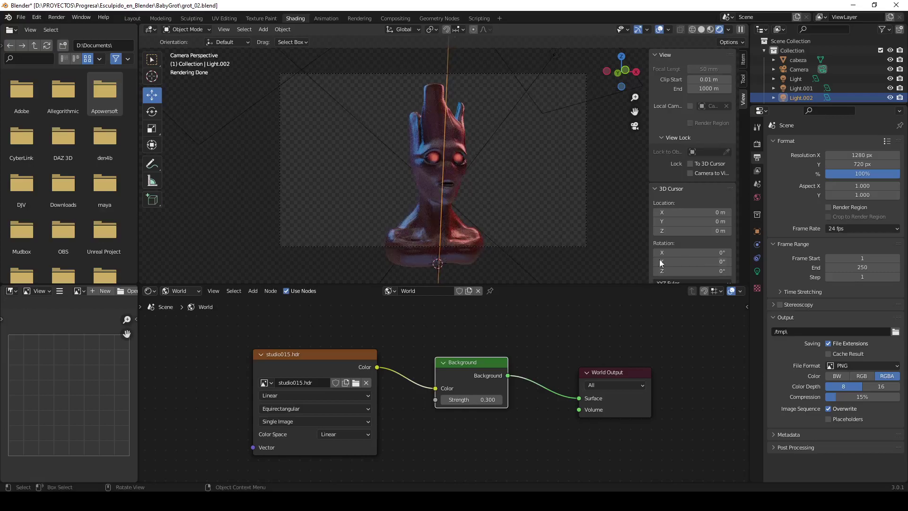
# Step: Lock the camera to the view and reframe it to show the head at a slight angle
pyautogui.click(689, 173)
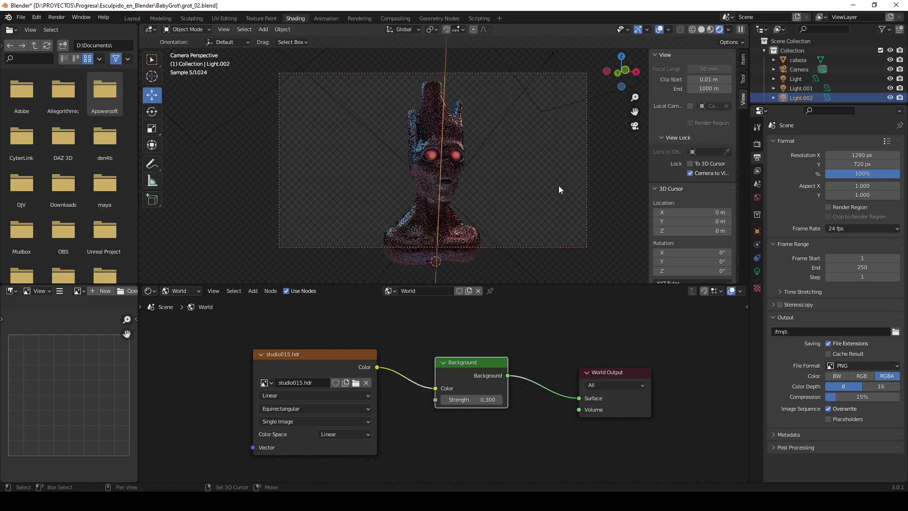
pyautogui.moveTo(521, 182)
pyautogui.mouseDown(button='middle')
pyautogui.moveTo(546, 183)
pyautogui.moveTo(498, 185)
pyautogui.mouseUp(button='middle')
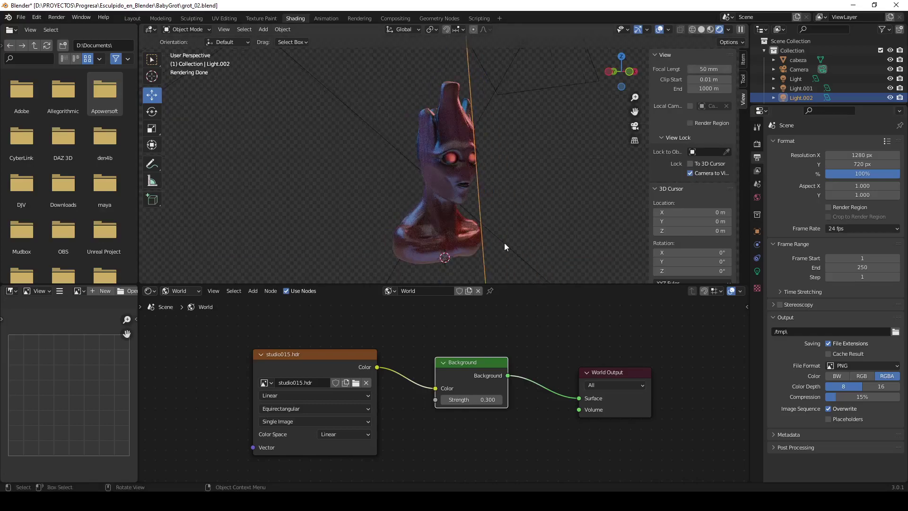
pyautogui.press('KP_0')
pyautogui.moveTo(580, 199); pyautogui.dragTo(552, 177, button='middle')
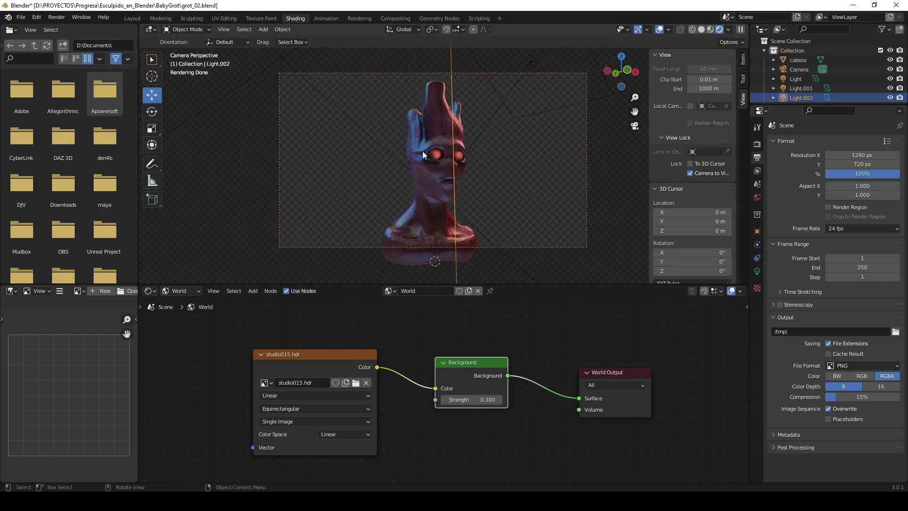
pyautogui.click(56, 17)
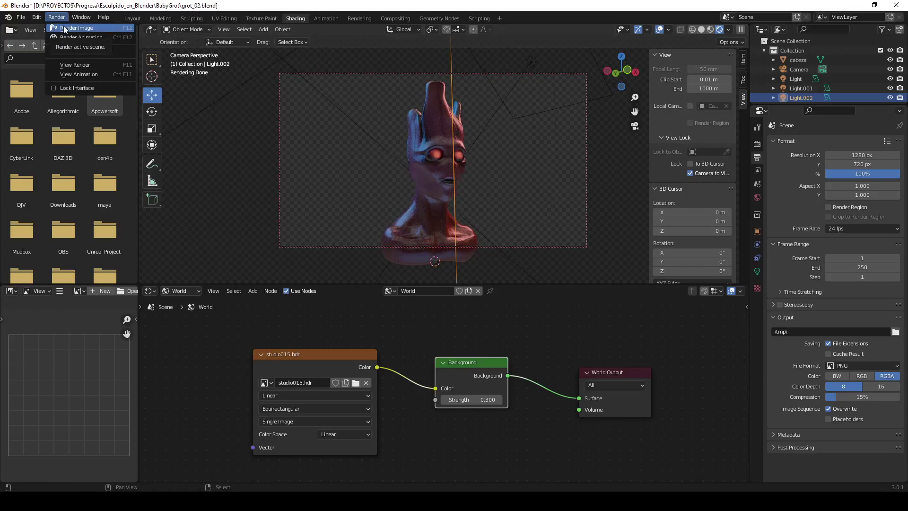
# Step: Render the camera's view of the head in Cycles, re-rendering with F12 after checking sampling
pyautogui.click(65, 29)
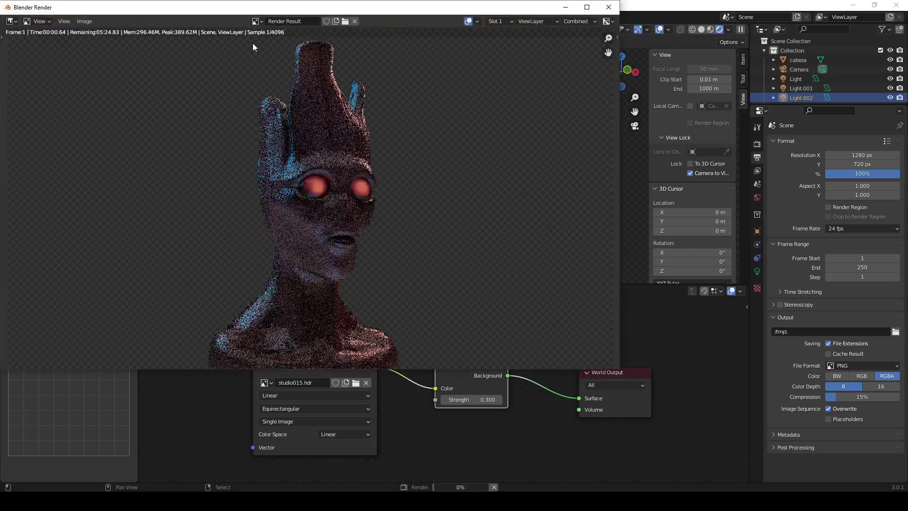
pyautogui.moveTo(255, 10); pyautogui.dragTo(469, 37)
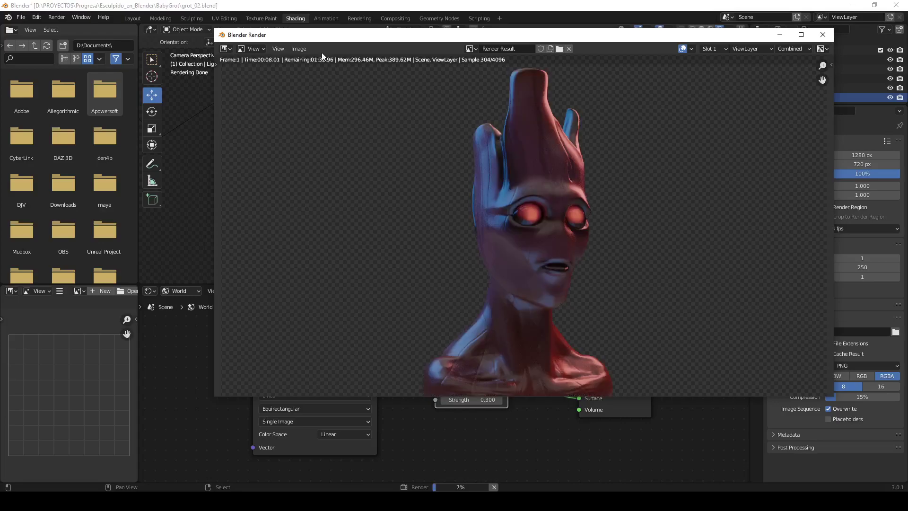
pyautogui.click(298, 48)
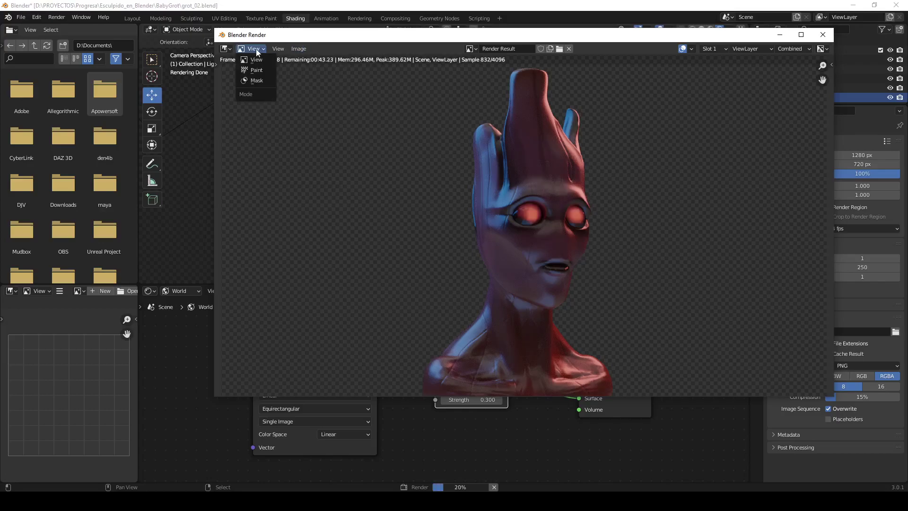
pyautogui.click(297, 48)
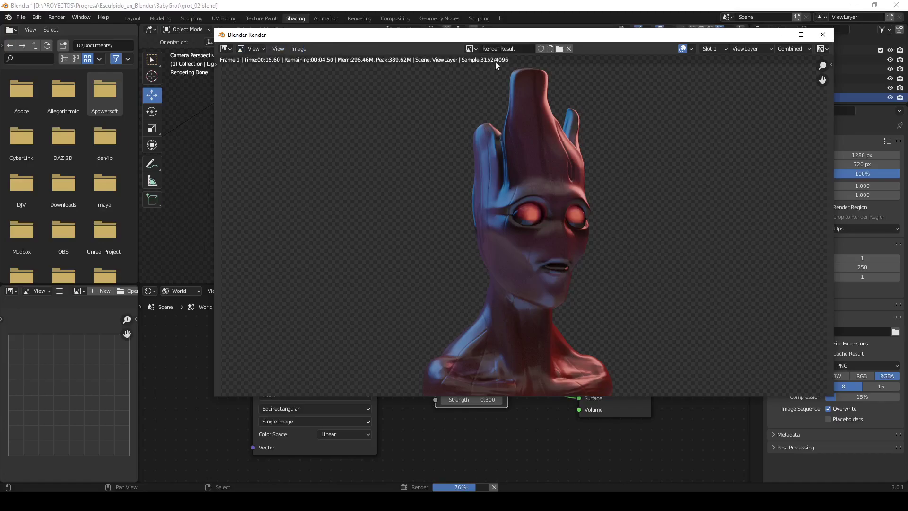
pyautogui.moveTo(700, 38); pyautogui.dragTo(548, 62)
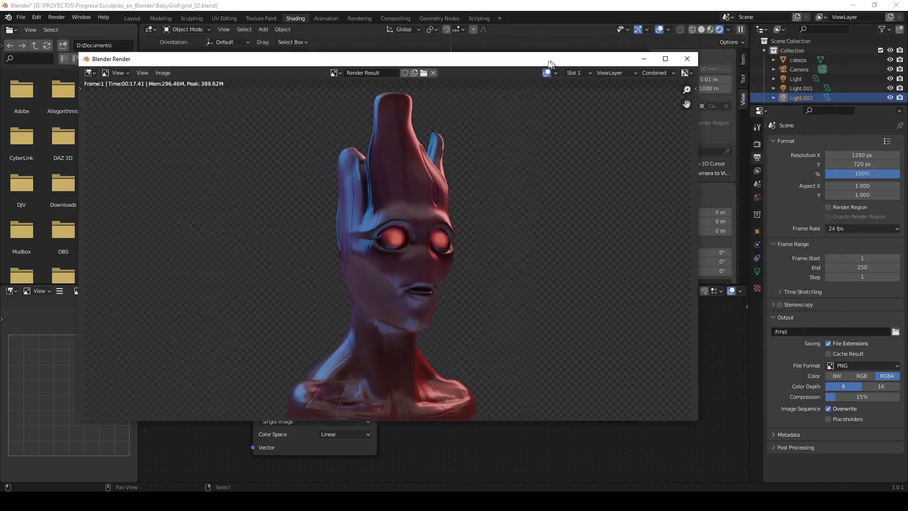
pyautogui.click(756, 143)
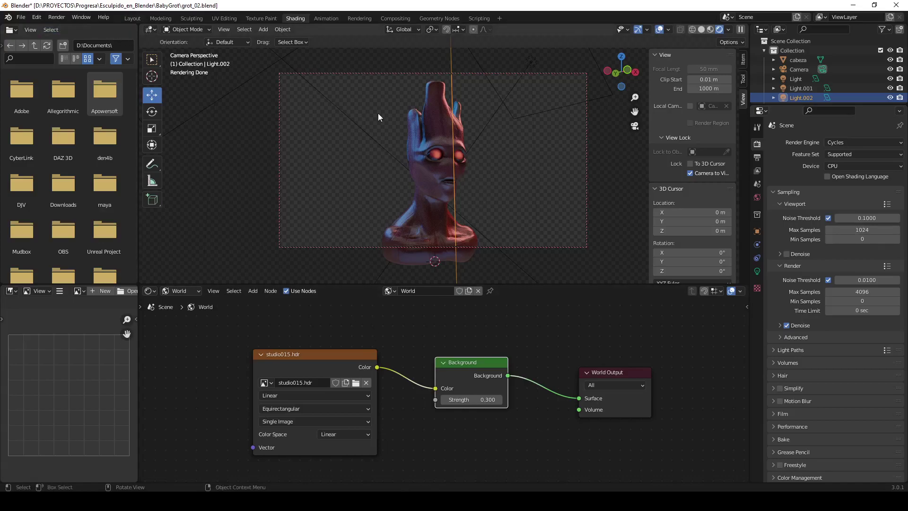
pyautogui.press('F12')
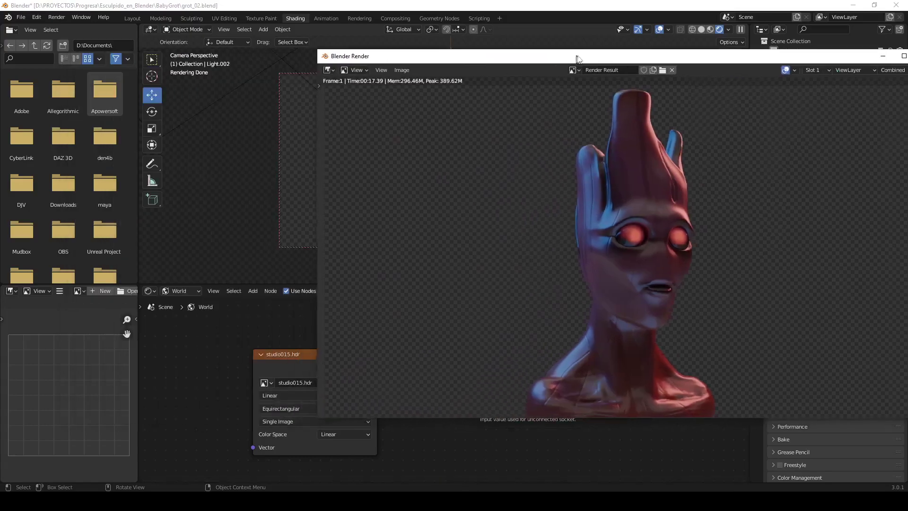
pyautogui.moveTo(319, 68); pyautogui.dragTo(600, 65)
# Step: Save the first render as untitled.png in the BabyGrot folder
pyautogui.click(427, 69)
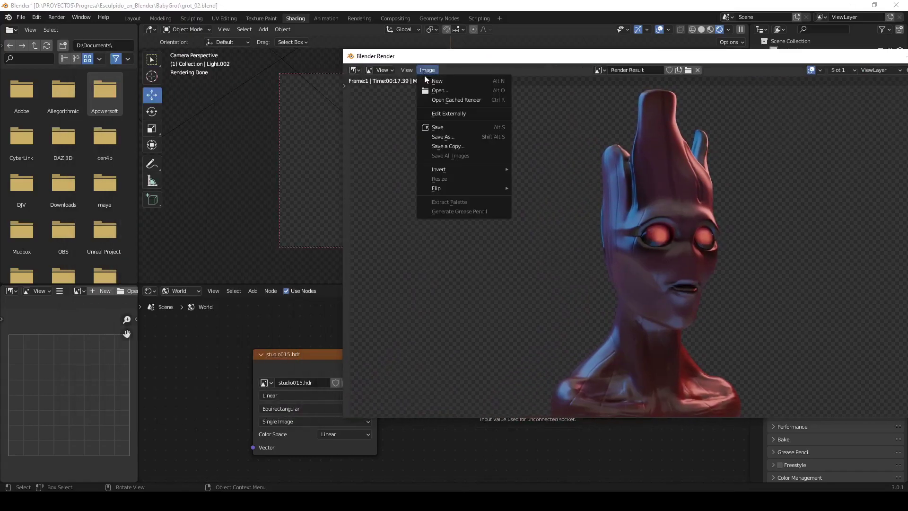
pyautogui.click(438, 137)
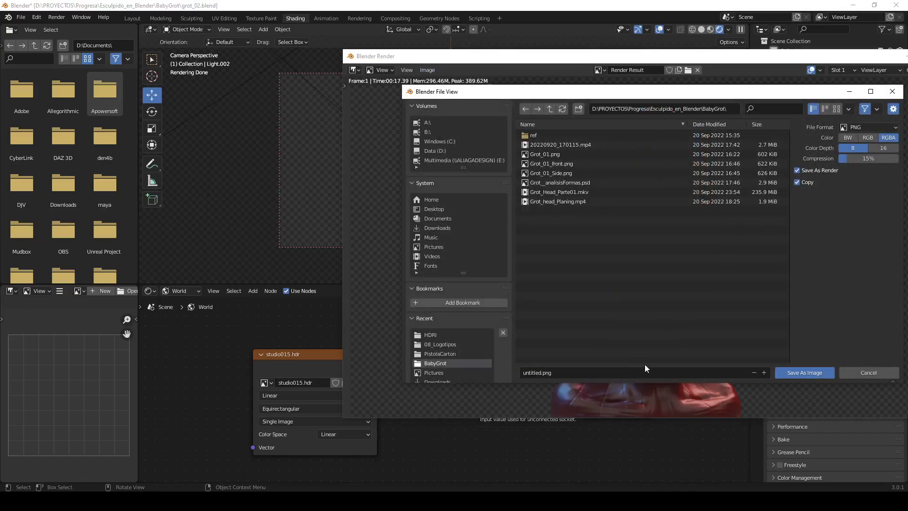
pyautogui.press('t')
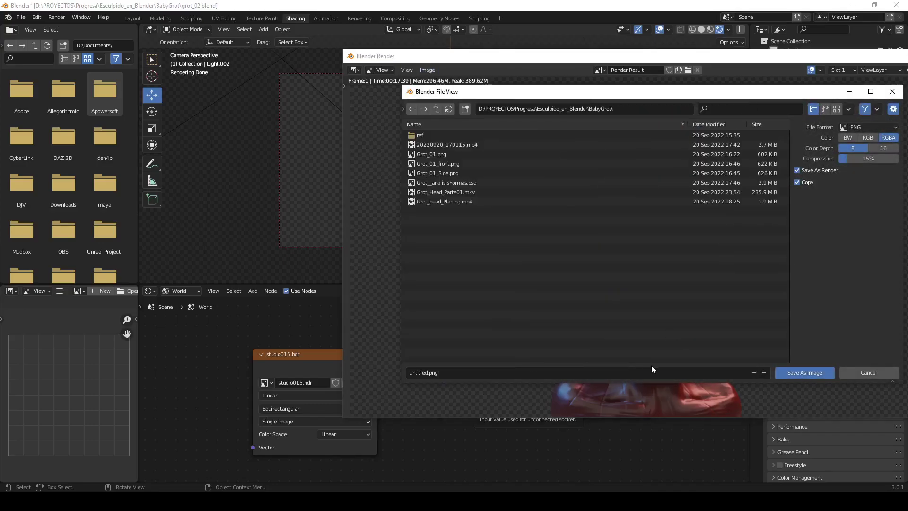
pyautogui.press('n')
pyautogui.press('Escape')
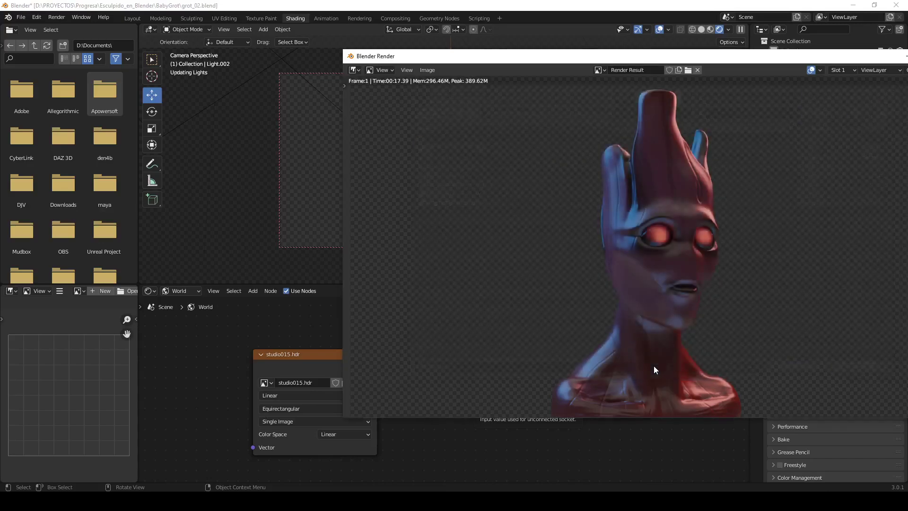
pyautogui.moveTo(527, 64)
pyautogui.mouseDown()
pyautogui.moveTo(426, 193)
pyautogui.moveTo(265, 295)
pyautogui.mouseUp()
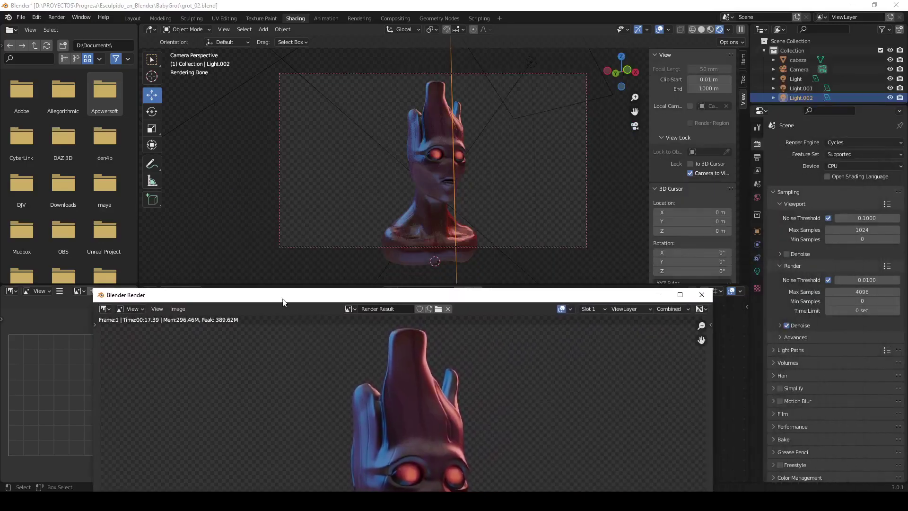
# Step: Align the camera to a right-side profile view of the head
pyautogui.moveTo(496, 164); pyautogui.dragTo(560, 160, button='middle')
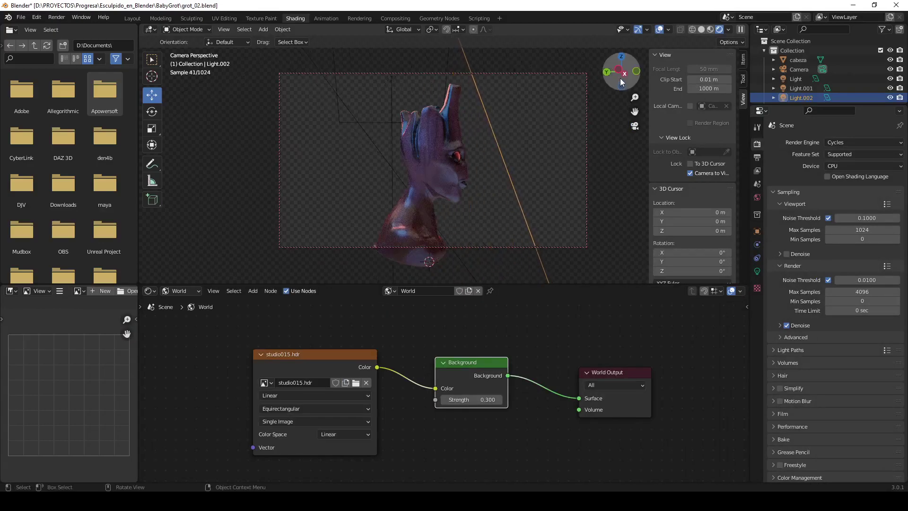
pyautogui.click(624, 74)
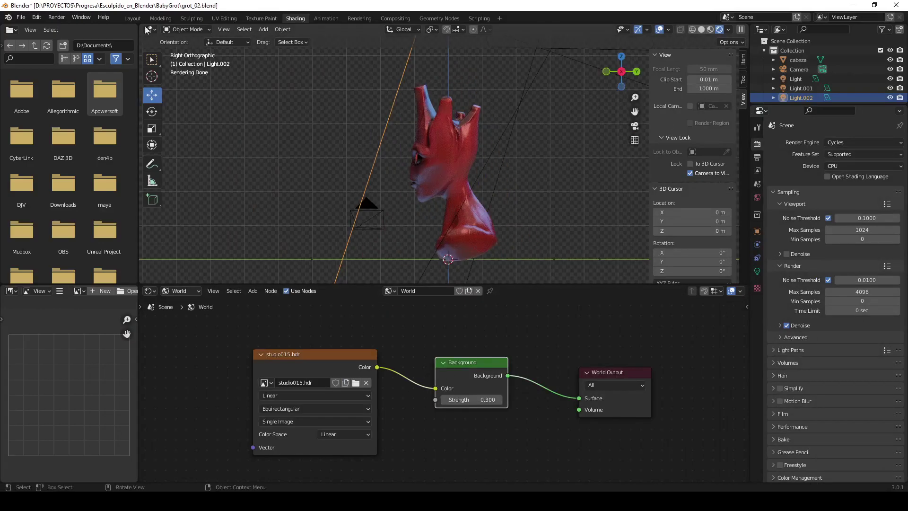
pyautogui.press('KP_0')
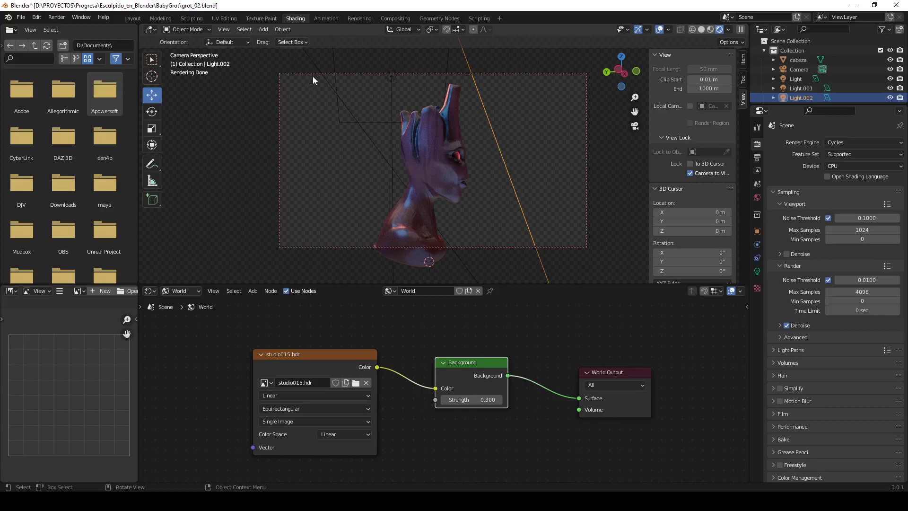
# Step: Render the side profile with F12 and save it as a PNG in the BabyGrot folder
pyautogui.press('F12')
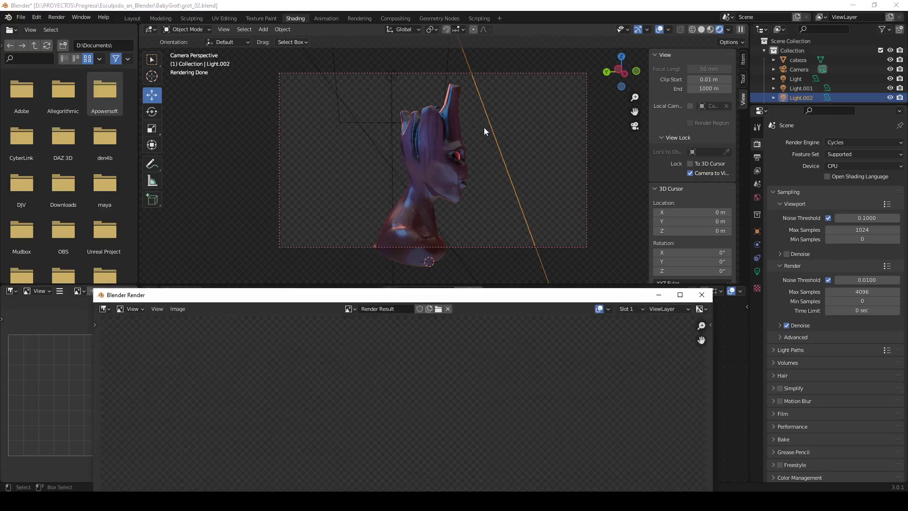
pyautogui.moveTo(444, 293)
pyautogui.mouseDown()
pyautogui.moveTo(443, 108)
pyautogui.moveTo(454, 81)
pyautogui.mouseUp()
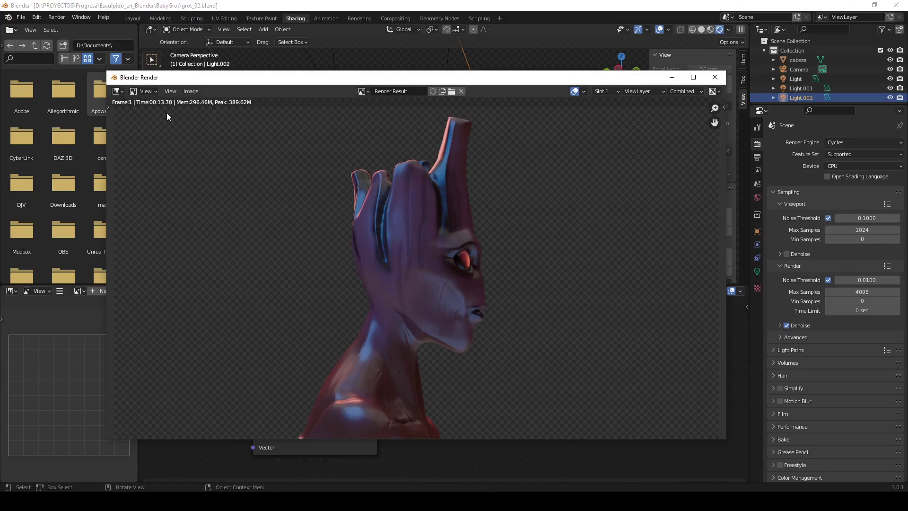
pyautogui.click(198, 90)
pyautogui.click(206, 161)
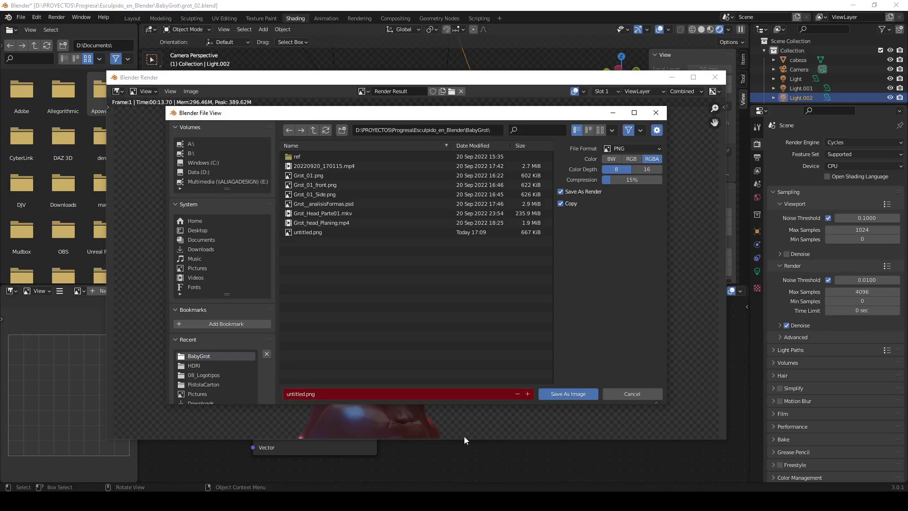
pyautogui.click(562, 394)
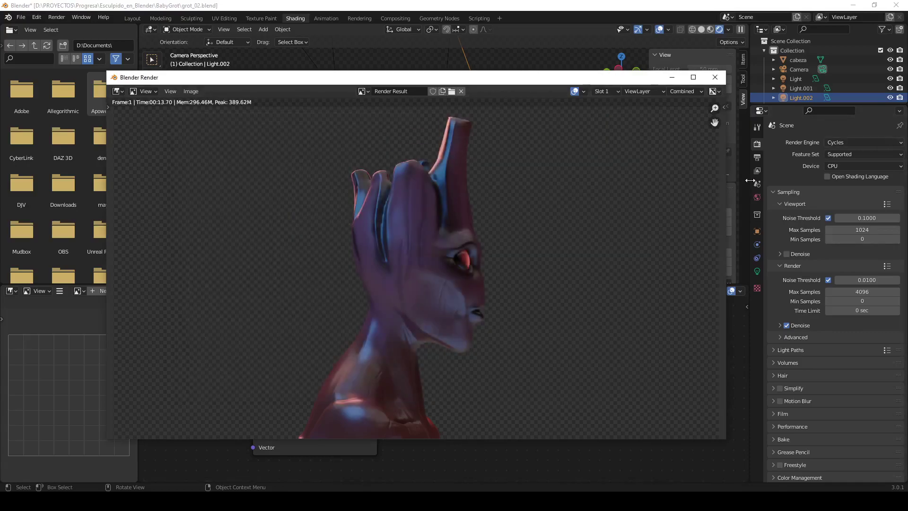
pyautogui.click(757, 157)
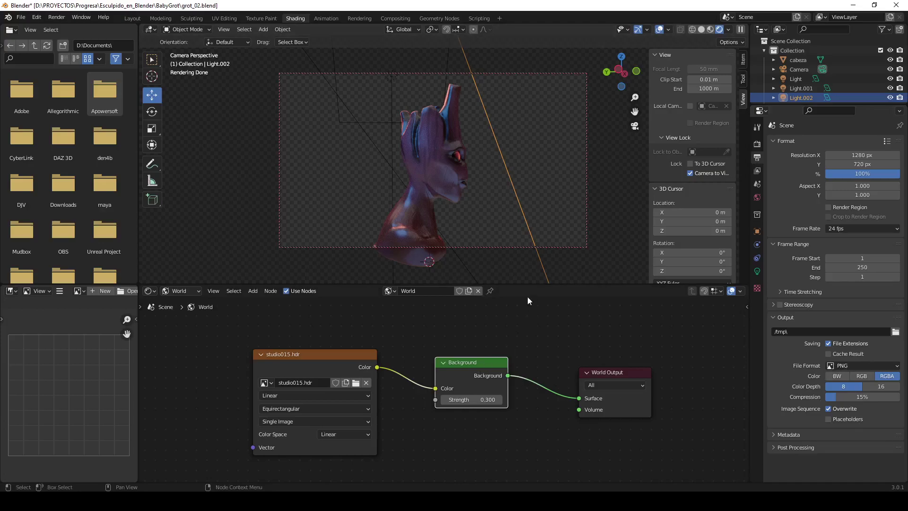
# Step: Swing the locked camera to a straight front view of the head and render it
pyautogui.moveTo(581, 205)
pyautogui.mouseDown(button='middle')
pyautogui.moveTo(480, 212)
pyautogui.moveTo(492, 213)
pyautogui.mouseUp(button='middle')
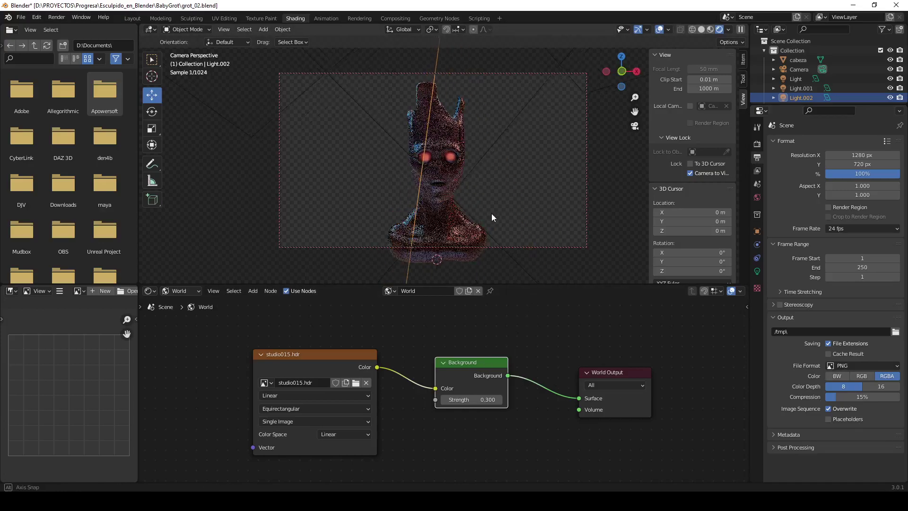
pyautogui.click(619, 88)
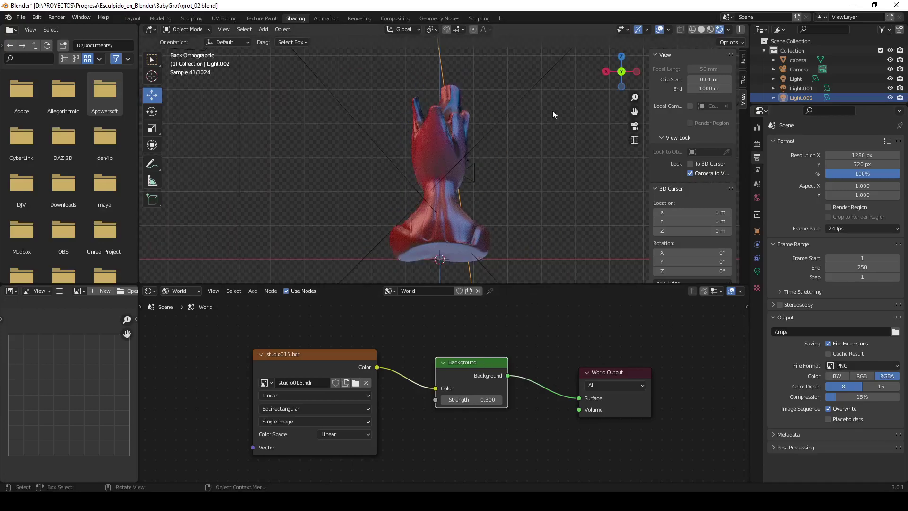
pyautogui.moveTo(552, 110)
pyautogui.mouseDown(button='middle')
pyautogui.moveTo(729, 104)
pyautogui.moveTo(563, 50)
pyautogui.mouseUp(button='middle')
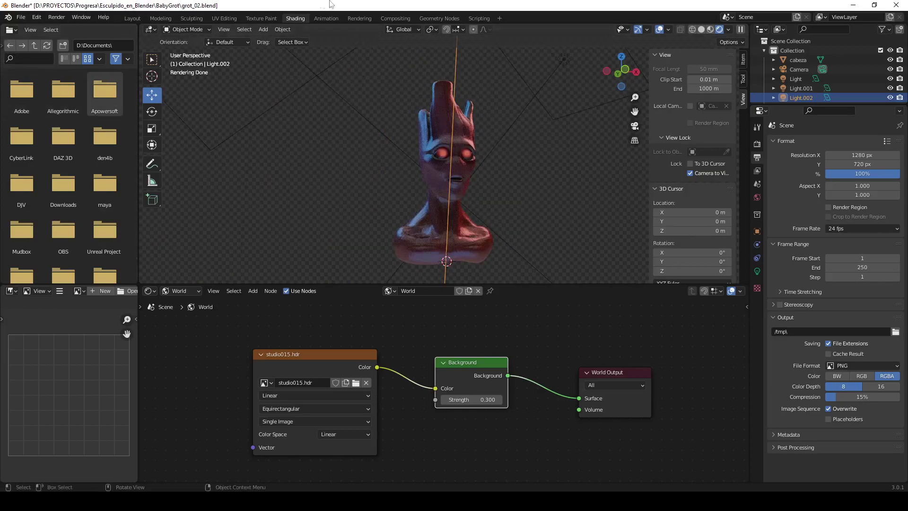
pyautogui.click(624, 70)
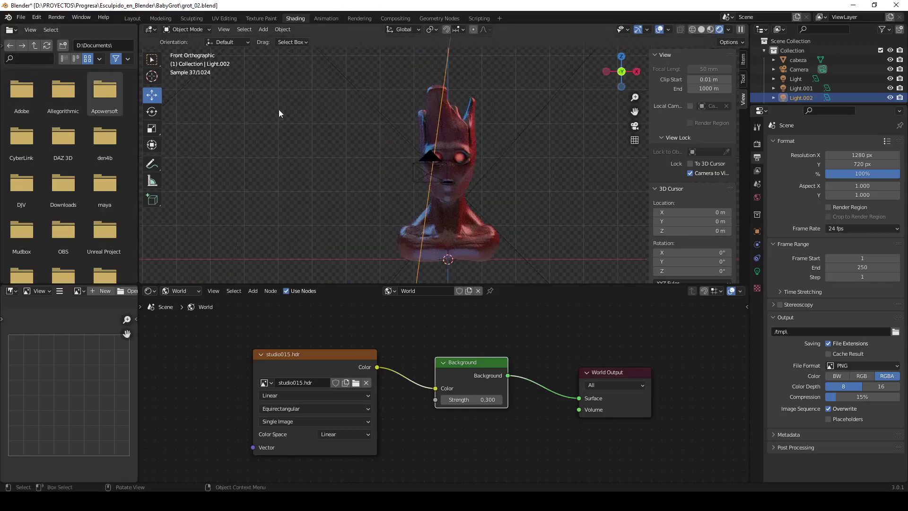
pyautogui.press('F12')
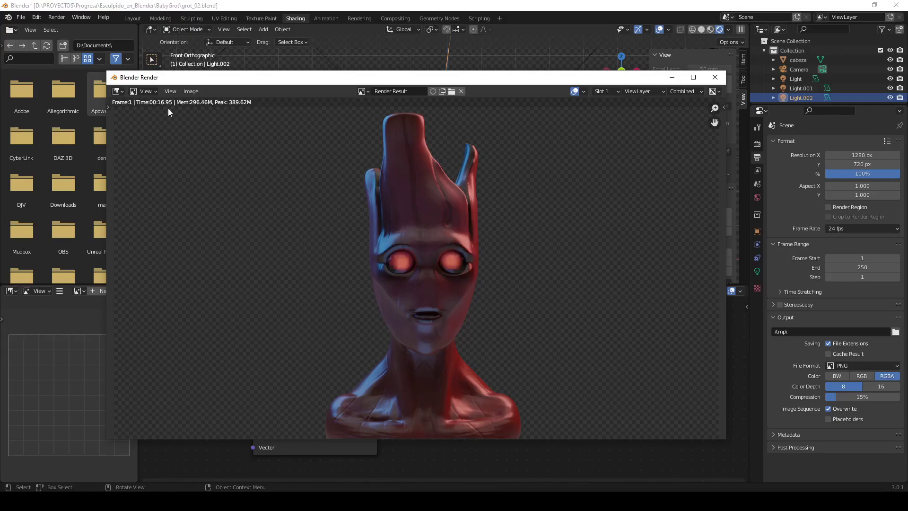
# Step: Save the front render as untitled.png in BabyGrot, then close the render window back to camera view
pyautogui.click(191, 91)
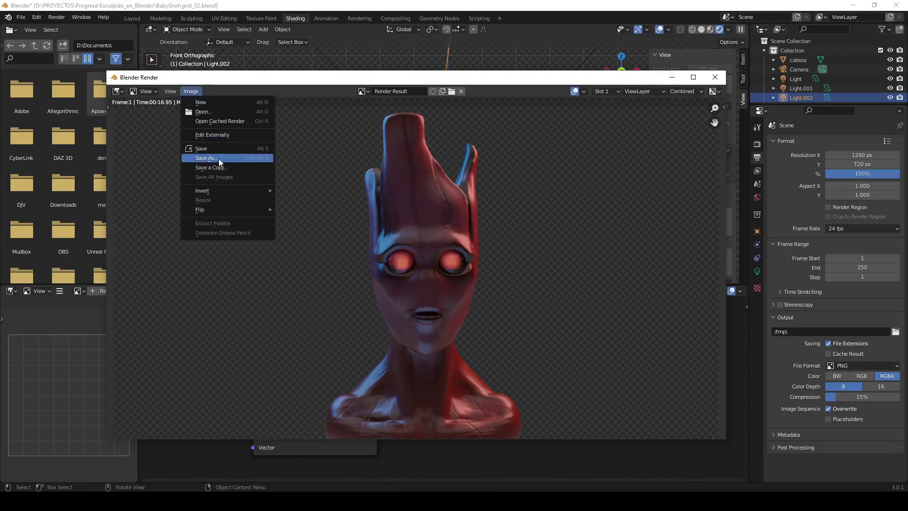
pyautogui.click(219, 158)
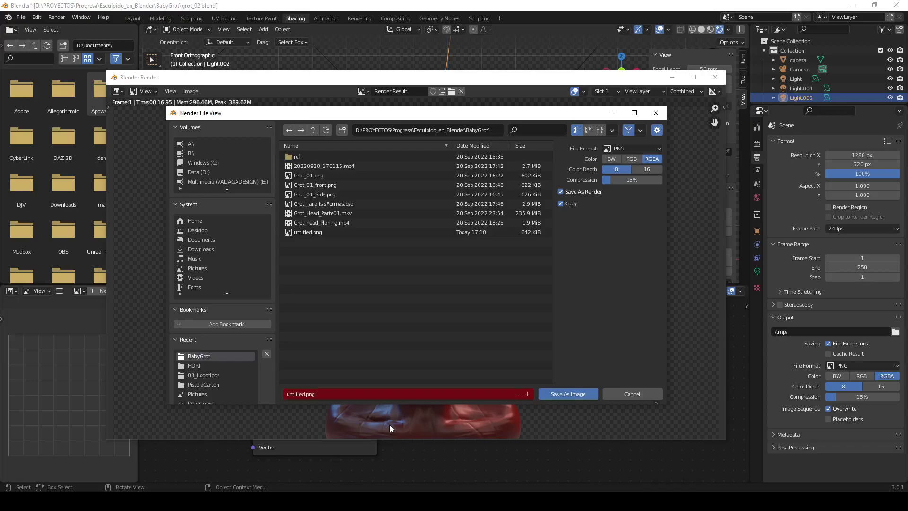
pyautogui.click(569, 392)
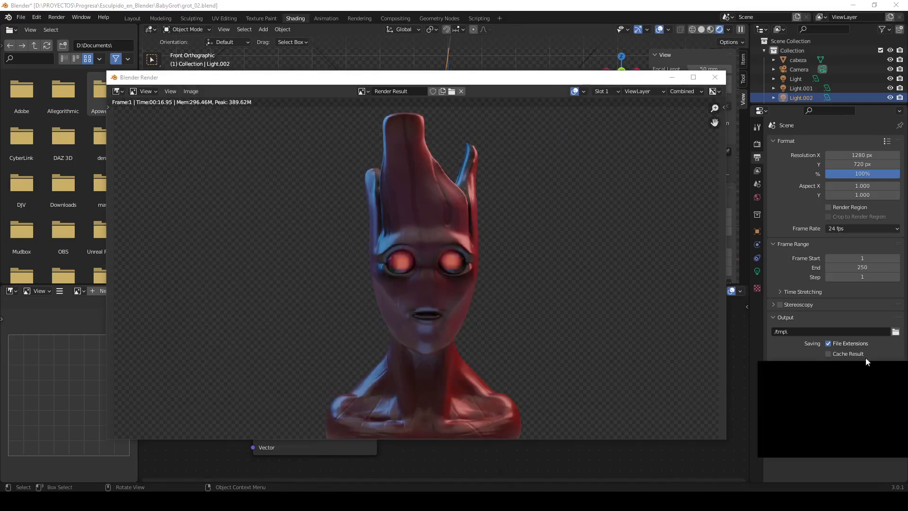
pyautogui.press('Escape')
pyautogui.press('KP_0')
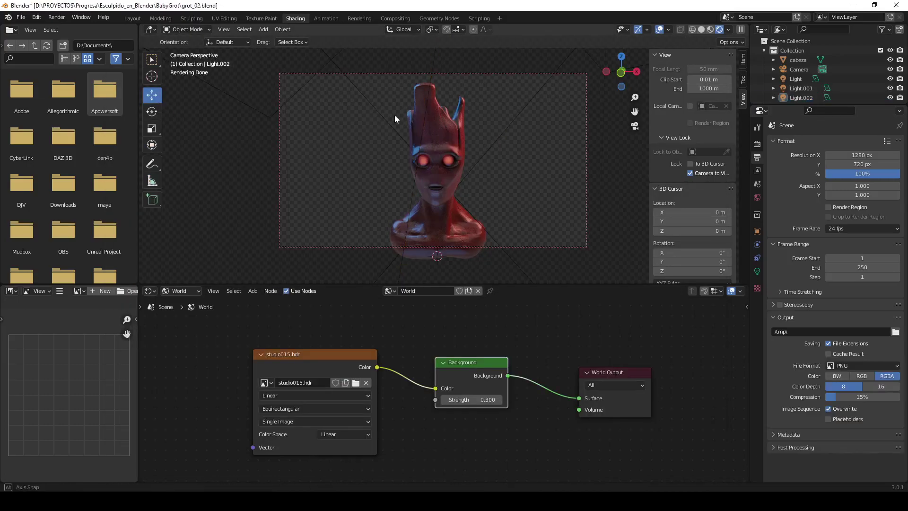
# Step: Orbit the camera to the head's side profile and start a final F12 render
pyautogui.moveTo(394, 114); pyautogui.dragTo(506, 110, button='middle')
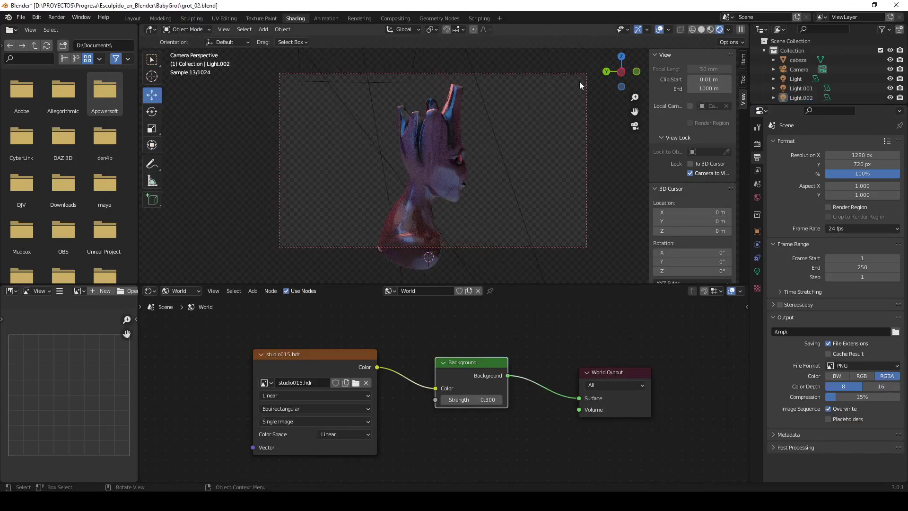
pyautogui.click(626, 75)
pyautogui.moveTo(621, 72)
pyautogui.mouseDown()
pyautogui.moveTo(653, 117)
pyautogui.moveTo(671, 178)
pyautogui.mouseUp()
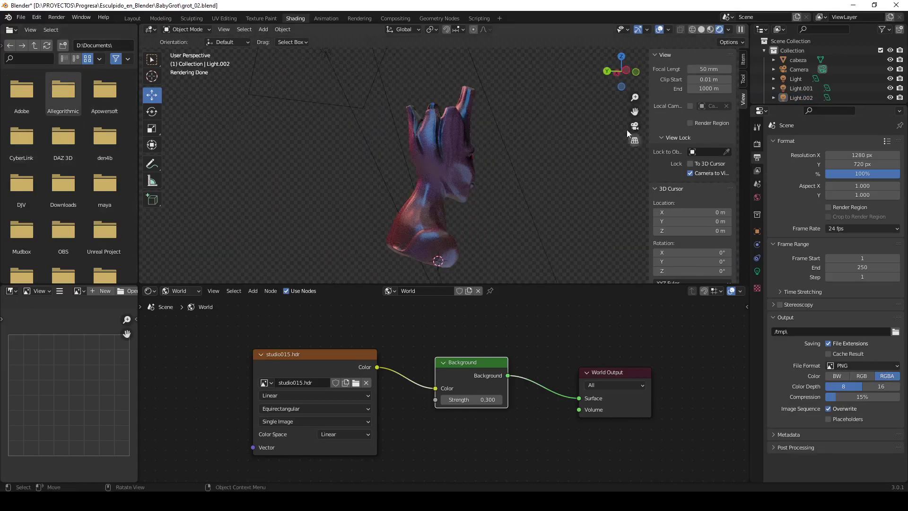
pyautogui.press('KP_0')
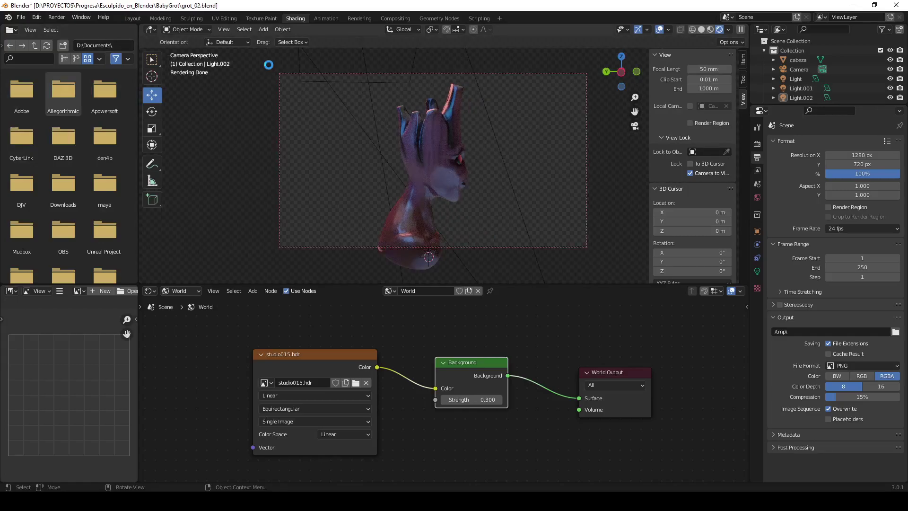
pyautogui.press('F12')
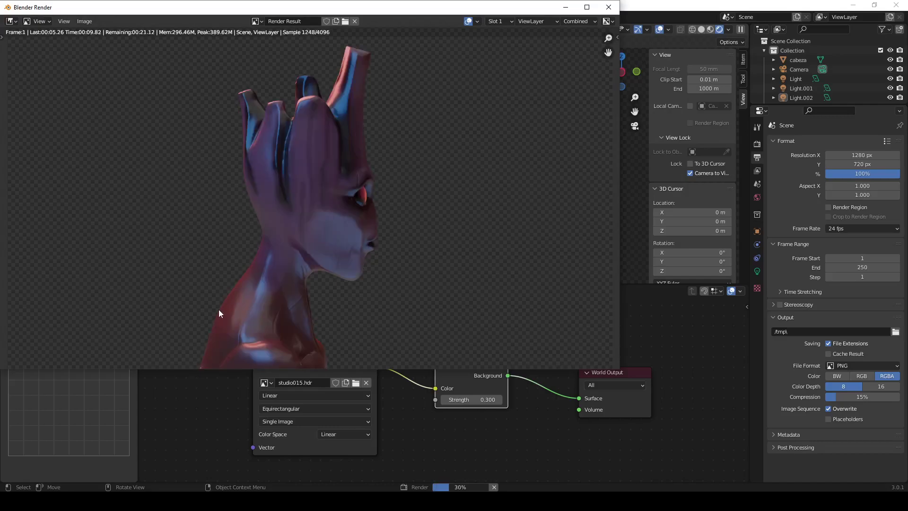
# Step: Save the side render as babyGrot_Side.png in BabyGrot and close the render window
pyautogui.moveTo(98, 7); pyautogui.dragTo(394, 60)
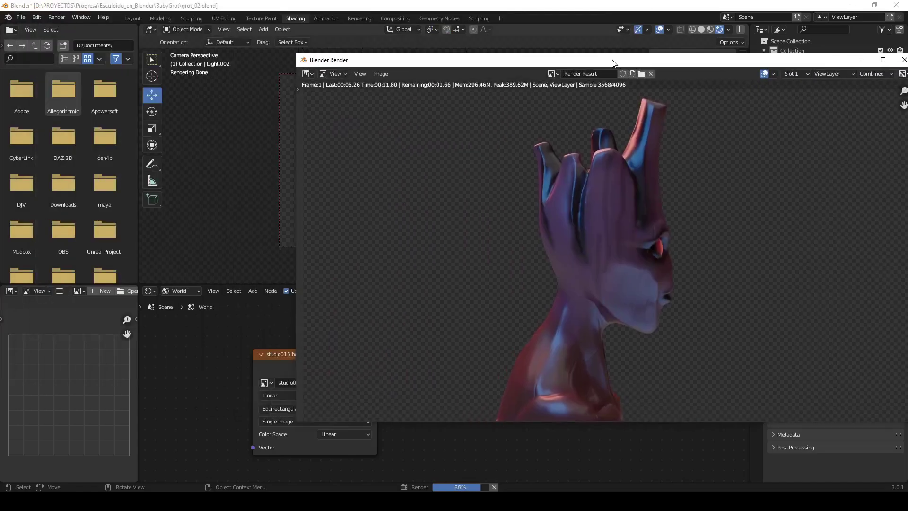
pyautogui.click(379, 74)
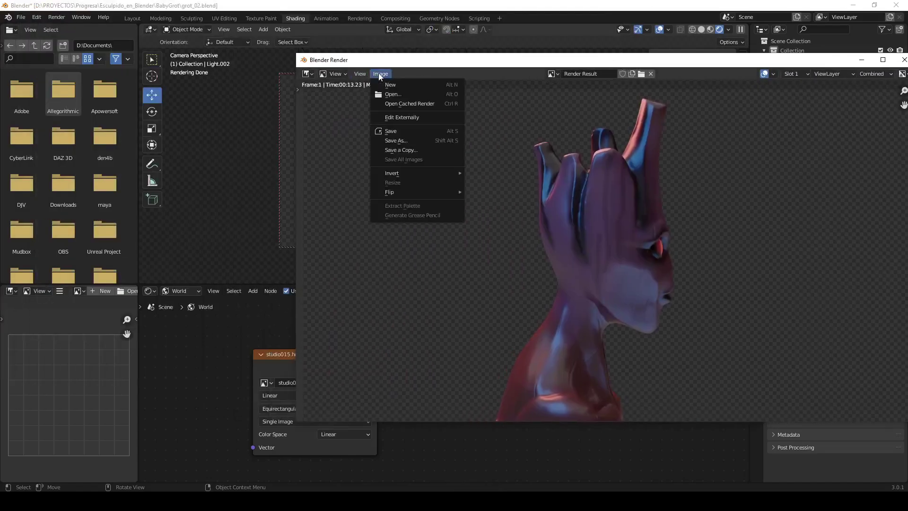
pyautogui.click(402, 140)
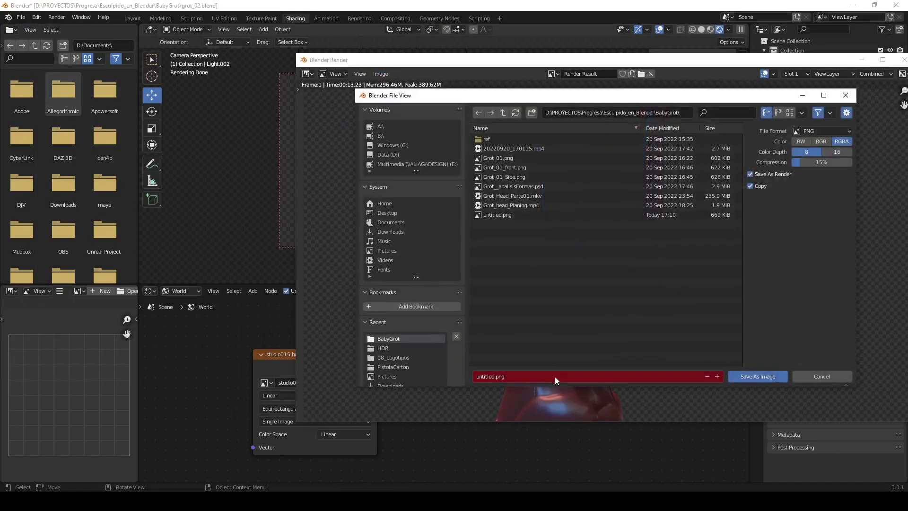
pyautogui.doubleClick(494, 376)
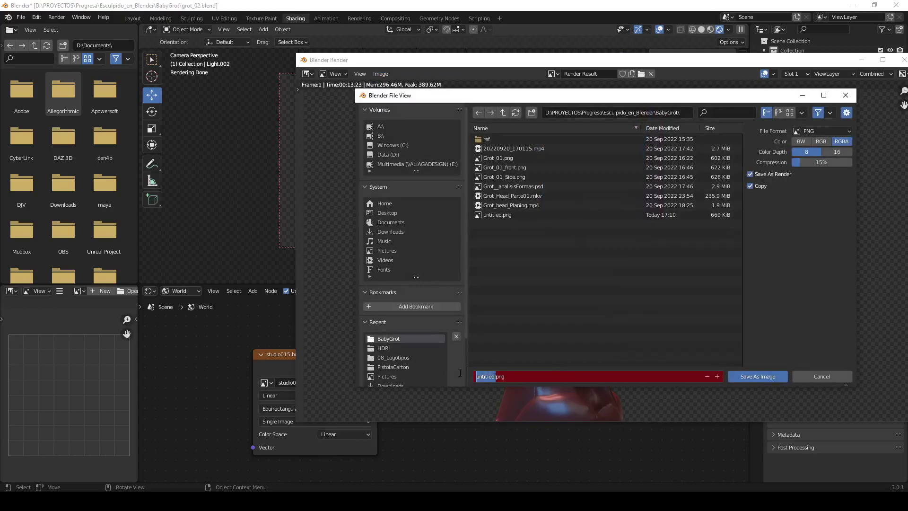
pyautogui.write('baby')
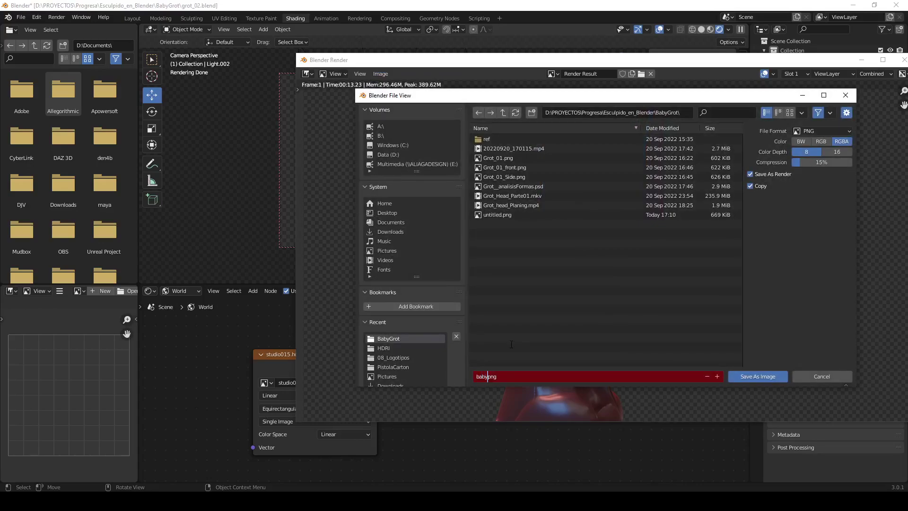
pyautogui.write('Grot_S')
pyautogui.write('ide')
pyautogui.write('.')
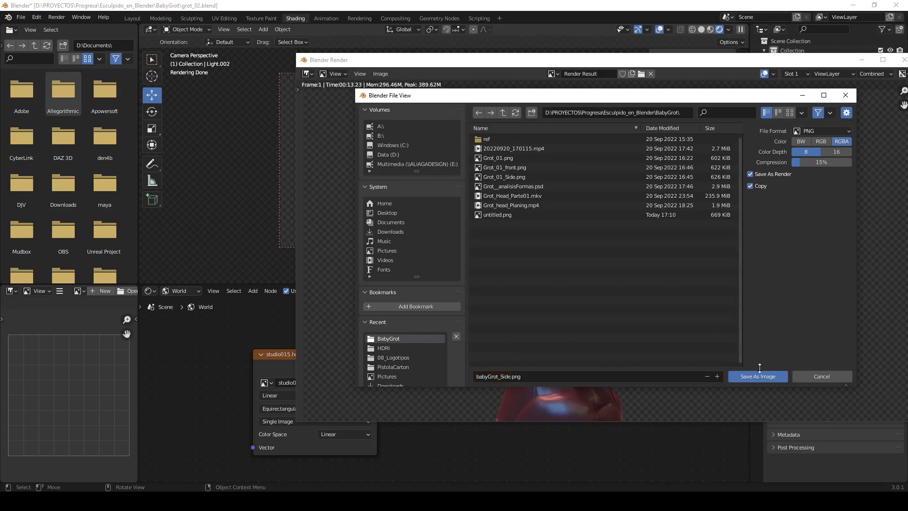
pyautogui.click(759, 375)
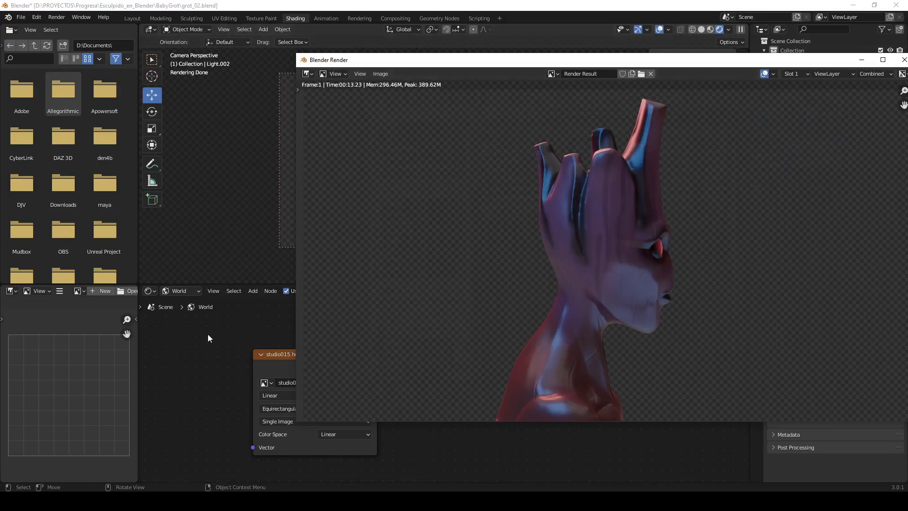
pyautogui.press('Escape')
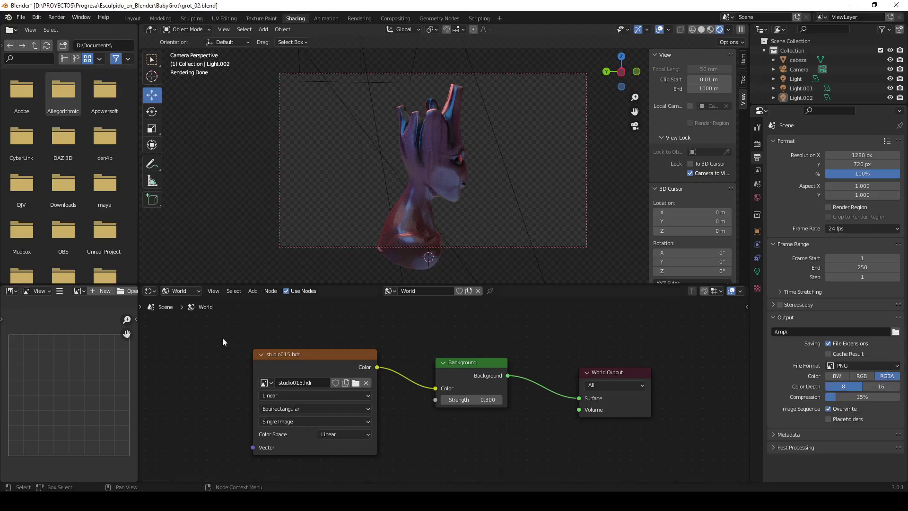
# Step: Reframe the camera on the head's front in perspective and render it with F12
pyautogui.moveTo(503, 186); pyautogui.dragTo(474, 169, button='middle')
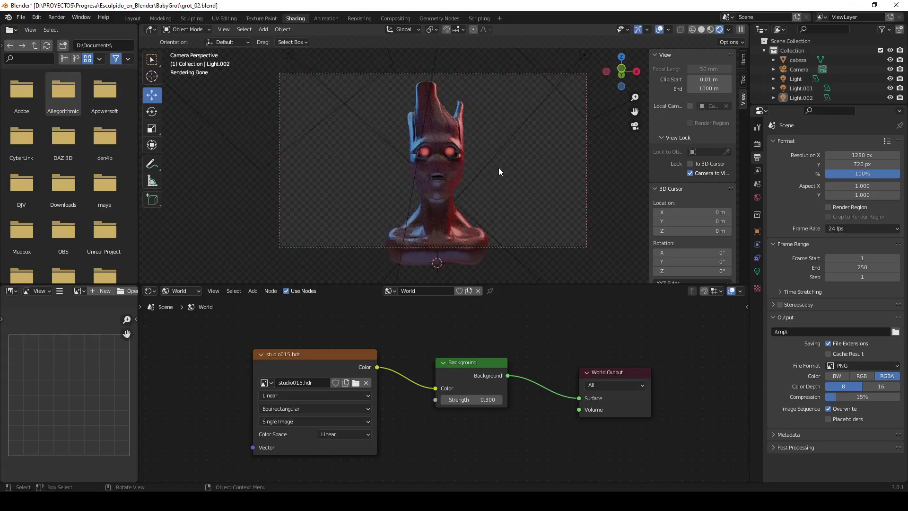
pyautogui.scroll(1, 509, 174)
pyautogui.moveTo(512, 177); pyautogui.dragTo(512, 186, button='middle')
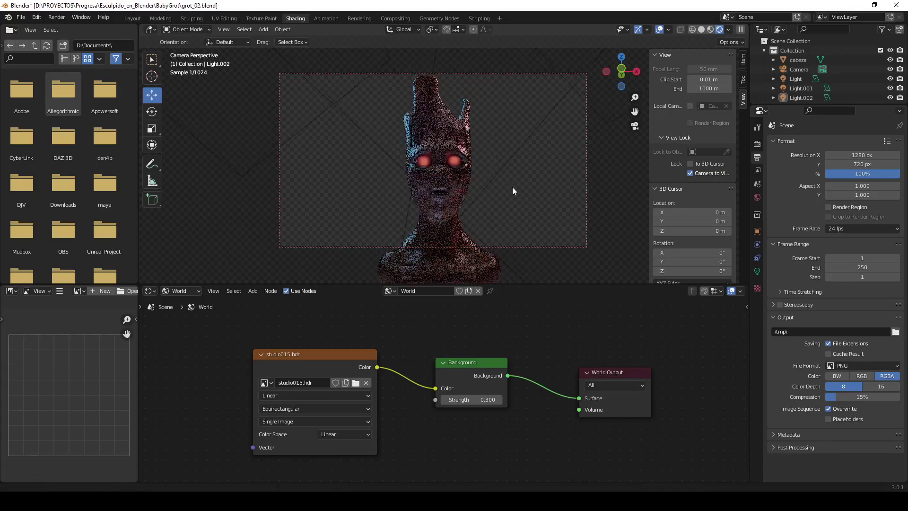
pyautogui.scroll(-1, 512, 186)
pyautogui.moveTo(632, 91); pyautogui.dragTo(631, 86)
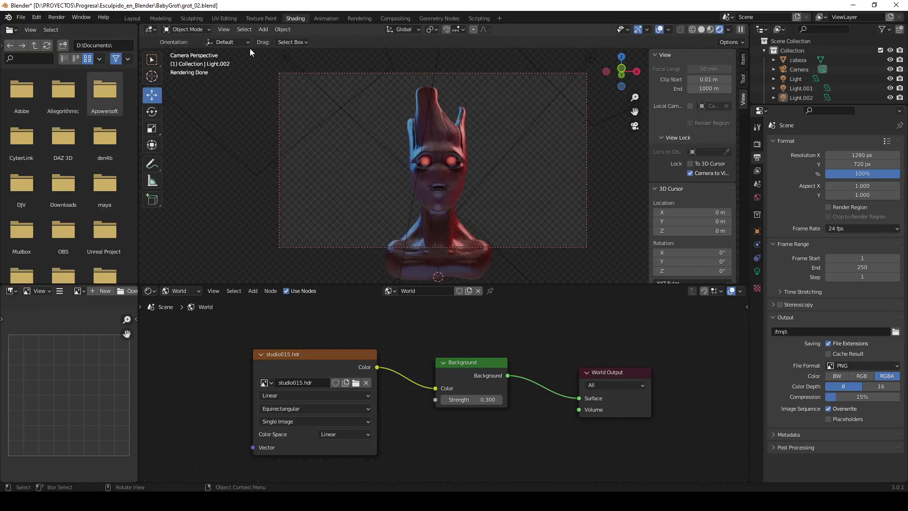
pyautogui.press('F12')
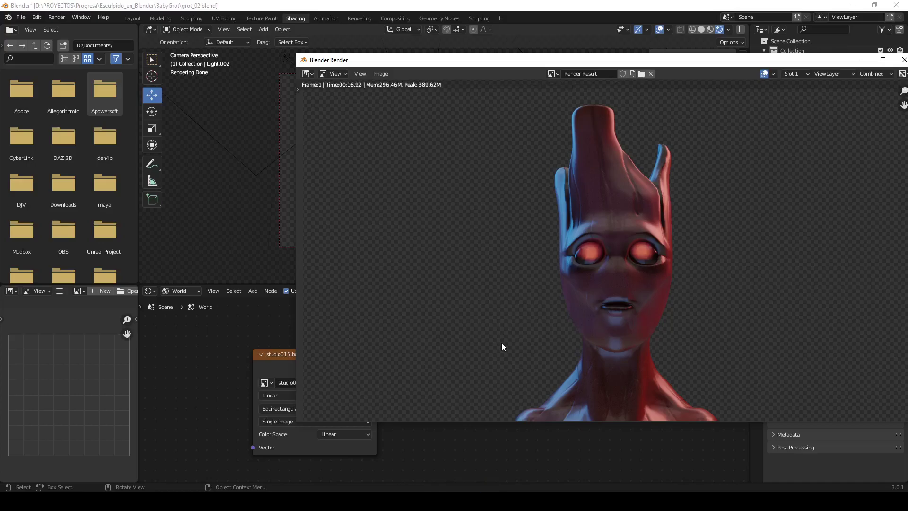
# Step: Save the perspective render as babyGrot_prespectiva.png, replacing 'Side' in the file name
pyautogui.click(363, 72)
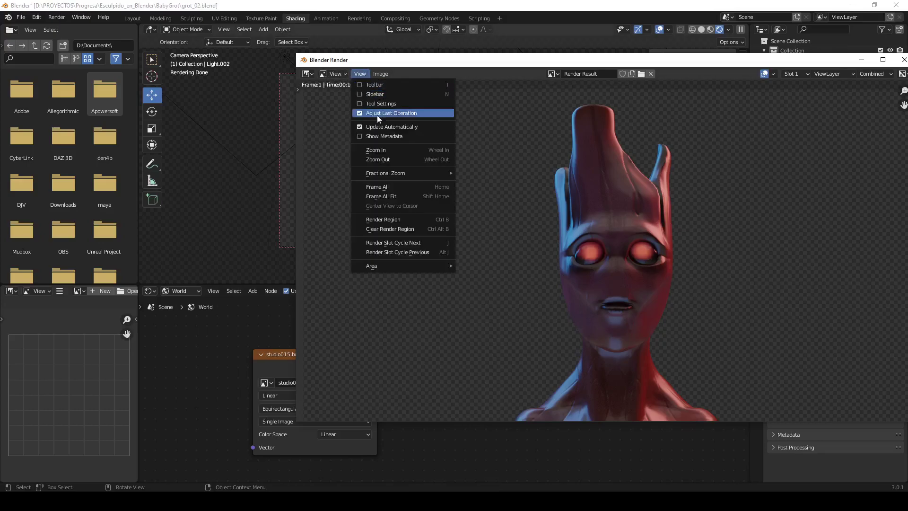
pyautogui.click(394, 143)
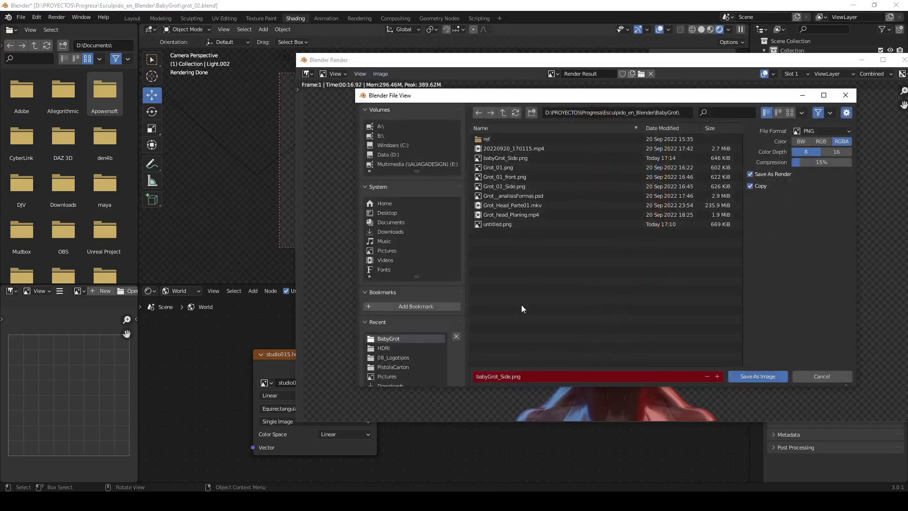
pyautogui.press('b')
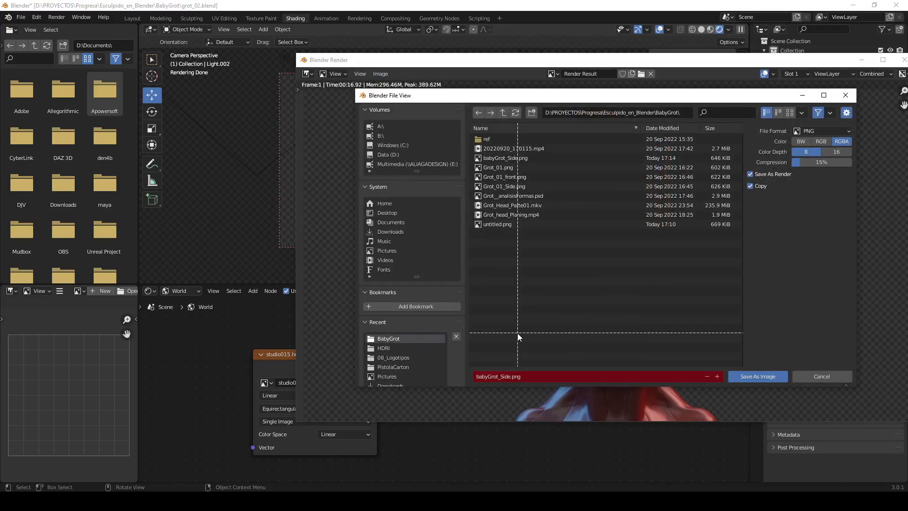
pyautogui.click(502, 377)
pyautogui.click(510, 377)
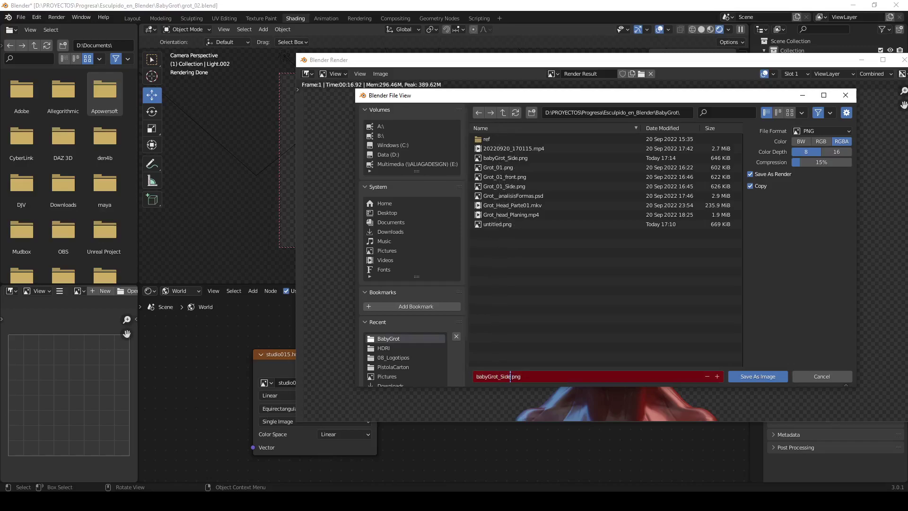
pyautogui.moveTo(510, 376); pyautogui.dragTo(501, 376)
pyautogui.write('pr')
pyautogui.write('espectiva')
pyautogui.click(517, 353)
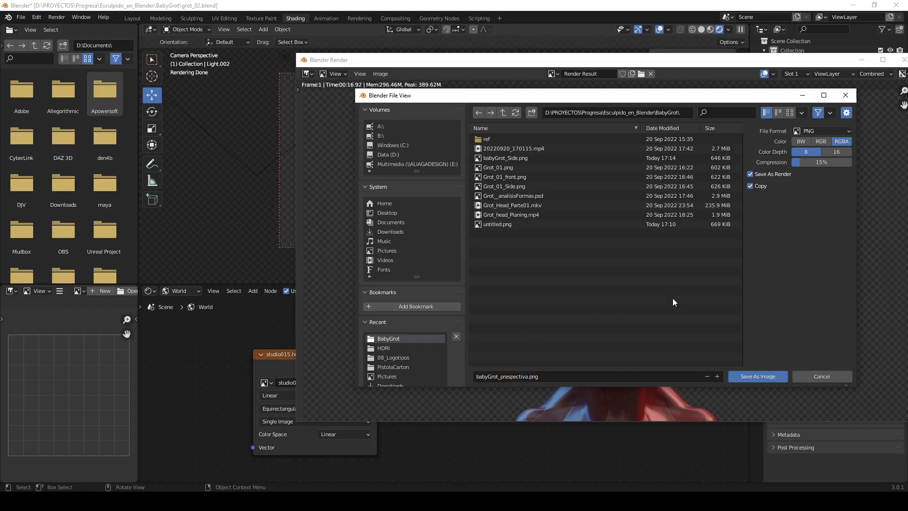
pyautogui.click(756, 376)
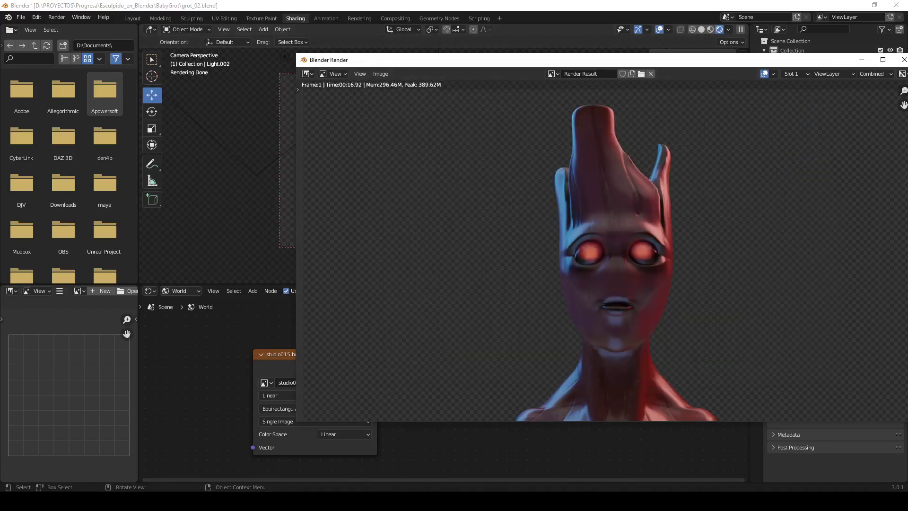
# Step: Close the render window and zoom the camera farther out from the bust
pyautogui.click(356, 463)
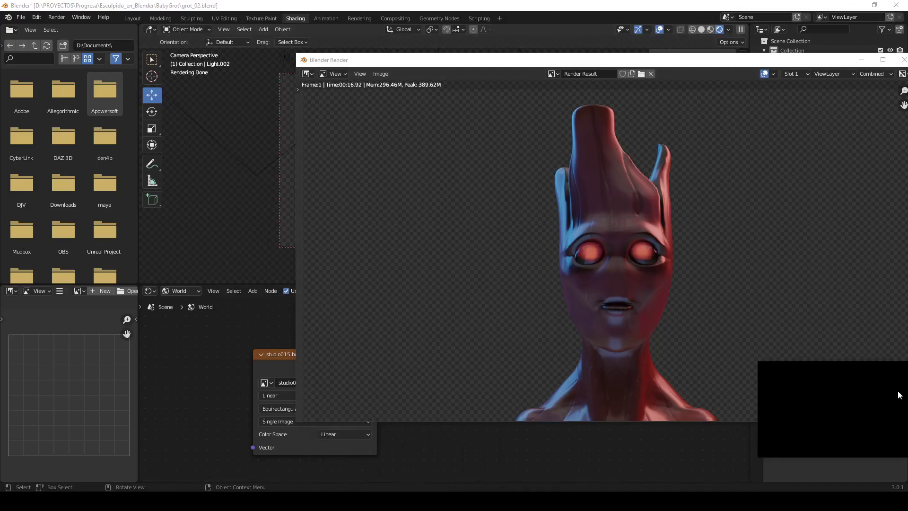
pyautogui.press('Escape')
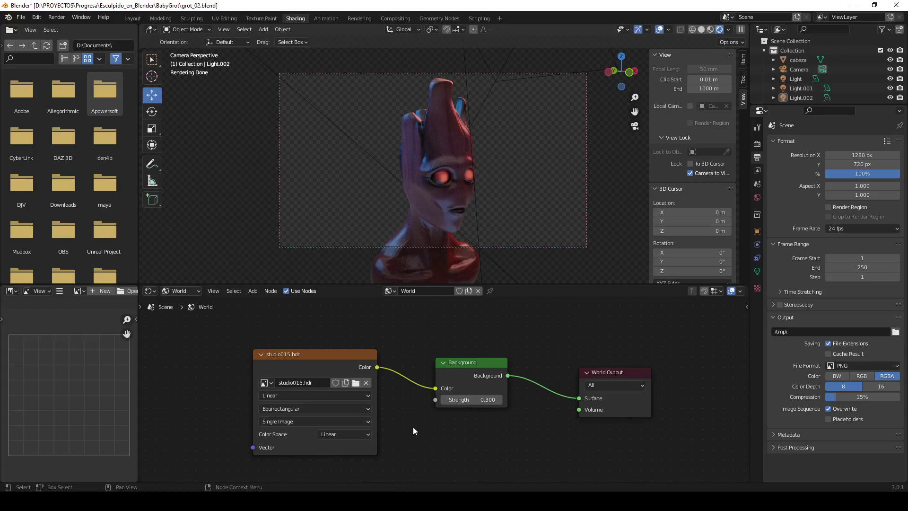
pyautogui.scroll(-2, 377, 146)
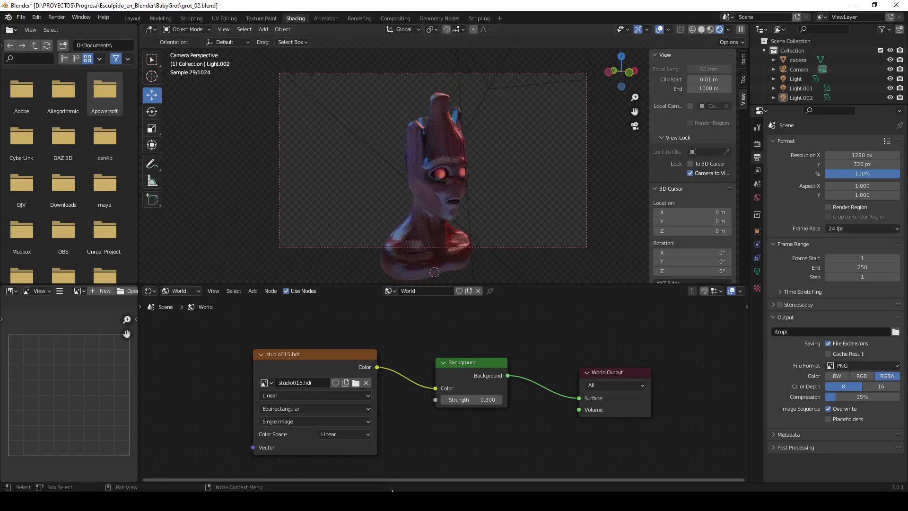